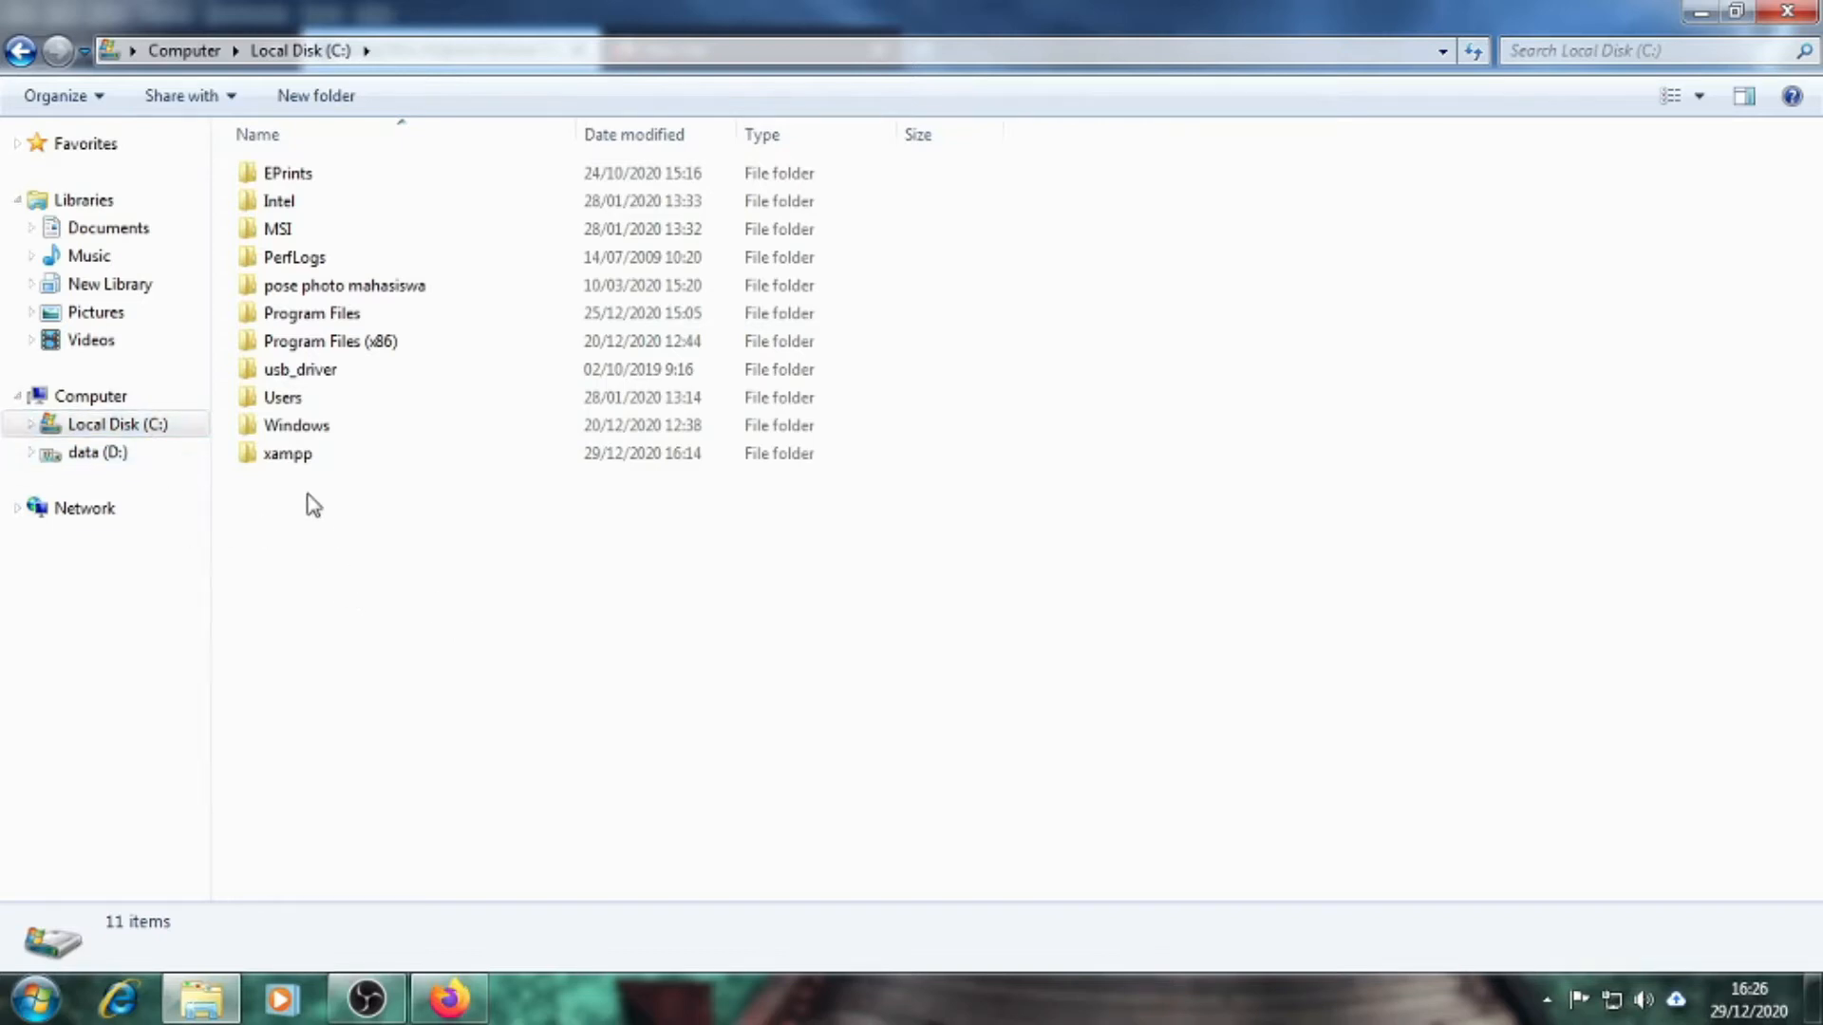
# Display Local Disk (C:) in Explorer so the xampp folder is visible among its 11 items
pyautogui.moveTo(300, 466)
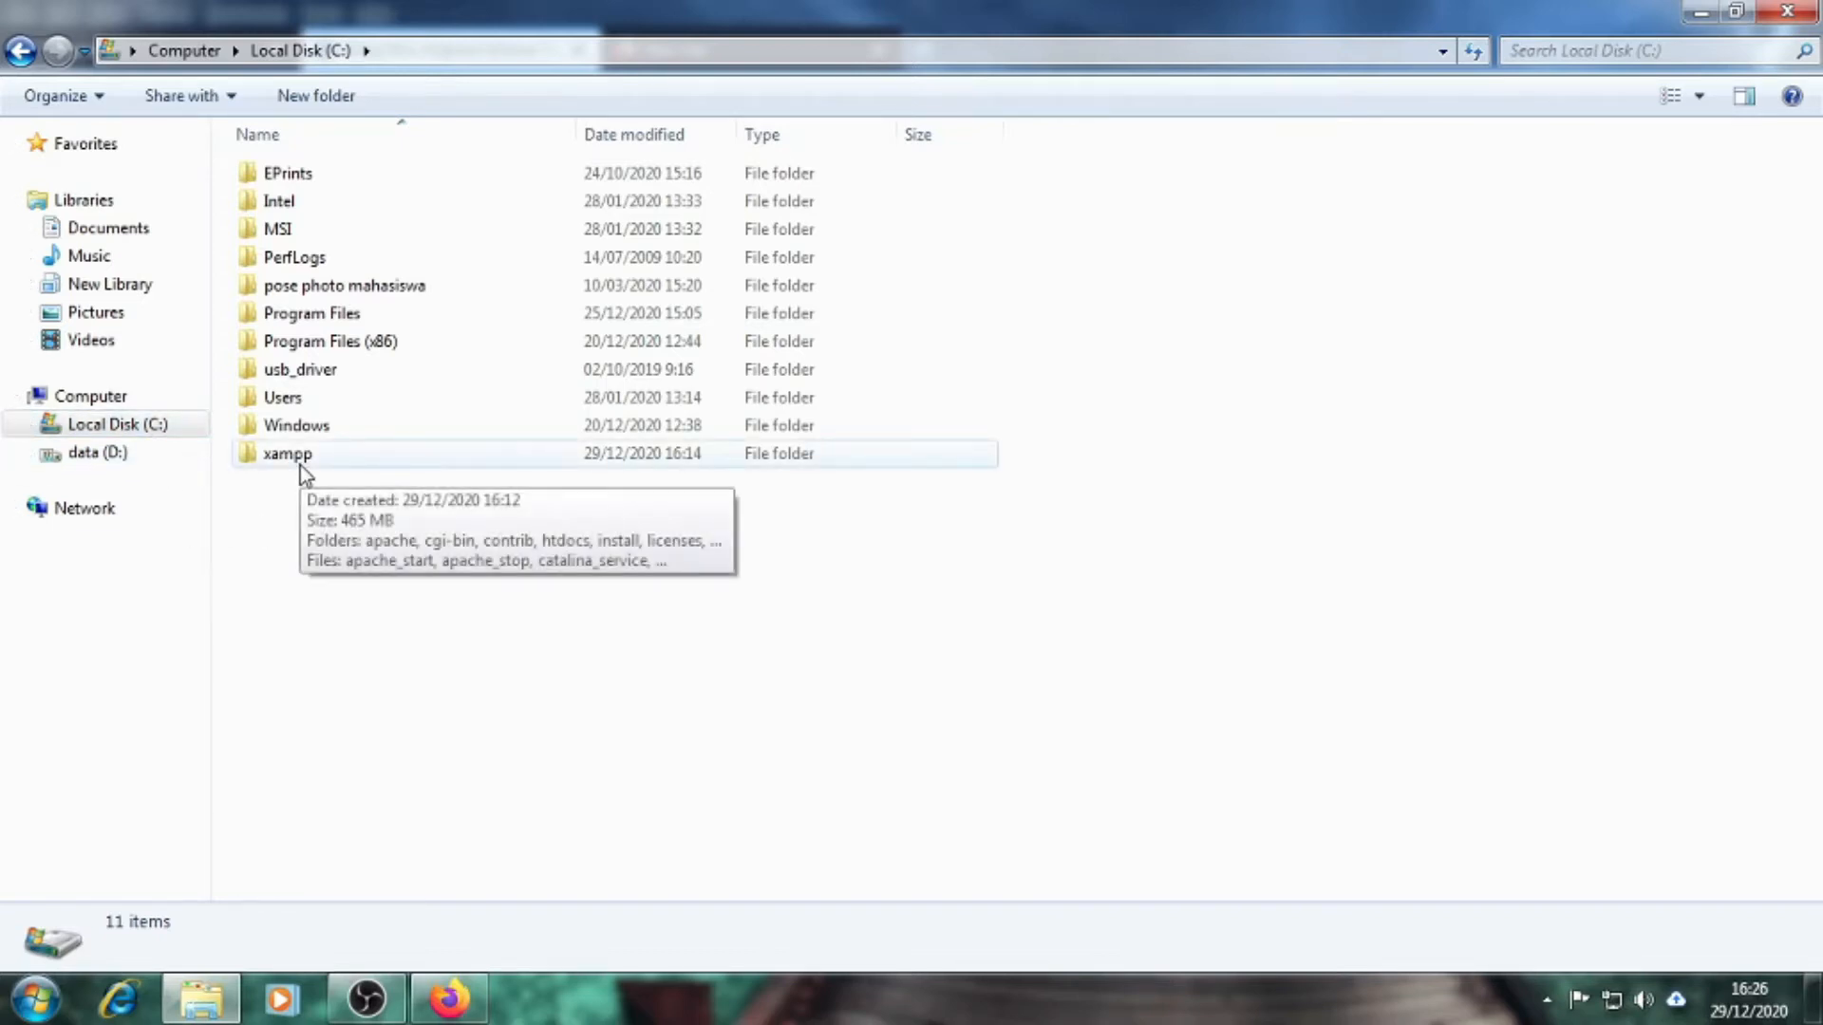
# Open C:\xampp and run xampp-control to launch XAMPP Control Panel v3.2.2
pyautogui.doubleClick(300, 465)
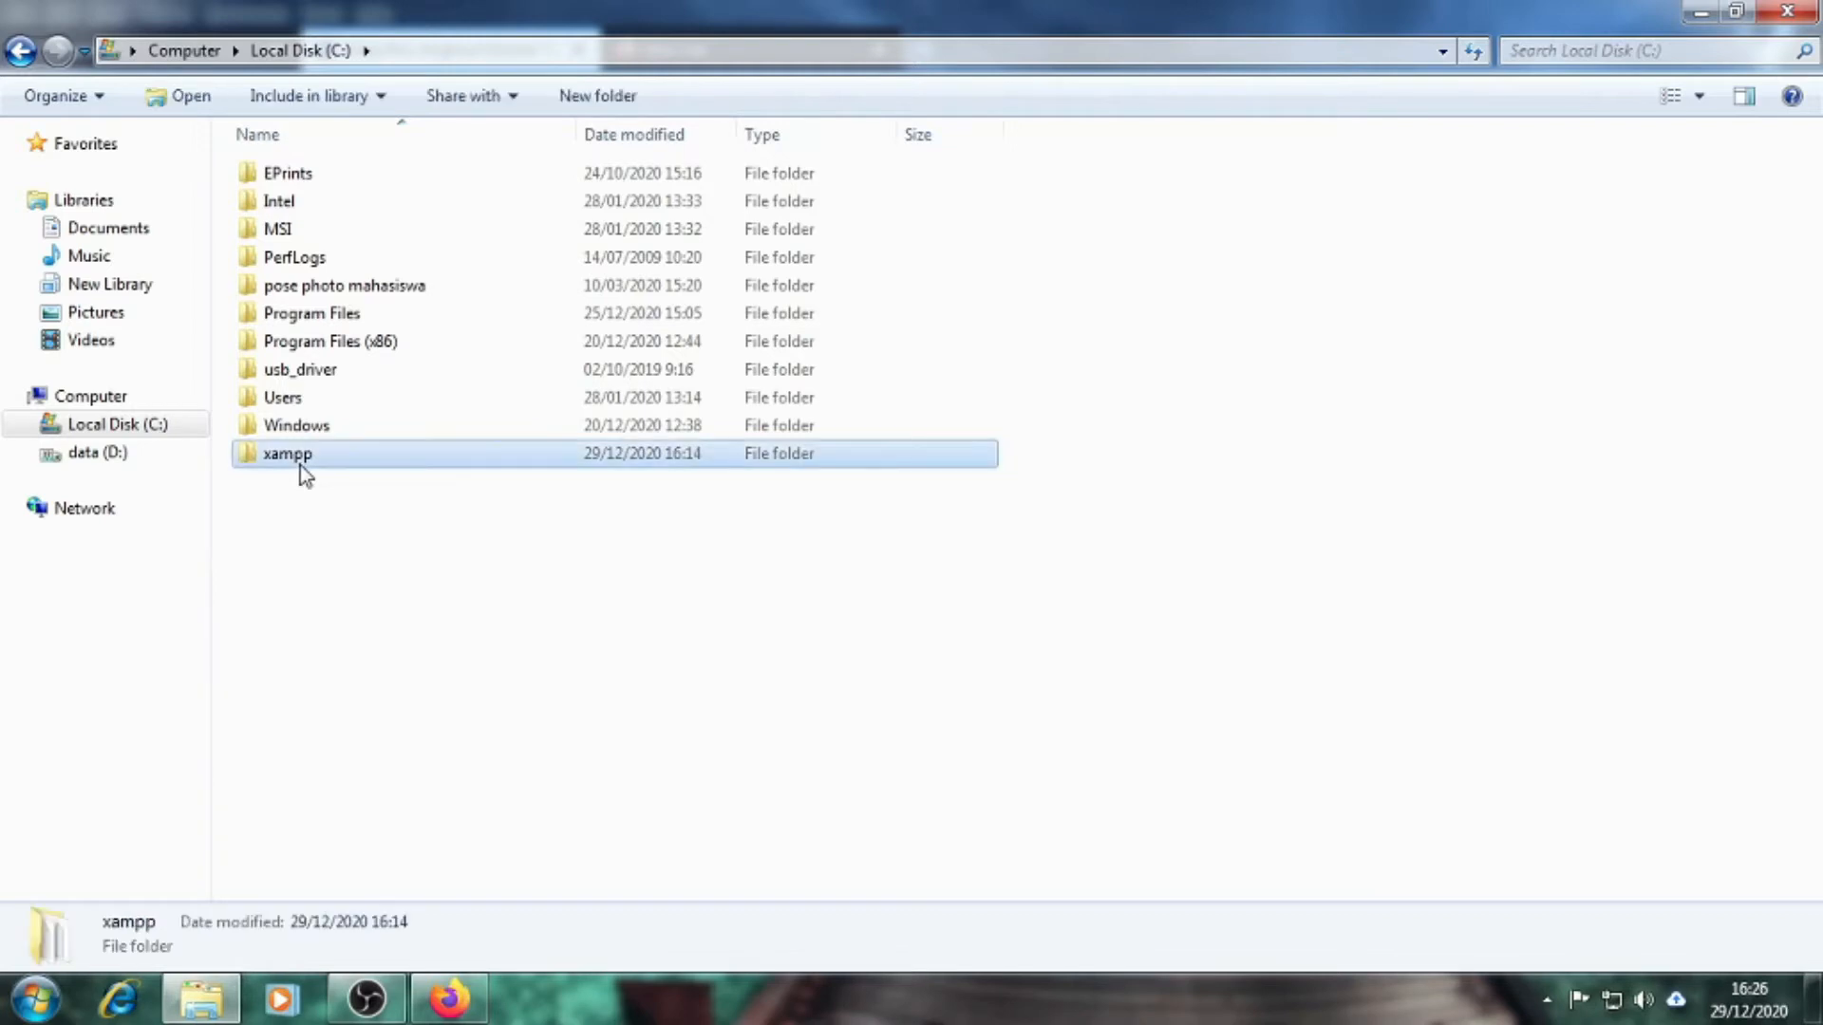
pyautogui.scroll(-3, 1176, 656)
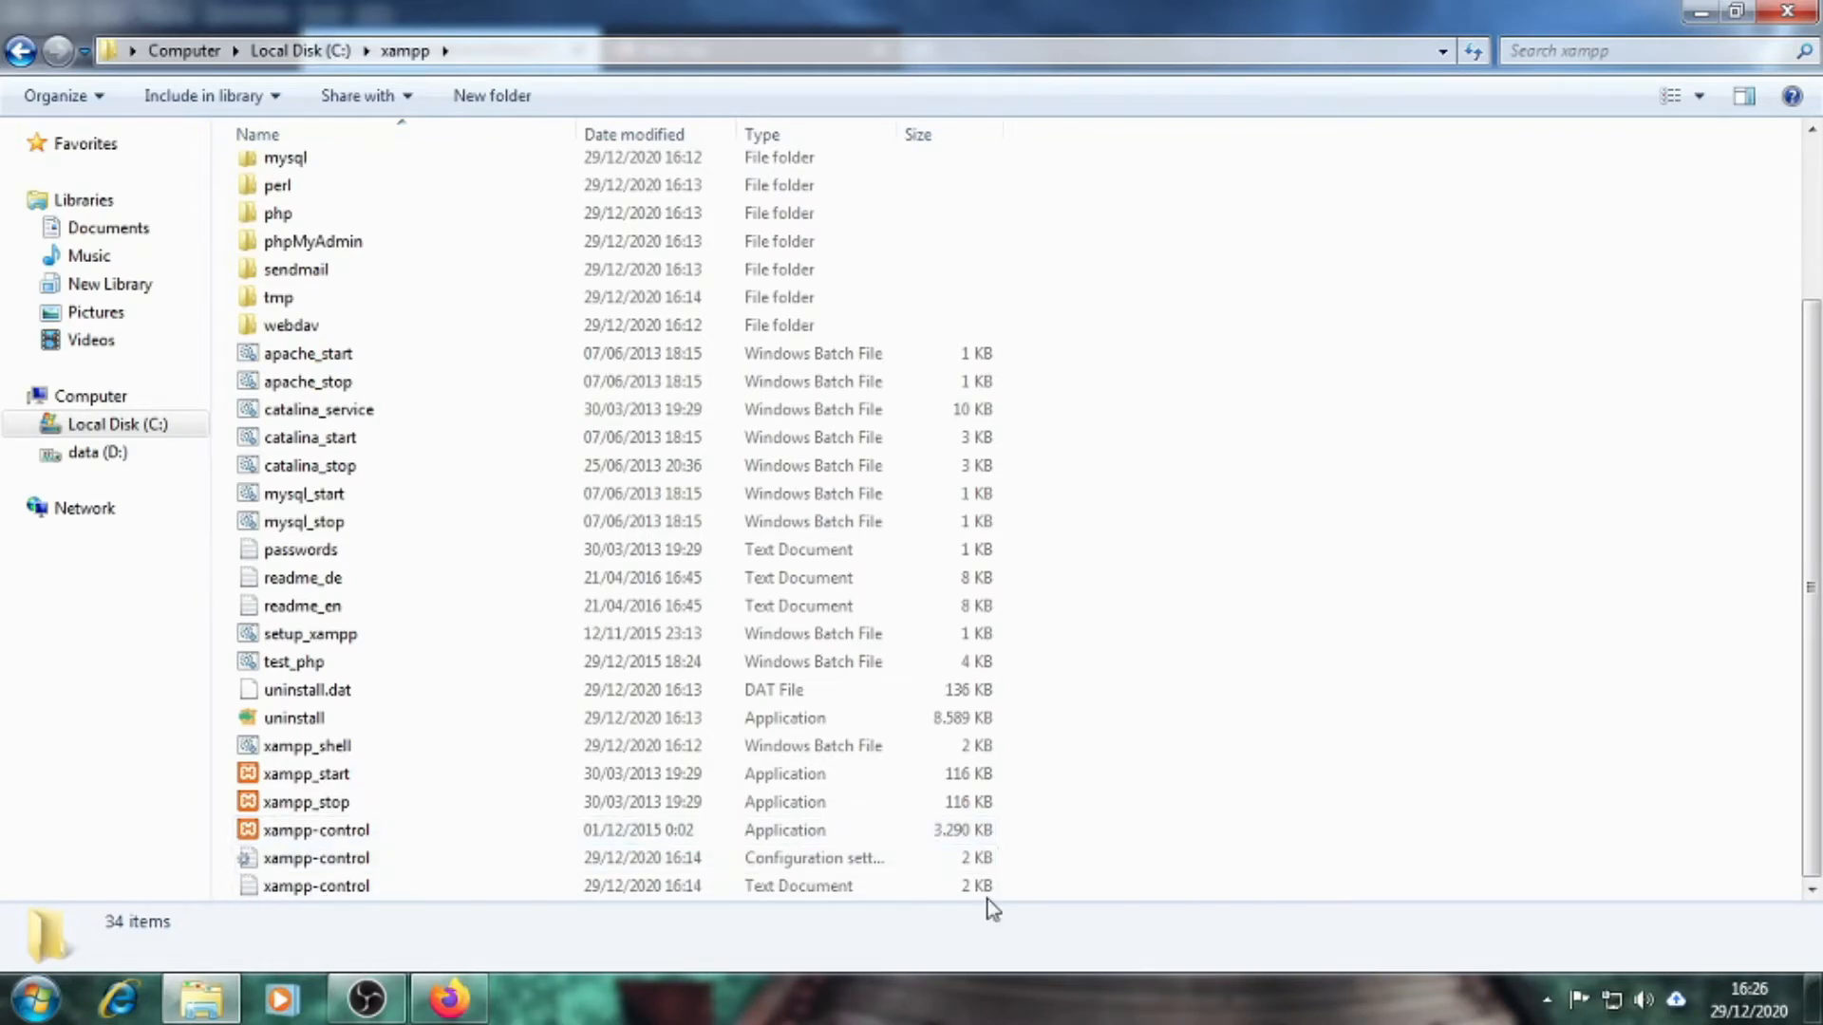
pyautogui.click(325, 836)
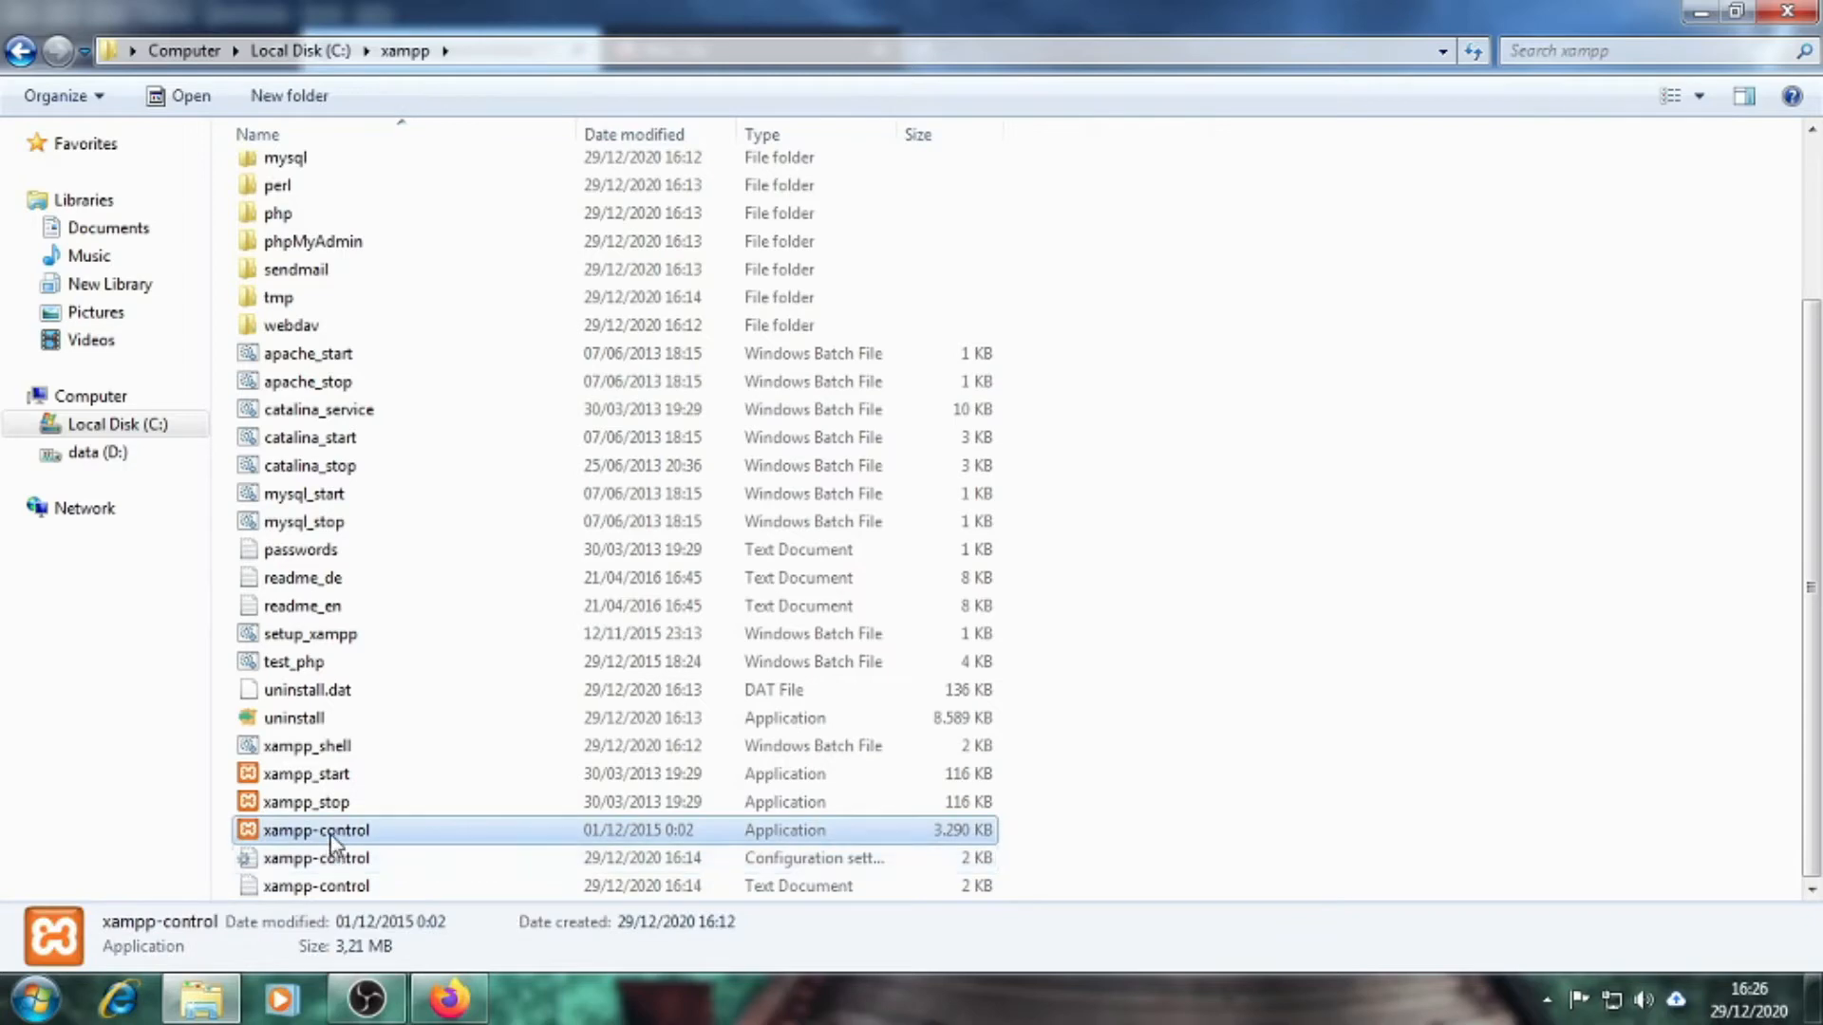
pyautogui.doubleClick(332, 835)
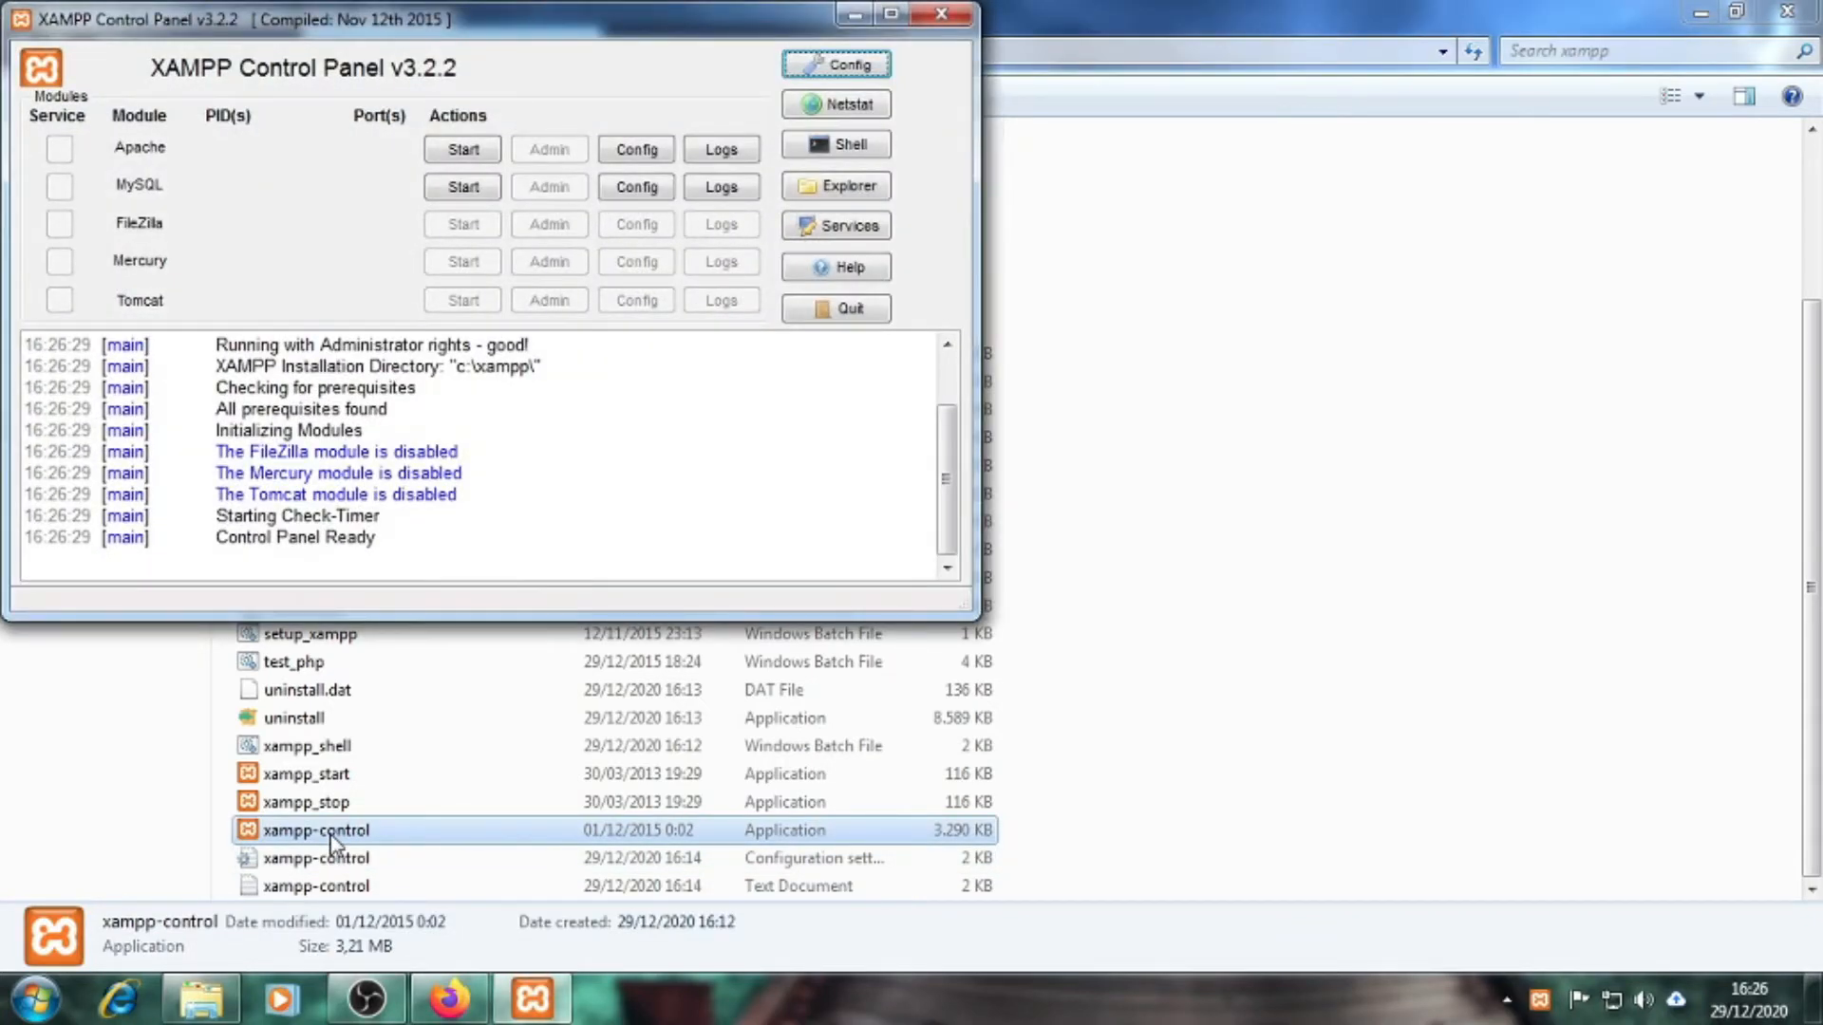
# Center the XAMPP Control Panel and start the Apache and MySQL servers
pyautogui.moveTo(506, 26); pyautogui.dragTo(1039, 108)
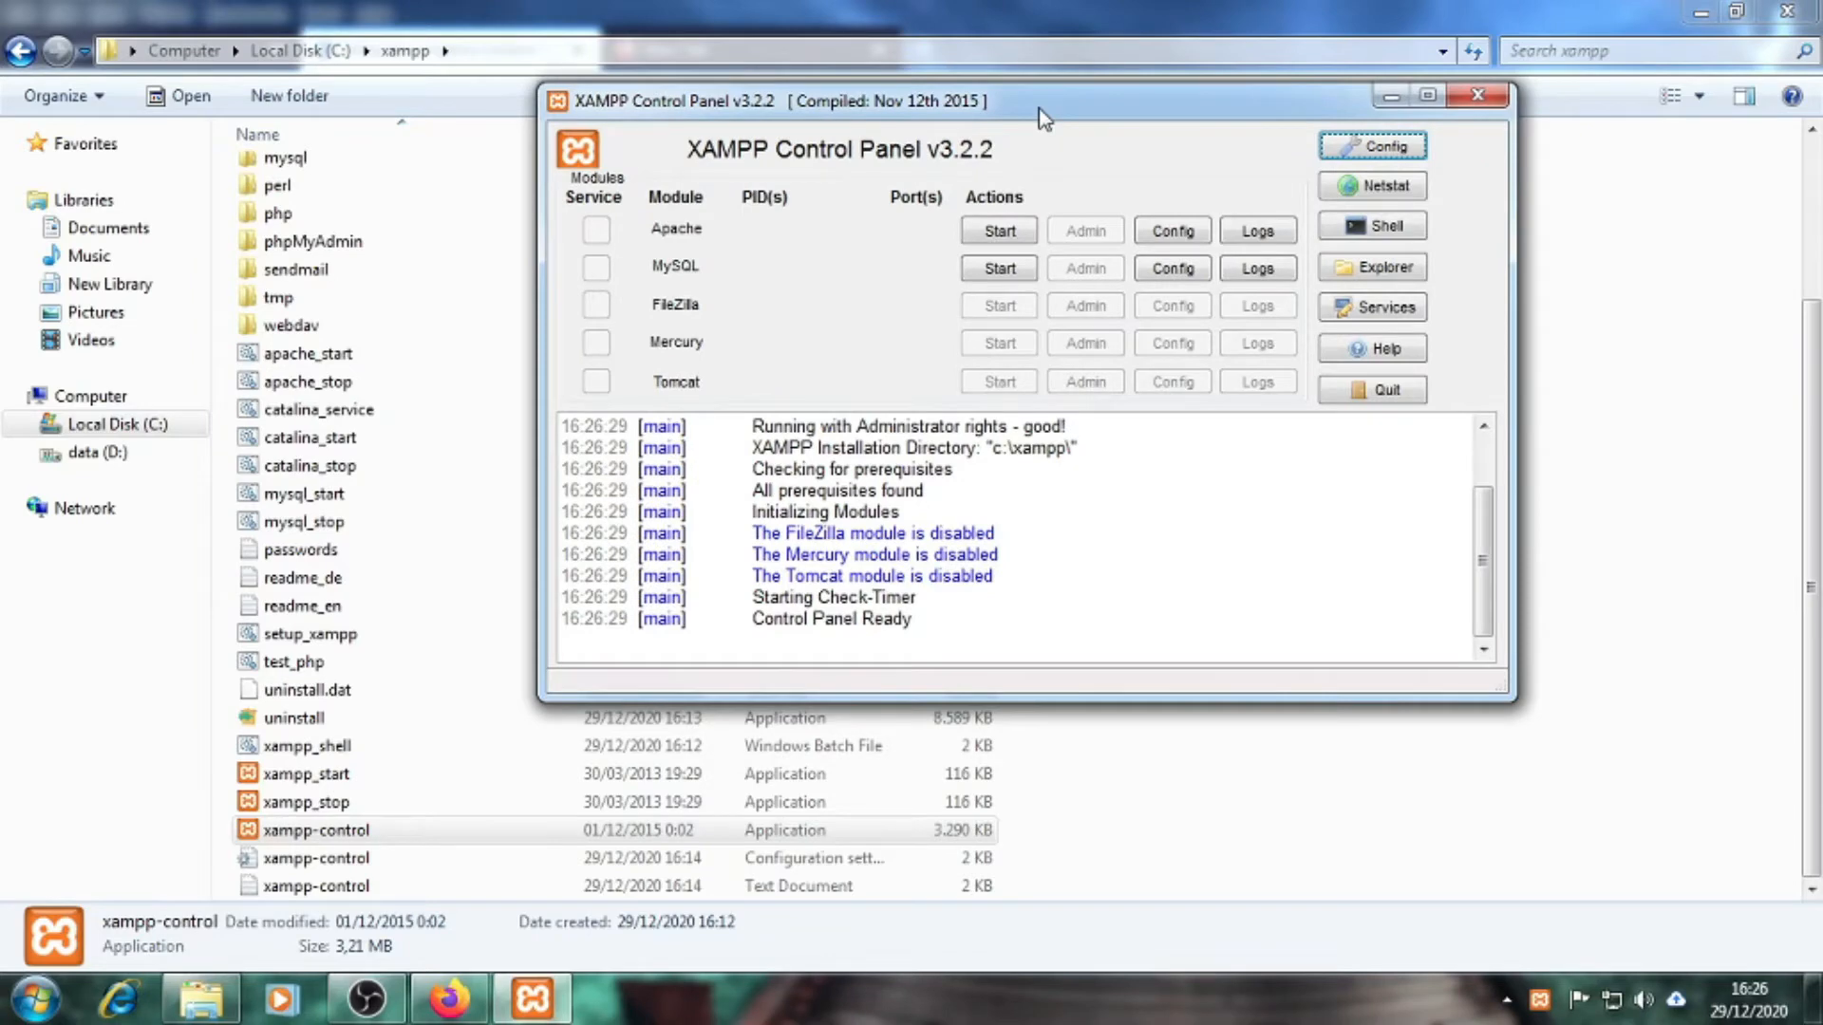
pyautogui.moveTo(1117, 112); pyautogui.dragTo(1076, 128)
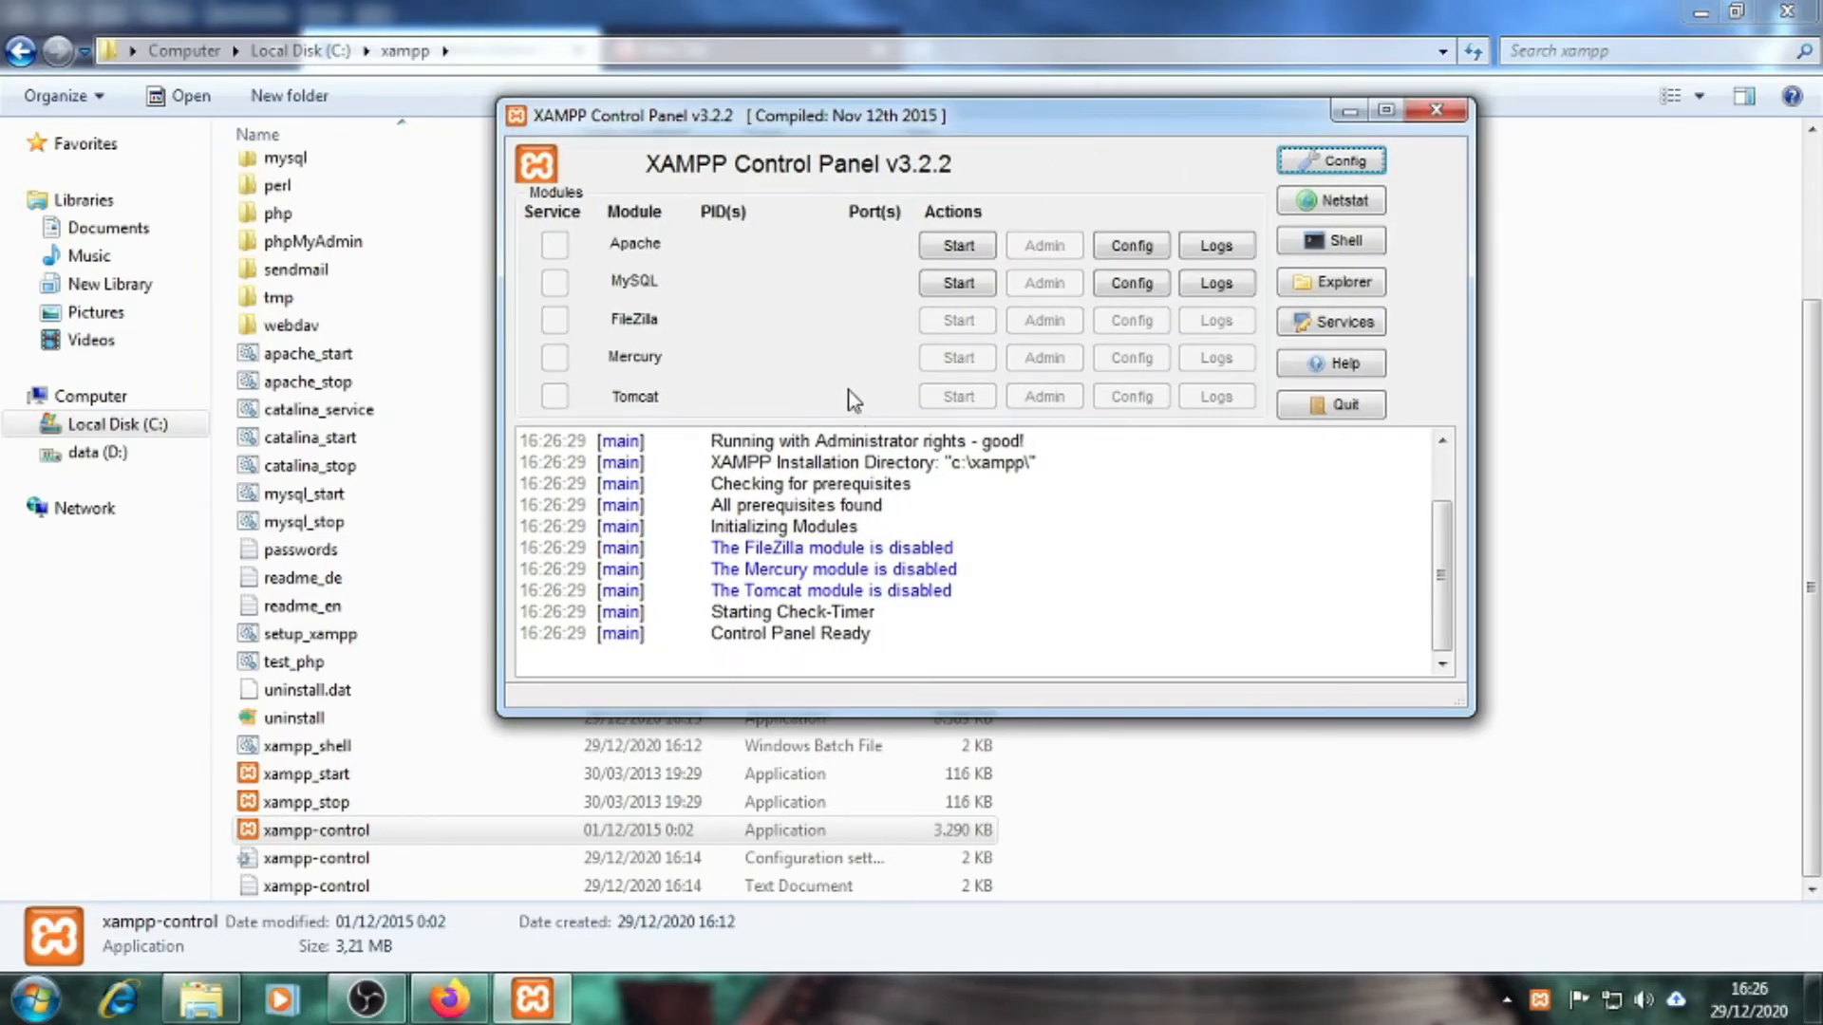
pyautogui.click(940, 247)
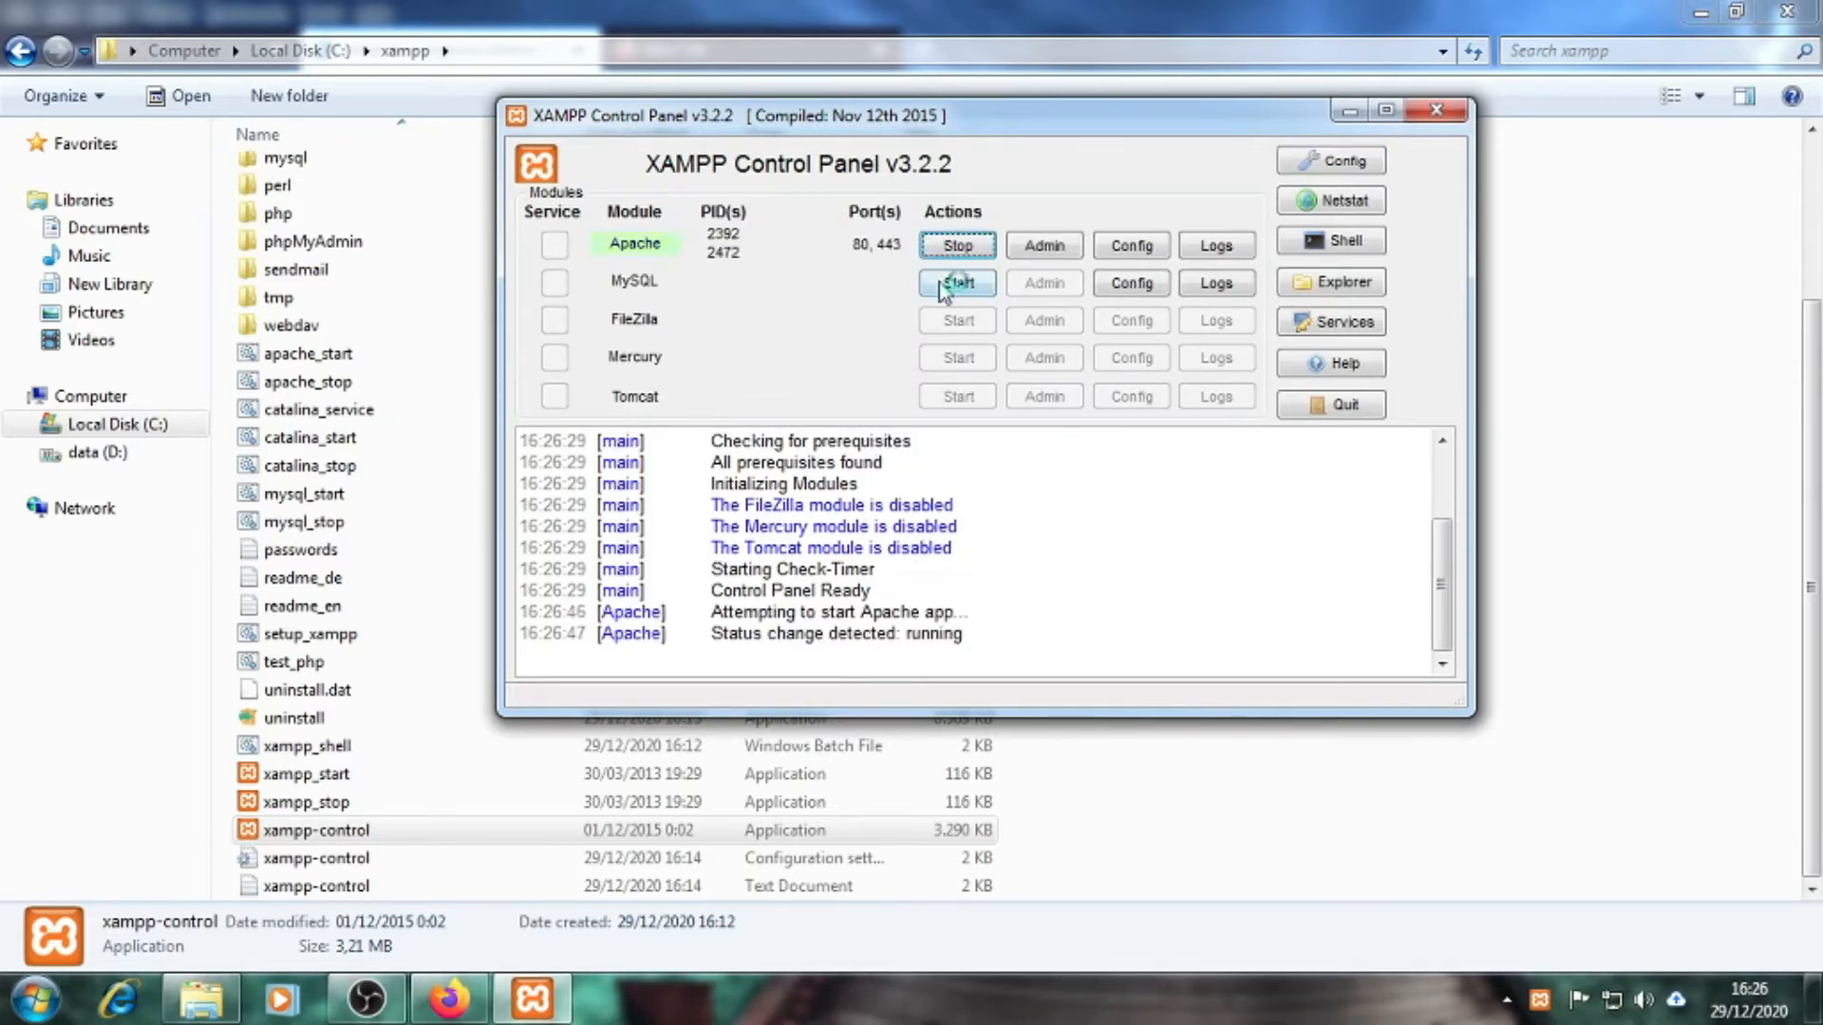
pyautogui.click(945, 284)
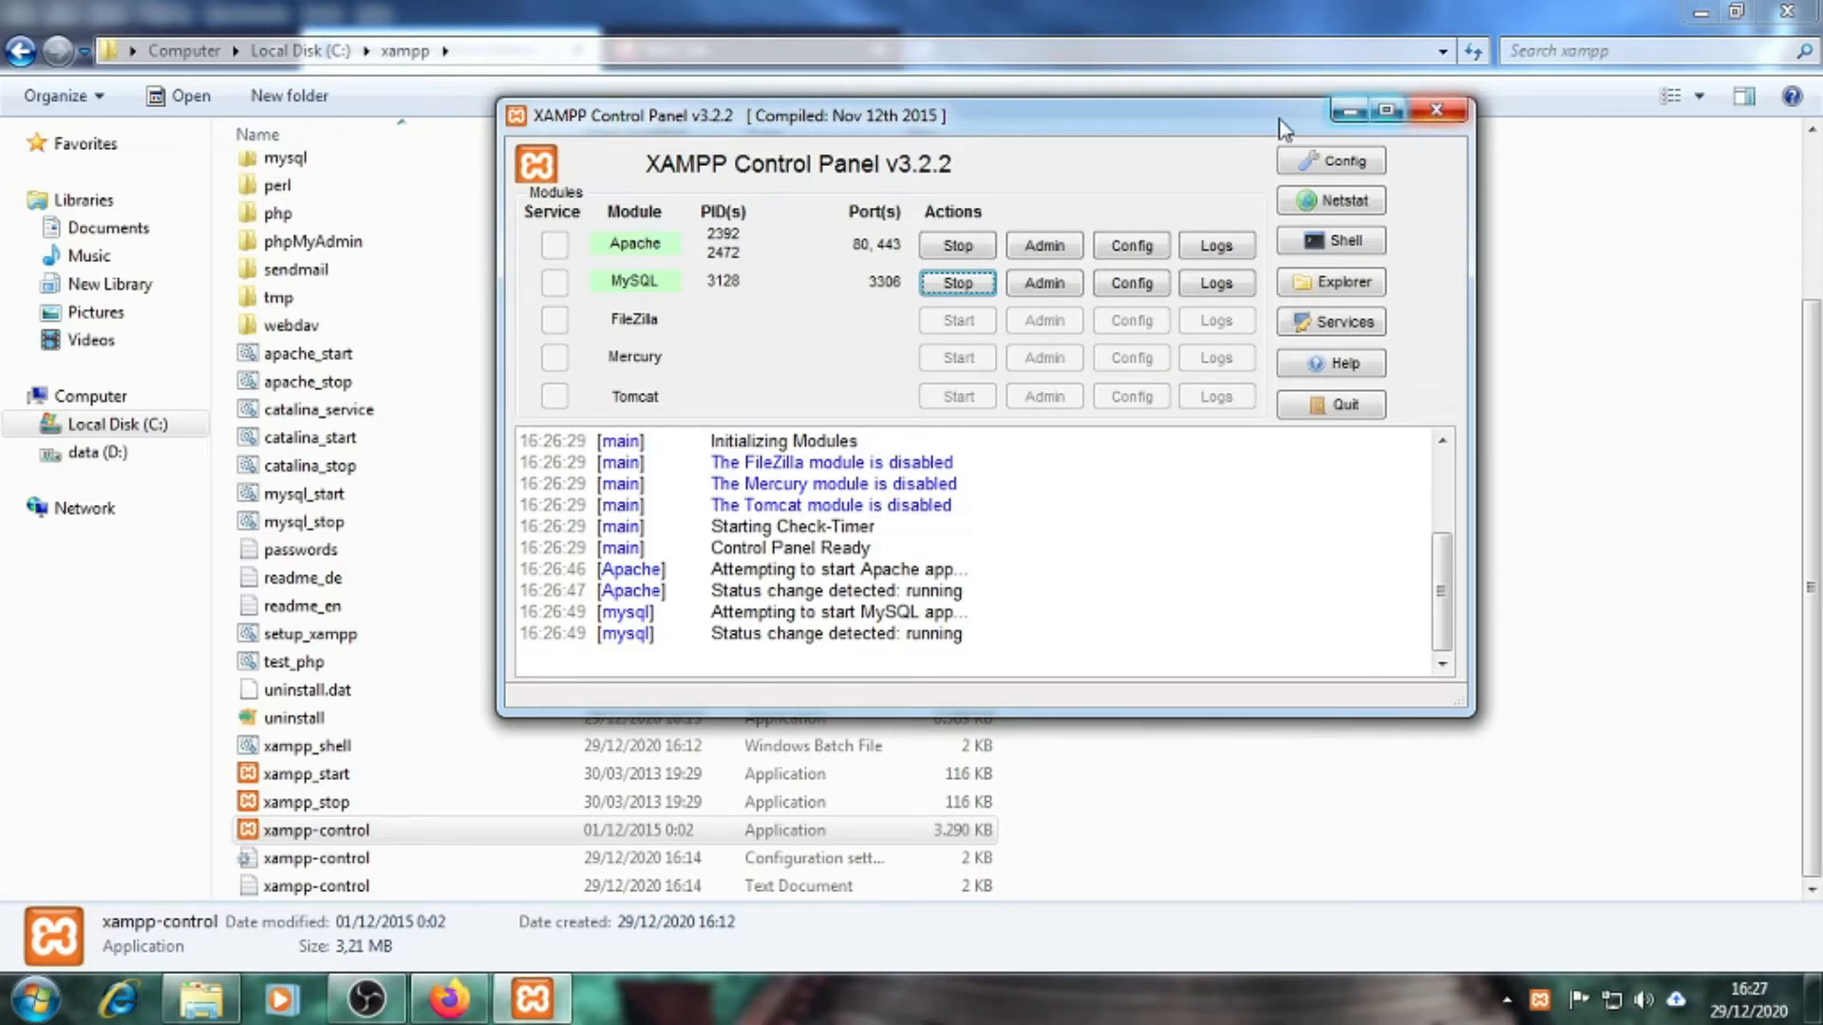
# Minimize the control panel and bring Firefox to the front
pyautogui.click(1350, 112)
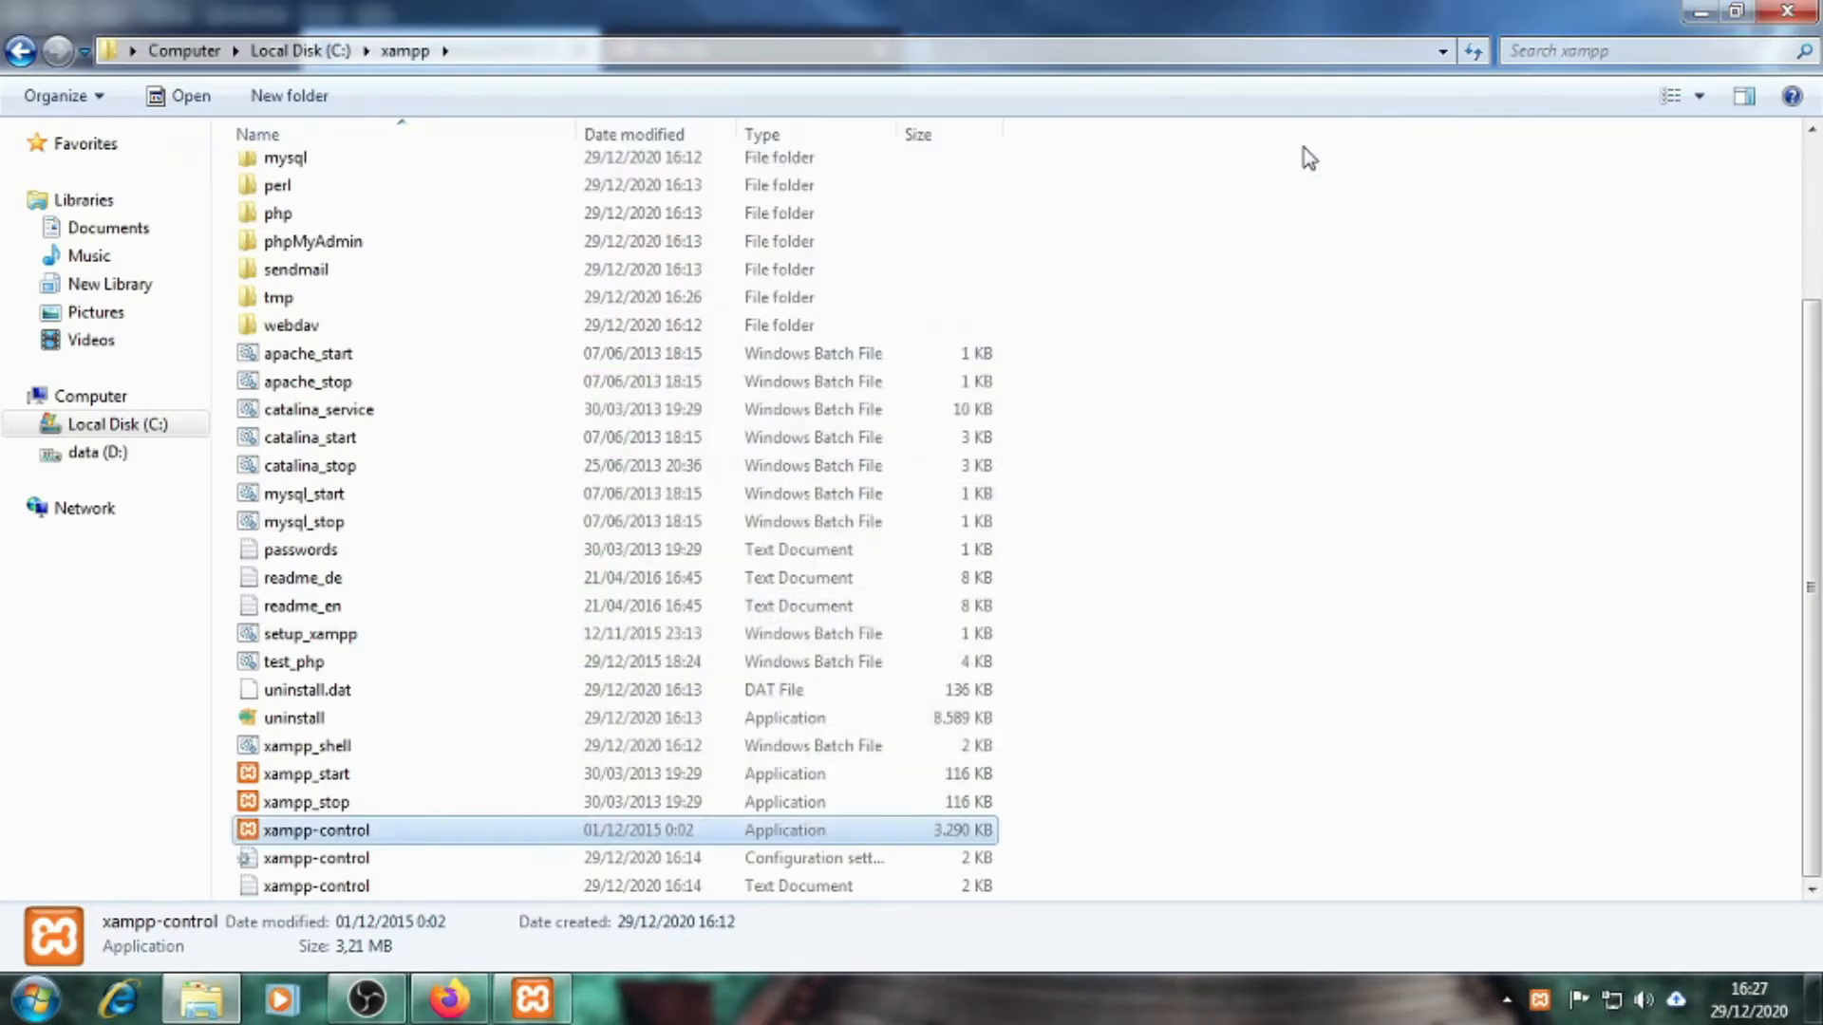
pyautogui.click(1104, 836)
pyautogui.moveTo(556, 1009)
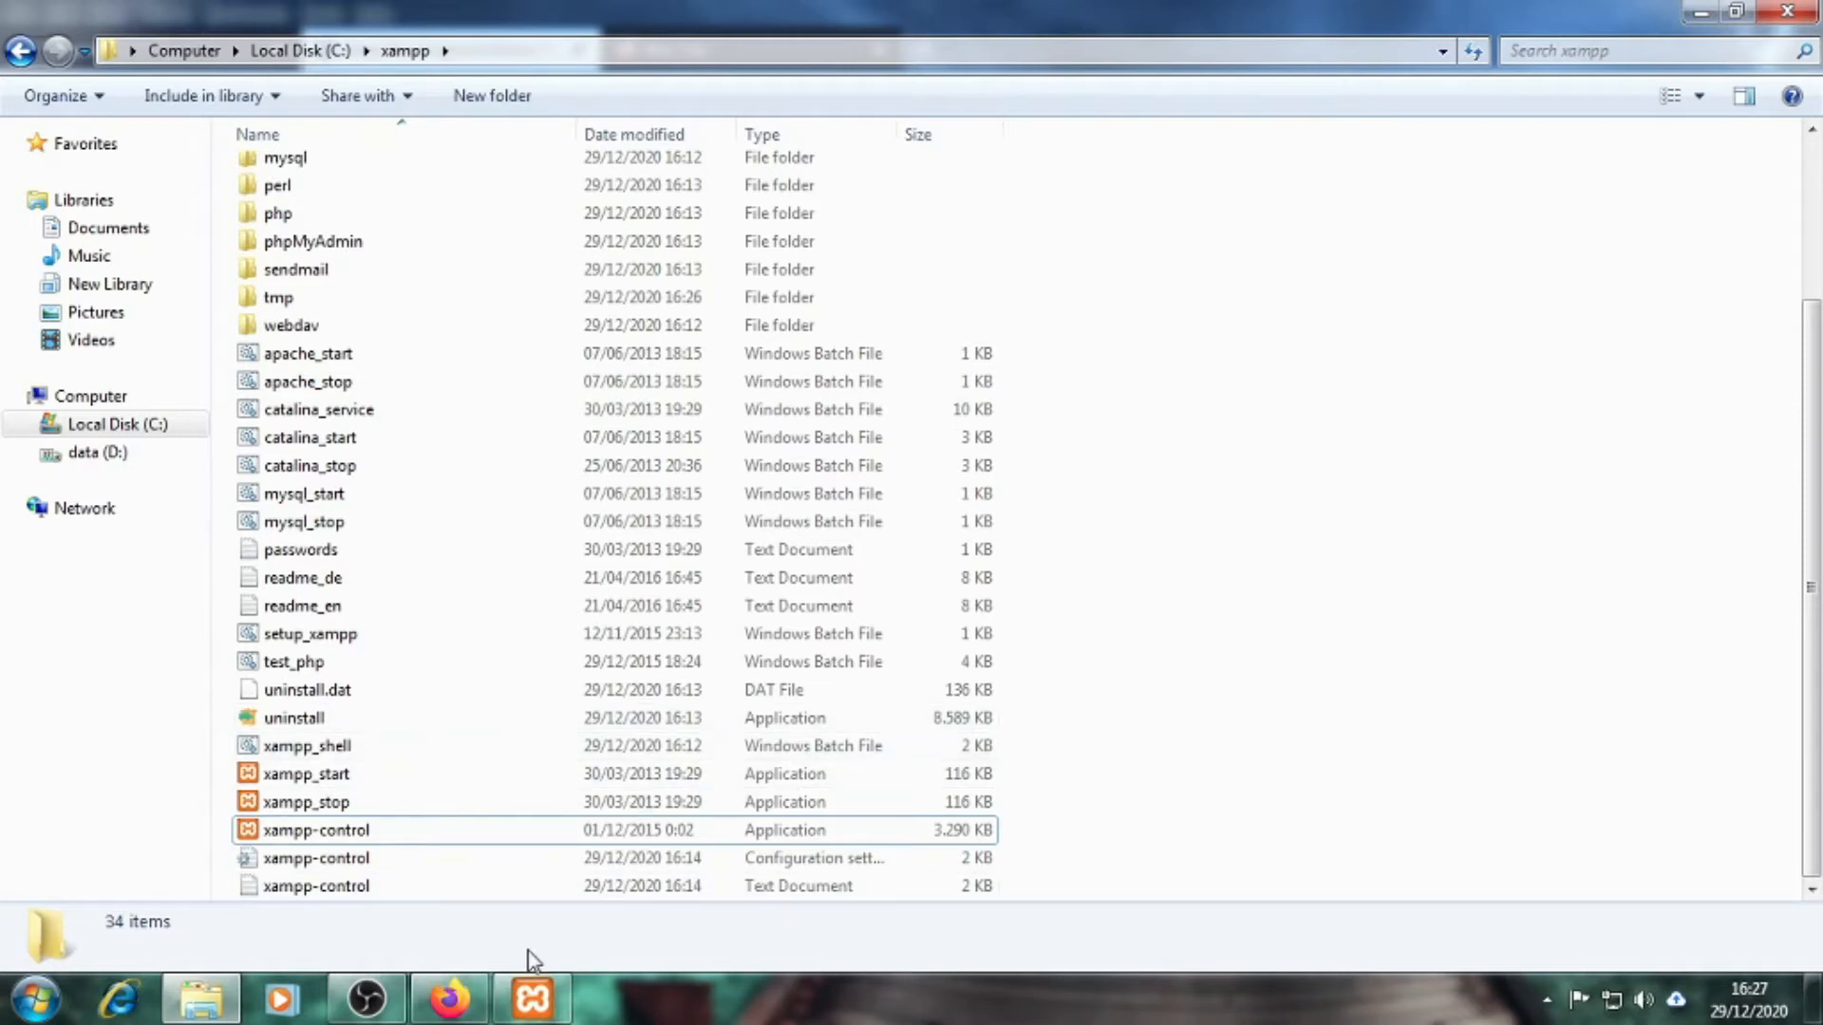
pyautogui.click(484, 997)
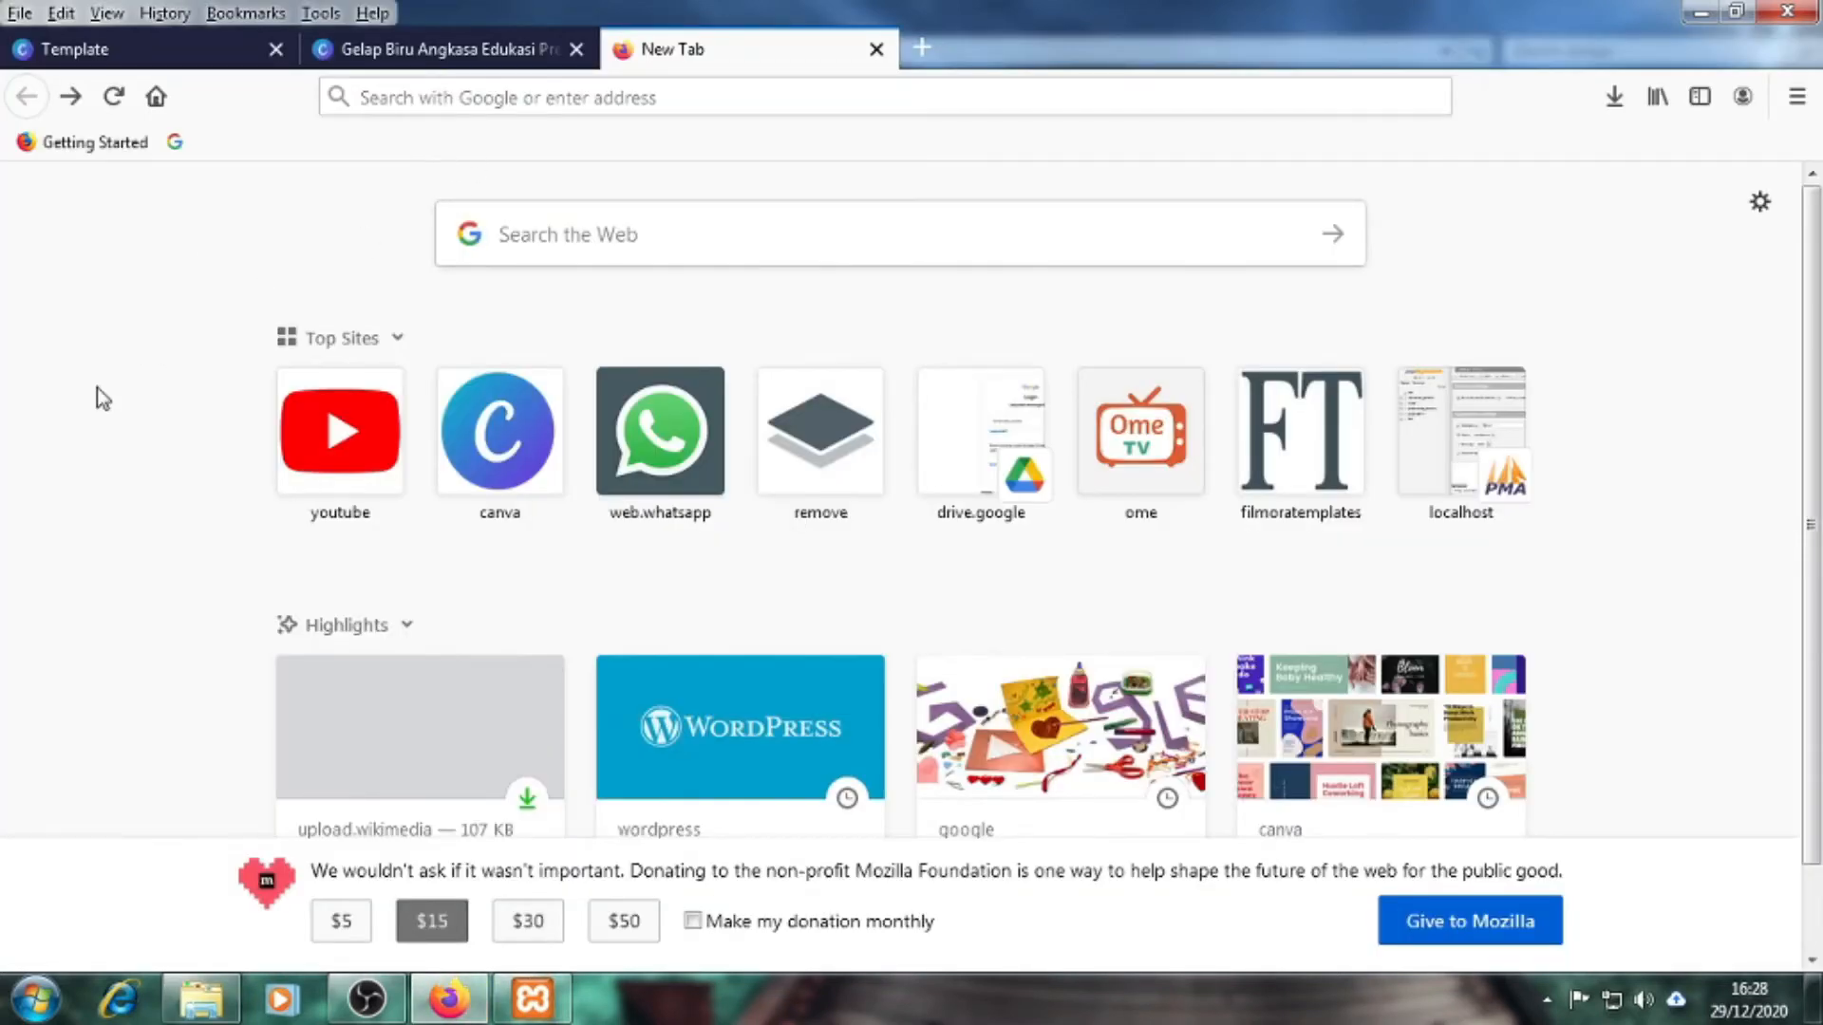
# Load localhost/phpmyadmin in Firefox, then return to the xampp folder window
pyautogui.click(440, 109)
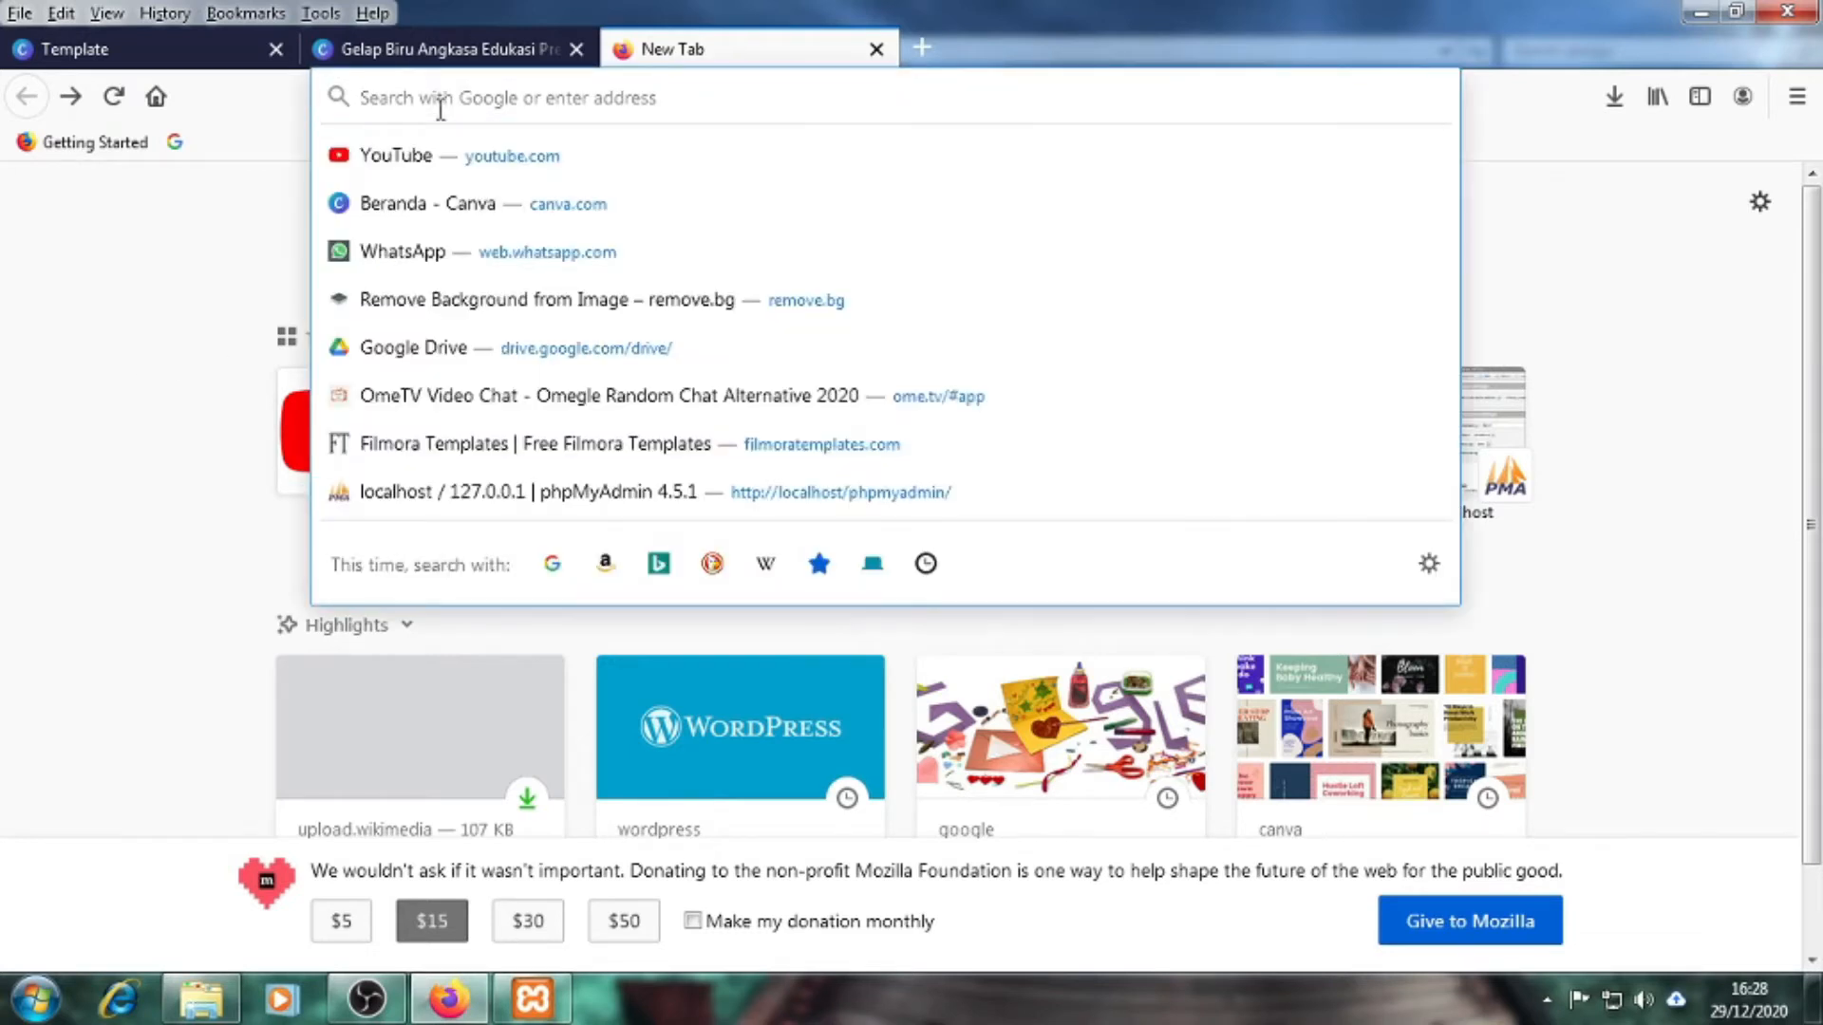
pyautogui.click(156, 403)
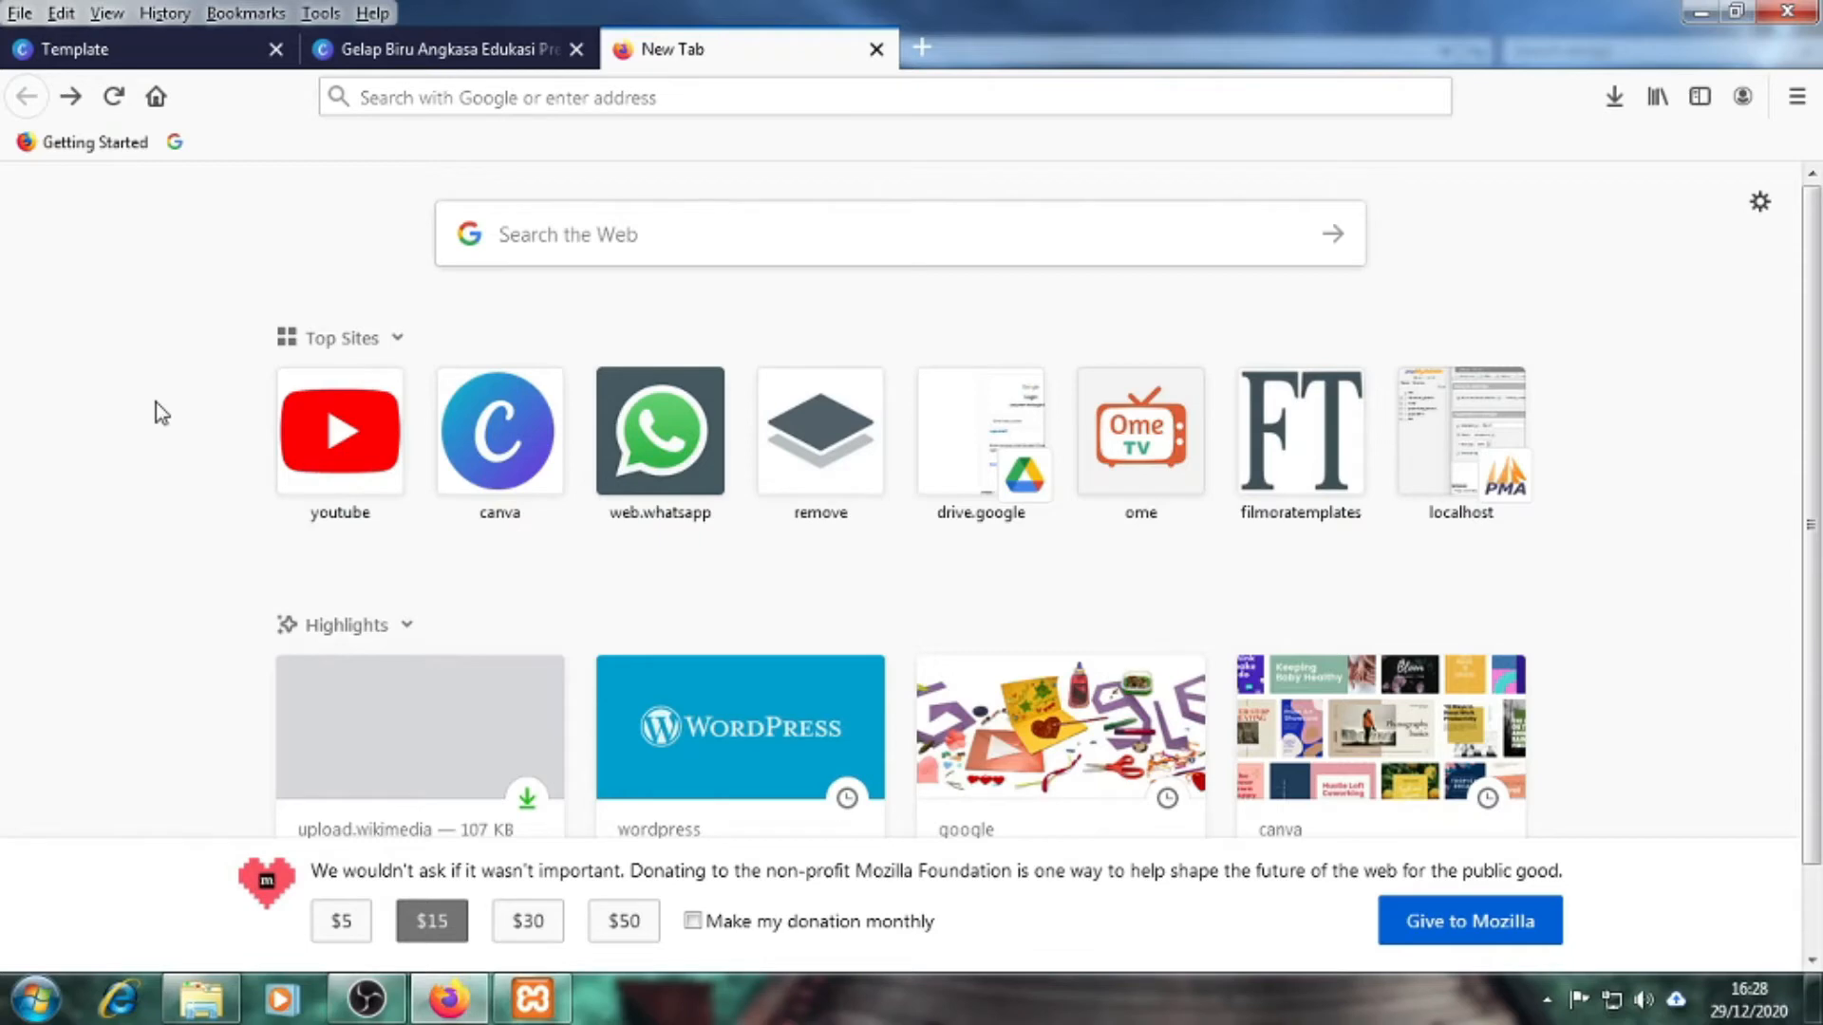
pyautogui.click(524, 95)
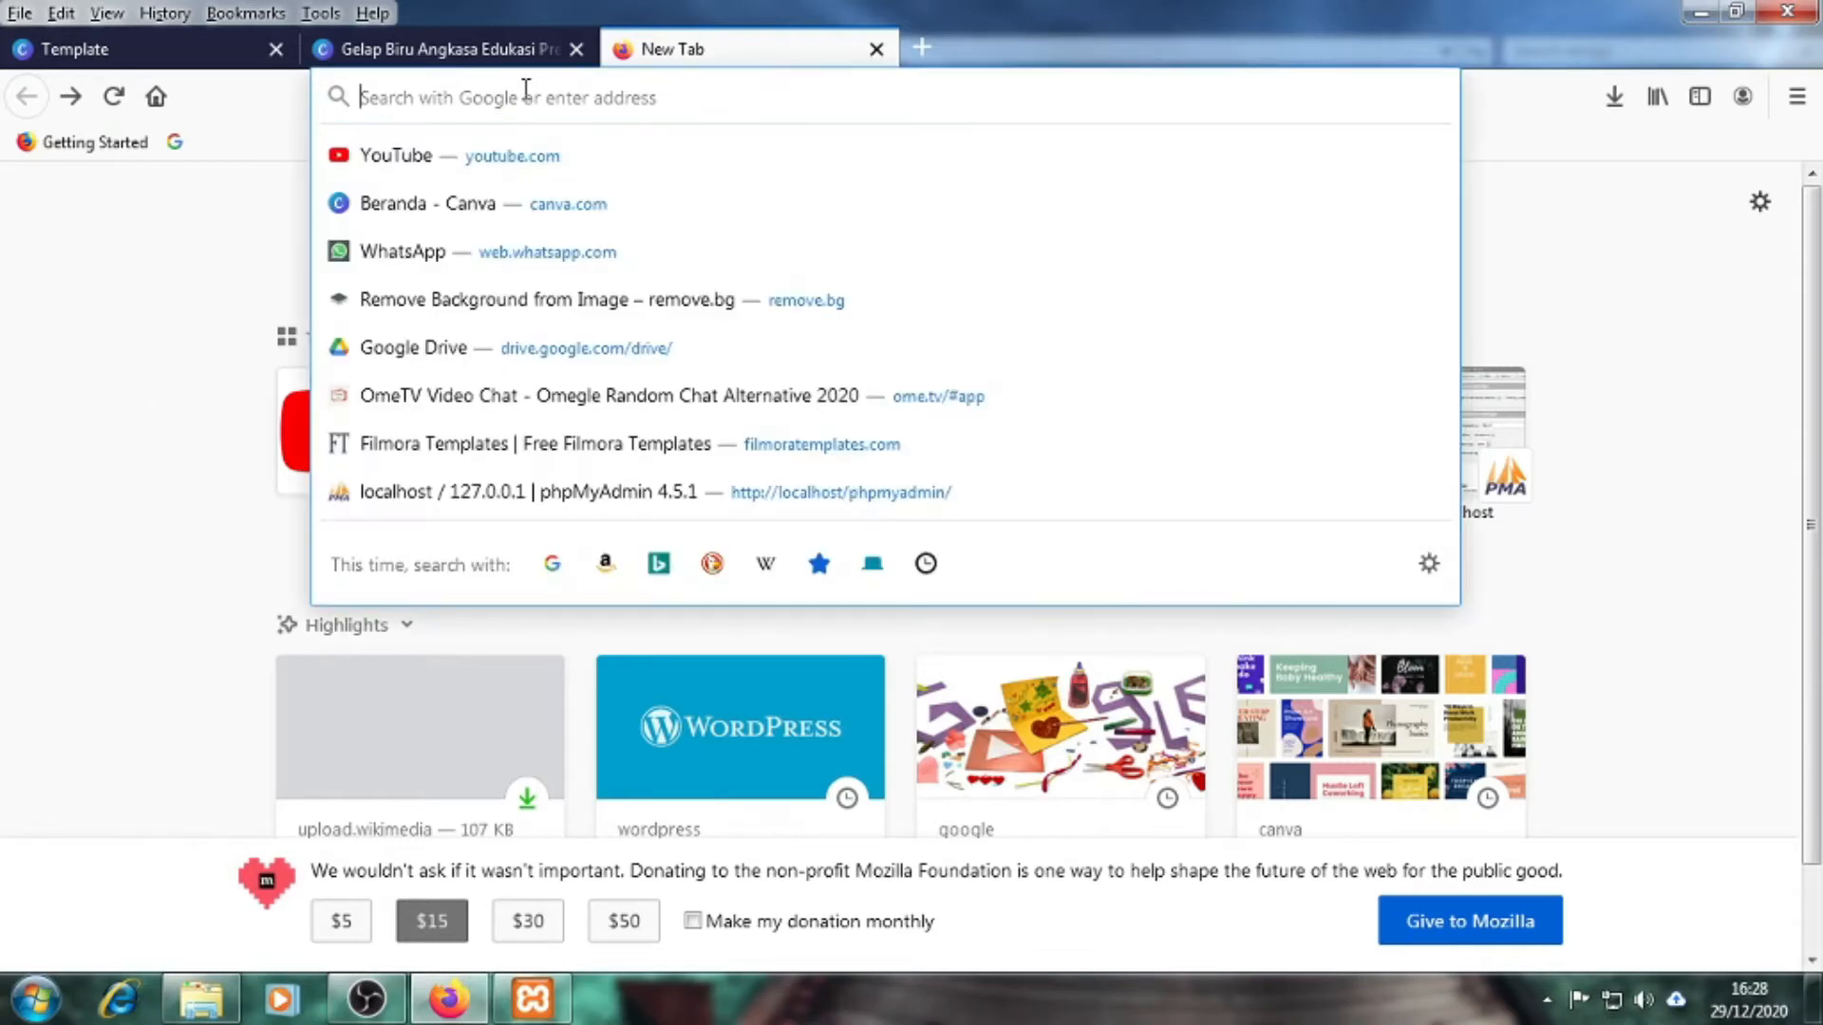
pyautogui.write('loca')
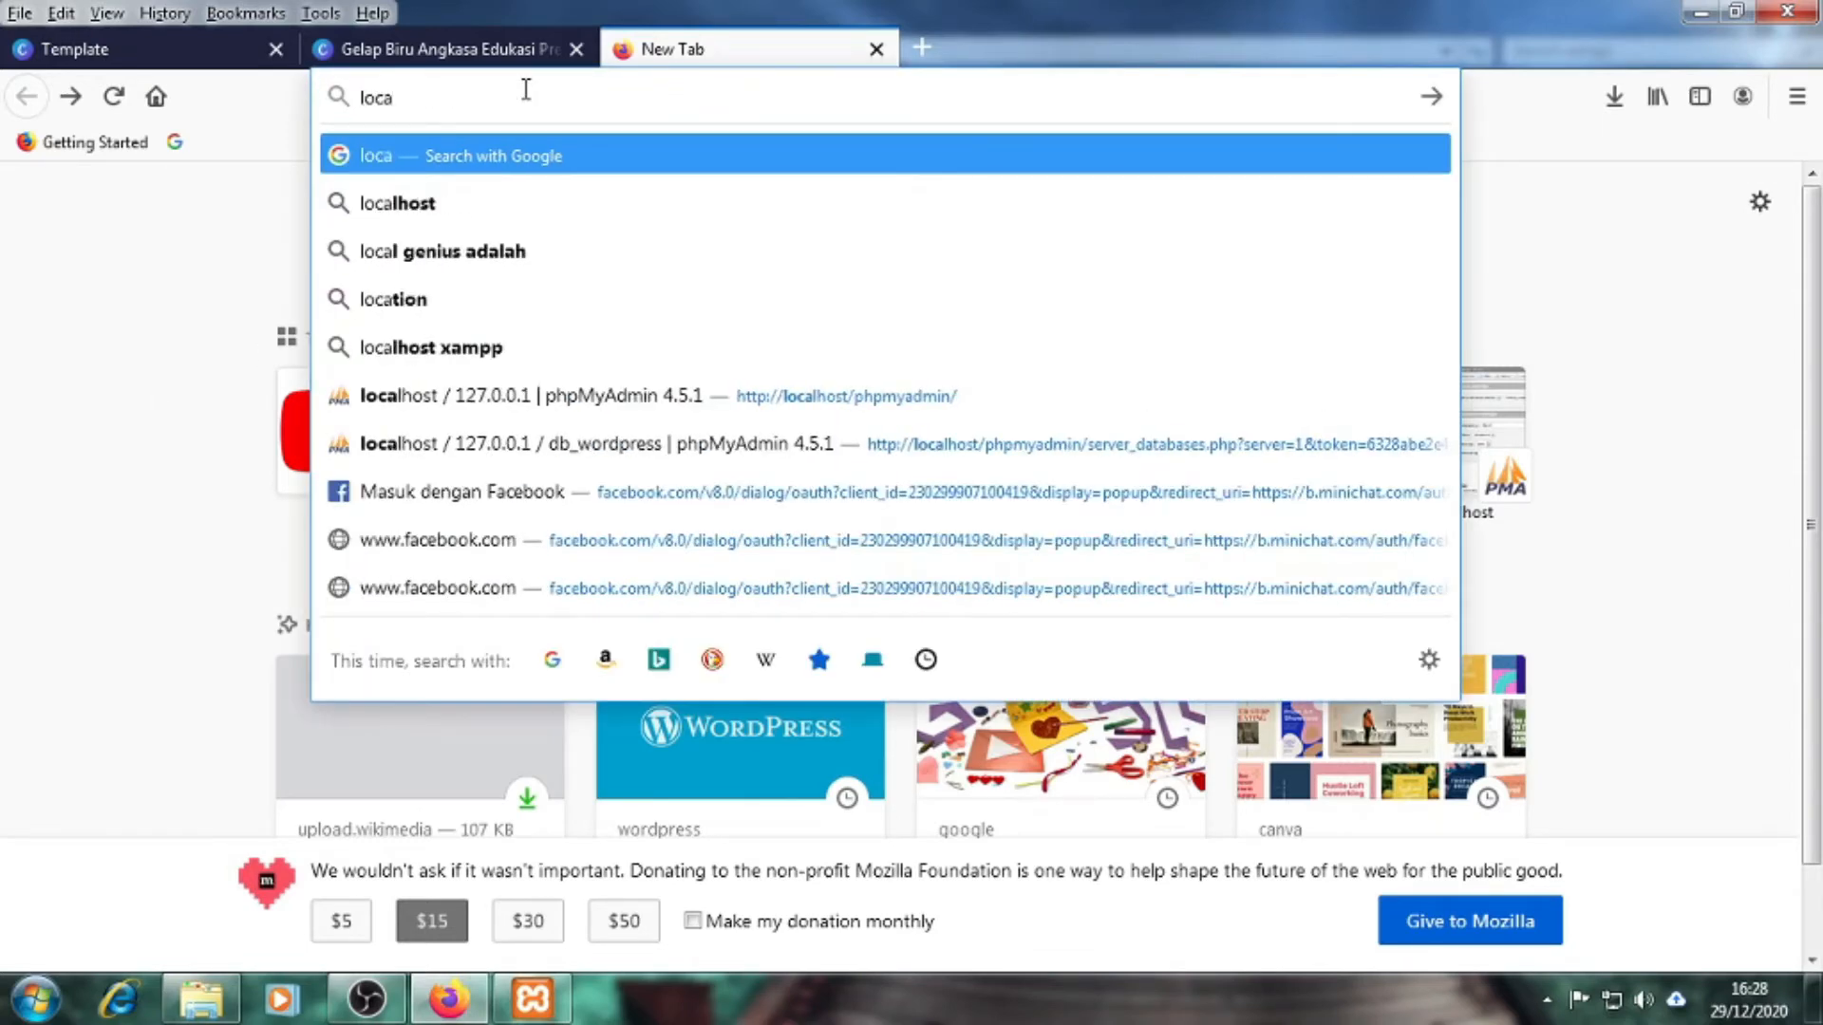
pyautogui.write('lho')
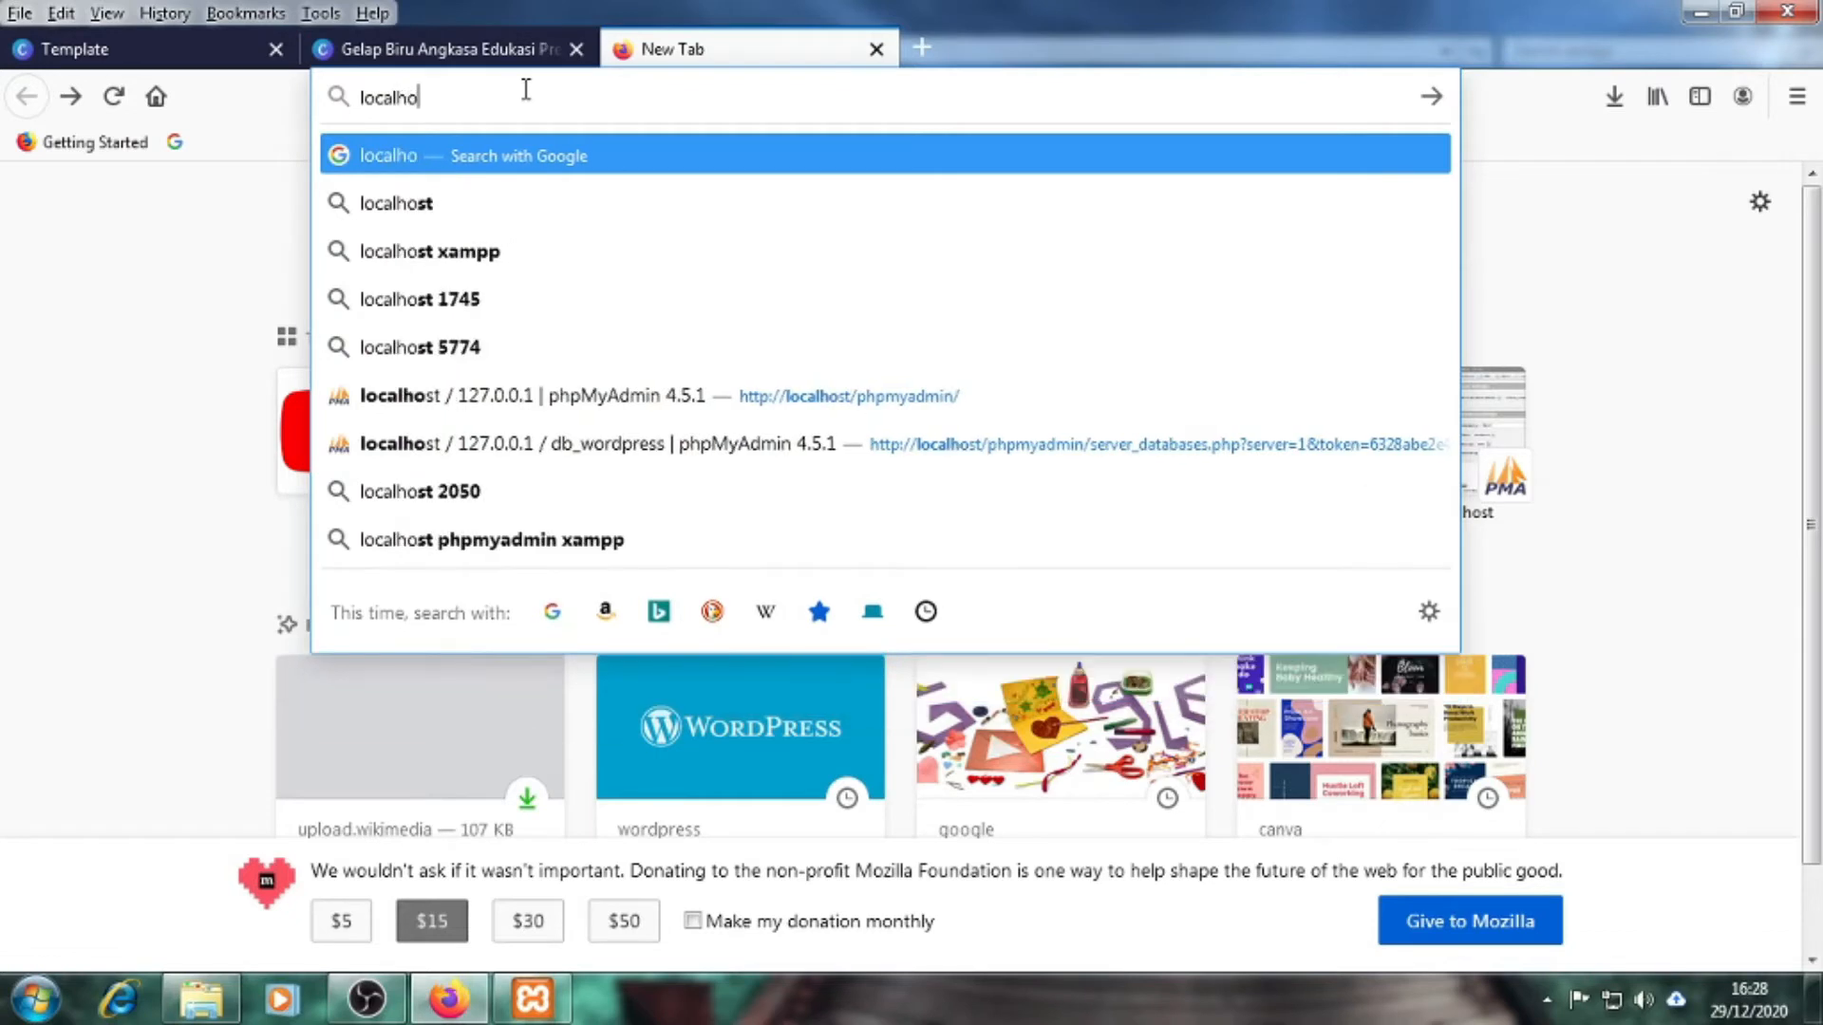
pyautogui.write('st/')
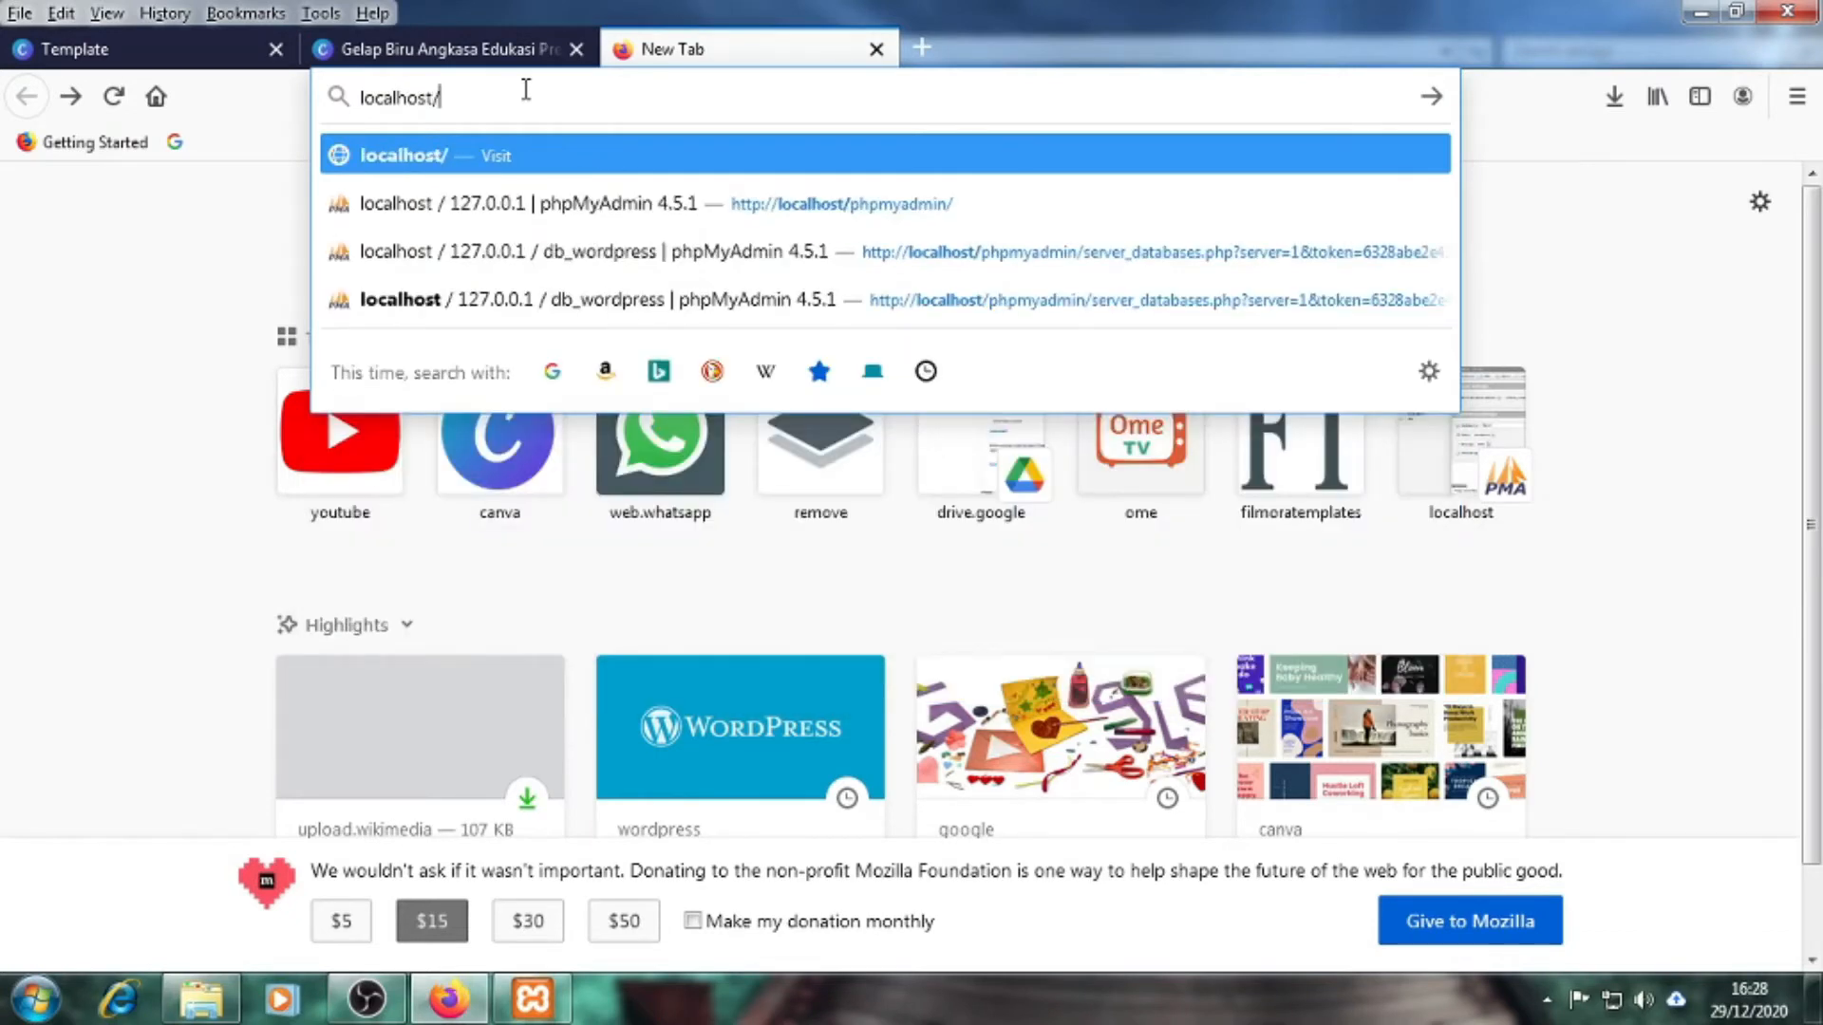
pyautogui.write('phpmya')
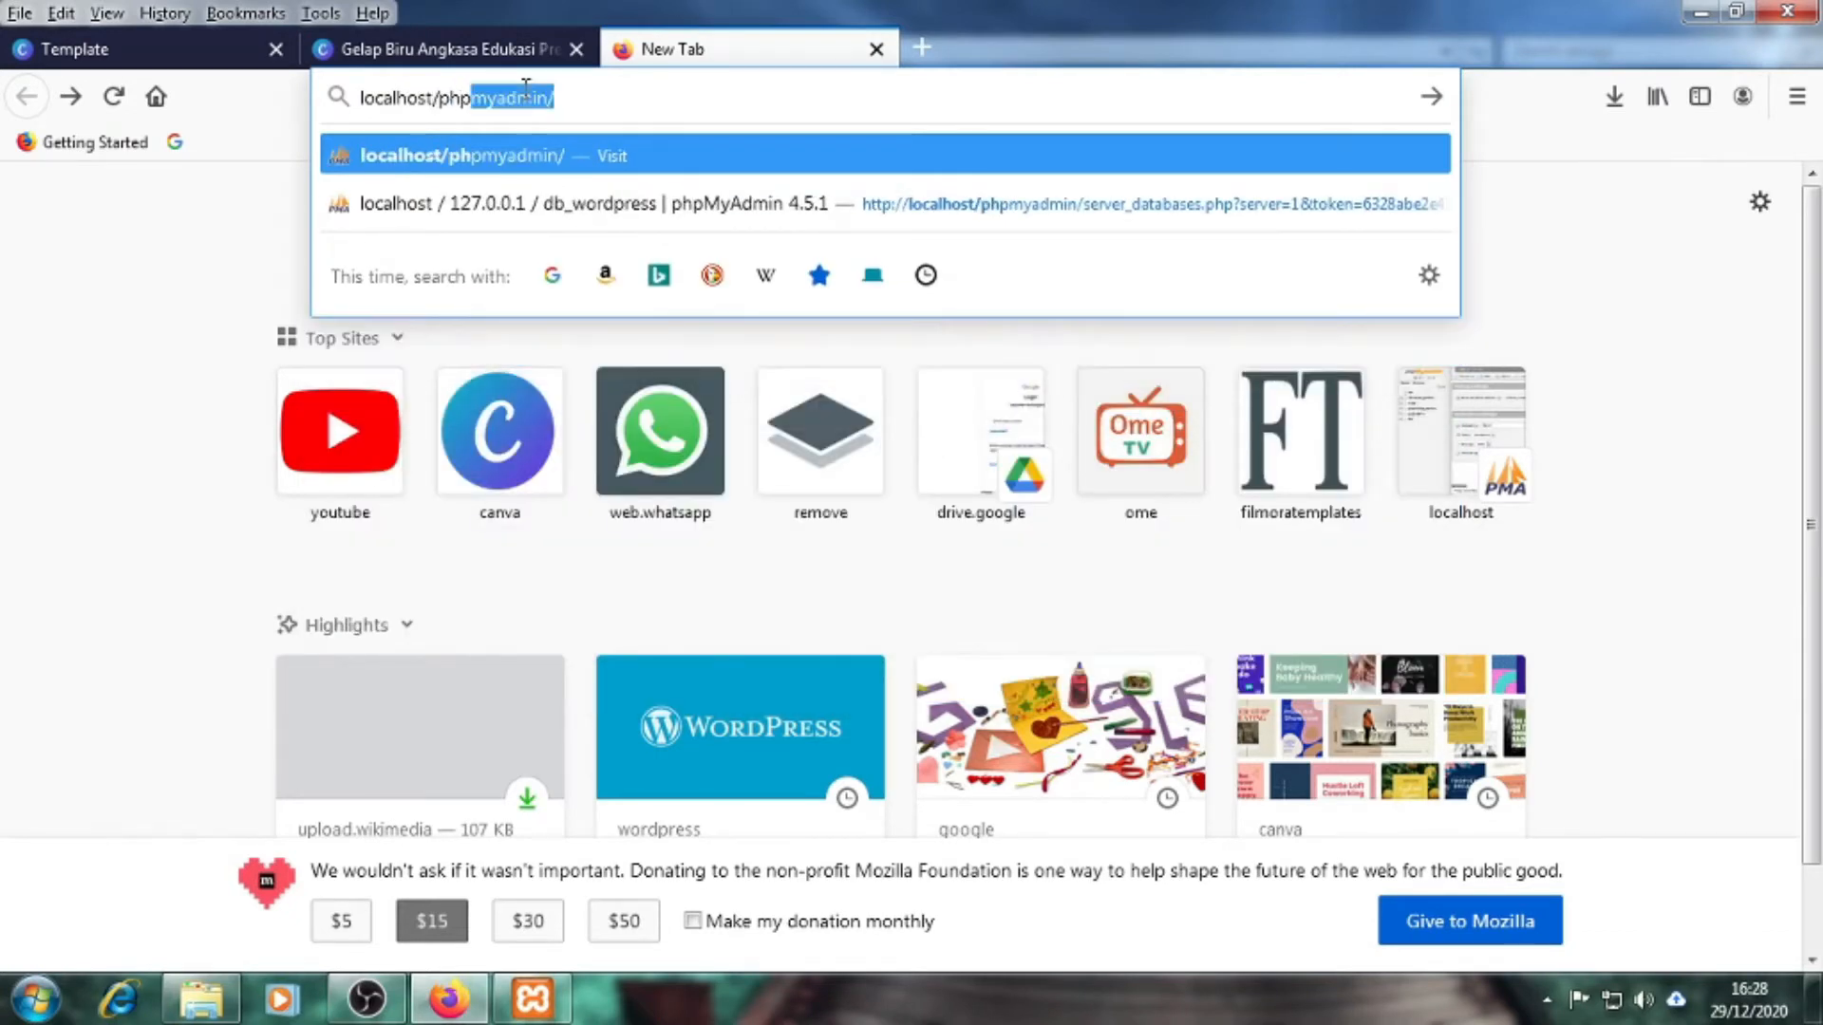
pyautogui.write('dmin')
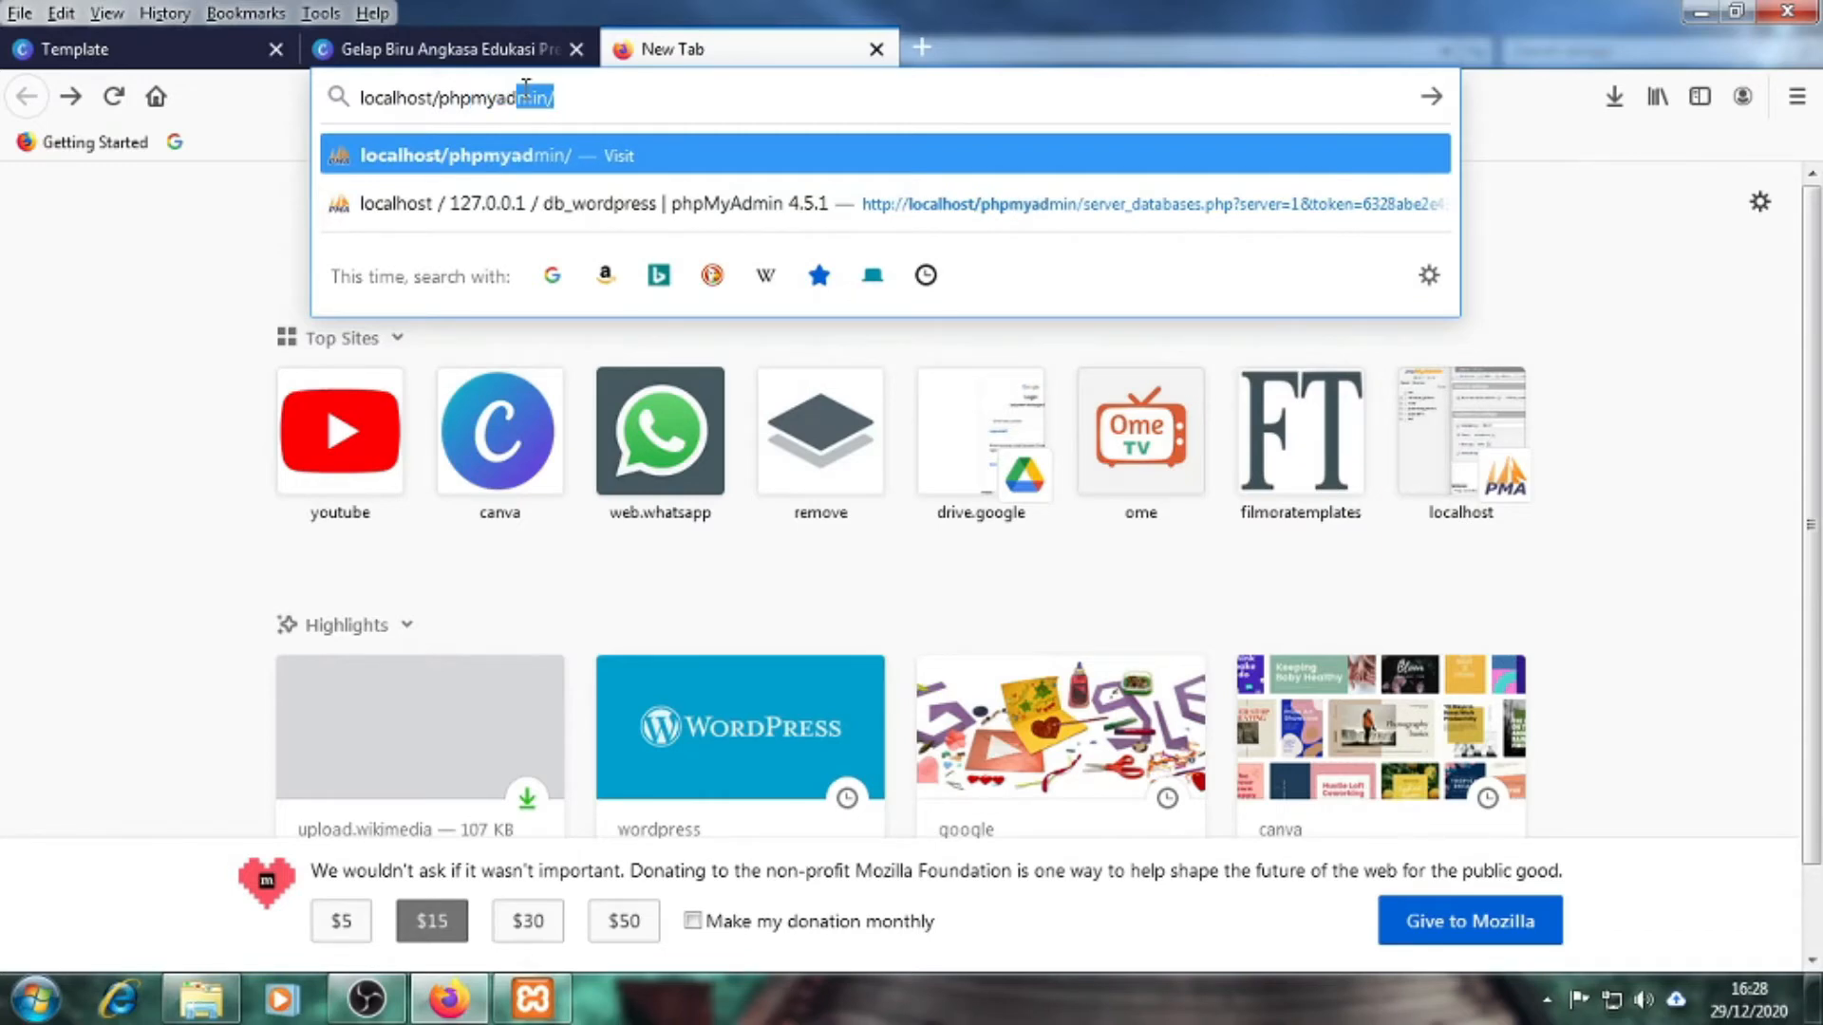
pyautogui.press('Return')
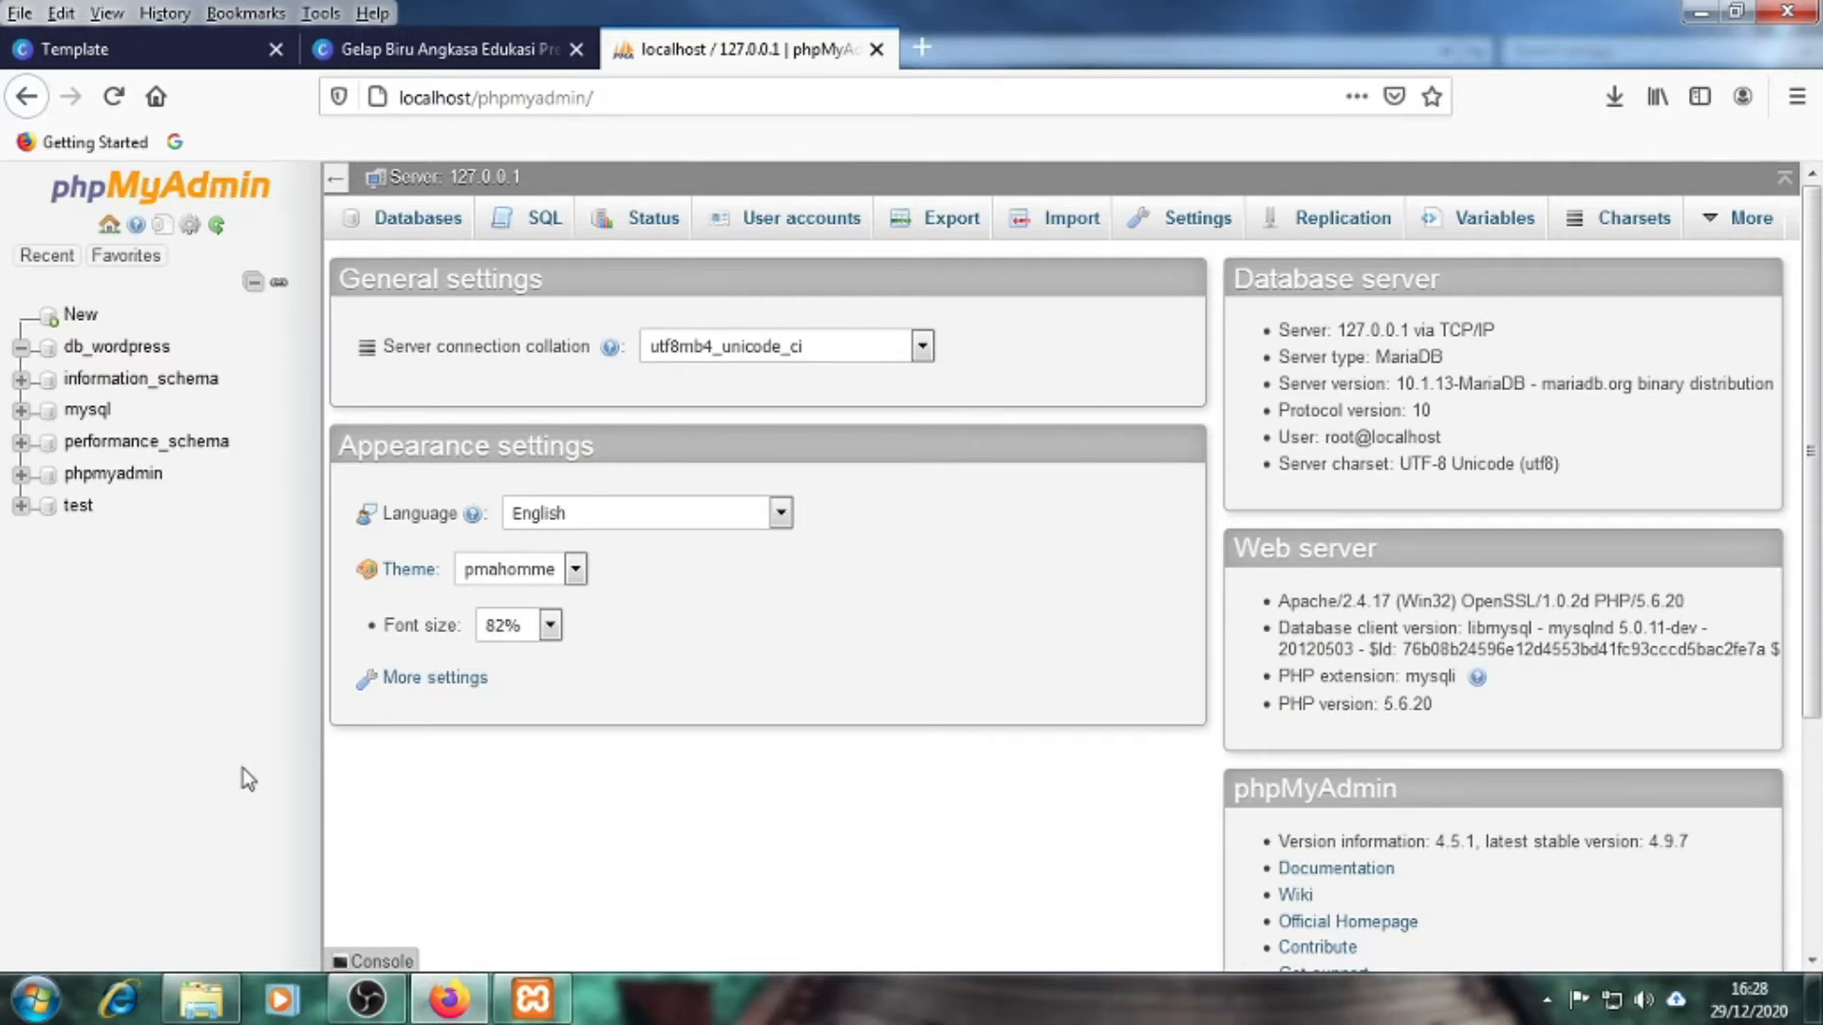
pyautogui.click(200, 999)
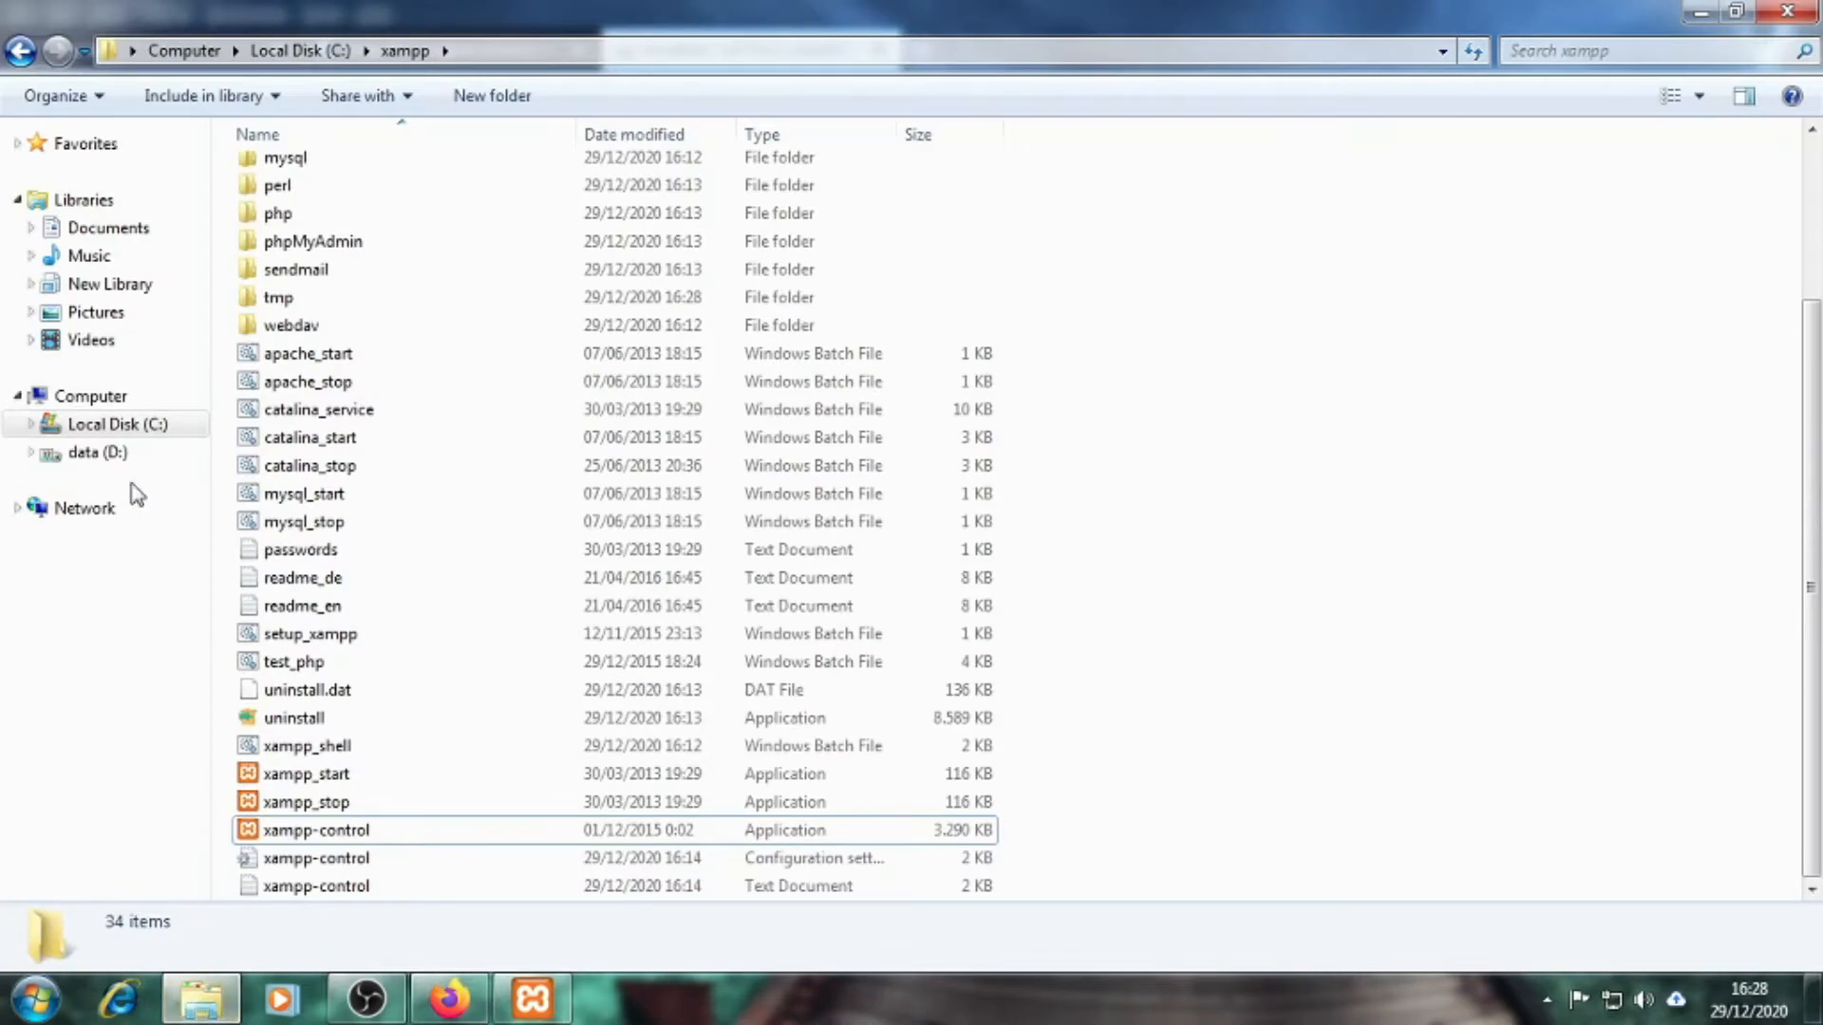
# Browse data (D:) to record > Tutorial > TOOLS XAMPP DAN WORDPRESS, where the wordpress archive is
pyautogui.click(110, 453)
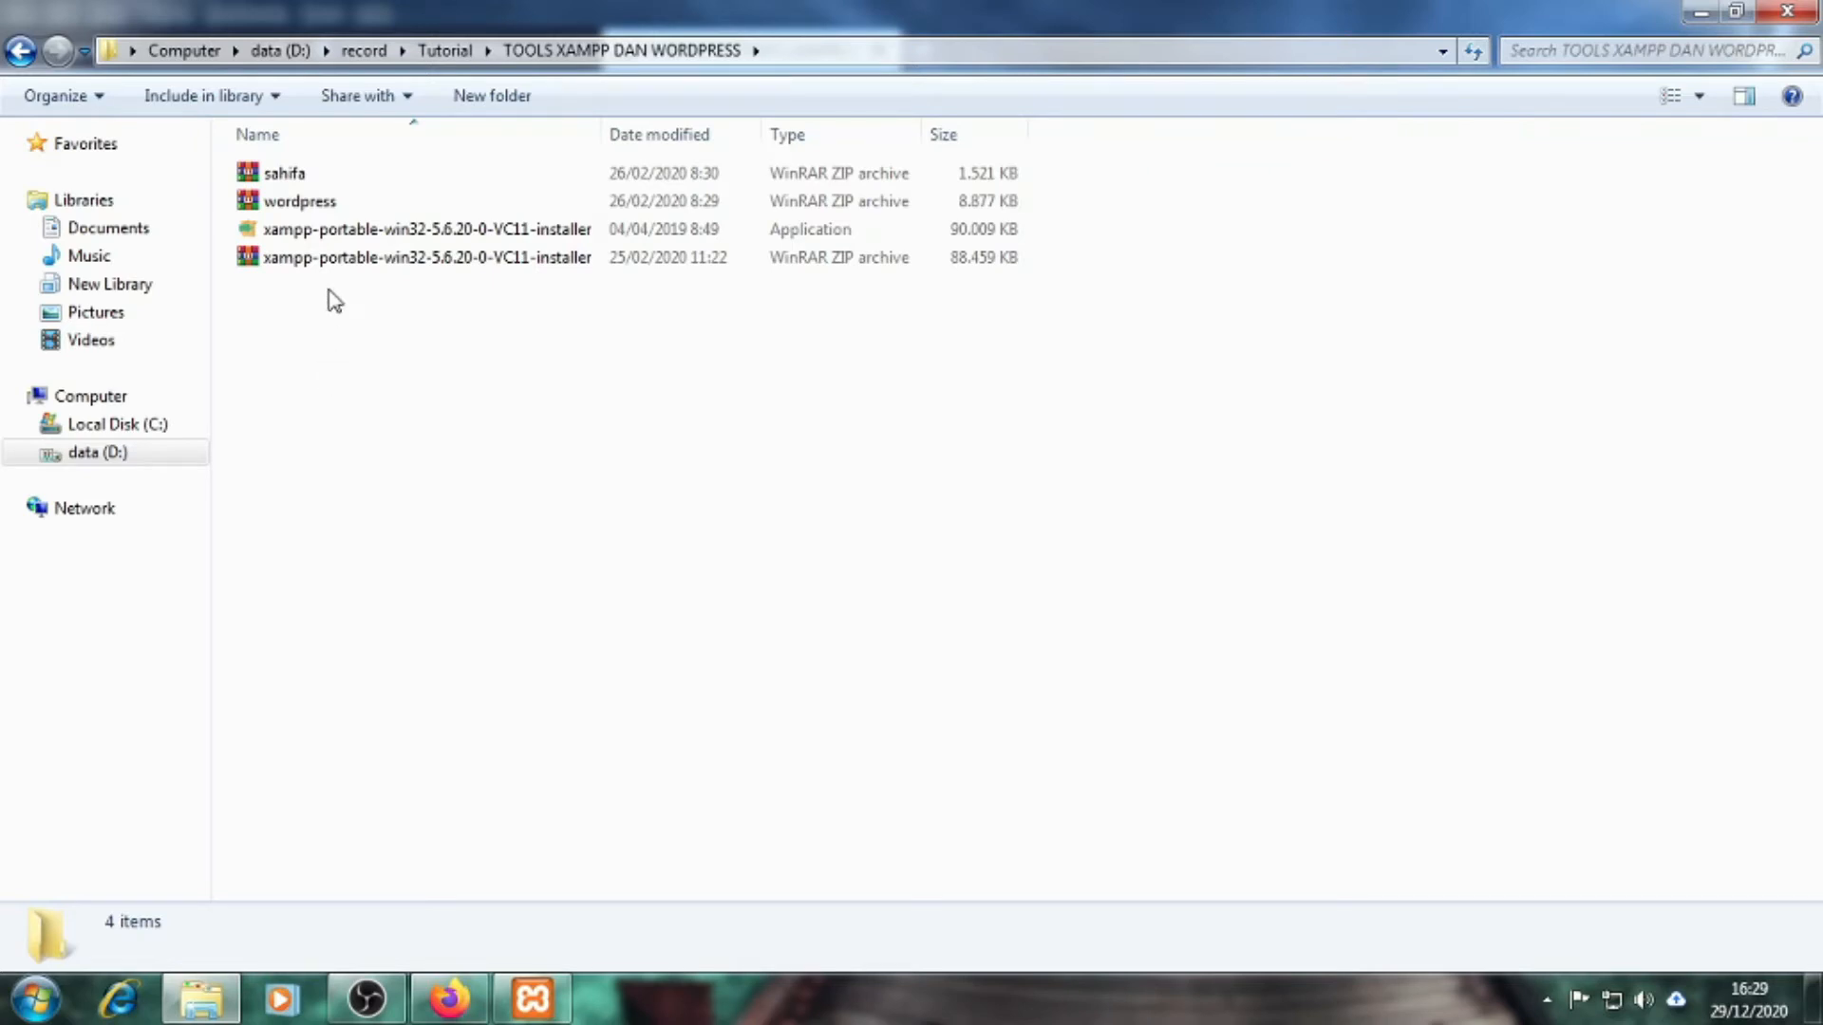
# Extract the wordpress archive into the TOOLS XAMPP DAN WORDPRESS folder
pyautogui.click(323, 209)
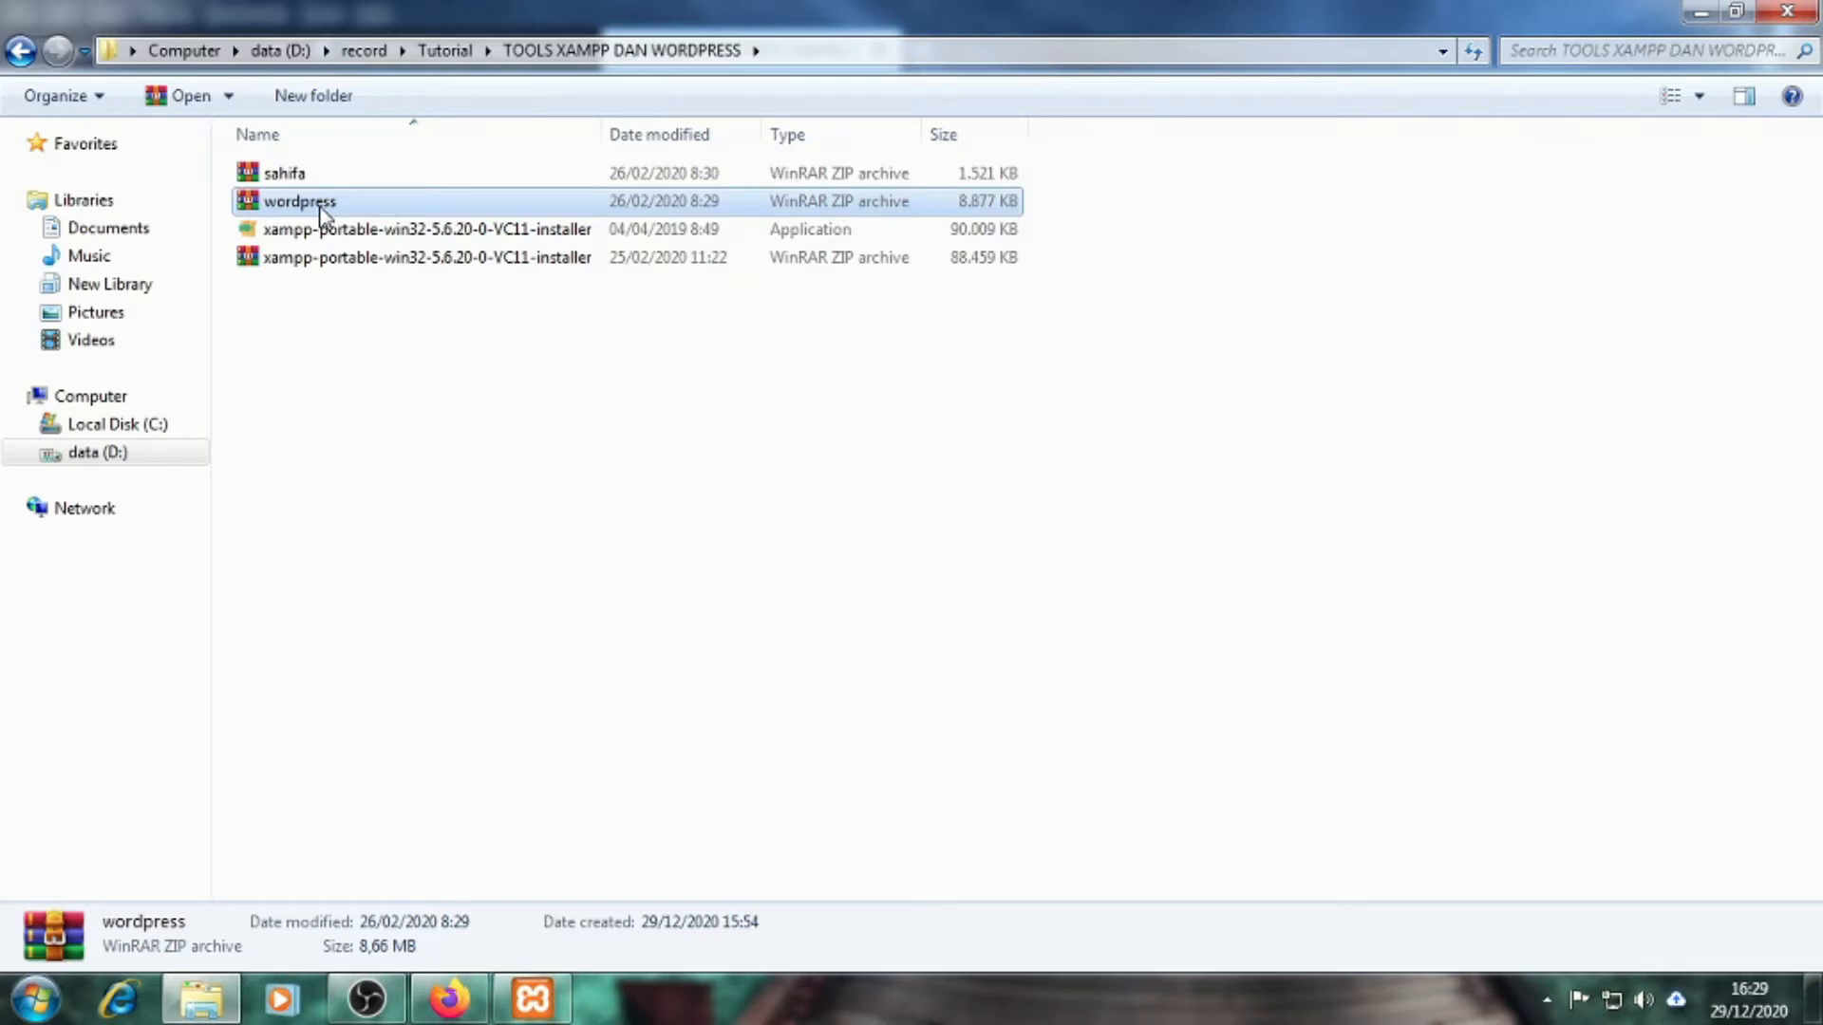
pyautogui.rightClick(323, 209)
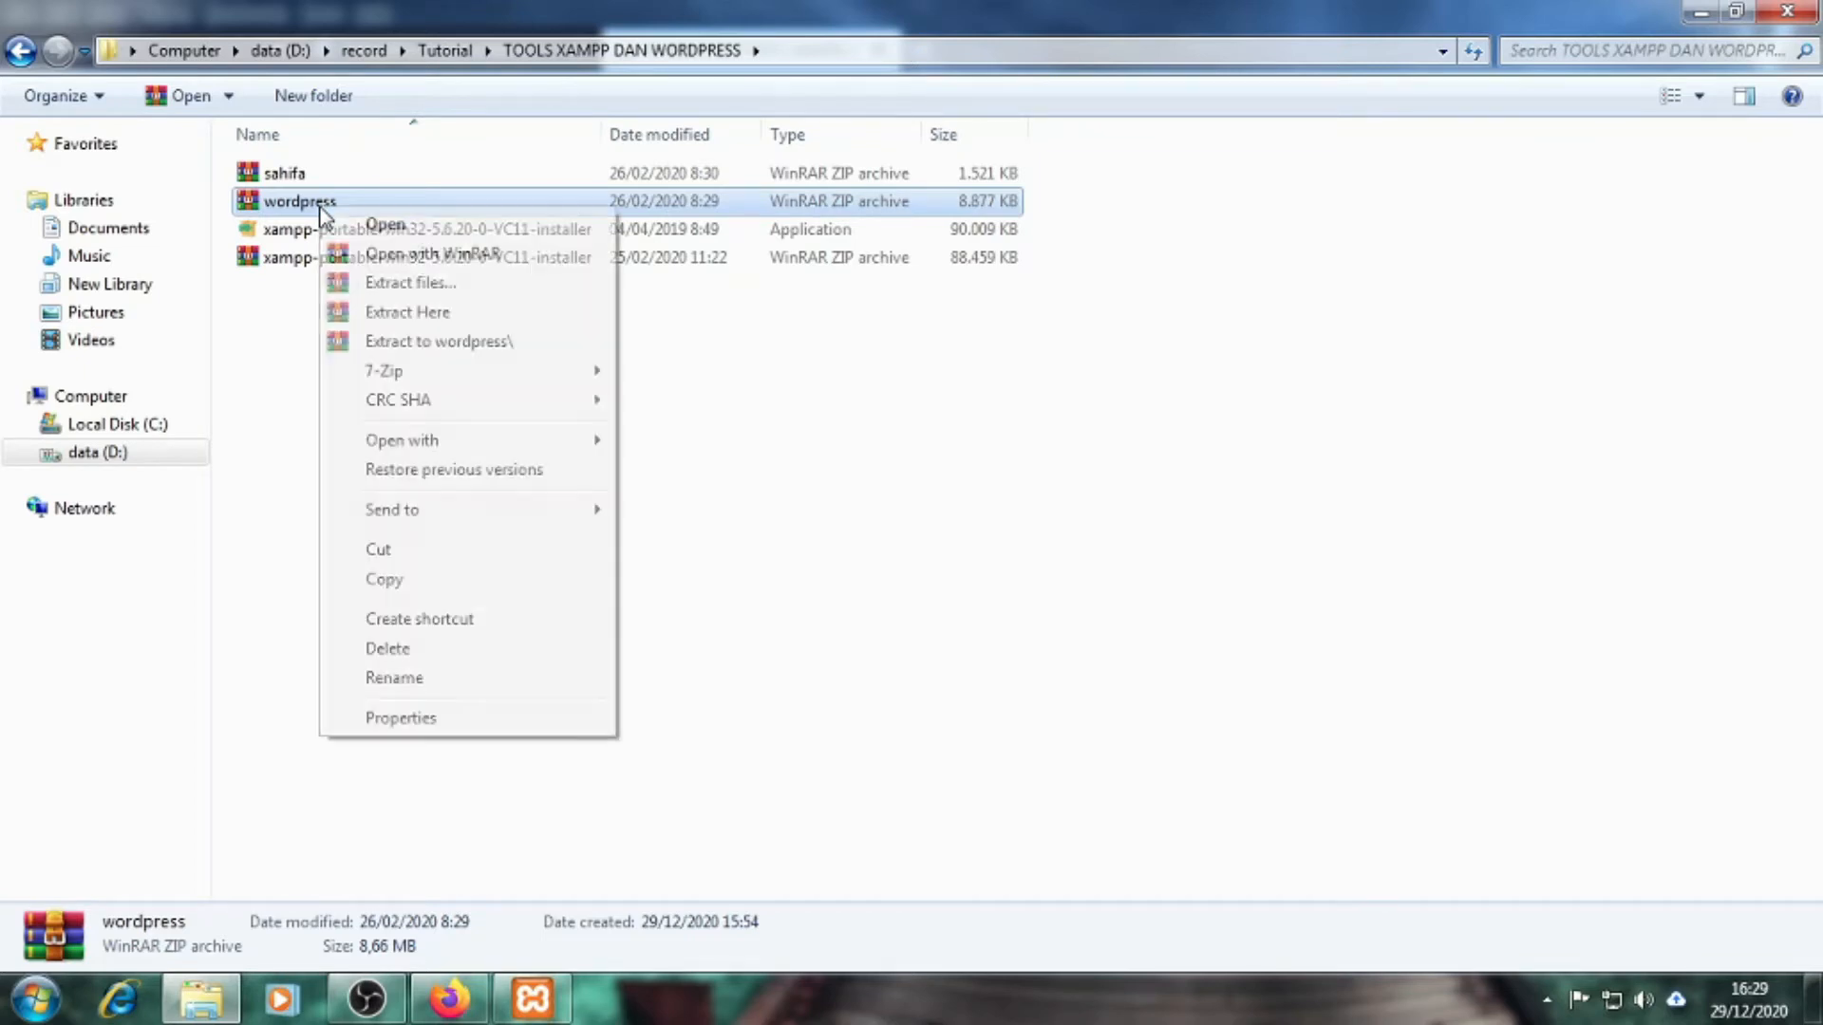
pyautogui.click(380, 312)
pyautogui.rightClick(289, 203)
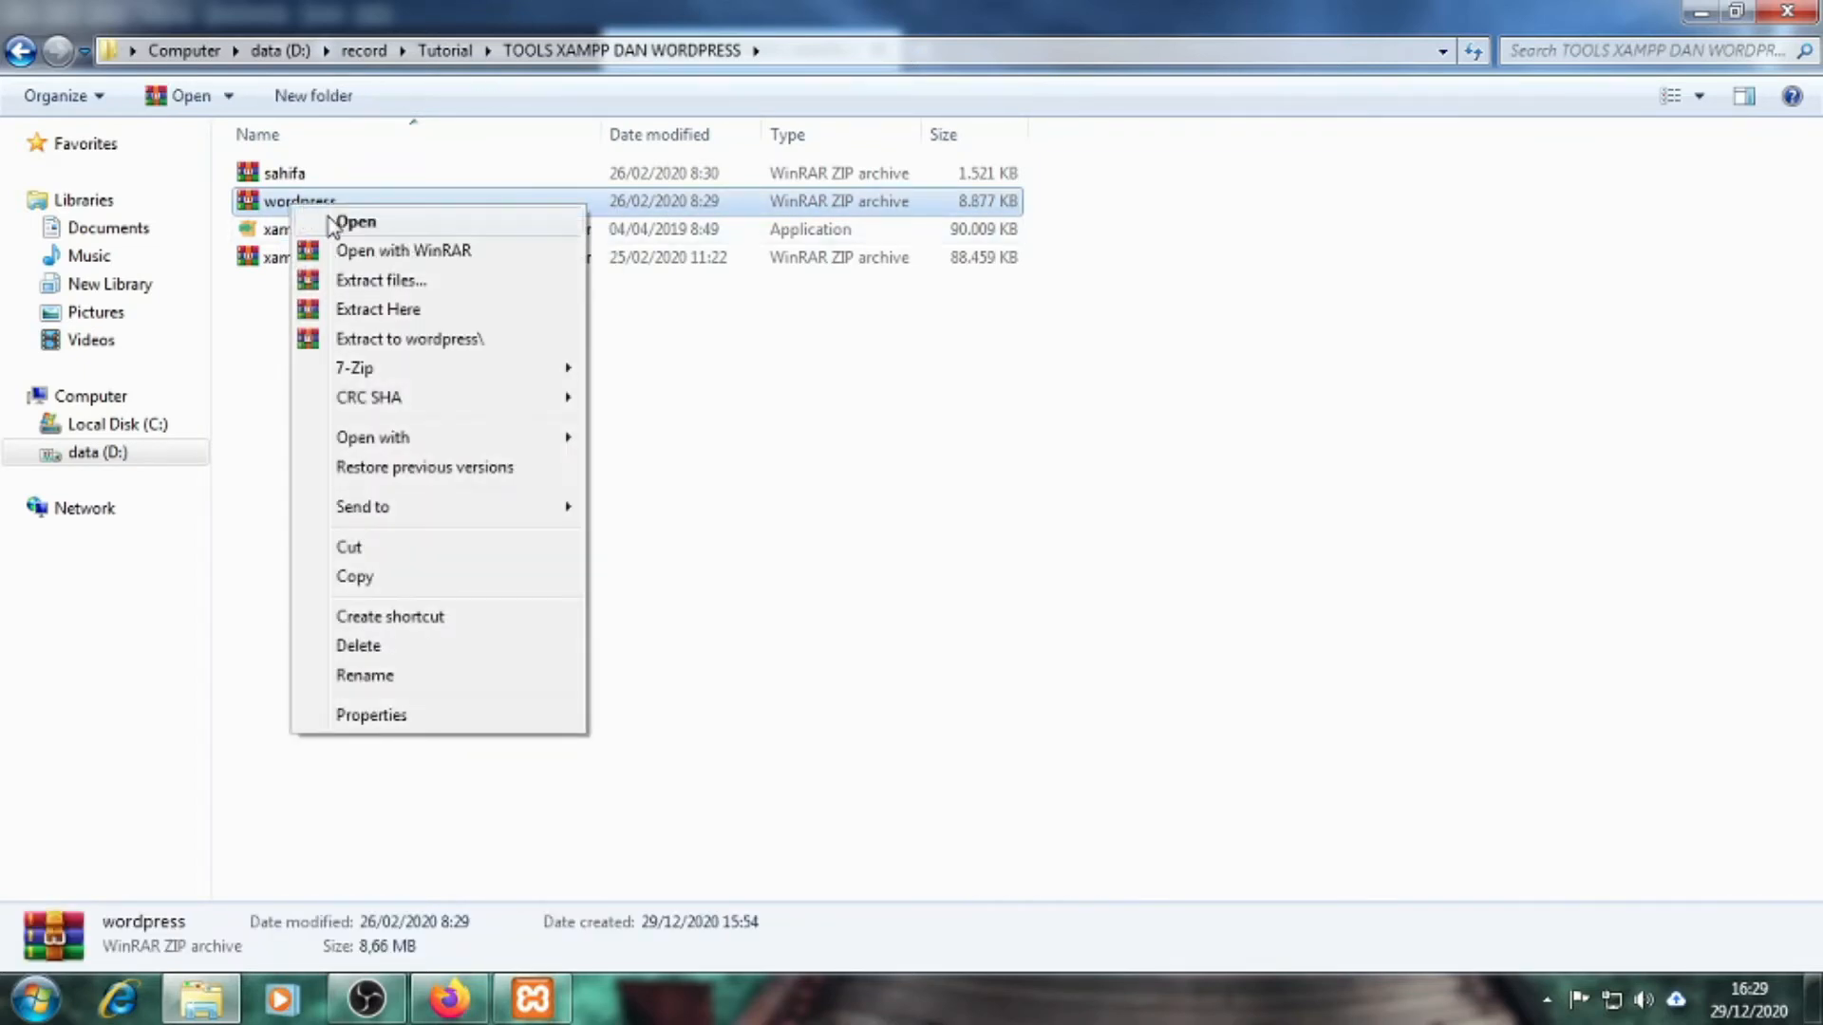
pyautogui.click(377, 309)
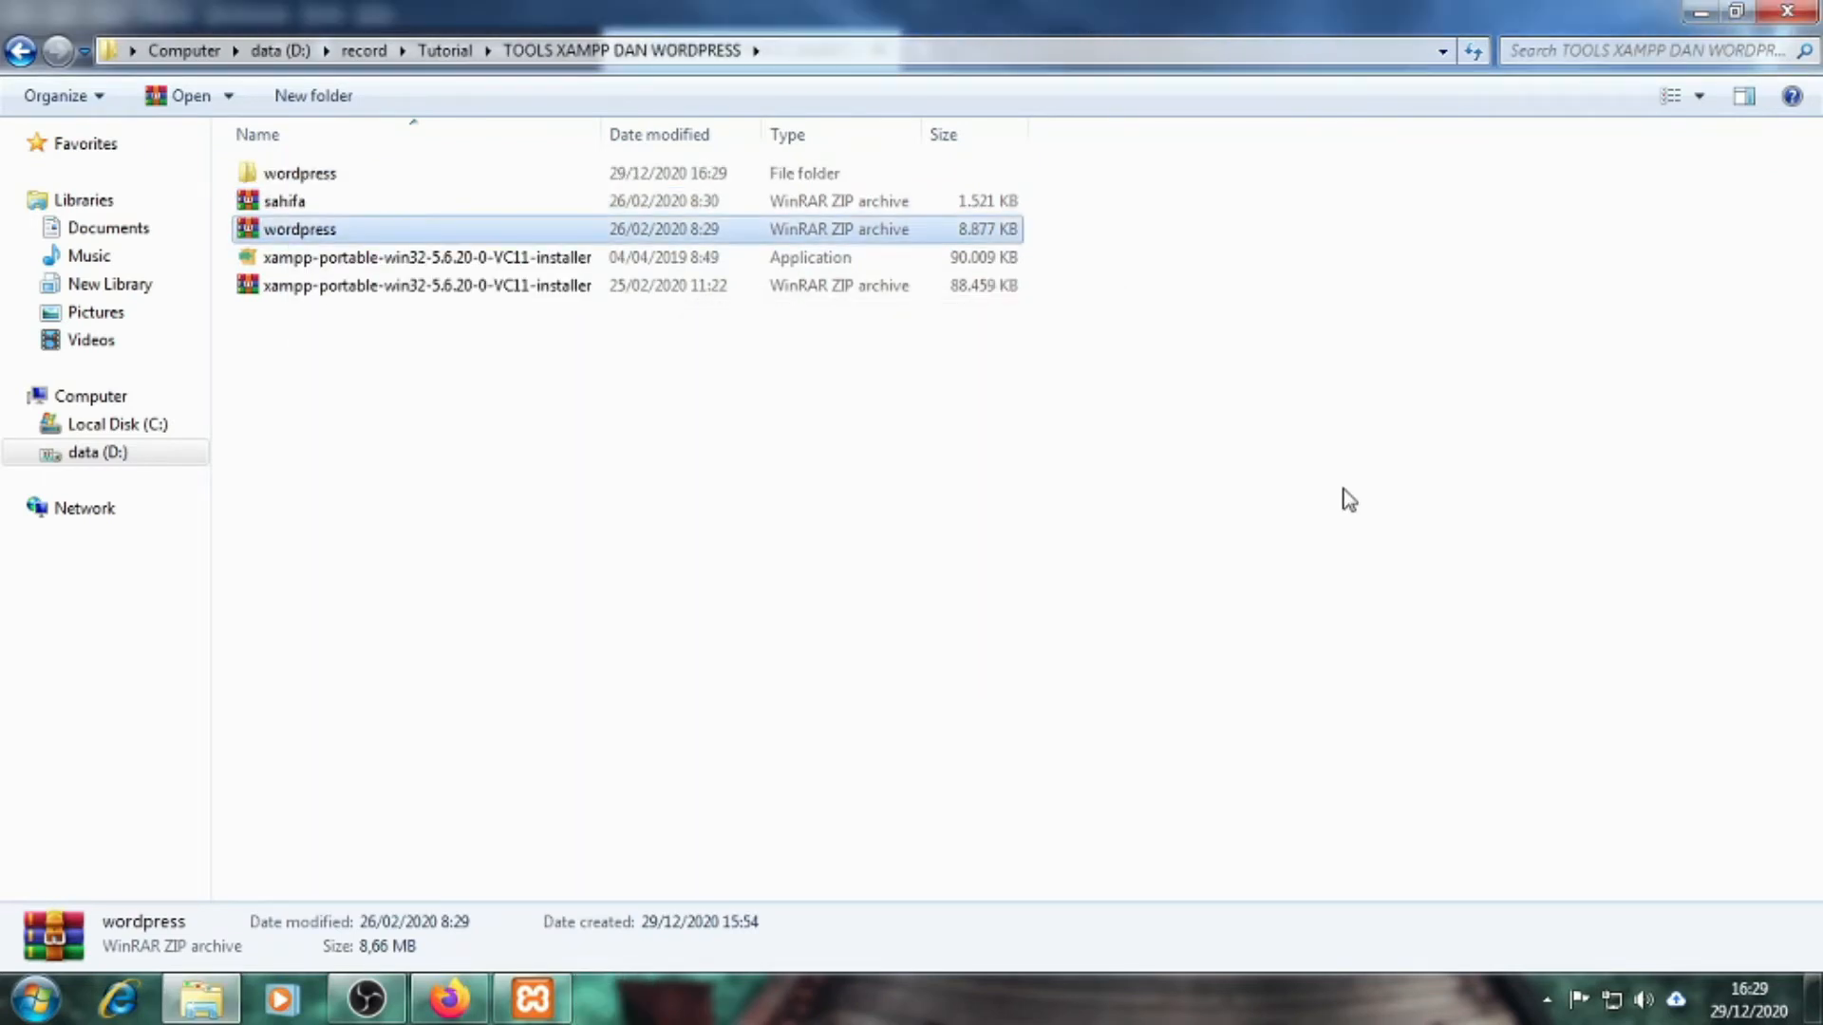
pyautogui.click(1326, 554)
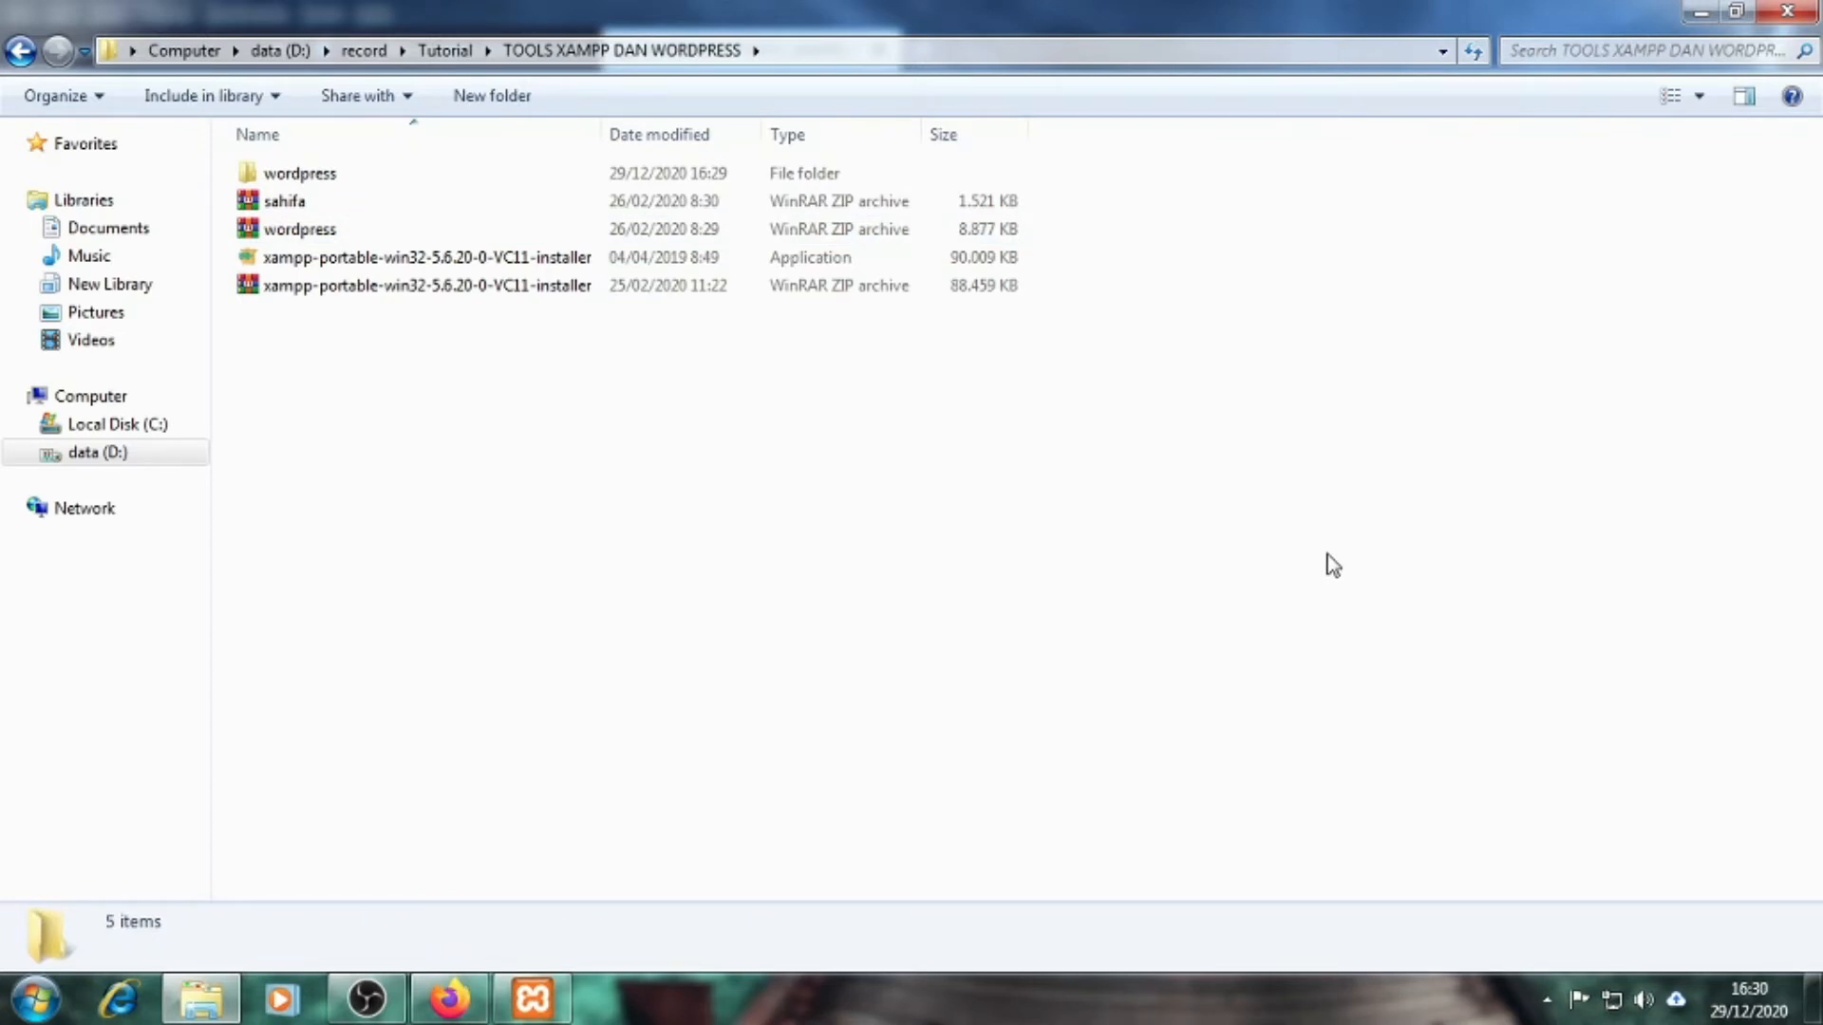
# Open the extracted wordpress folder to check its files, then go back
pyautogui.click(331, 181)
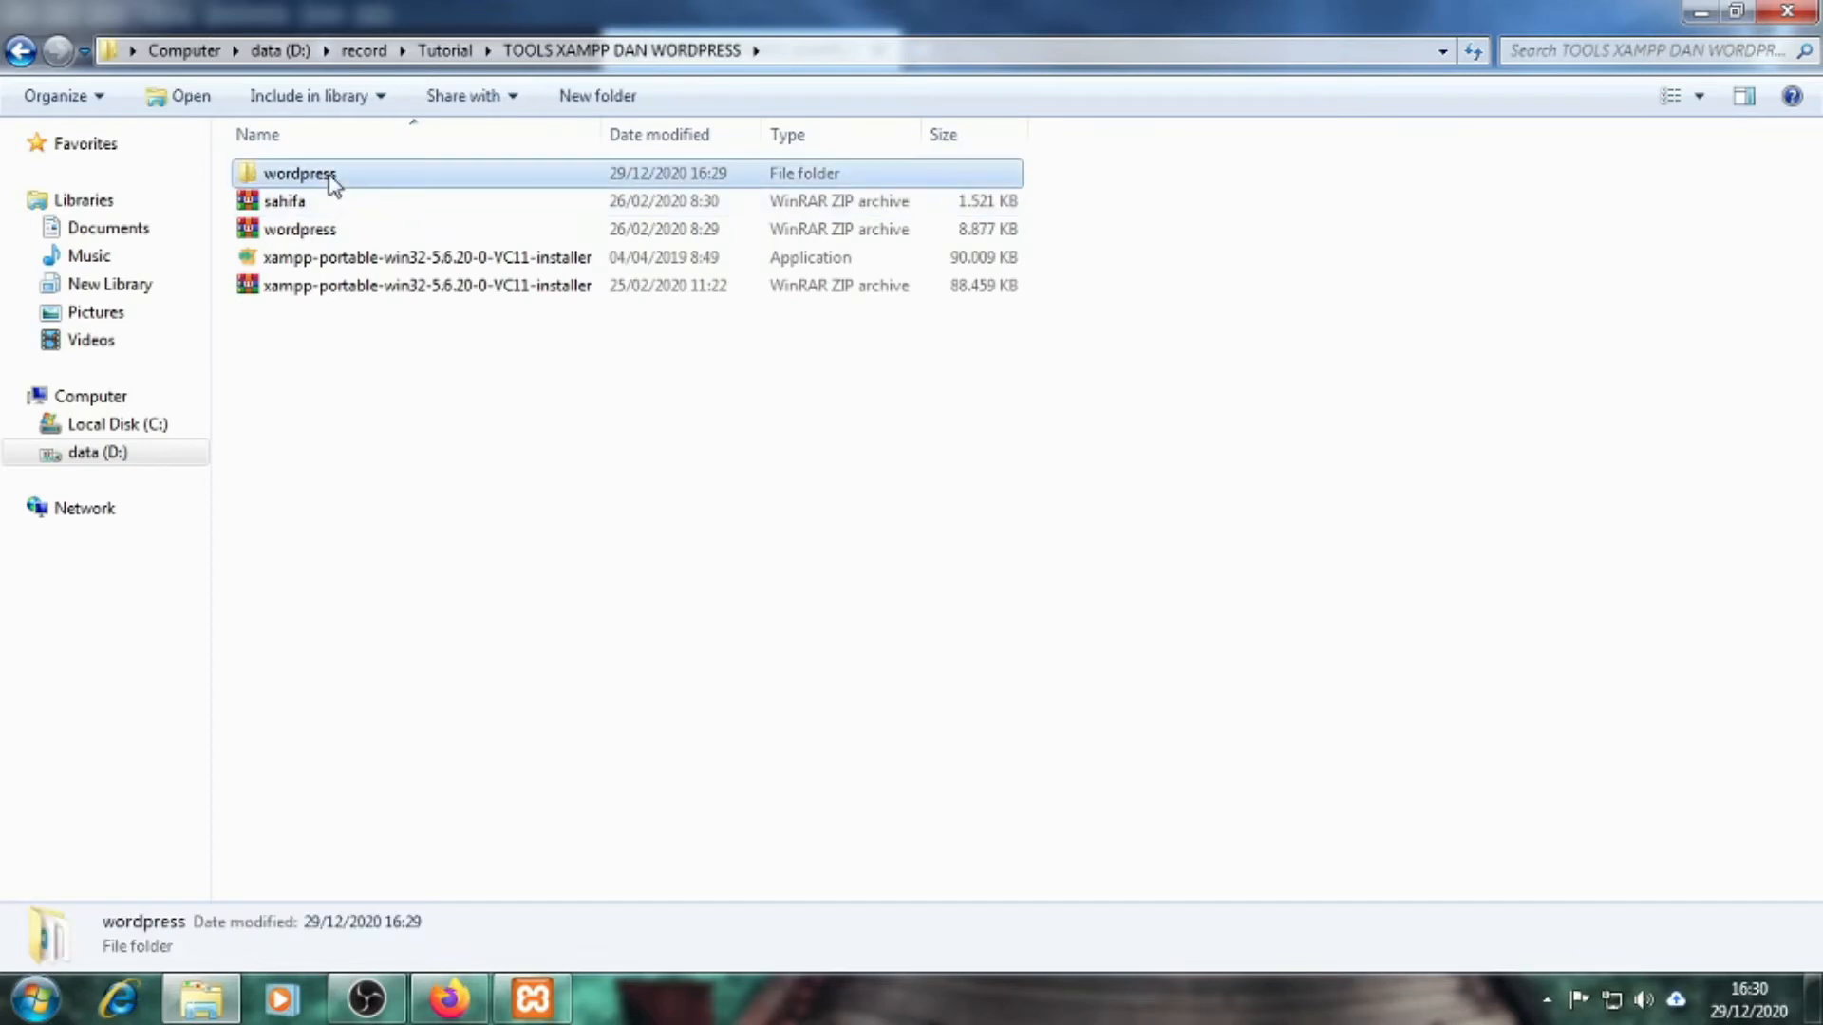
pyautogui.click(424, 420)
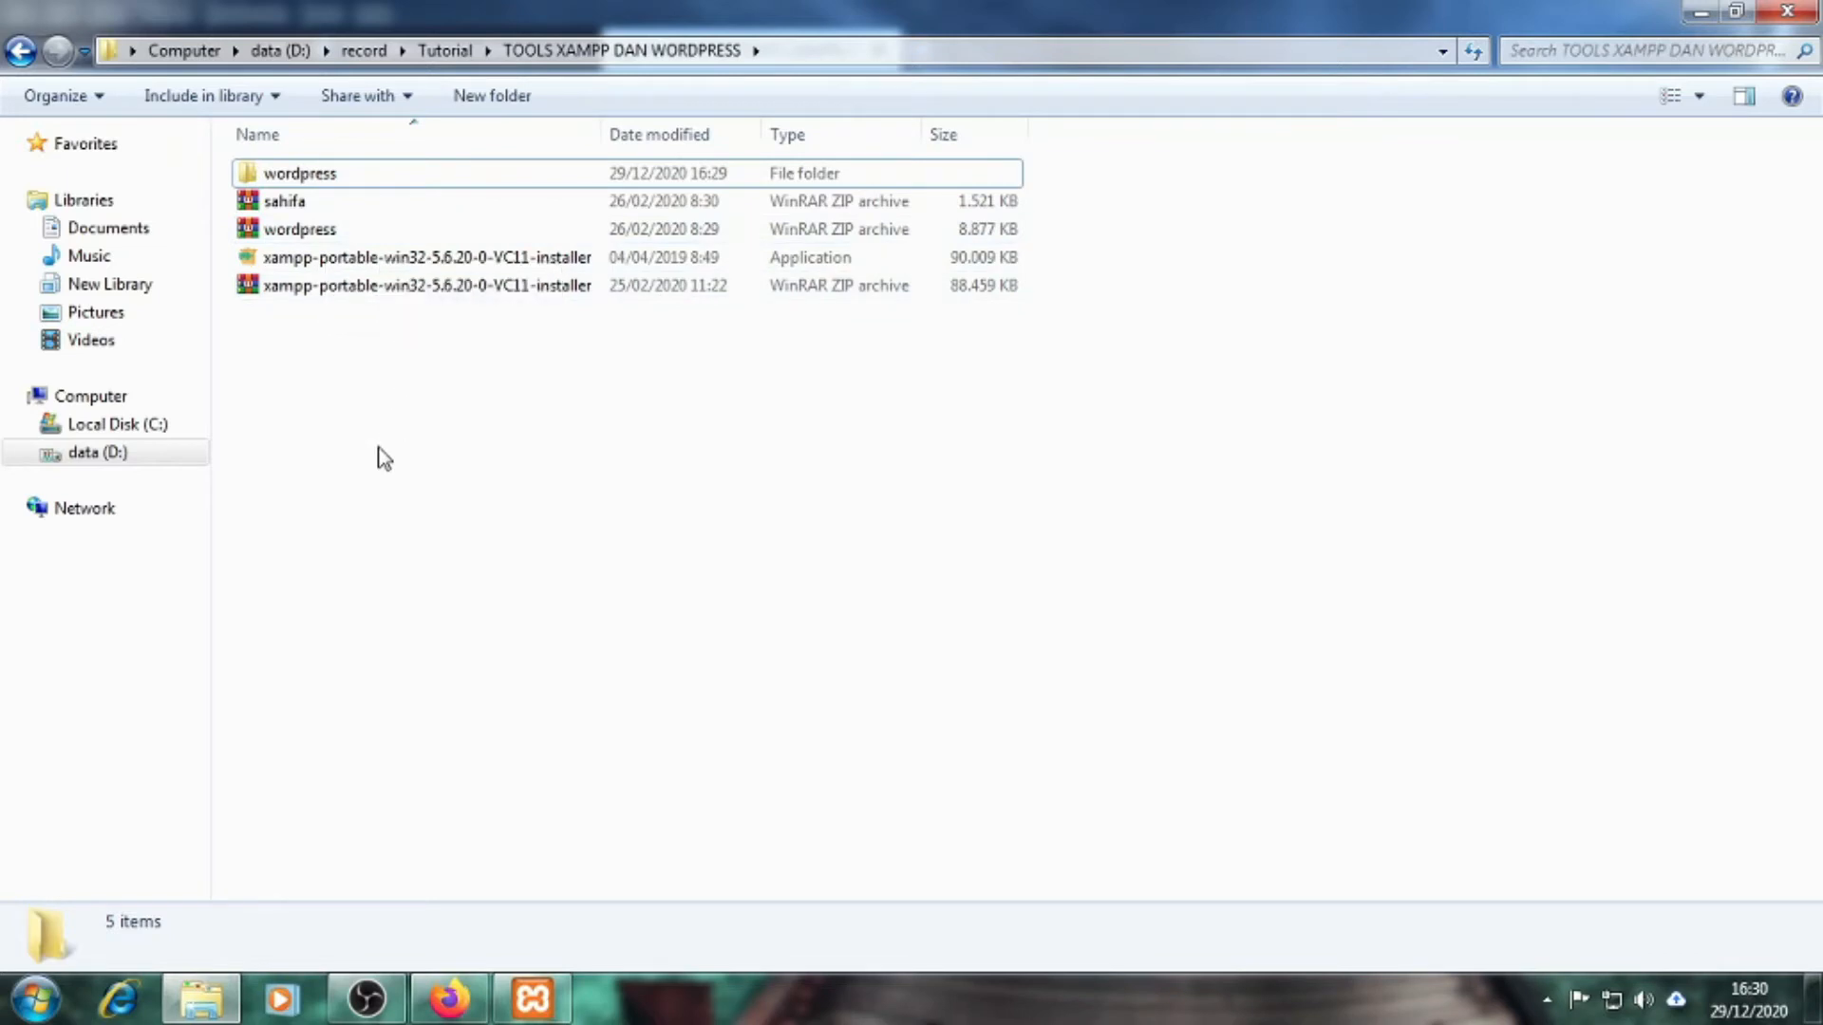
pyautogui.click(305, 235)
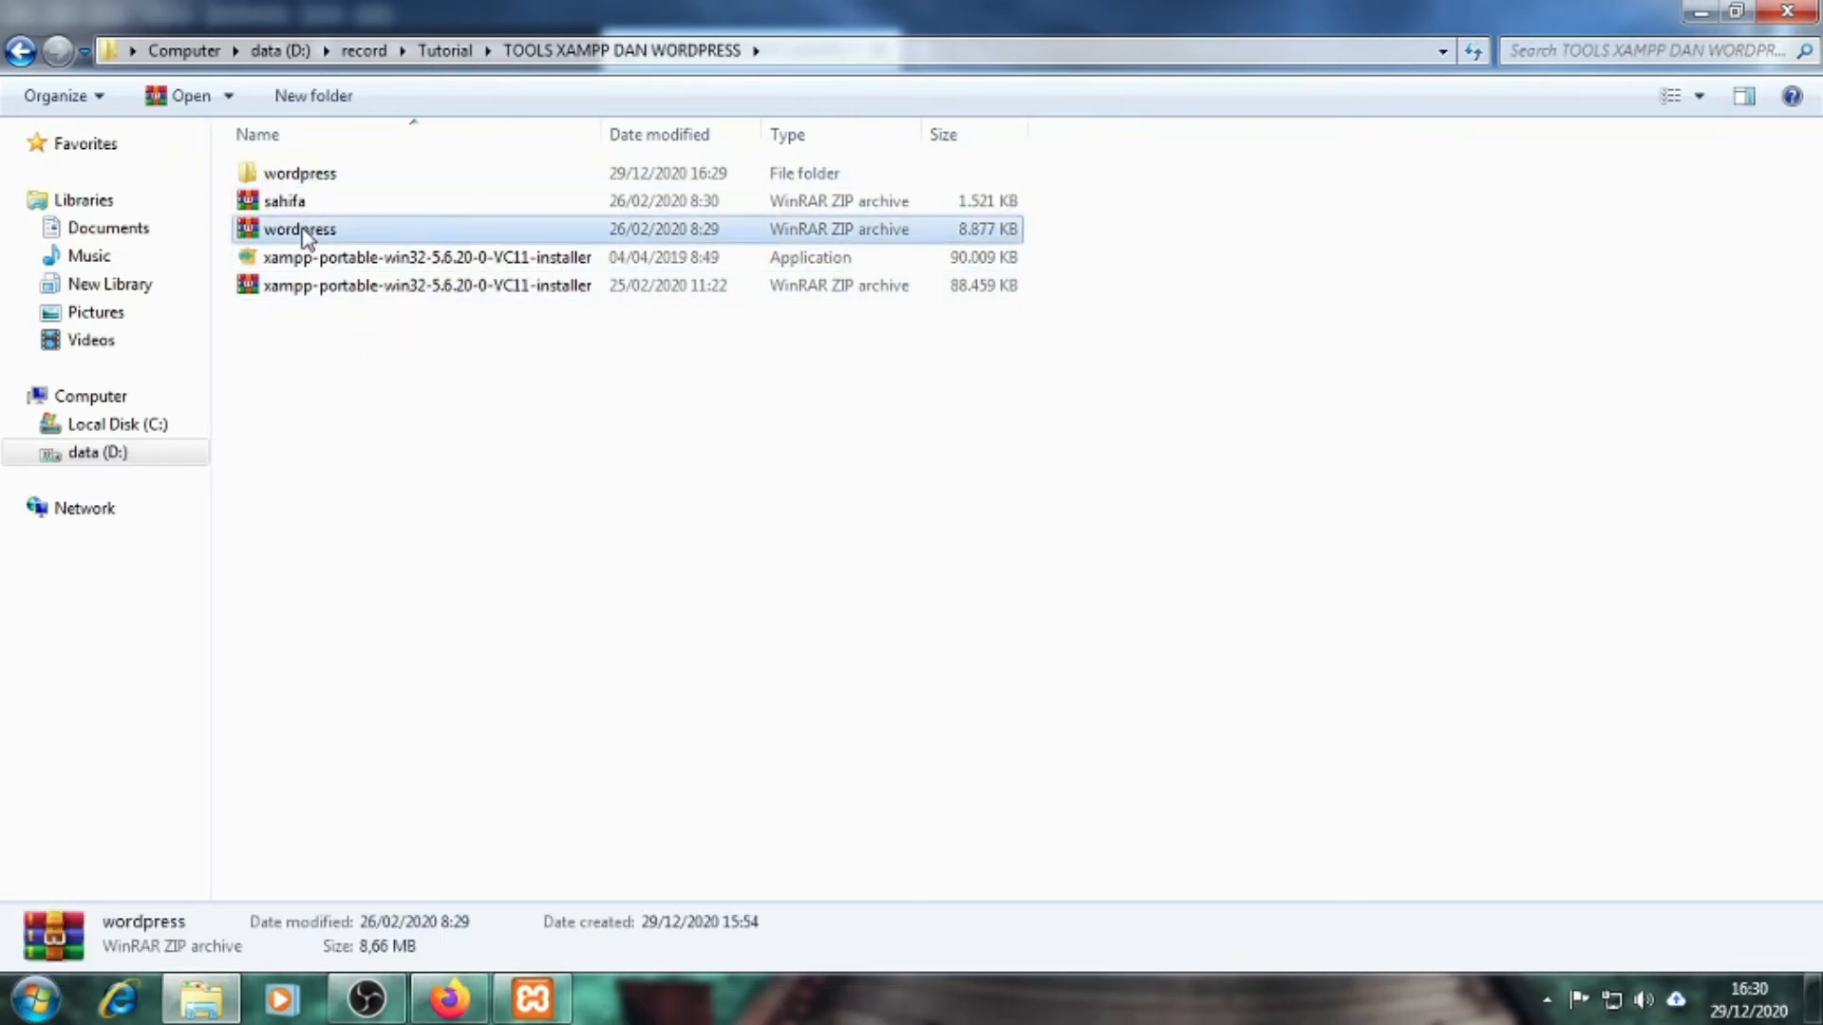
pyautogui.click(302, 415)
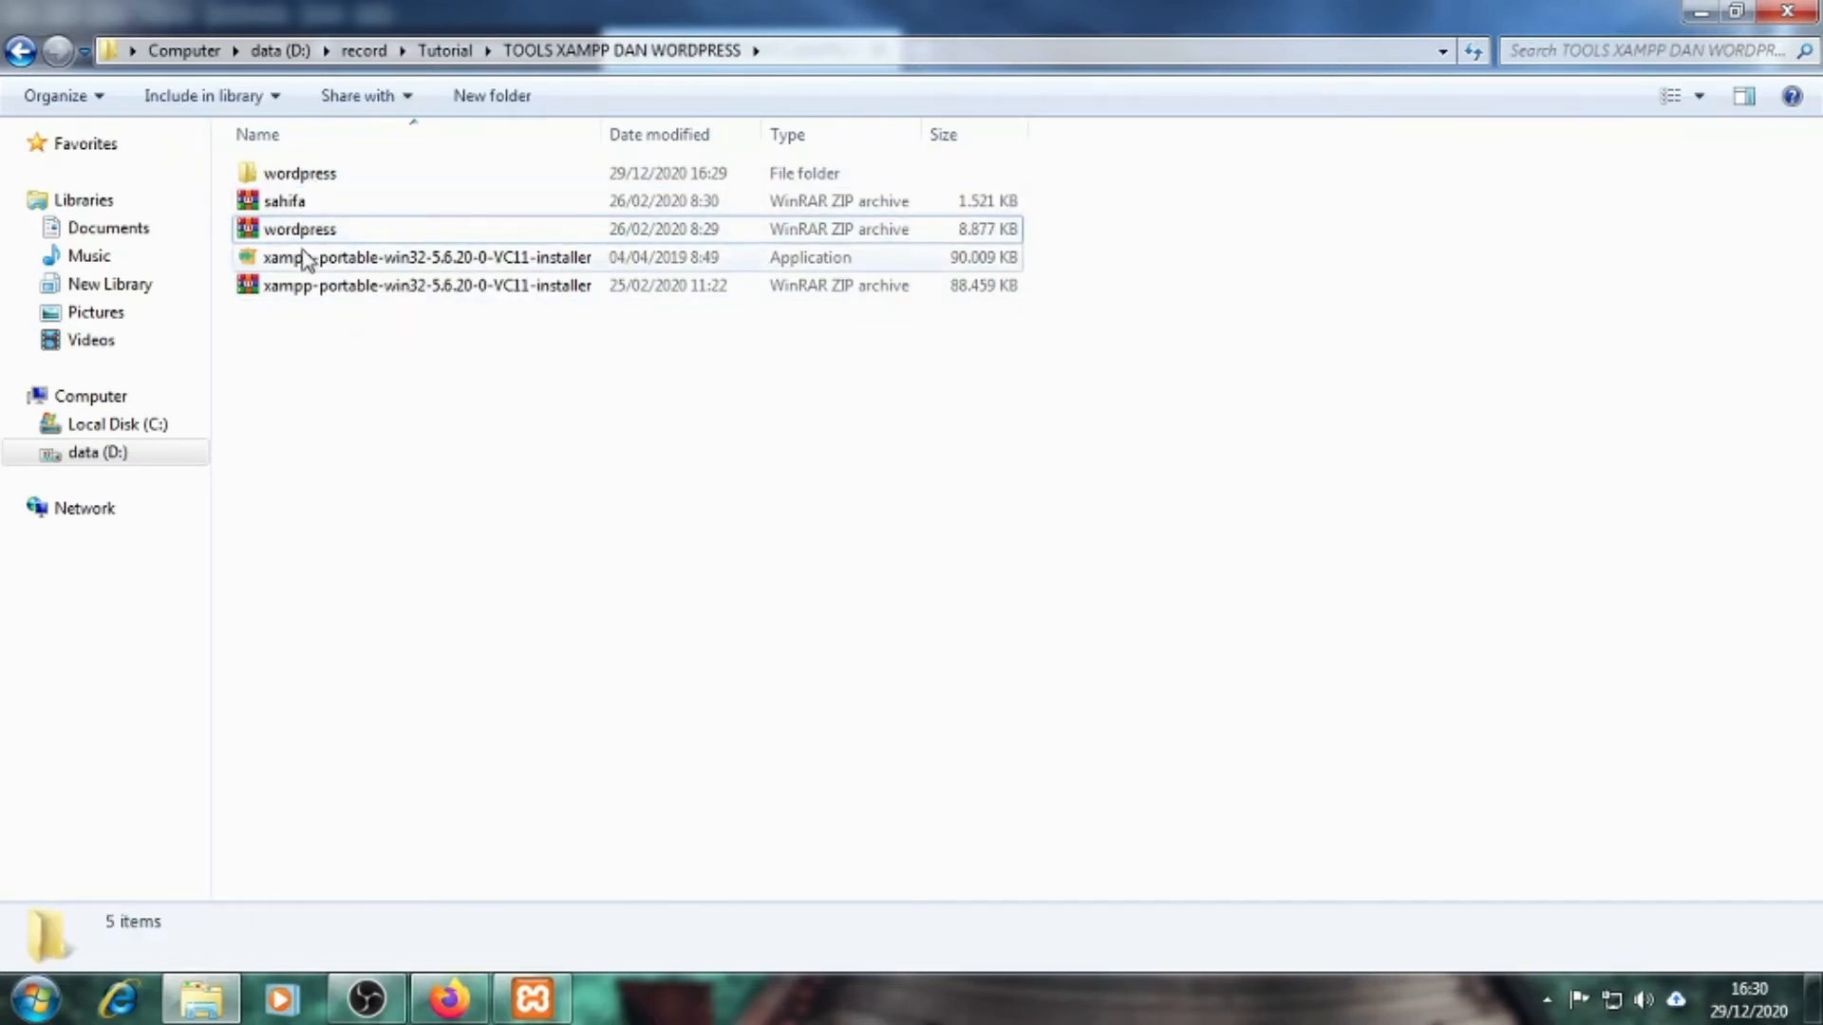
pyautogui.click(306, 181)
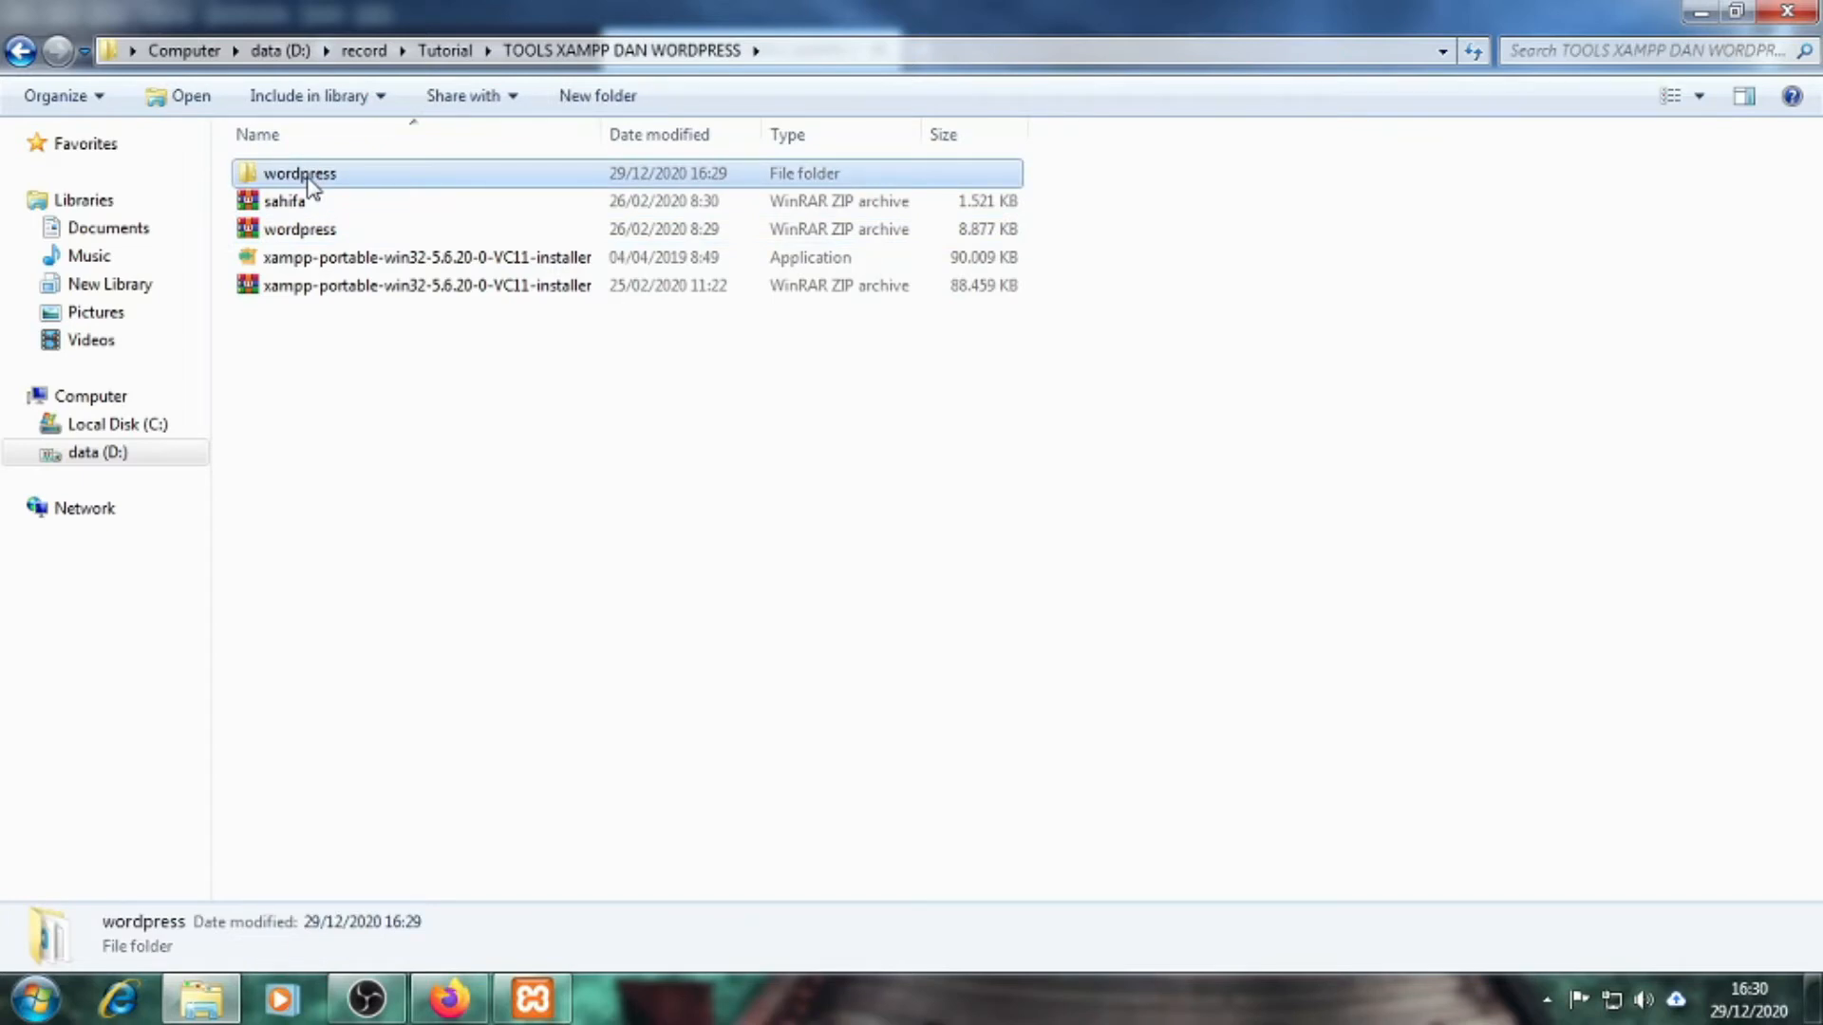
pyautogui.click(441, 417)
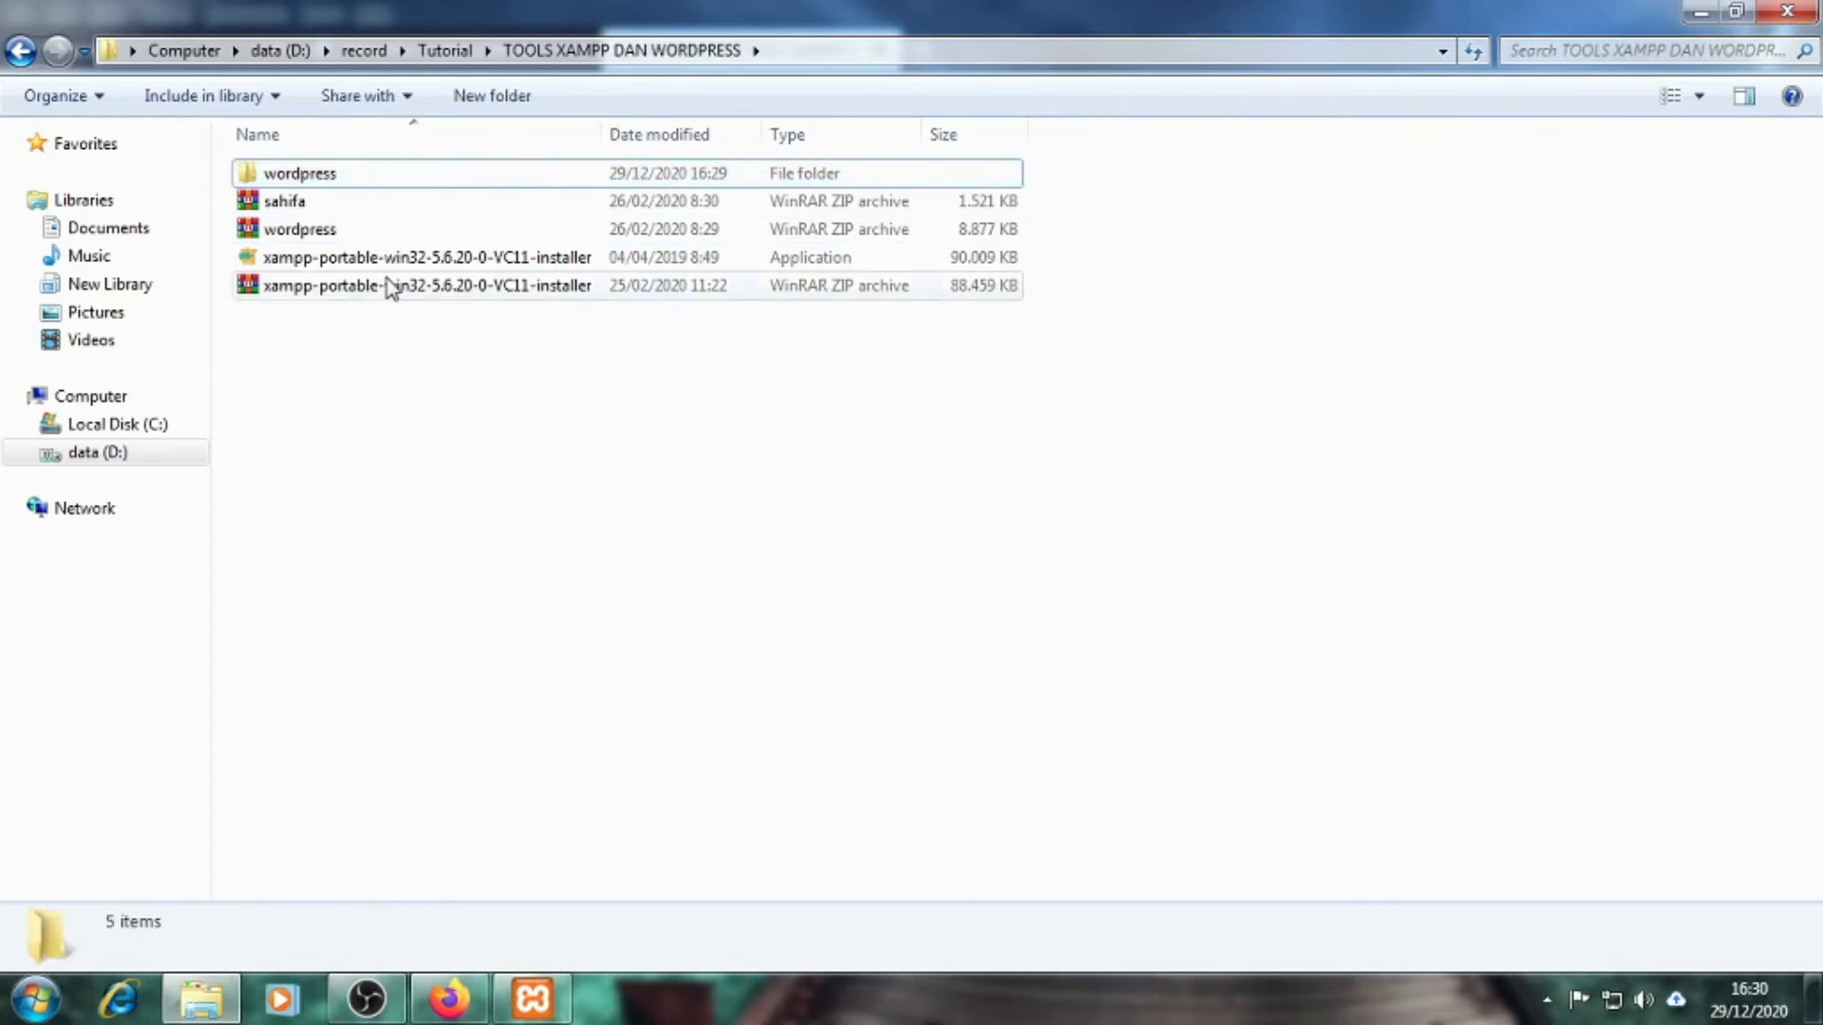
pyautogui.doubleClick(323, 179)
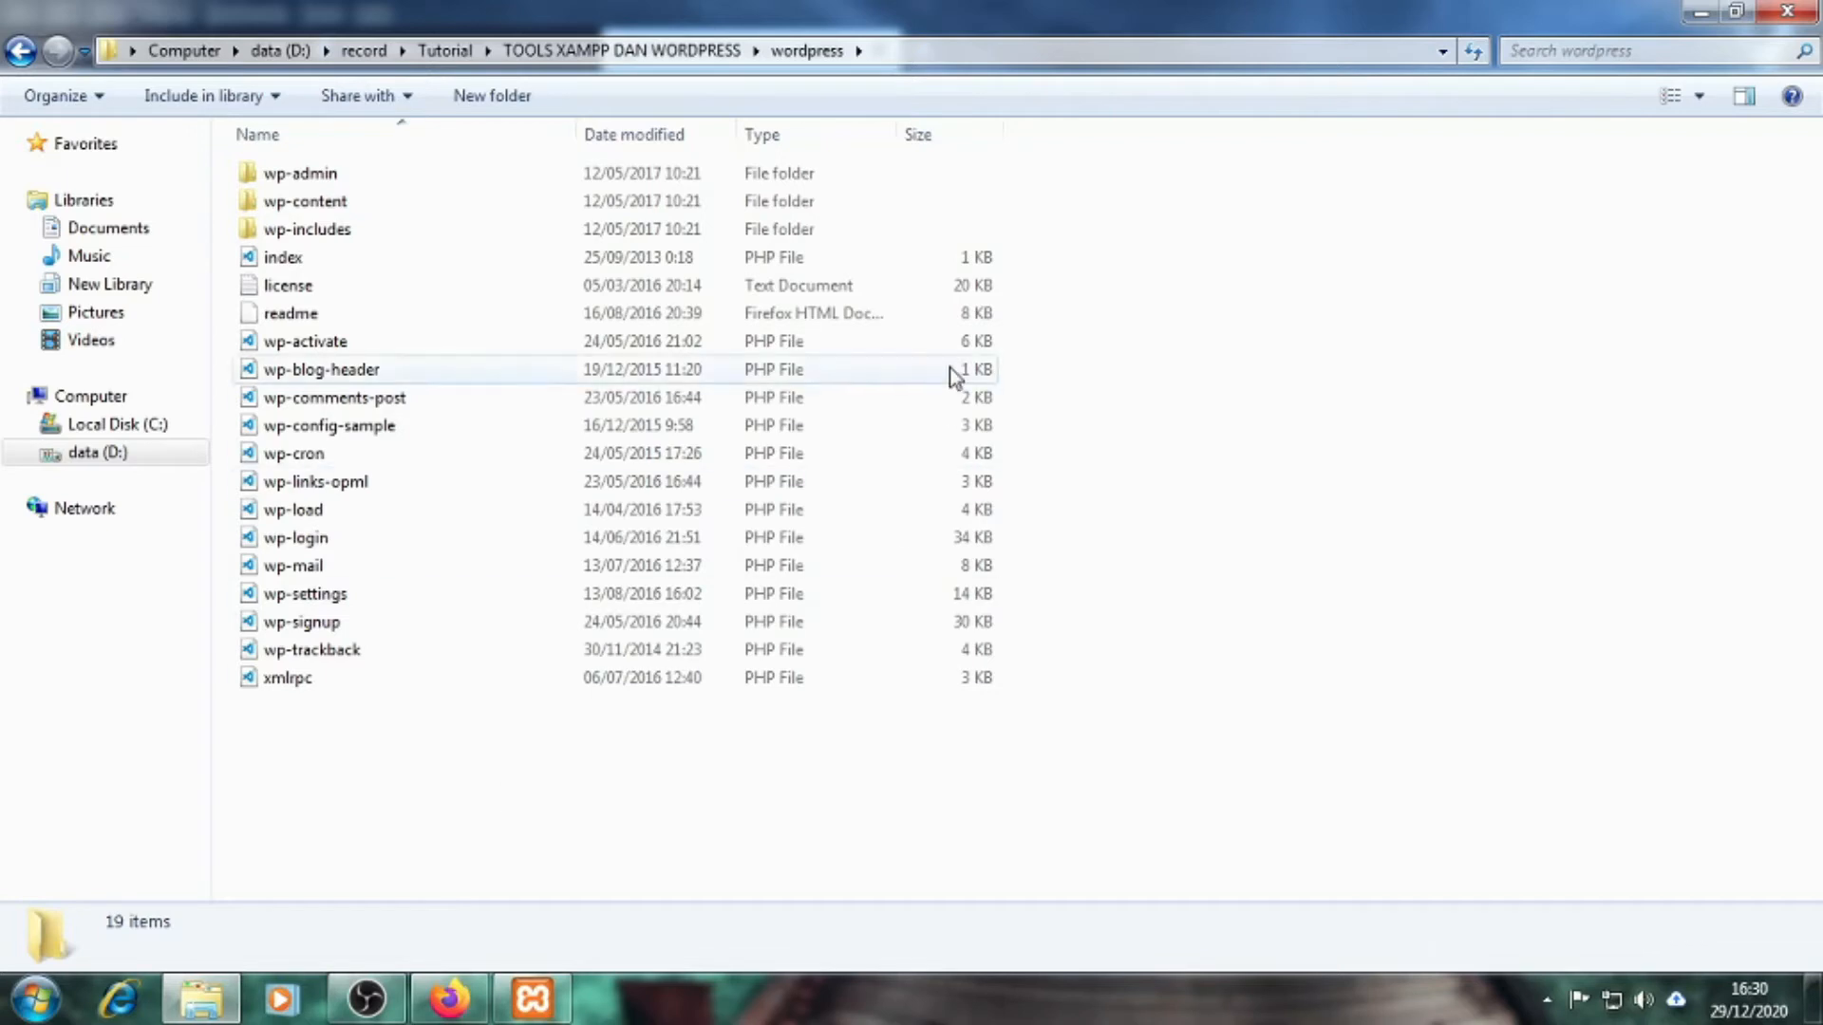
pyautogui.doubleClick(894, 134)
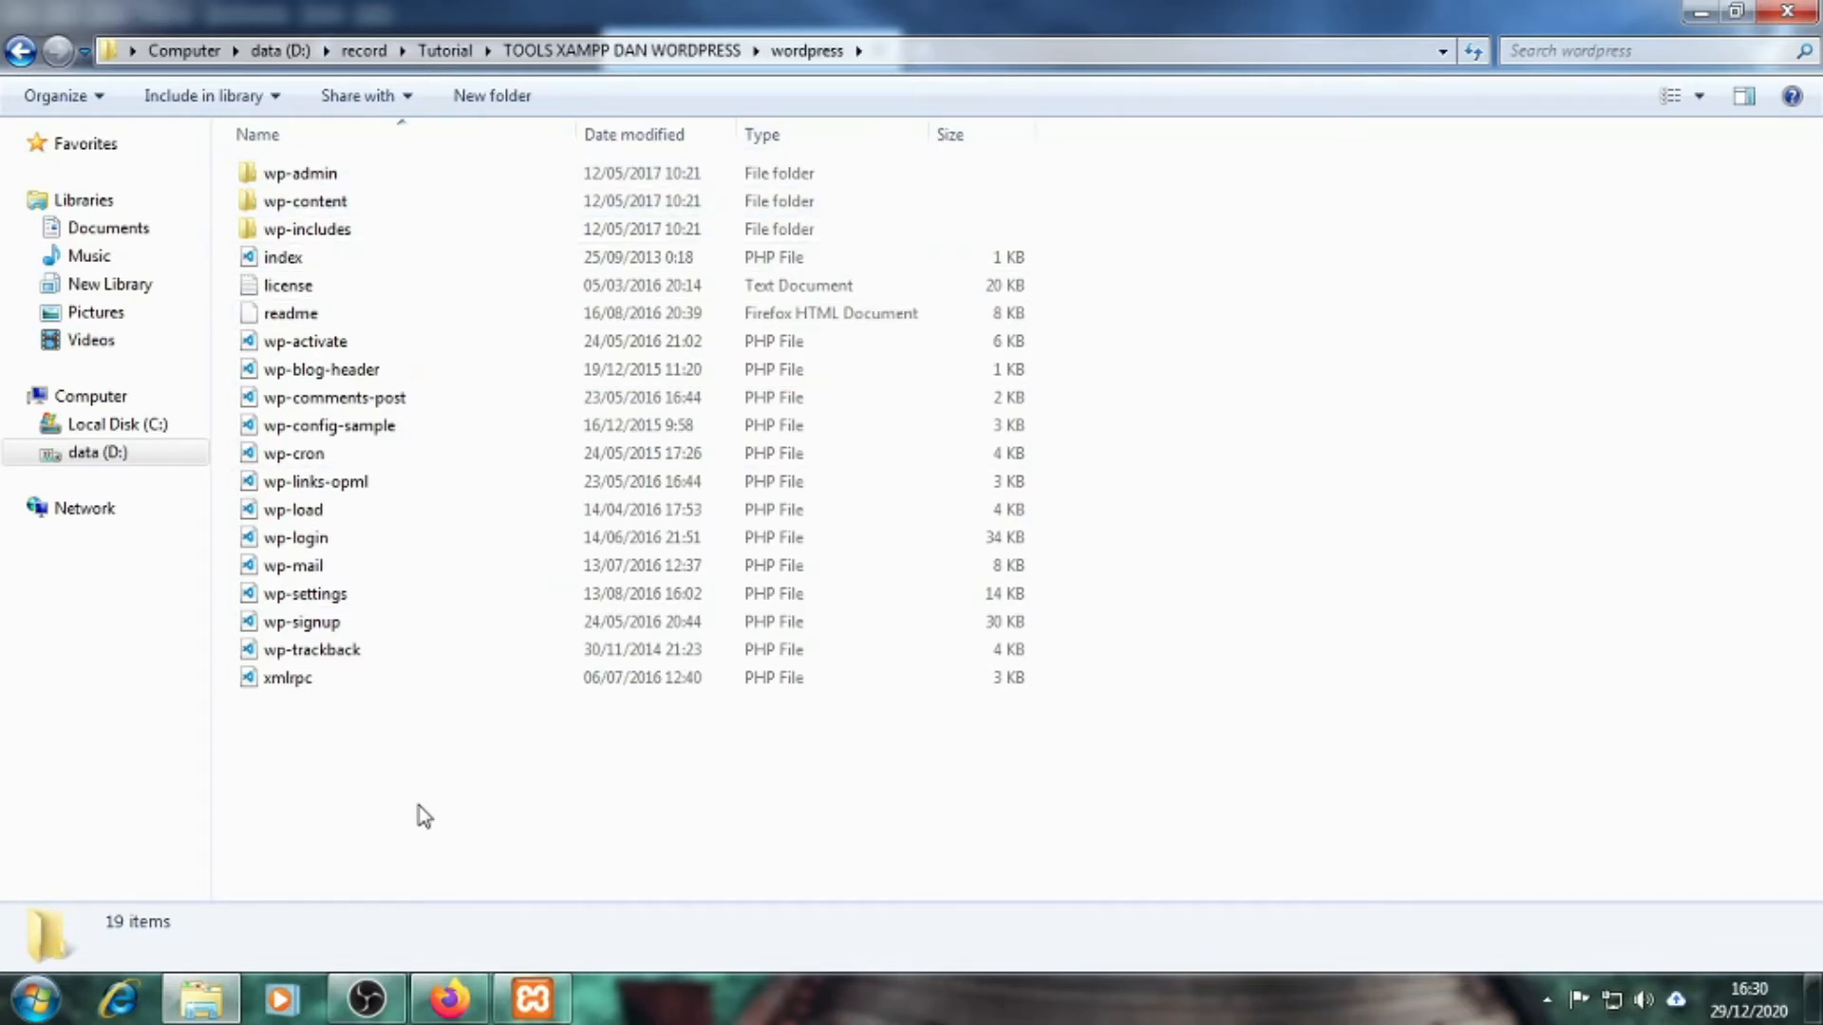
pyautogui.click(21, 52)
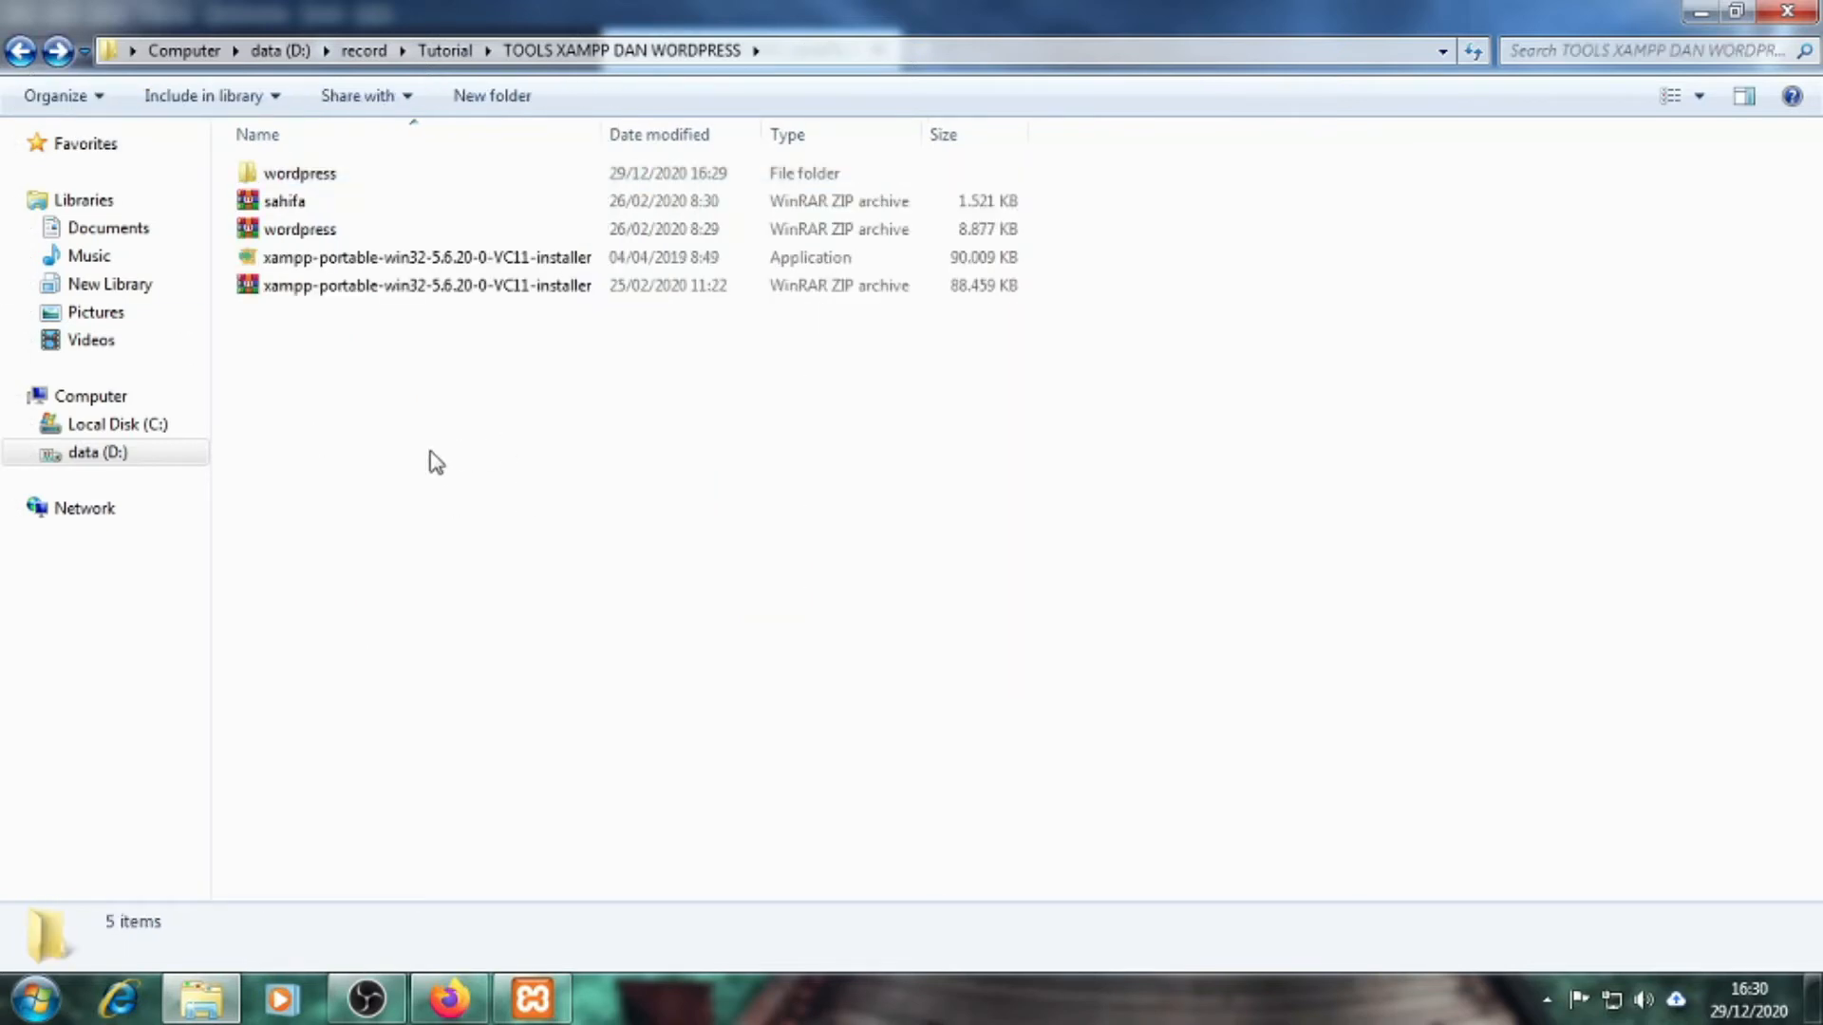
# Copy the extracted wordpress folder to the clipboard
pyautogui.click(360, 182)
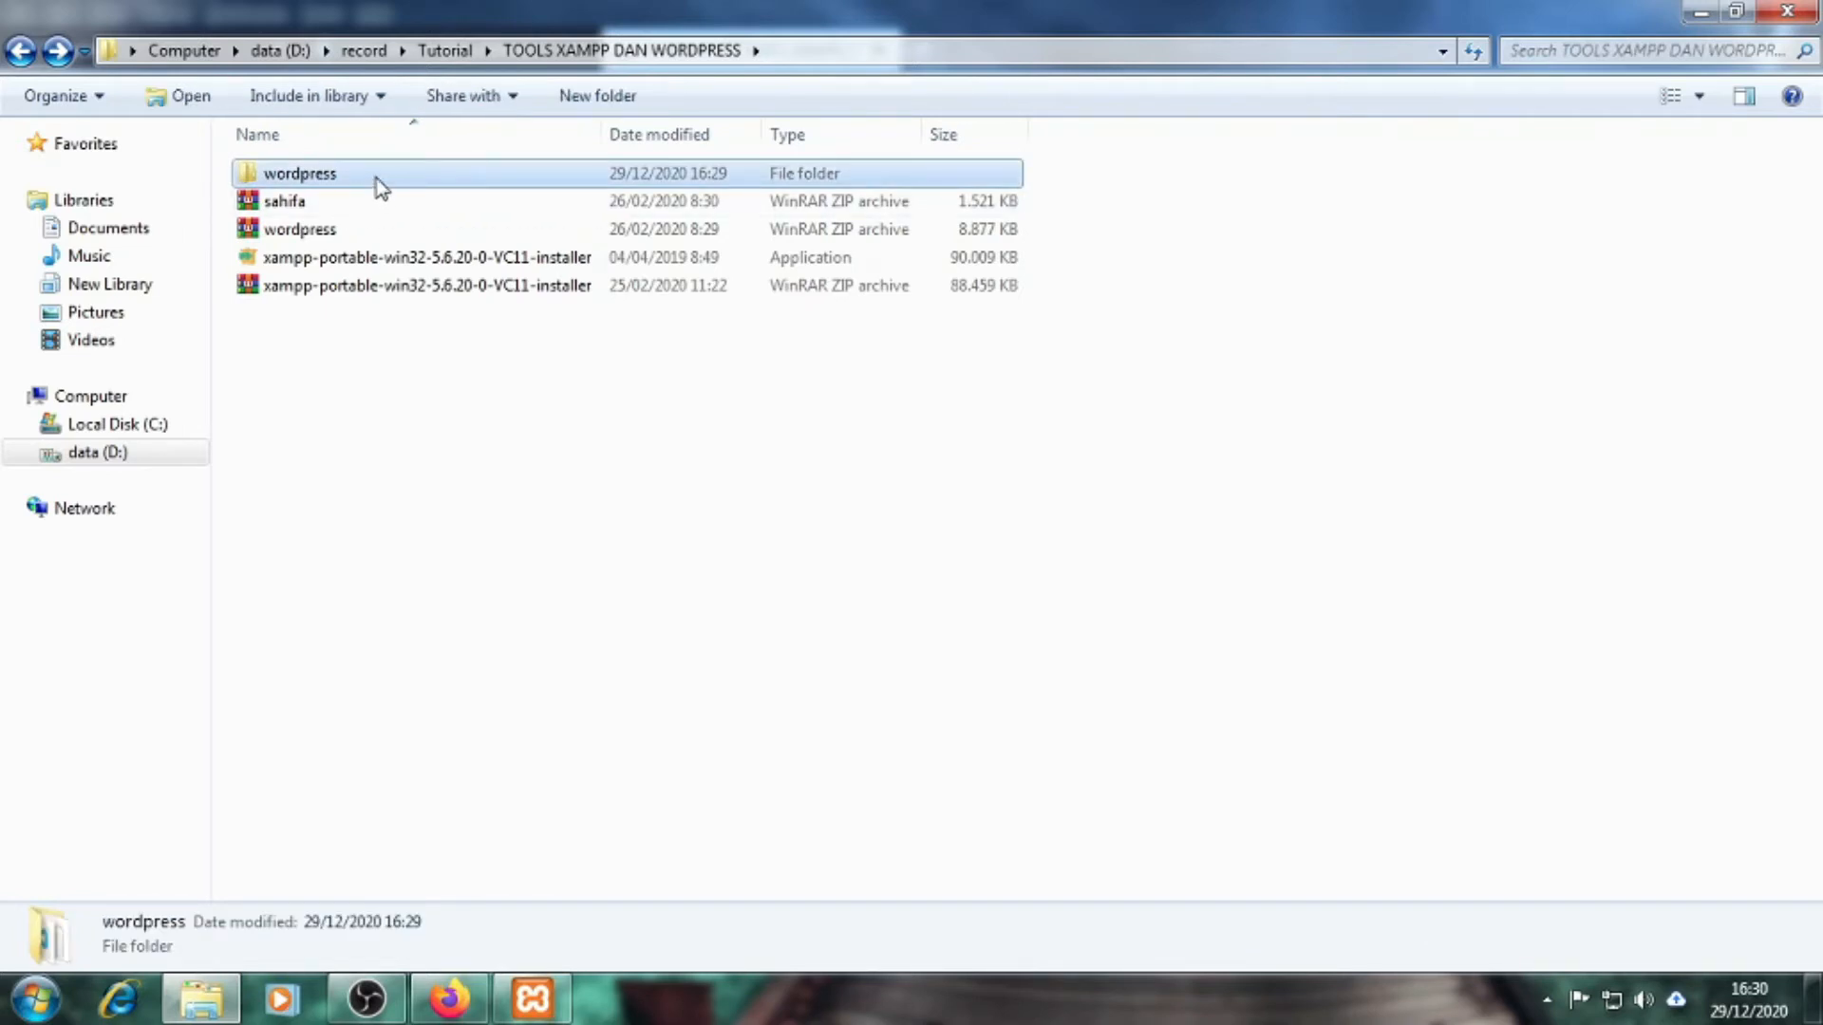
pyautogui.click(374, 395)
pyautogui.rightClick(390, 187)
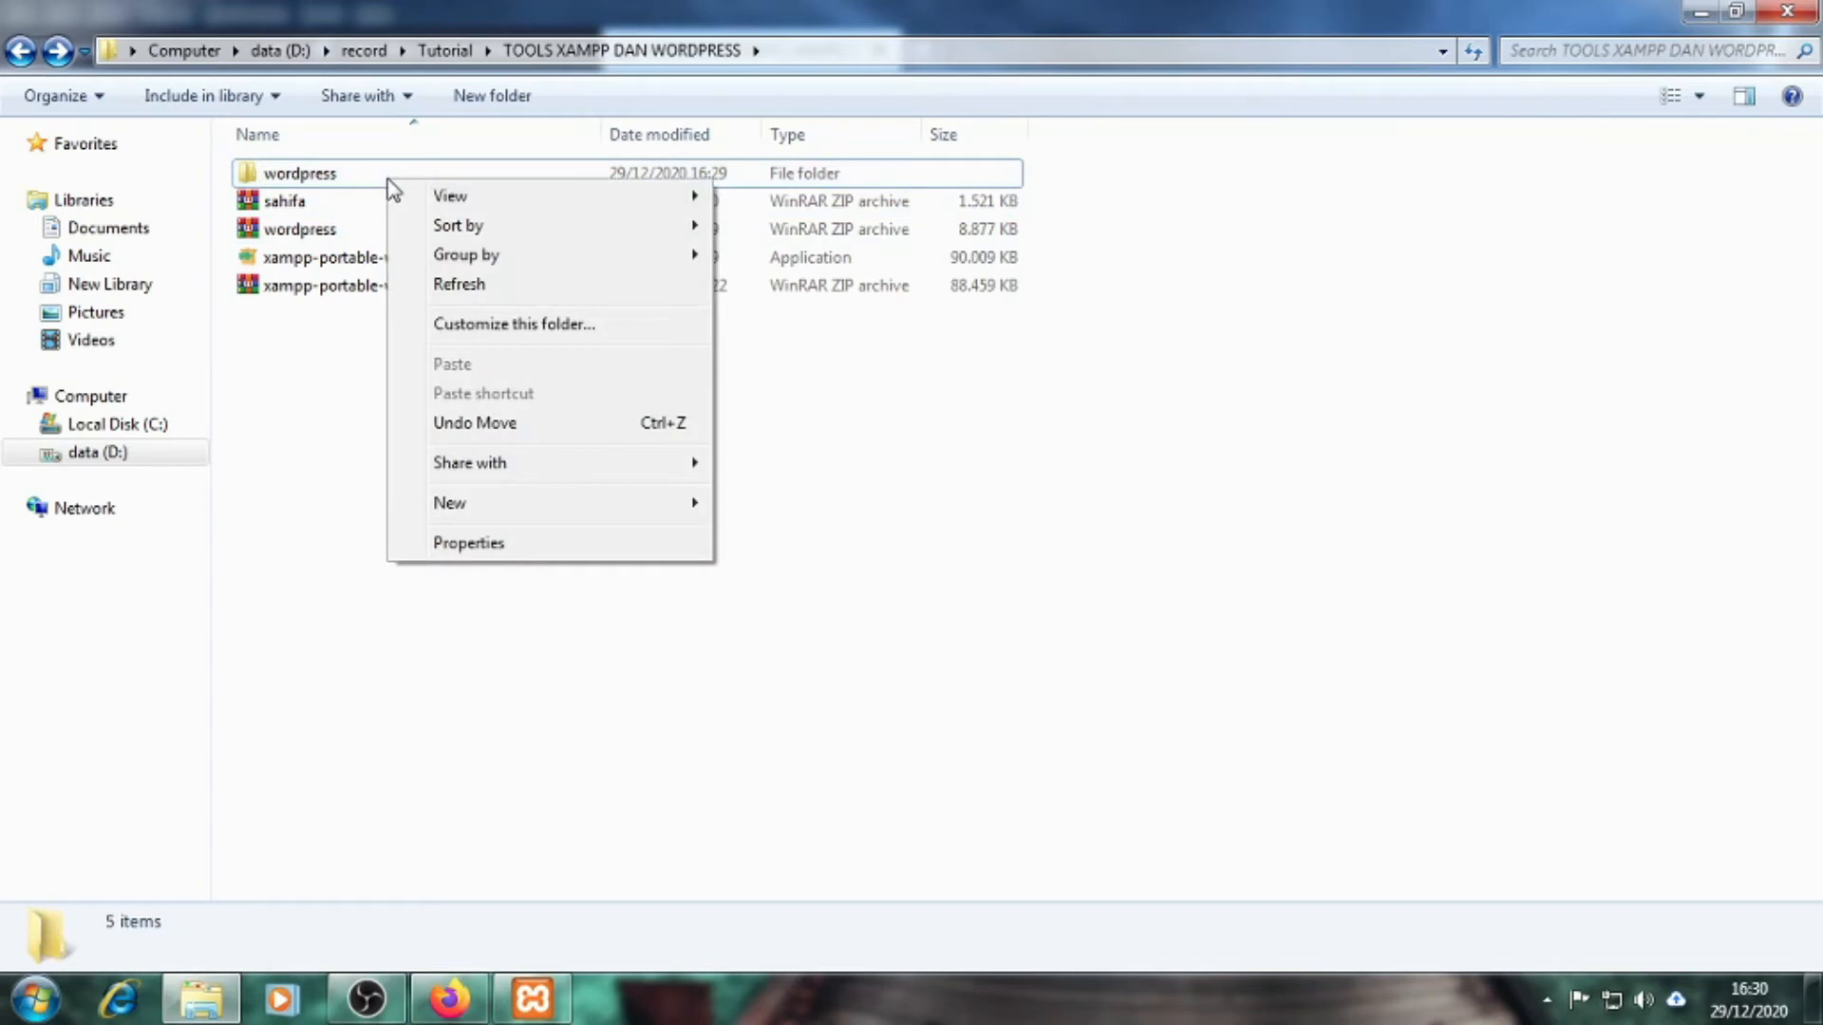
pyautogui.click(364, 175)
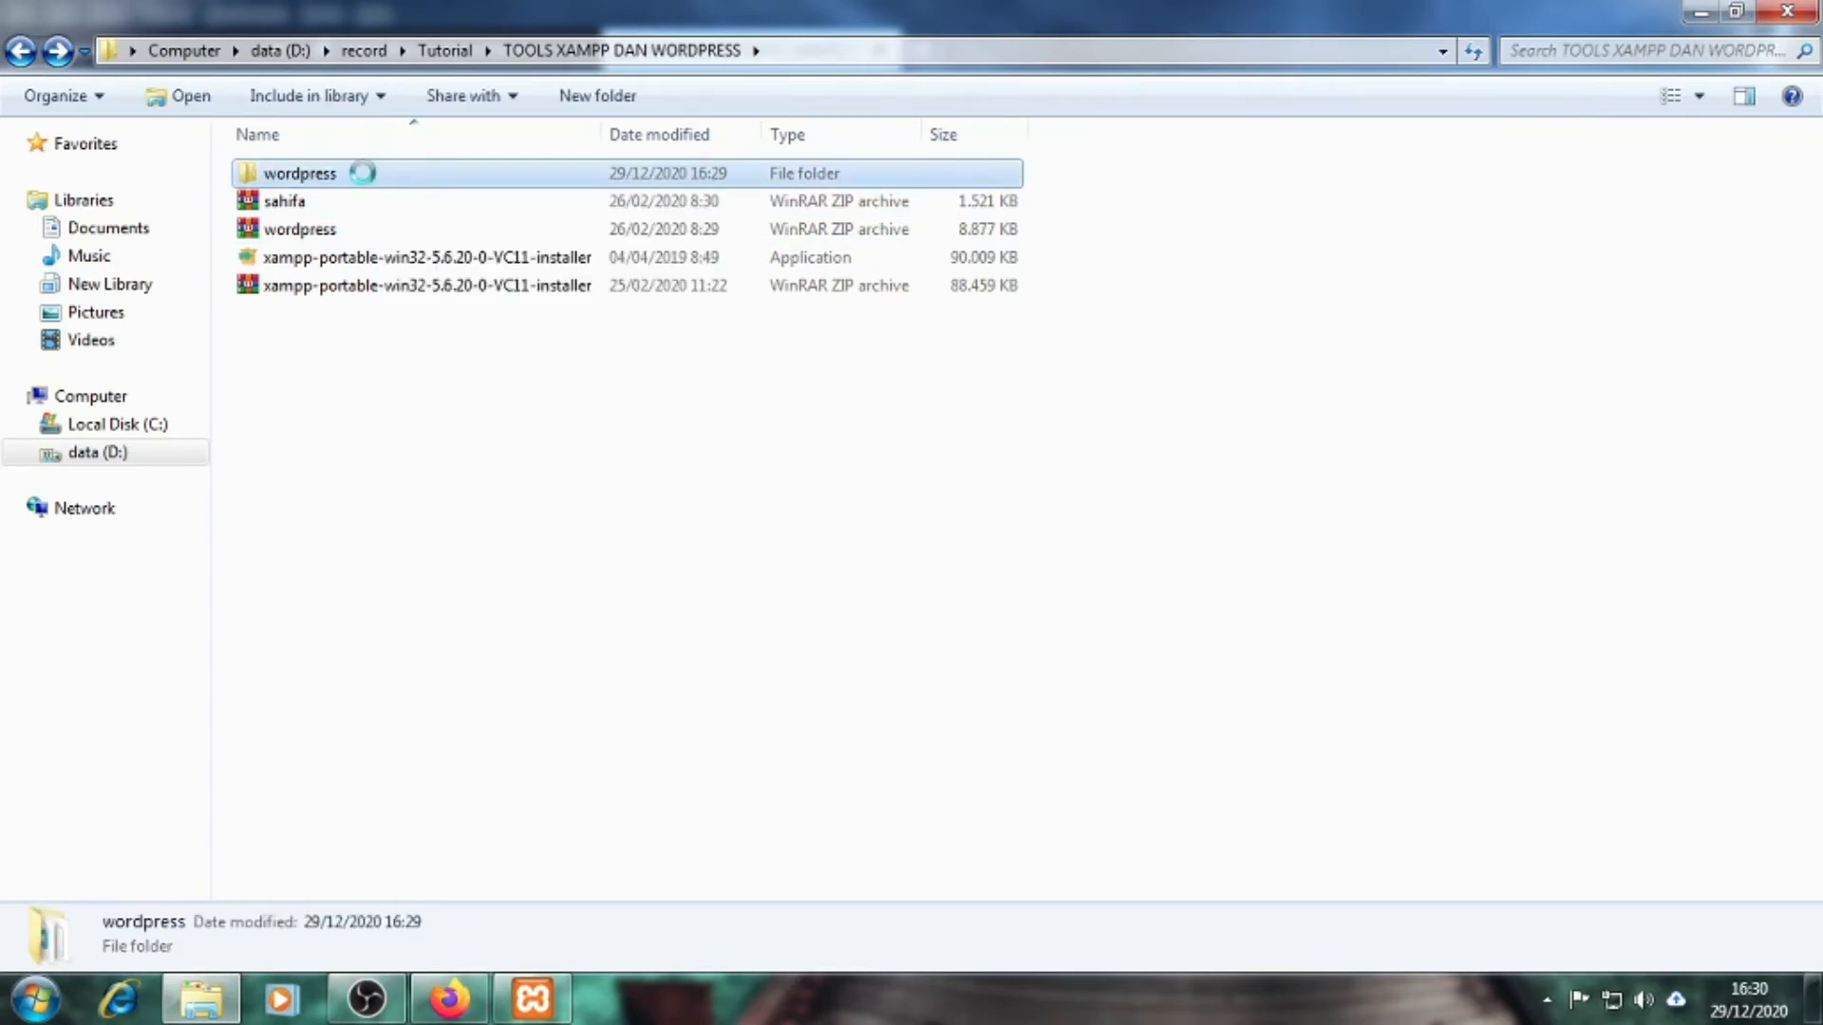
pyautogui.rightClick(363, 174)
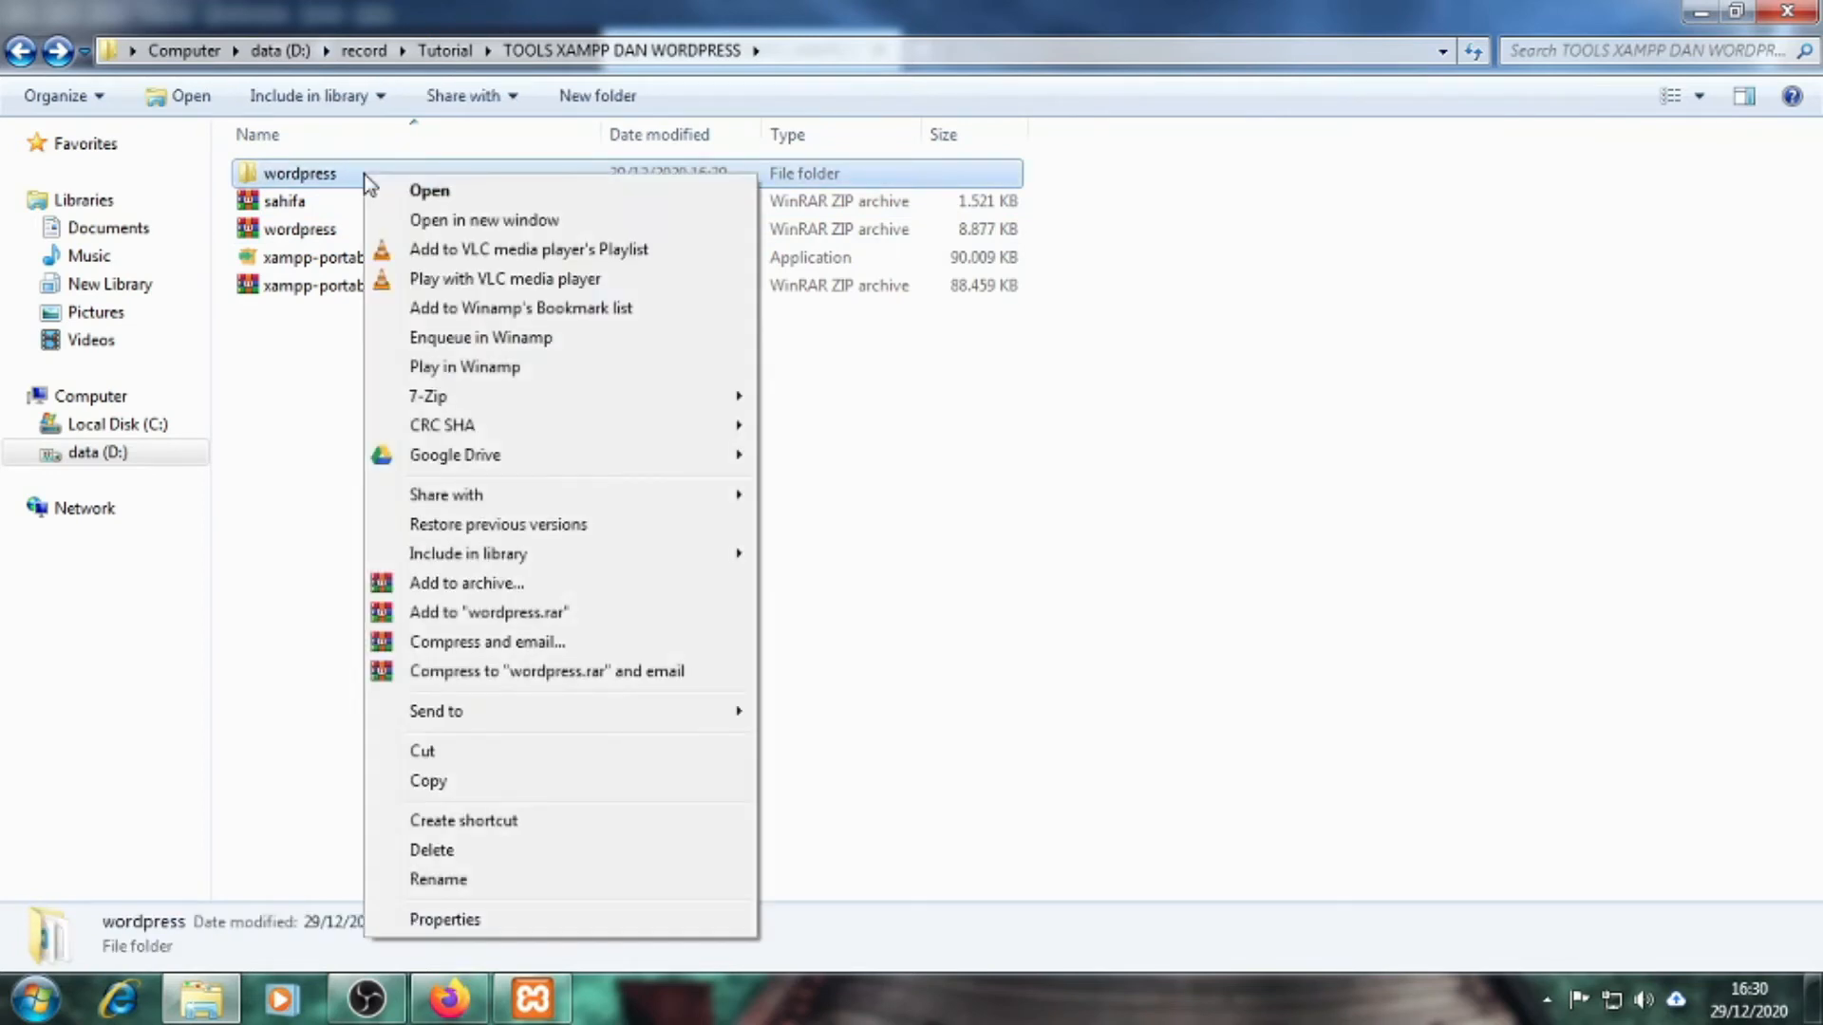
pyautogui.click(515, 790)
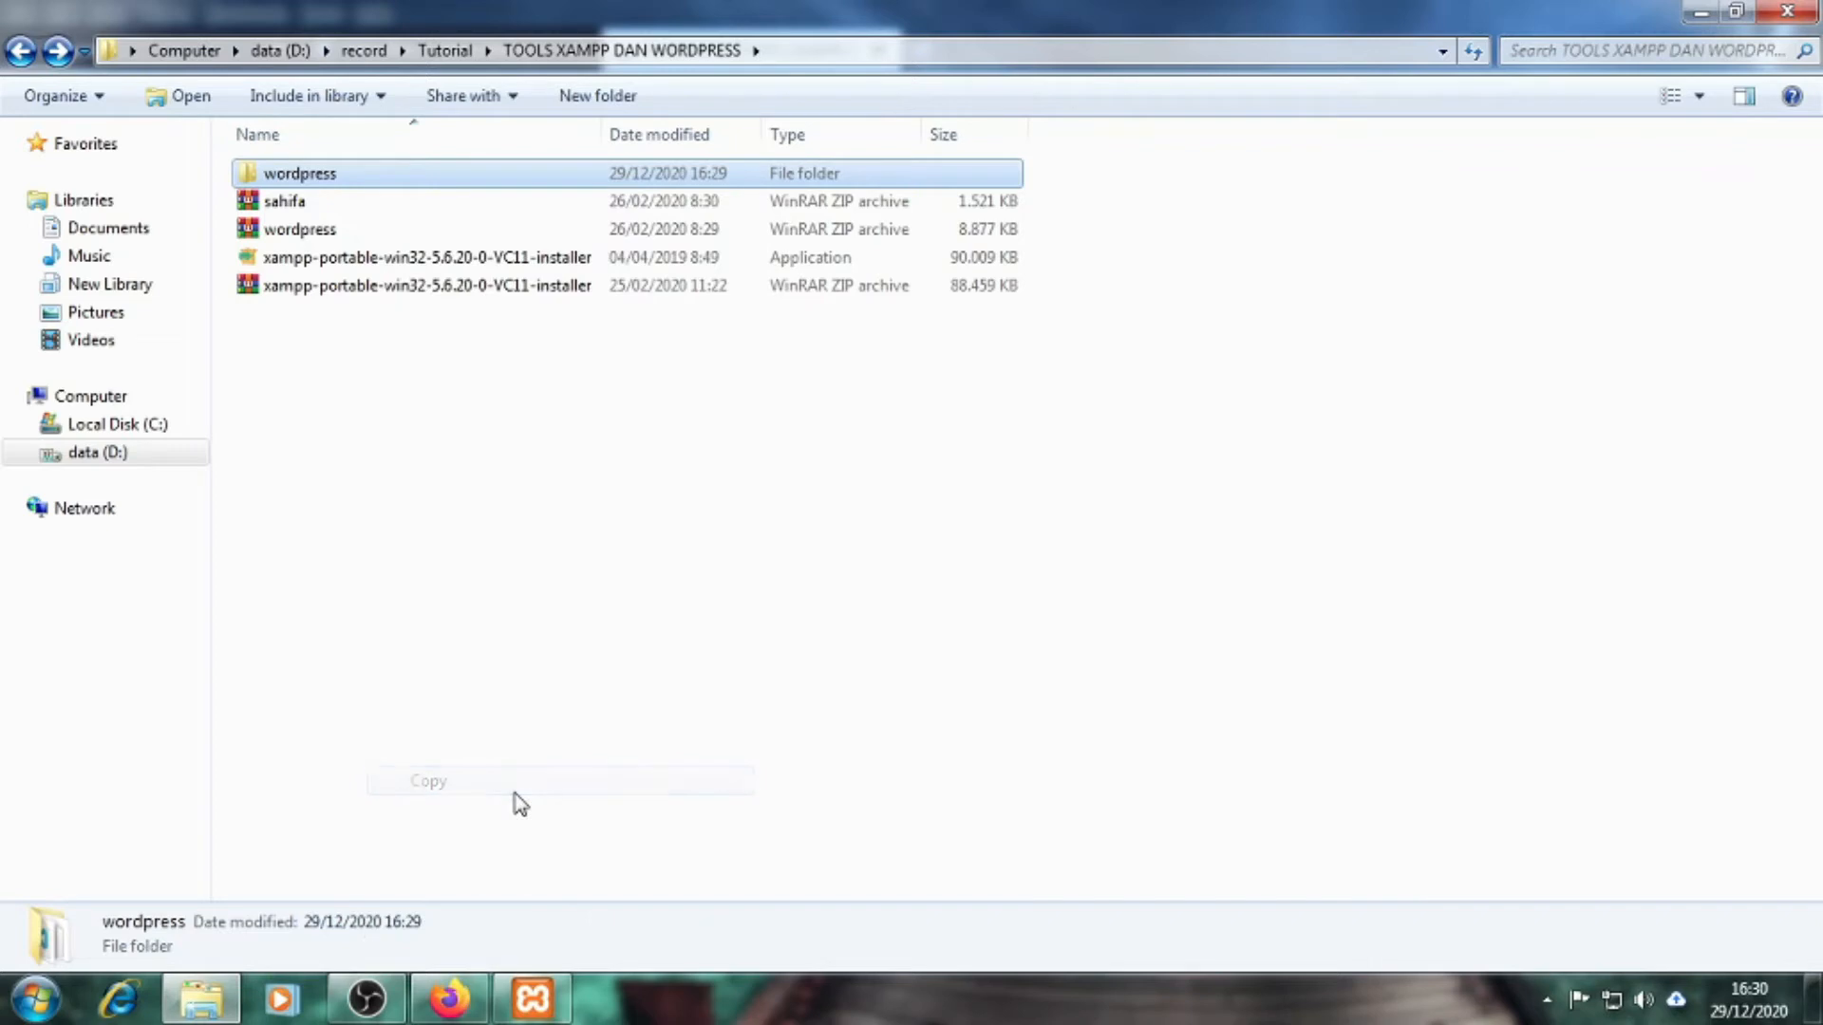
pyautogui.click(141, 430)
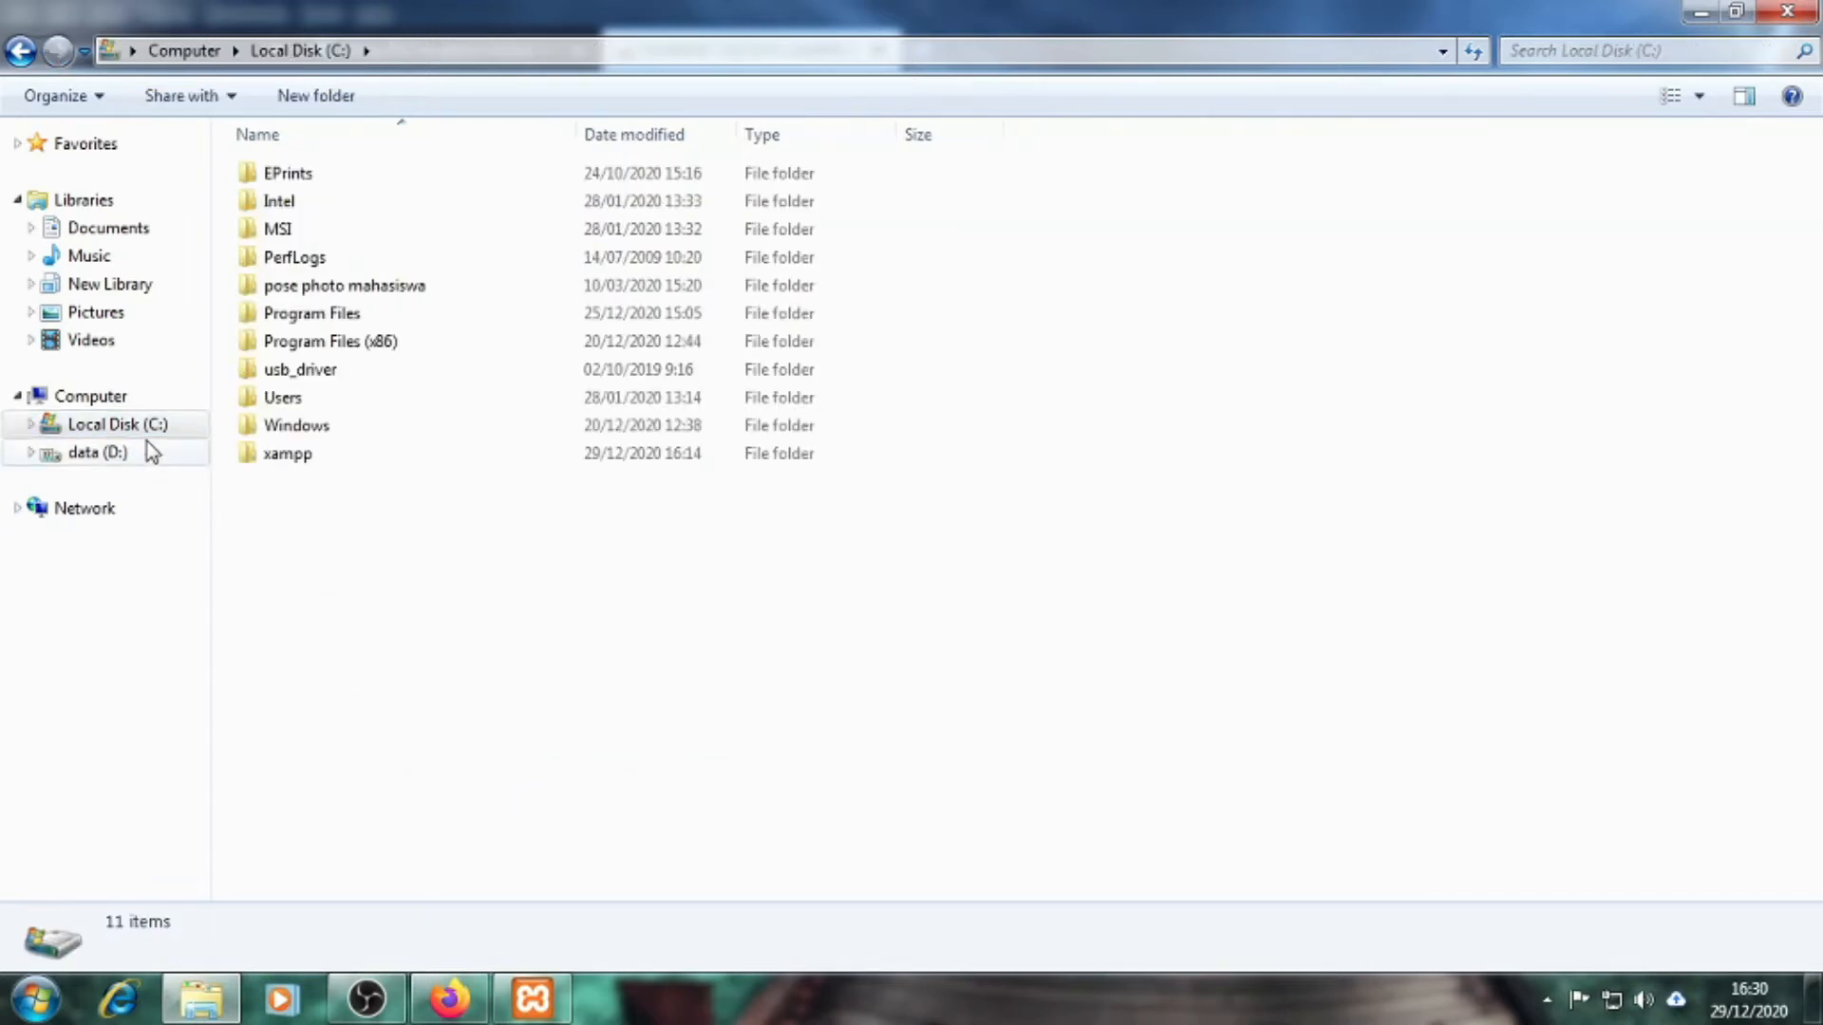
# Paste the wordpress folder into C:\xampp\htdocs, bringing it to 9 items
pyautogui.doubleClick(284, 455)
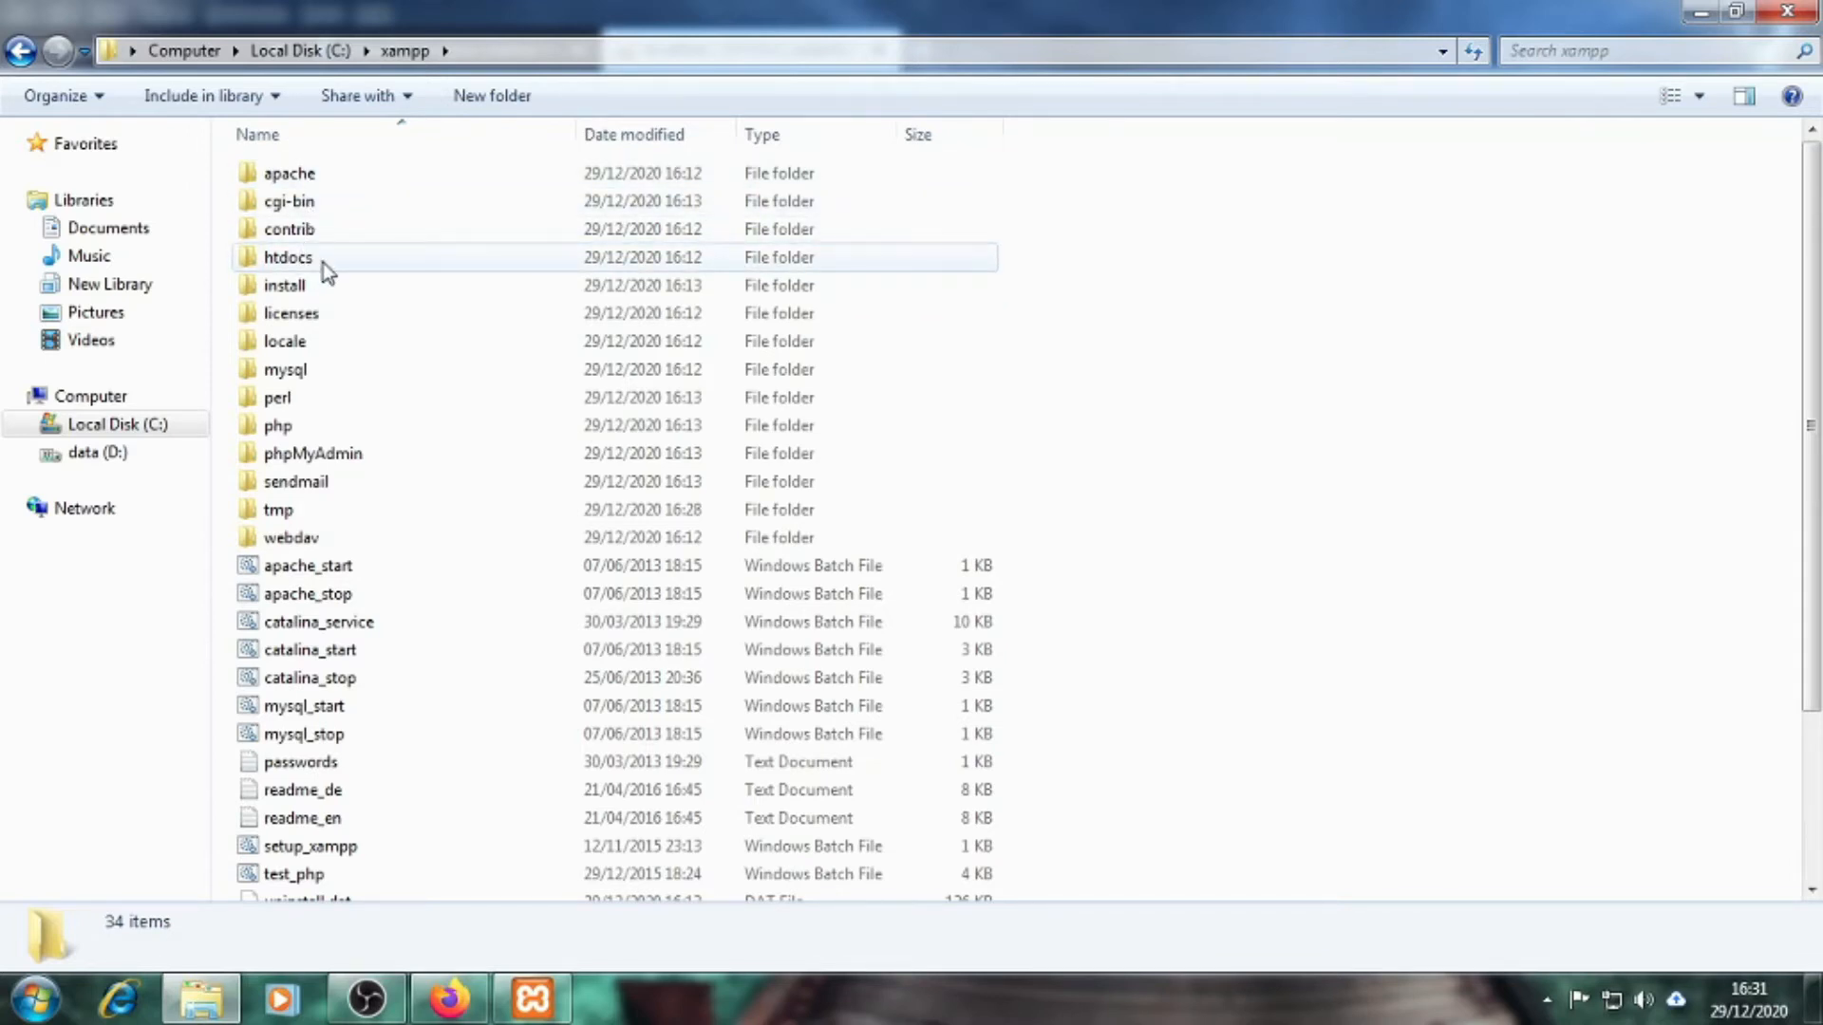
pyautogui.doubleClick(323, 262)
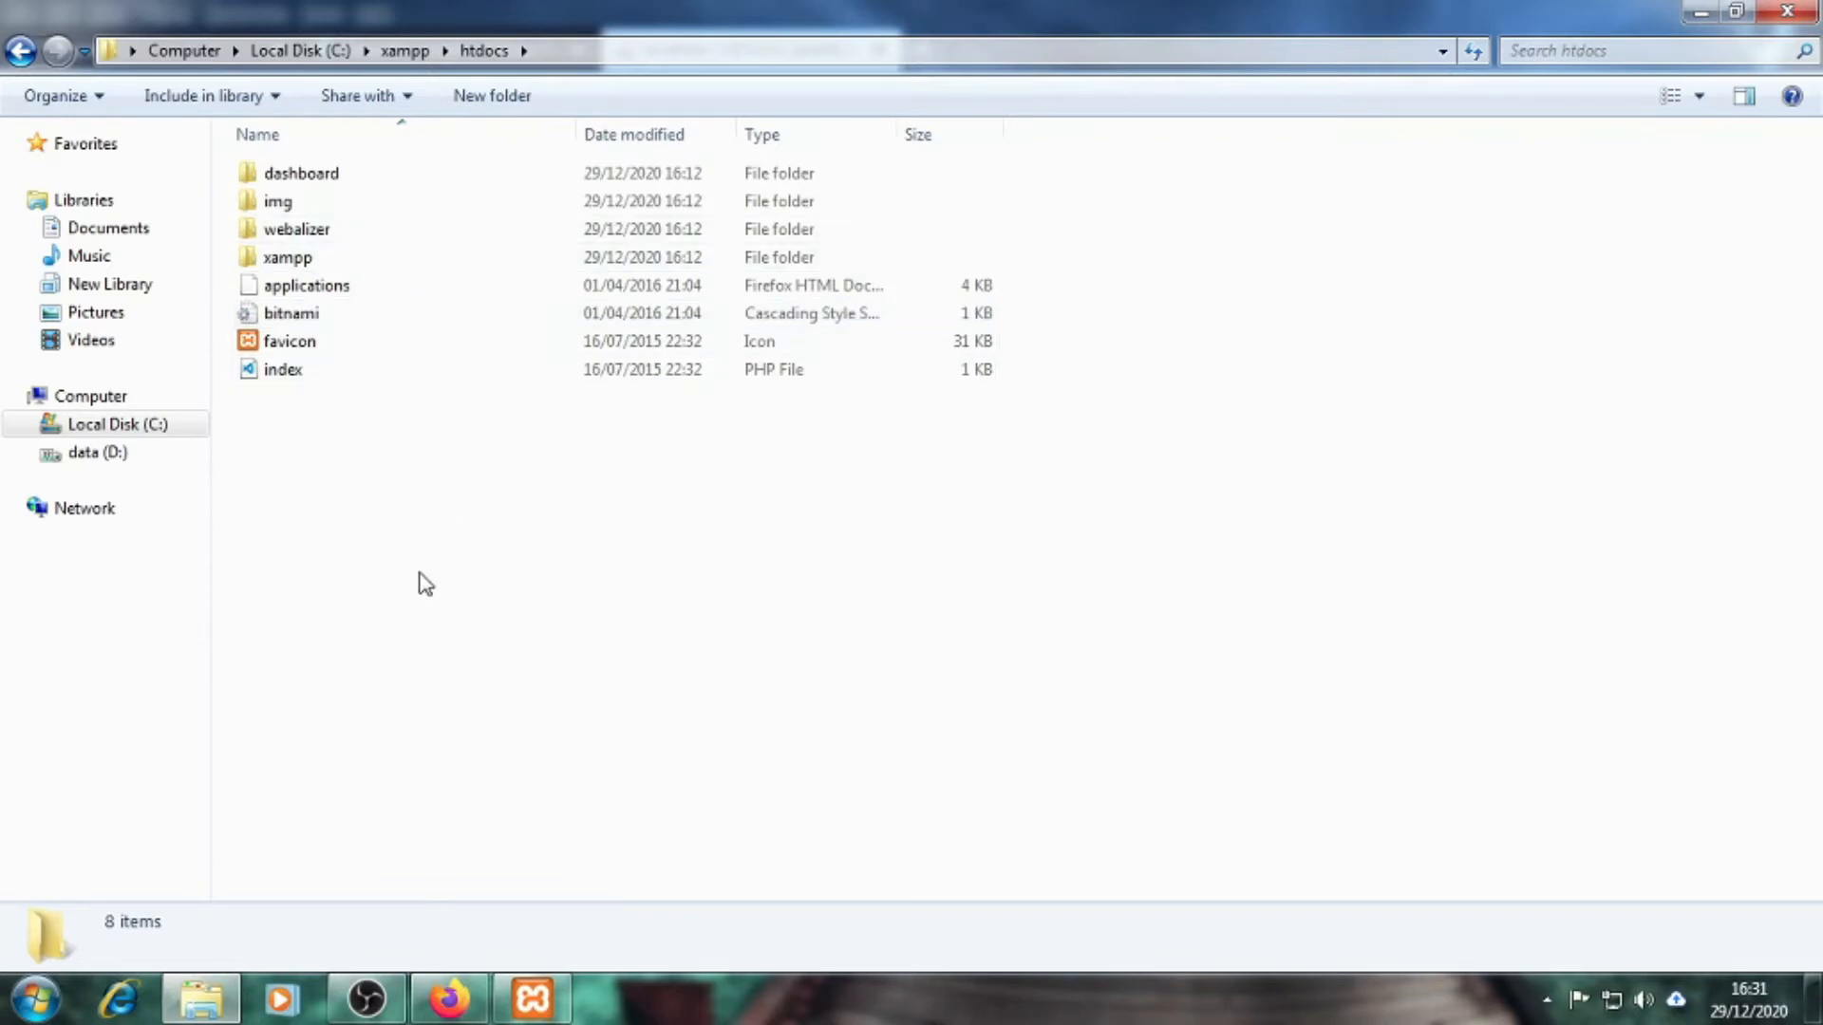
pyautogui.rightClick(400, 482)
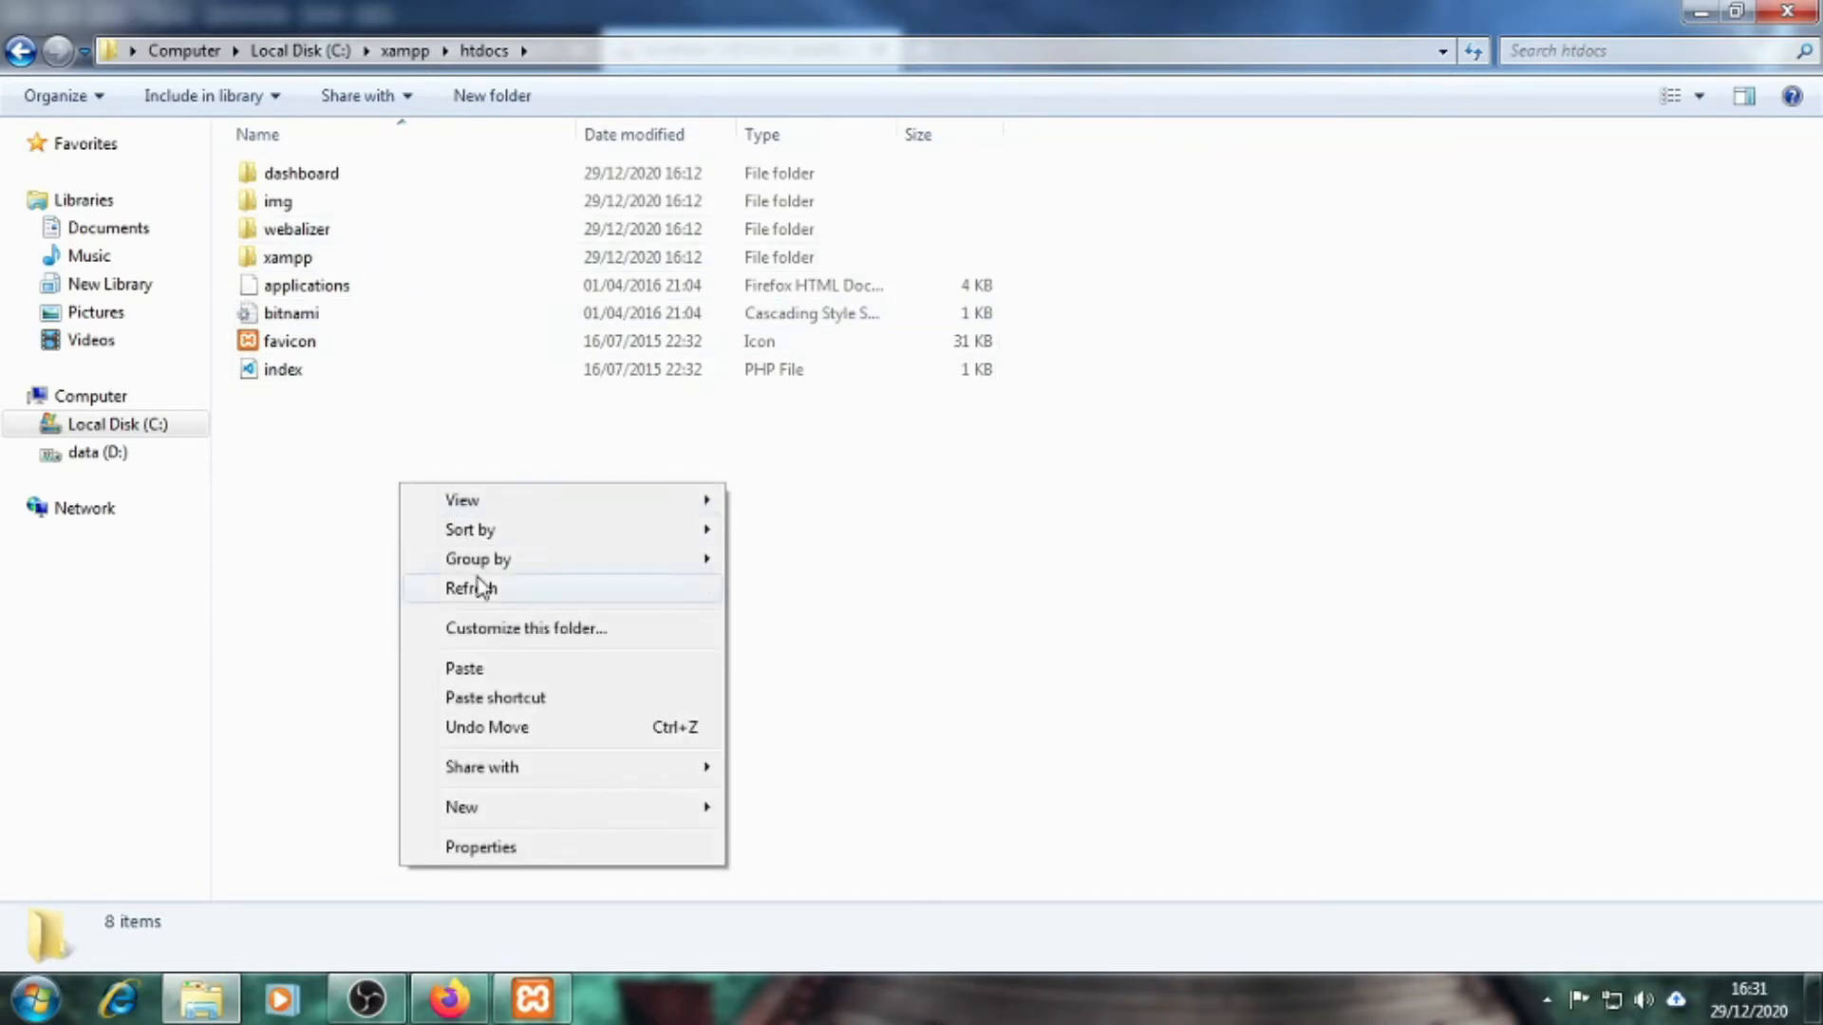
pyautogui.click(480, 669)
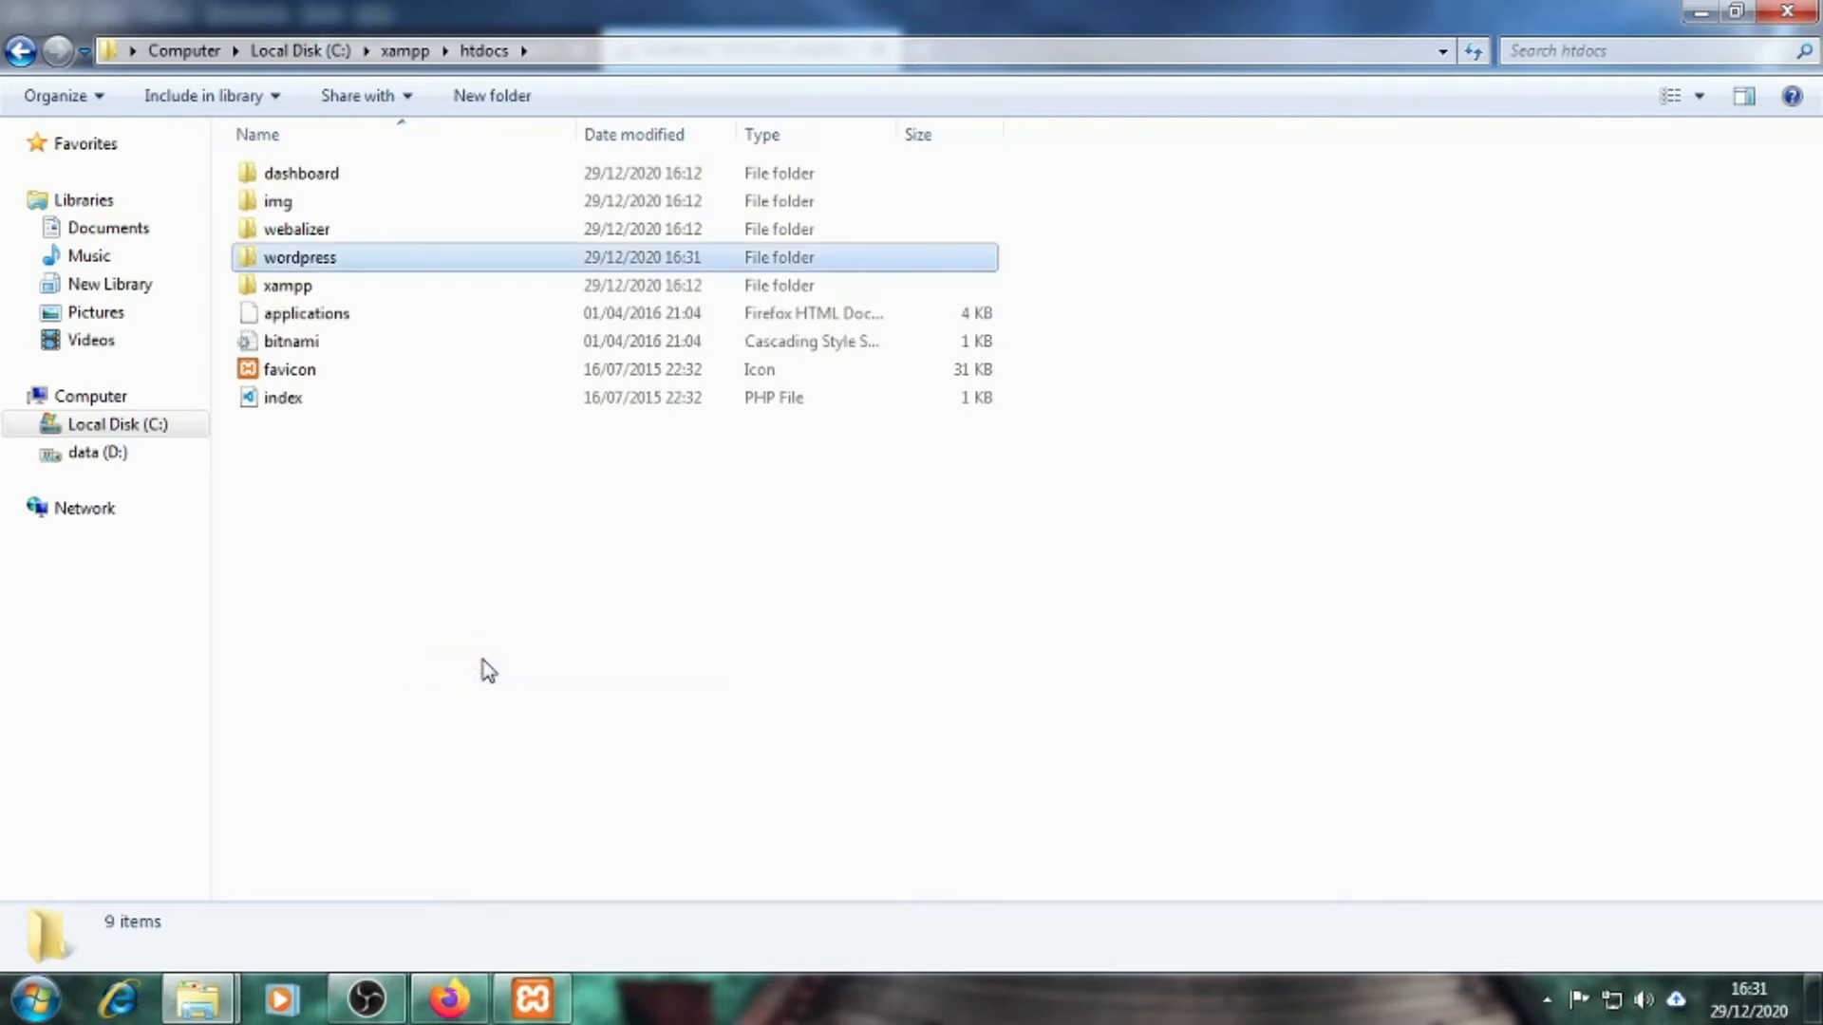
pyautogui.click(480, 671)
pyautogui.moveTo(887, 133); pyautogui.dragTo(923, 134)
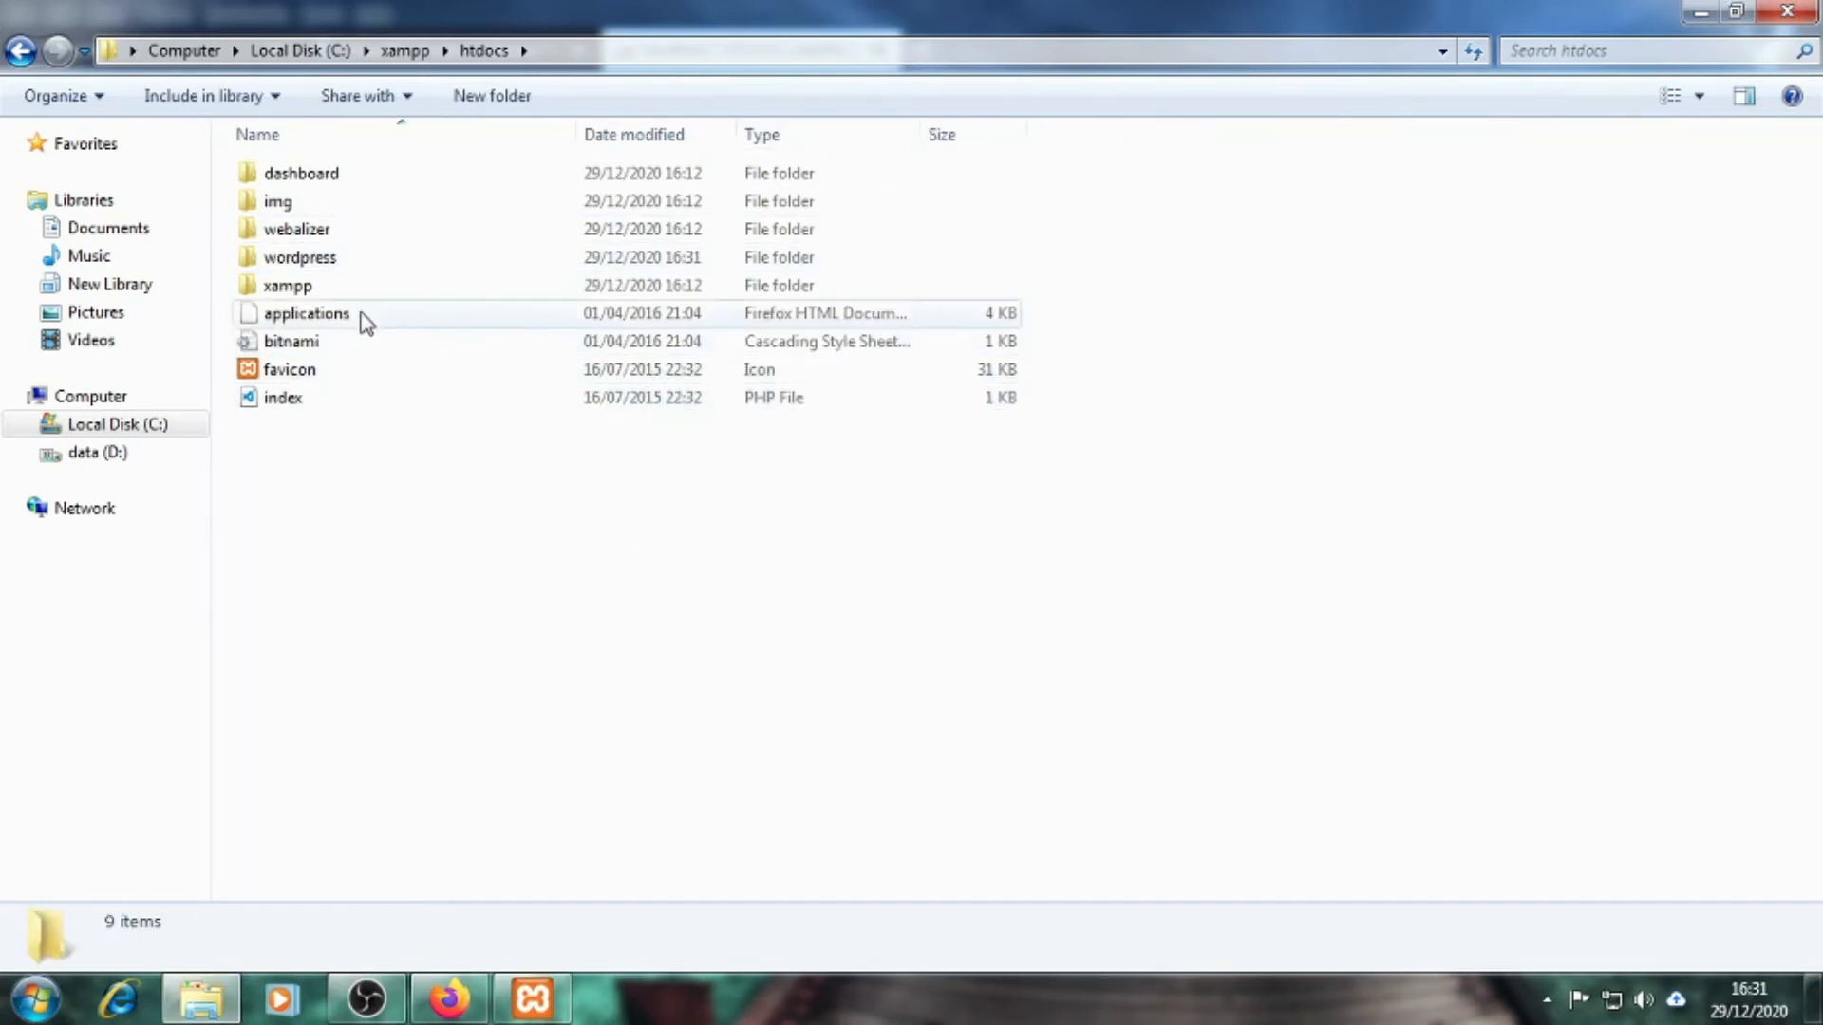
pyautogui.click(344, 265)
pyautogui.click(423, 511)
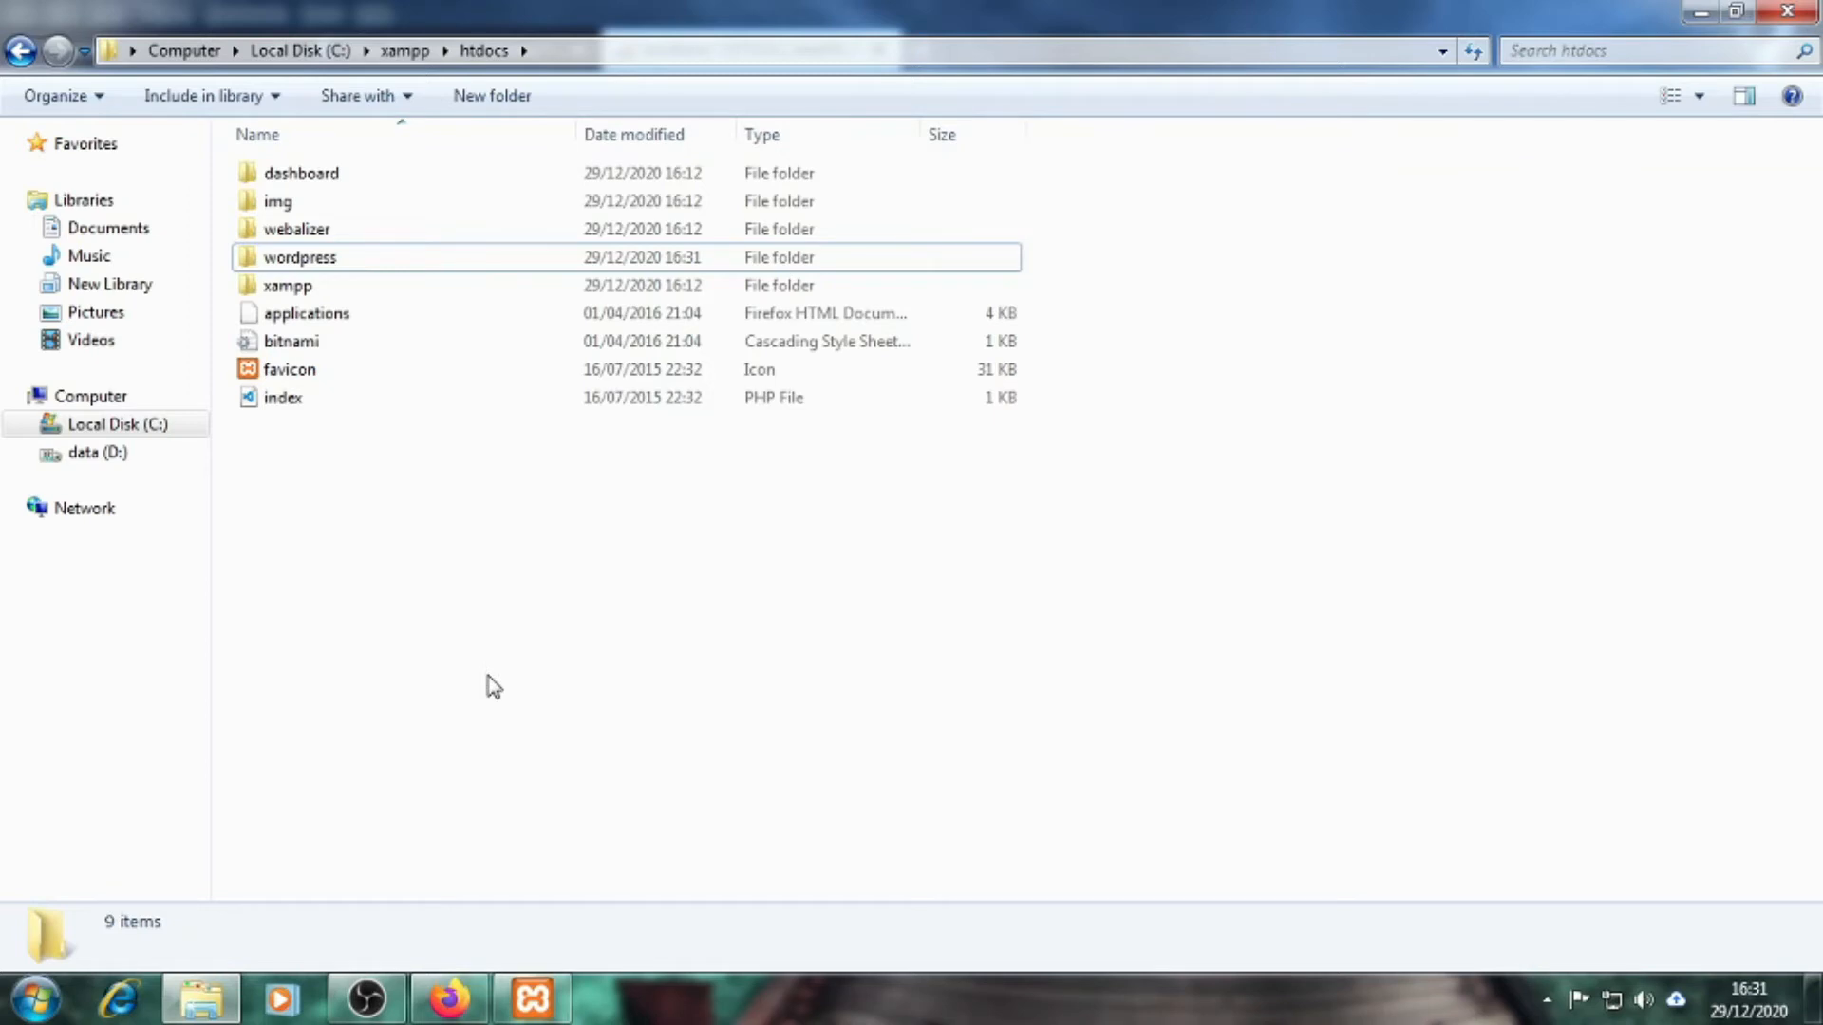
# Load localhost/wordpress in a new Firefox tab
pyautogui.click(467, 999)
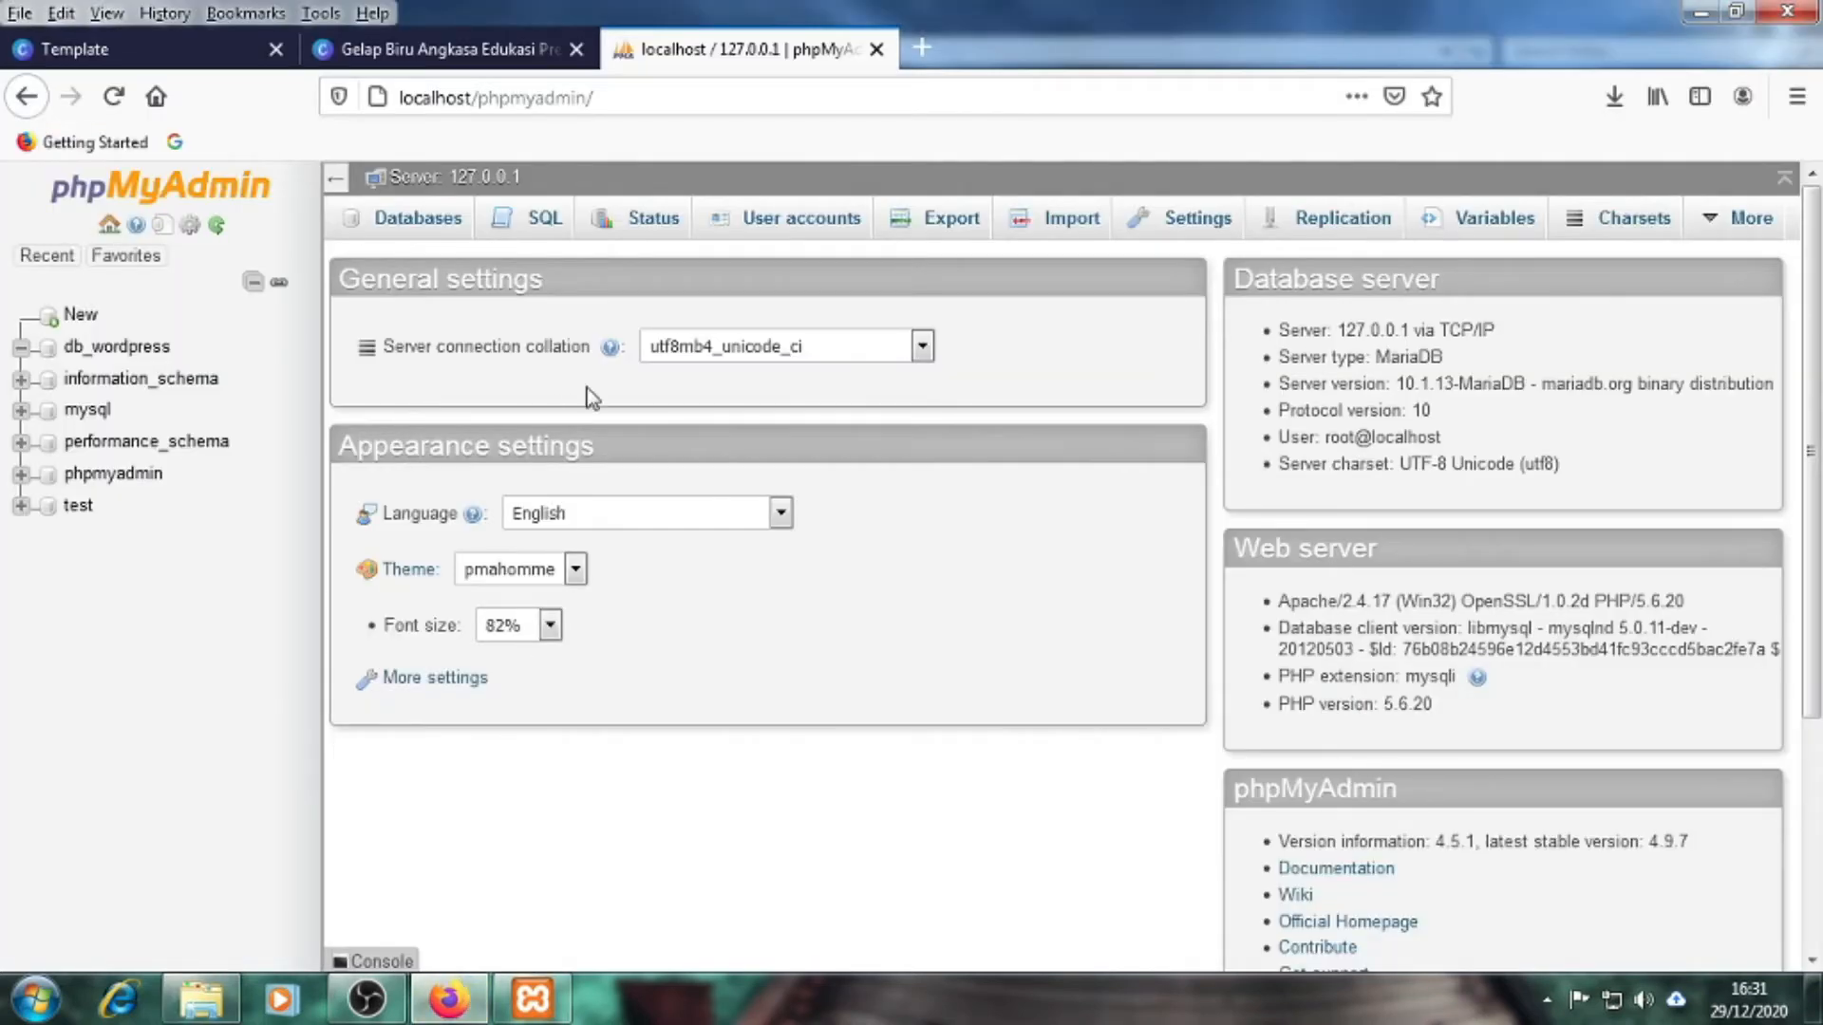
pyautogui.click(929, 59)
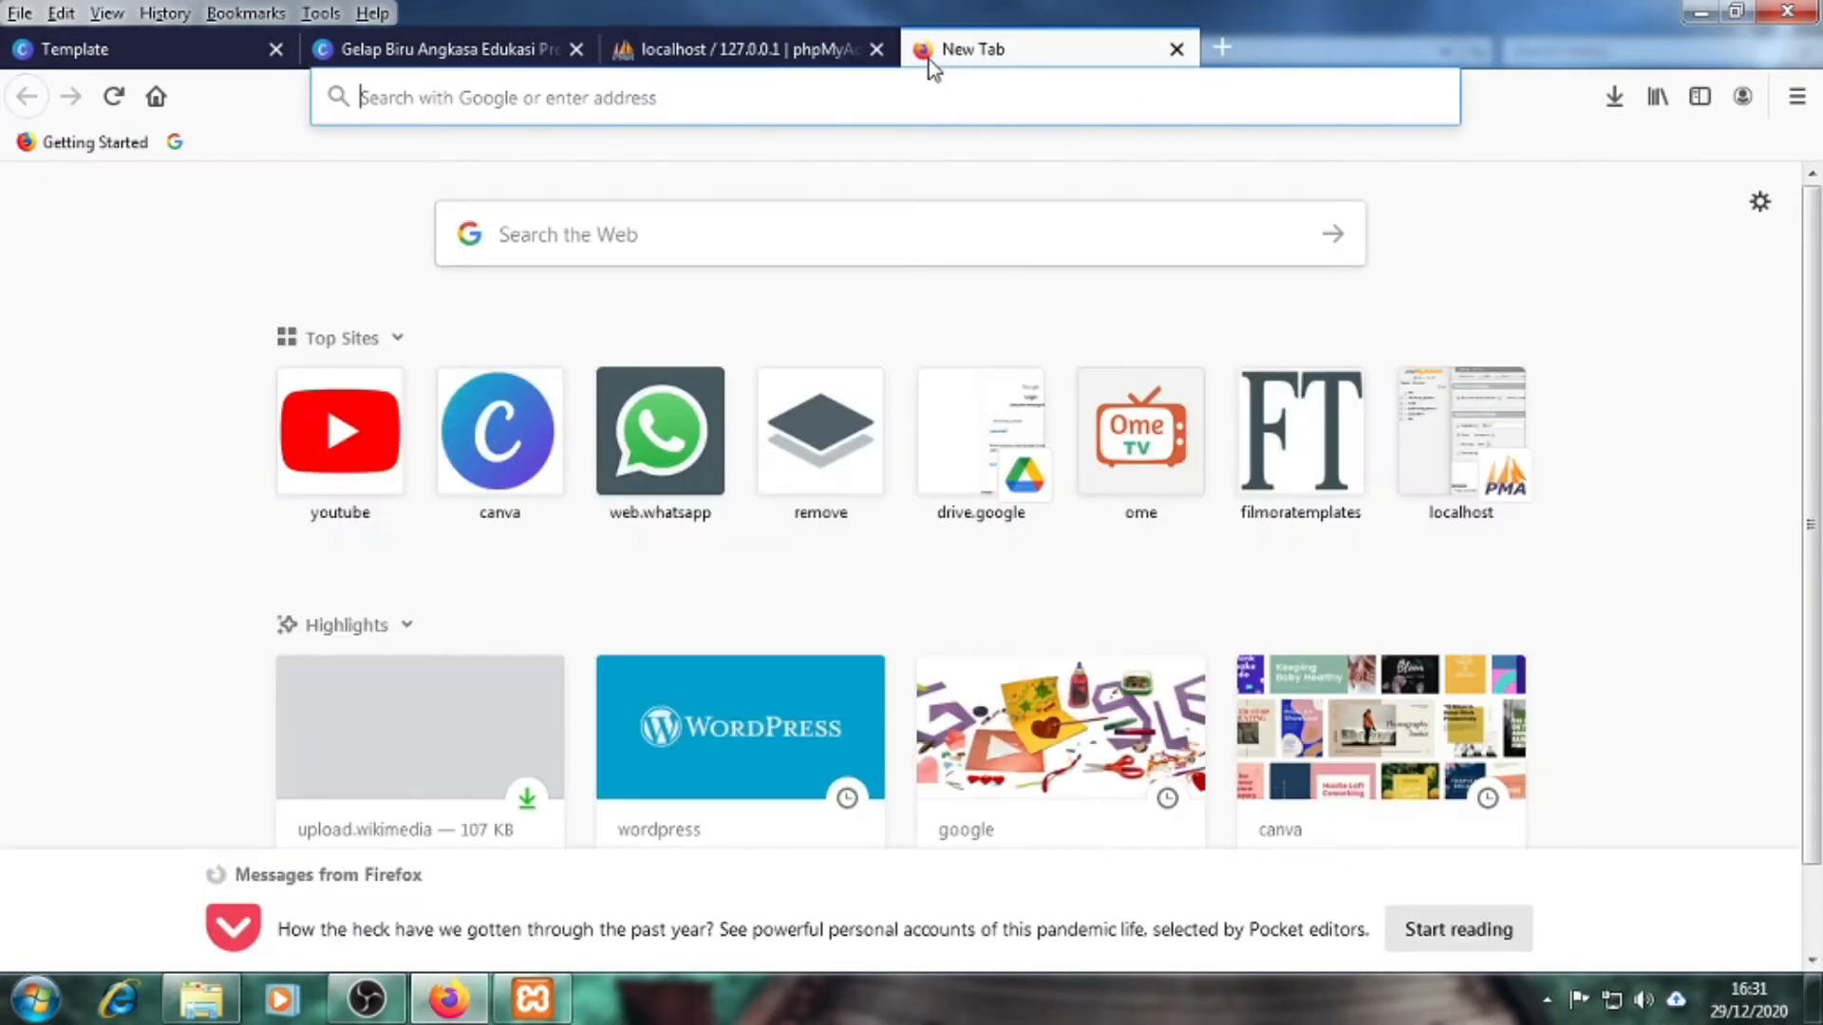
pyautogui.click(652, 102)
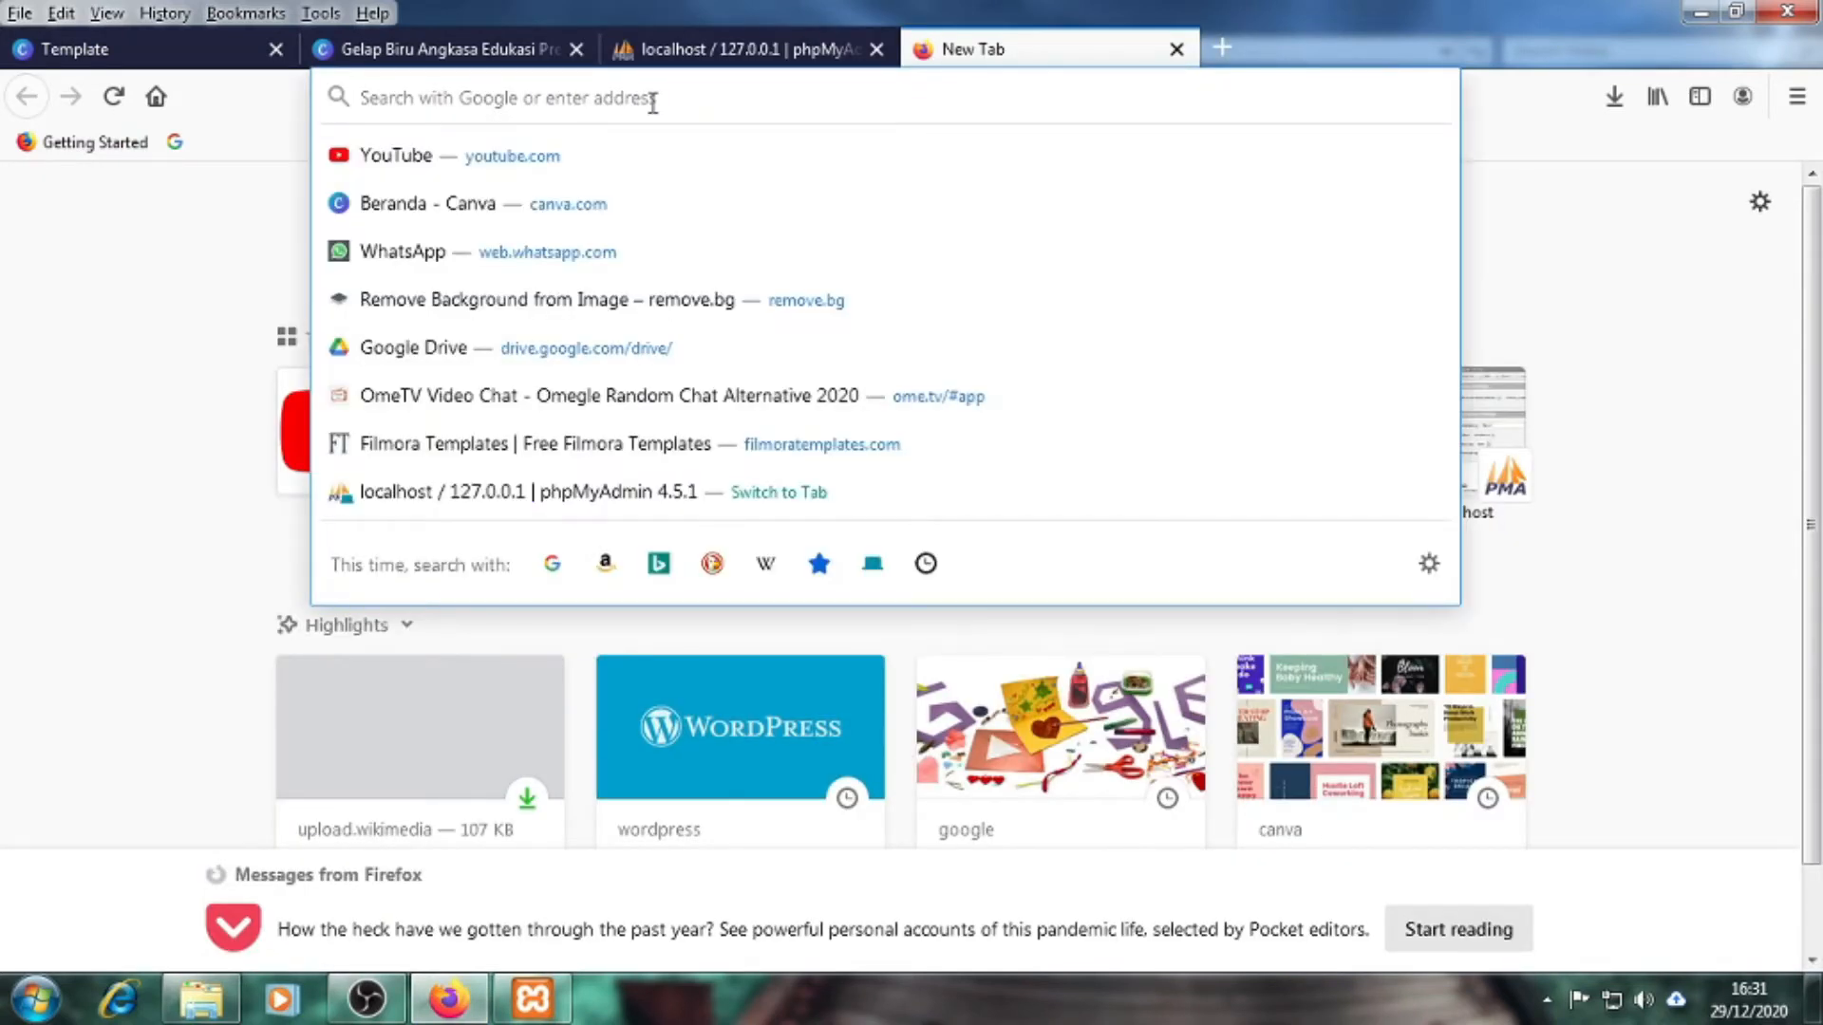
pyautogui.write('local')
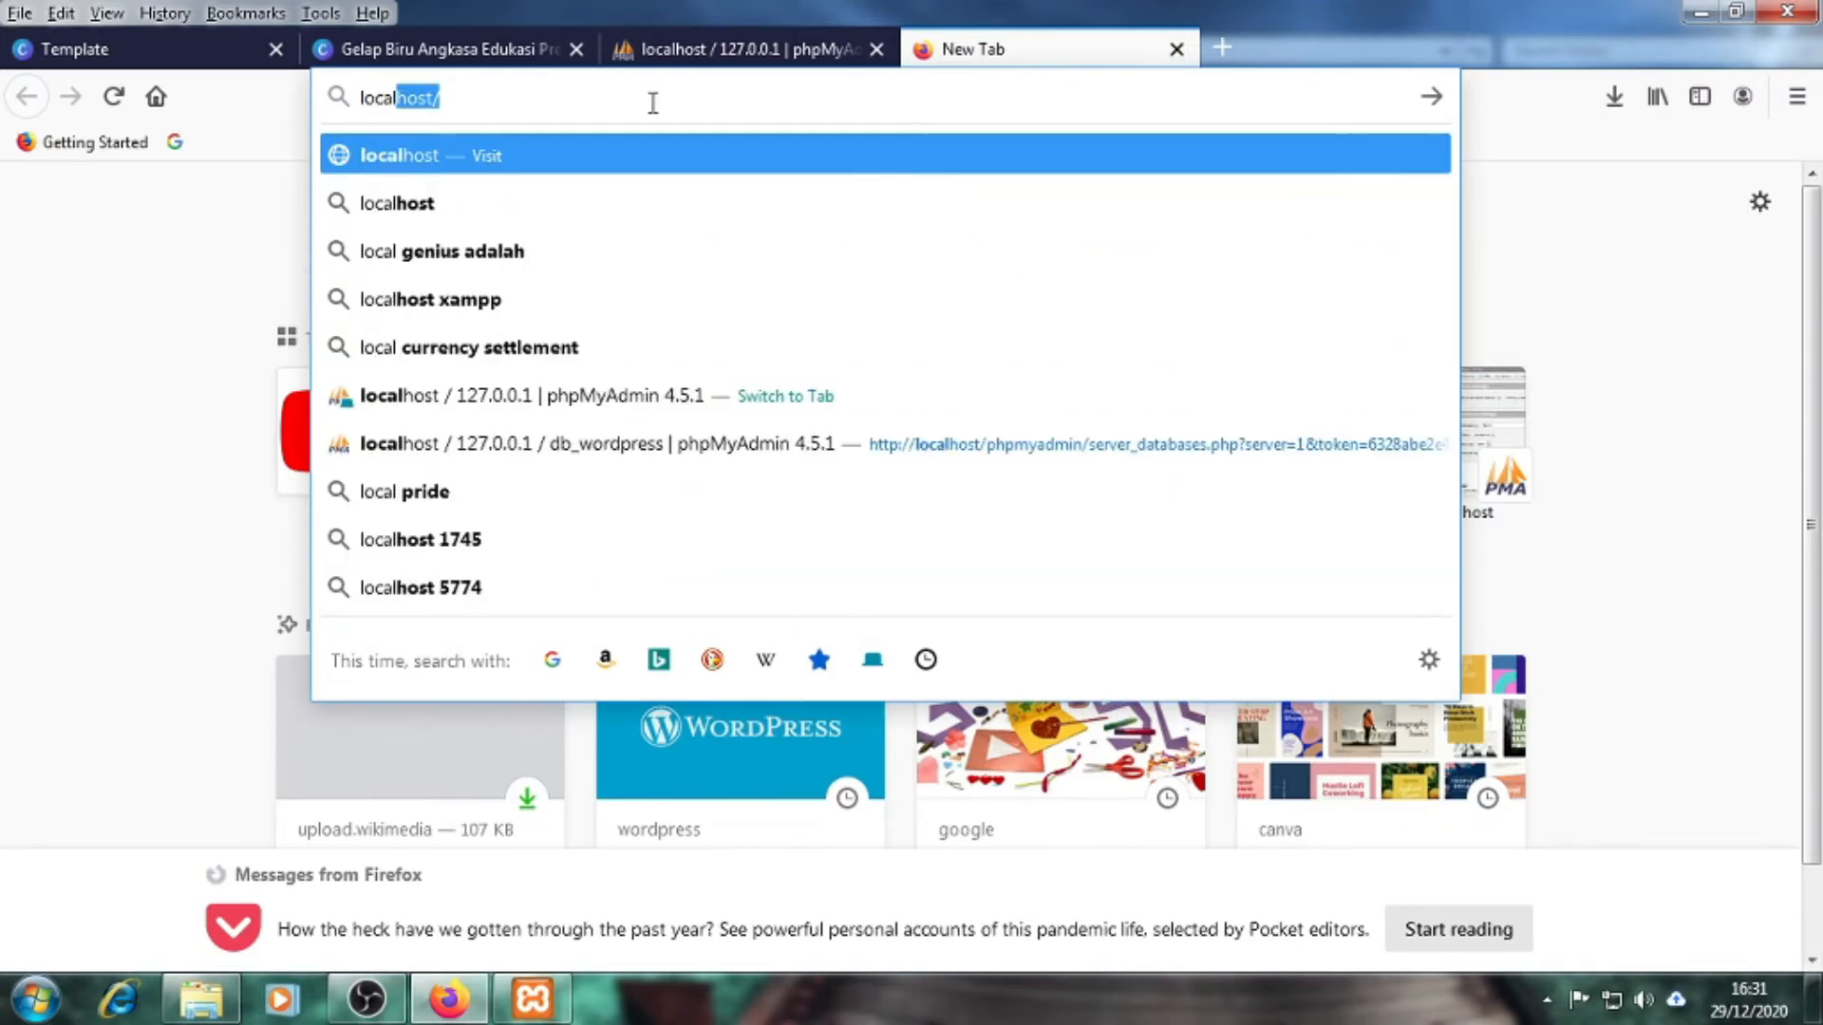
pyautogui.write('host')
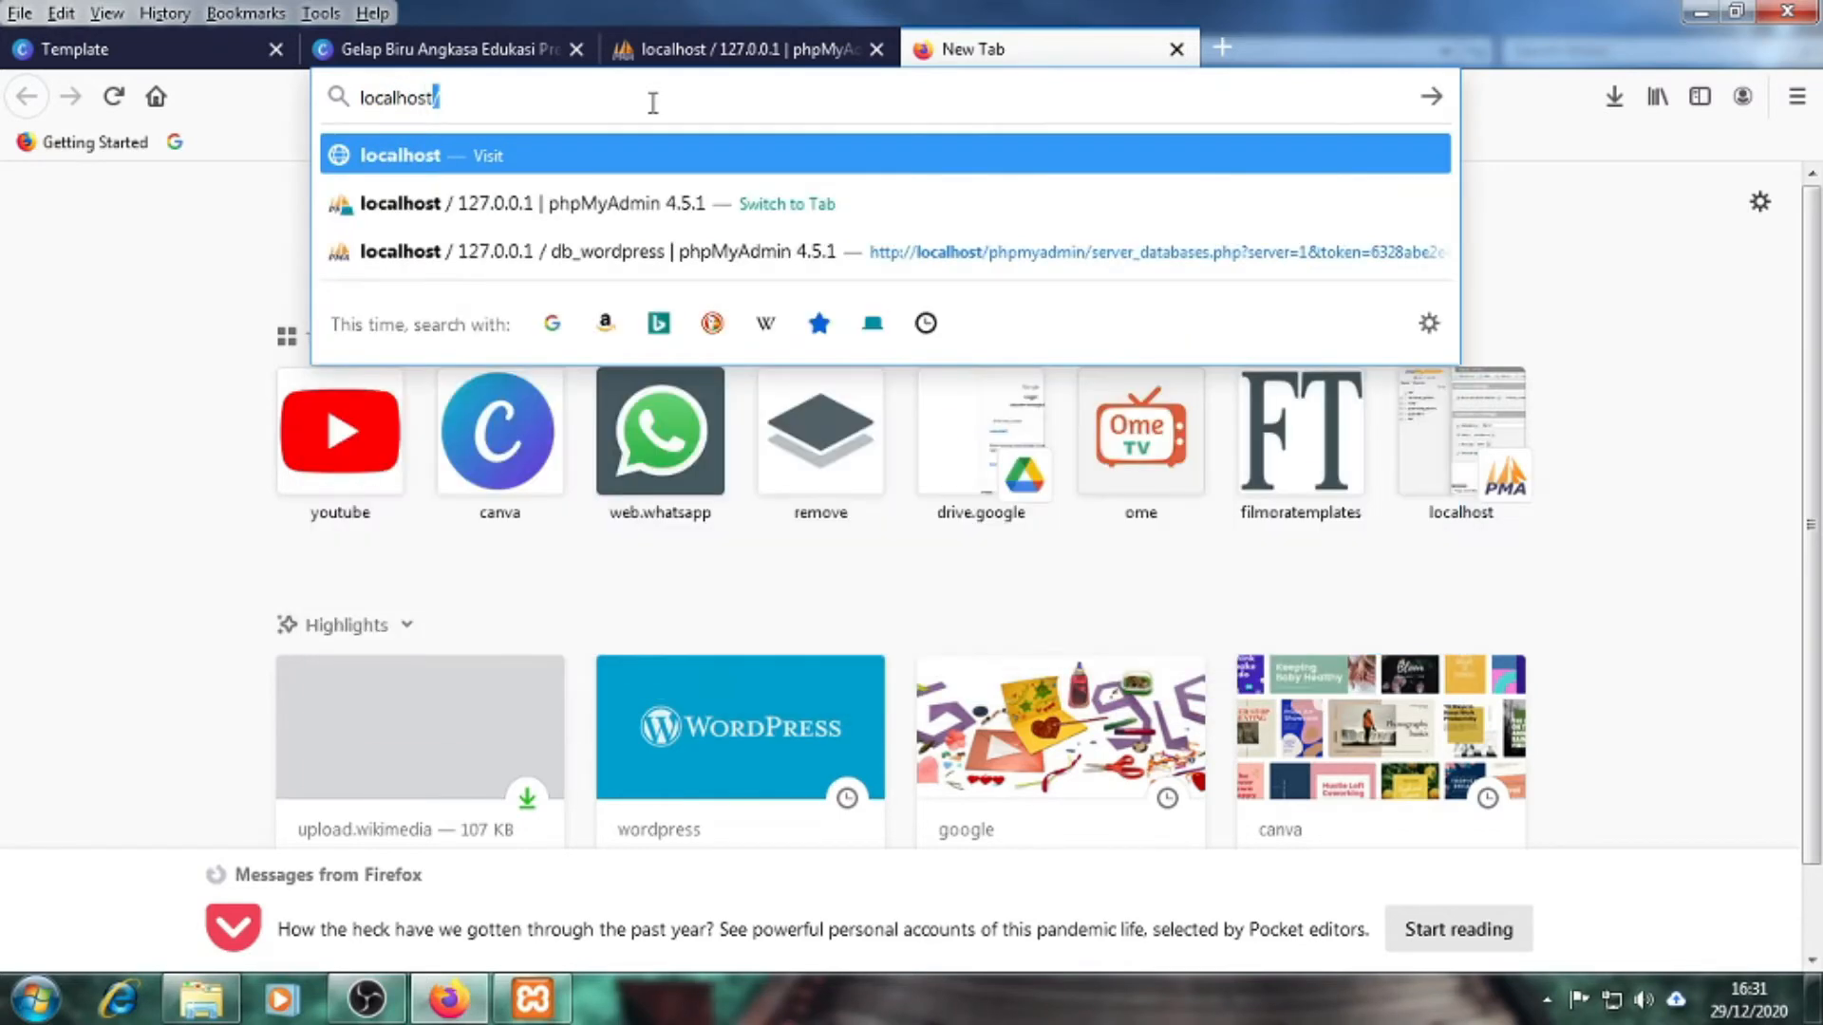
pyautogui.write('/')
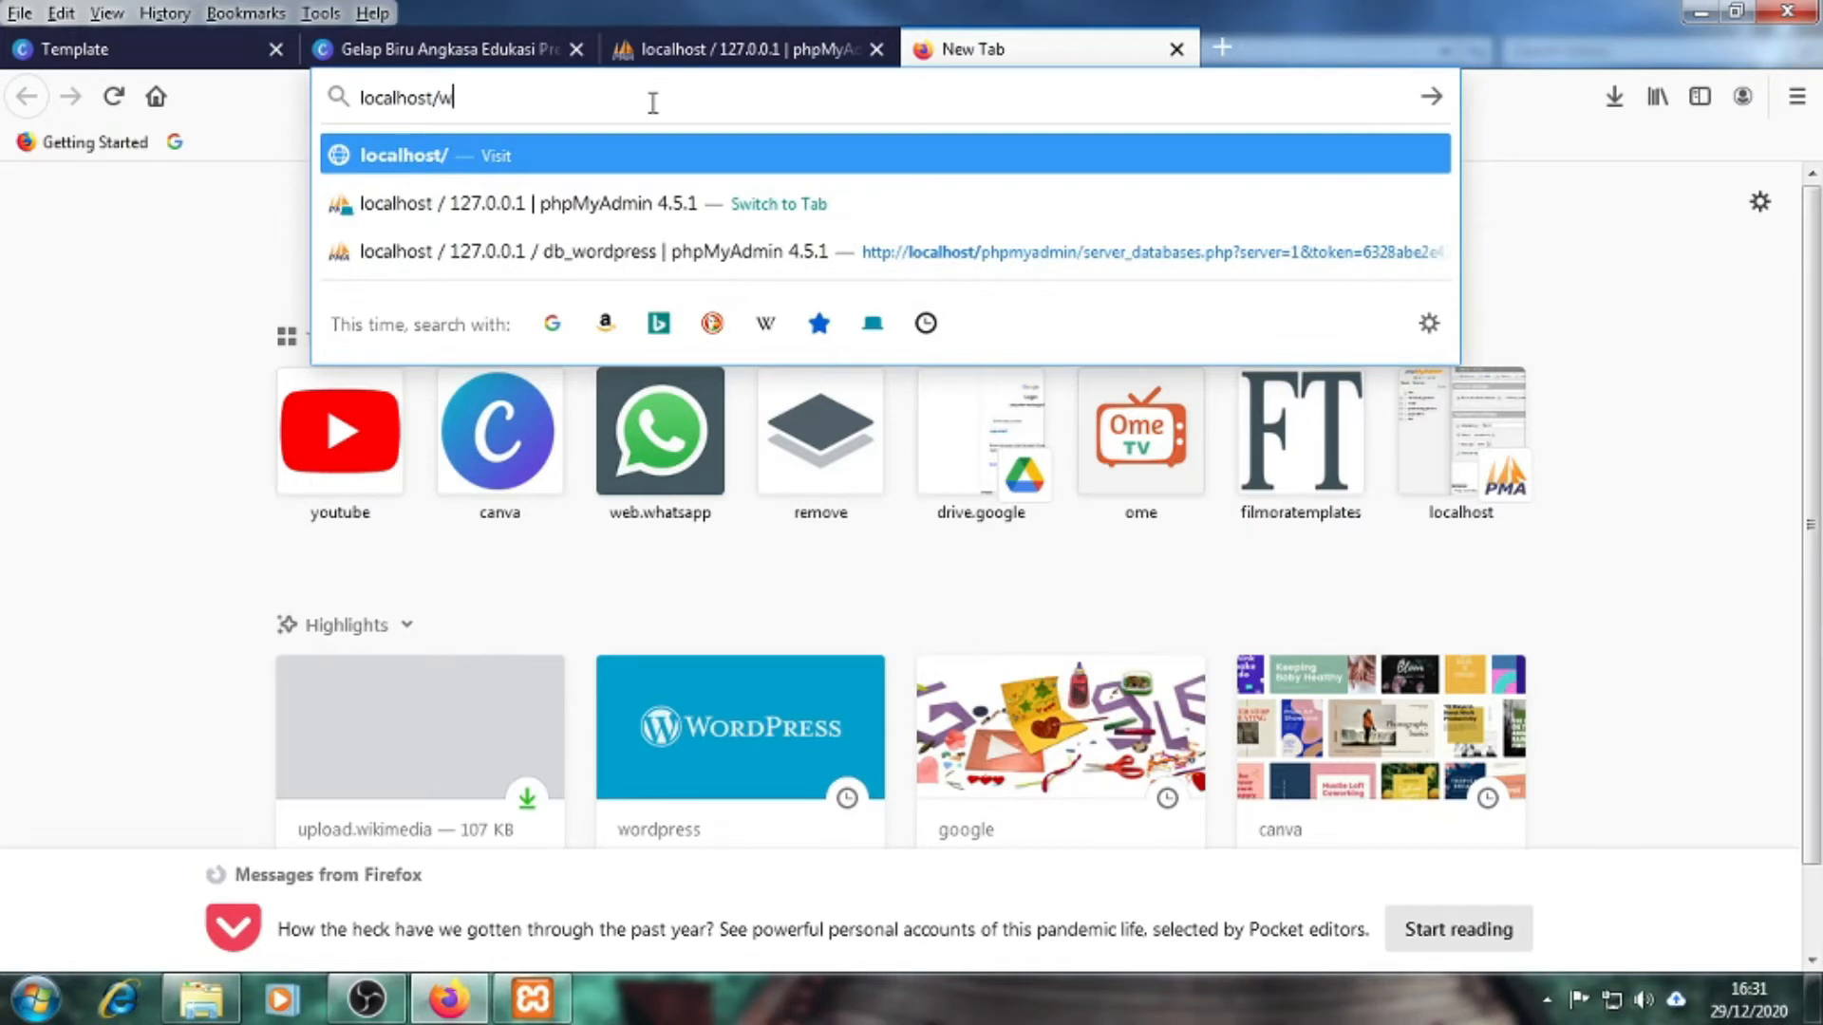
pyautogui.write('wordpress')
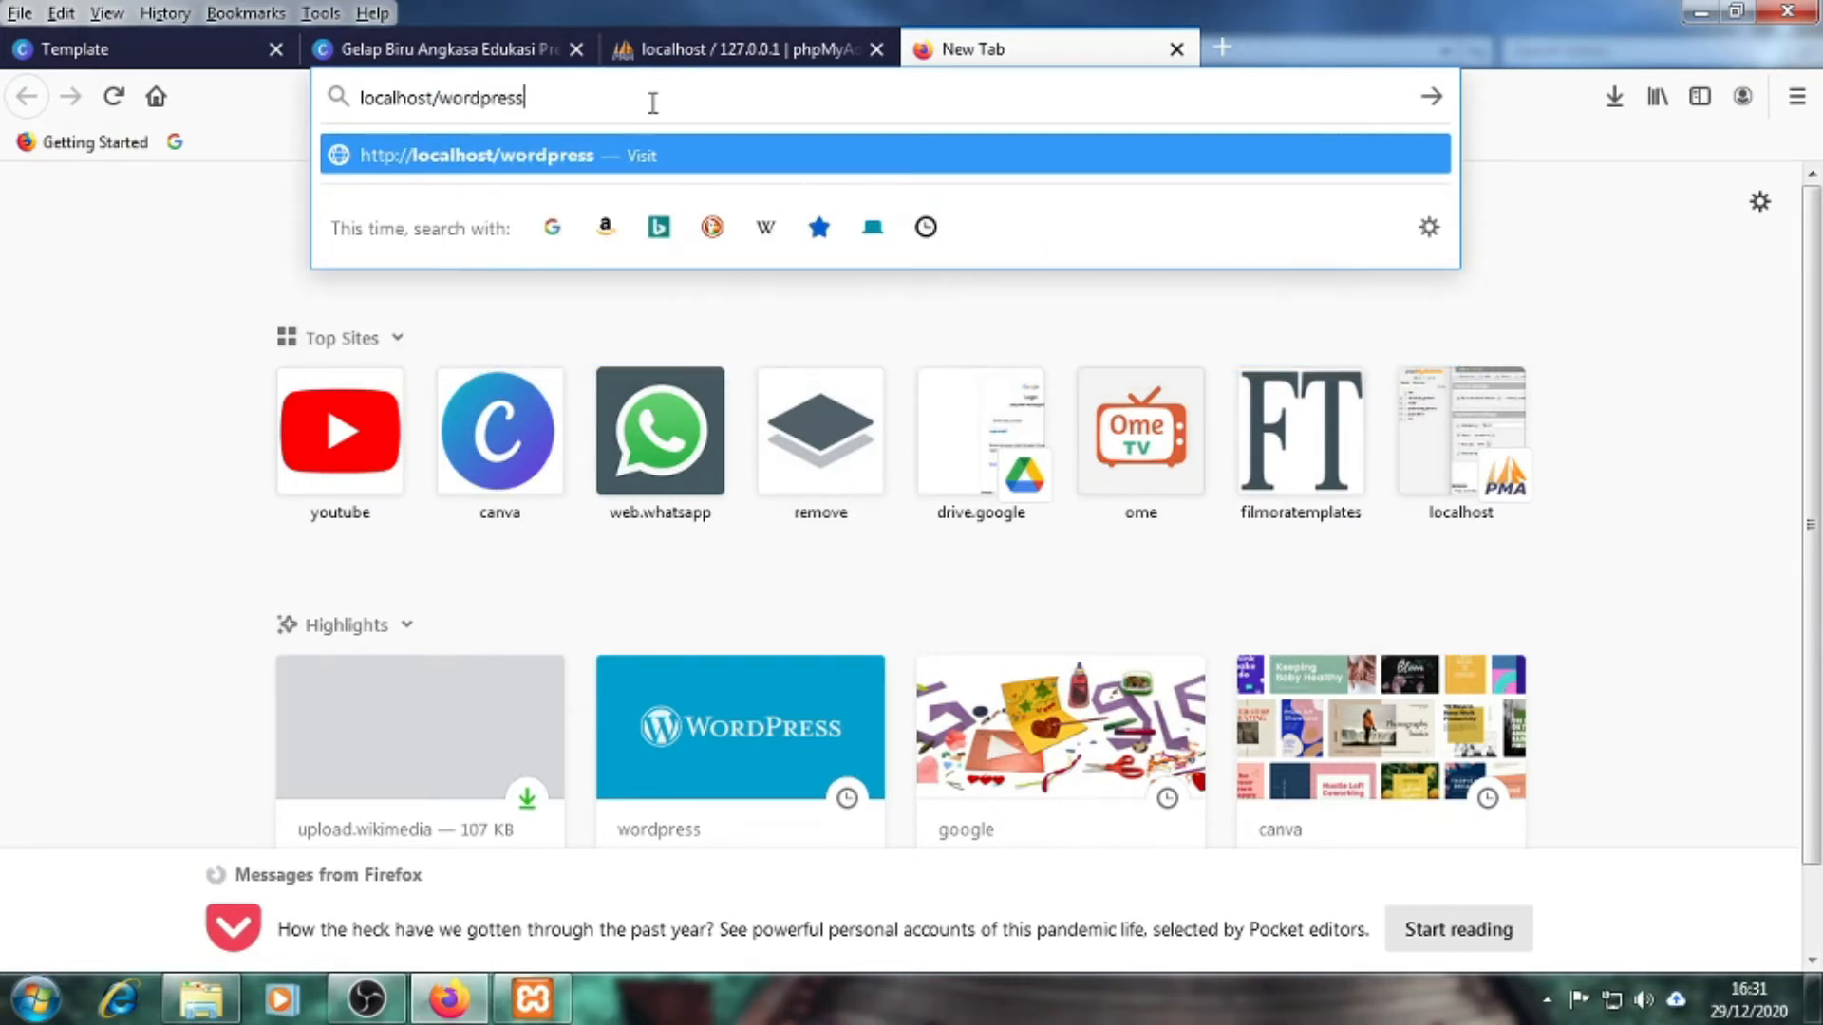
pyautogui.press('Return')
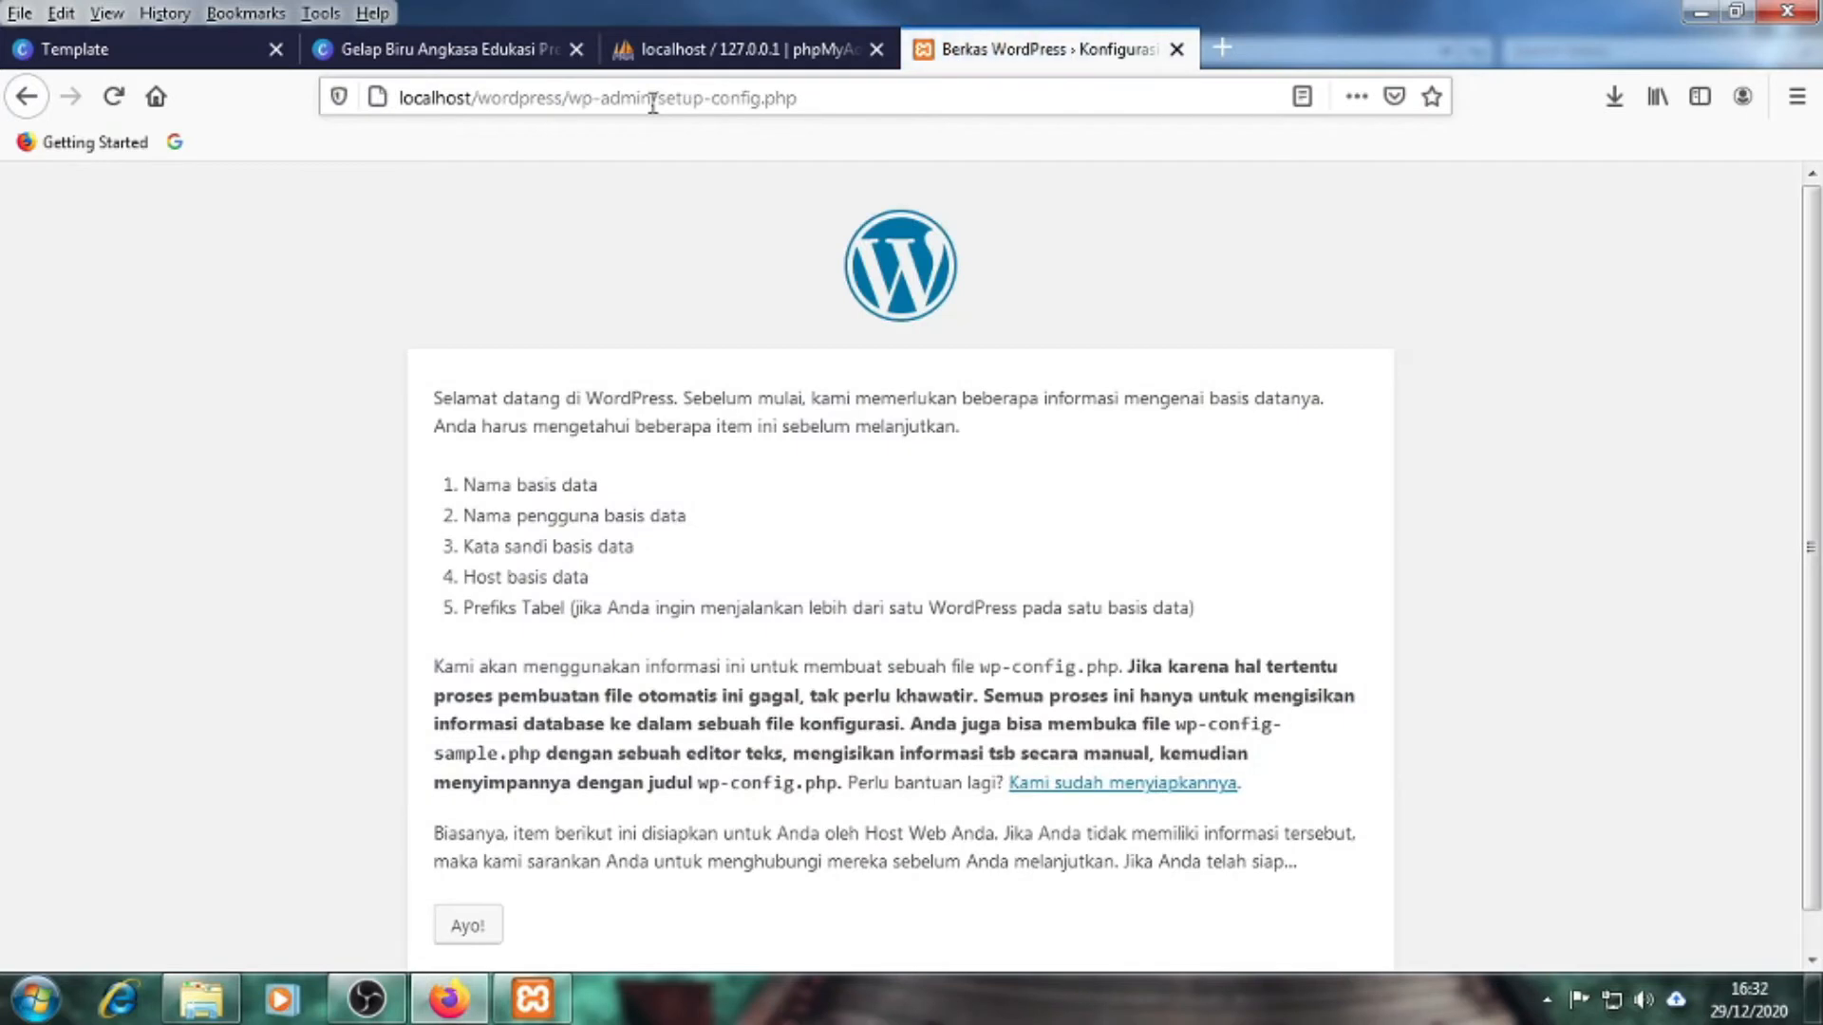
# Scroll through the WordPress setup page and highlight localhost in the address bar
pyautogui.scroll(-1, 292, 565)
pyautogui.scroll(1, 292, 565)
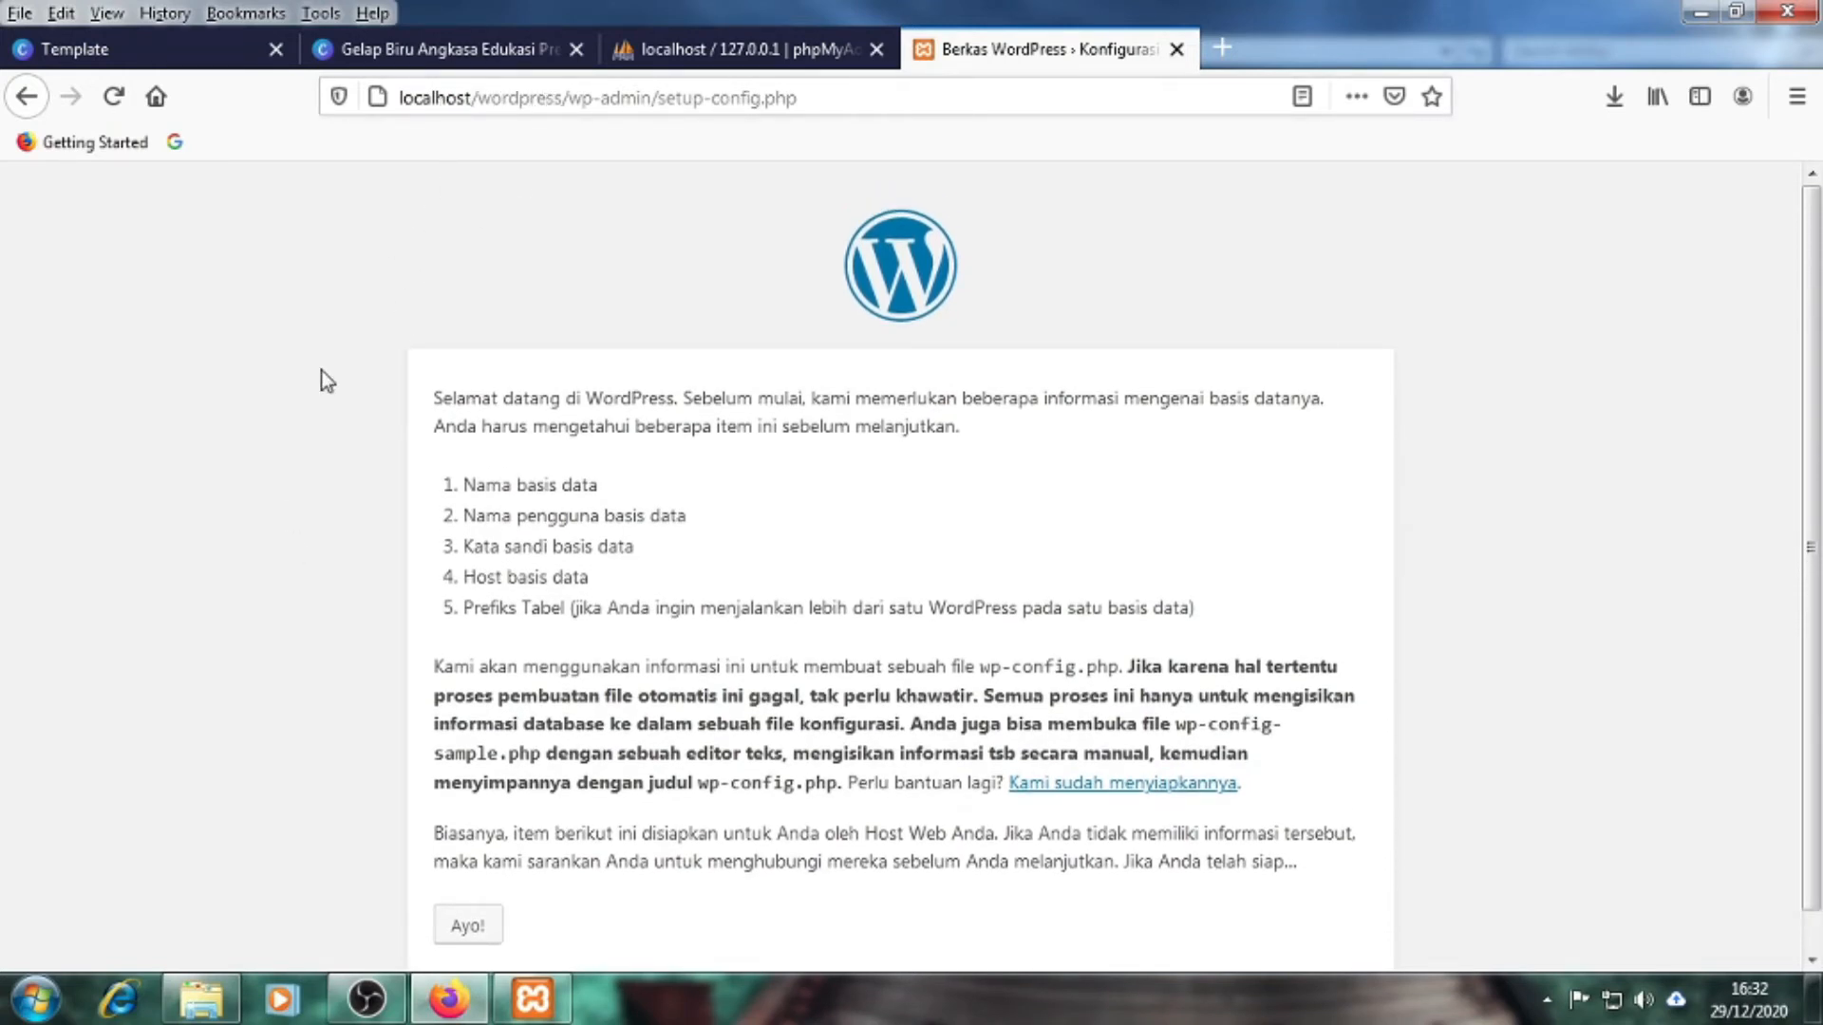
pyautogui.scroll(-1, 324, 372)
pyautogui.scroll(1, 344, 372)
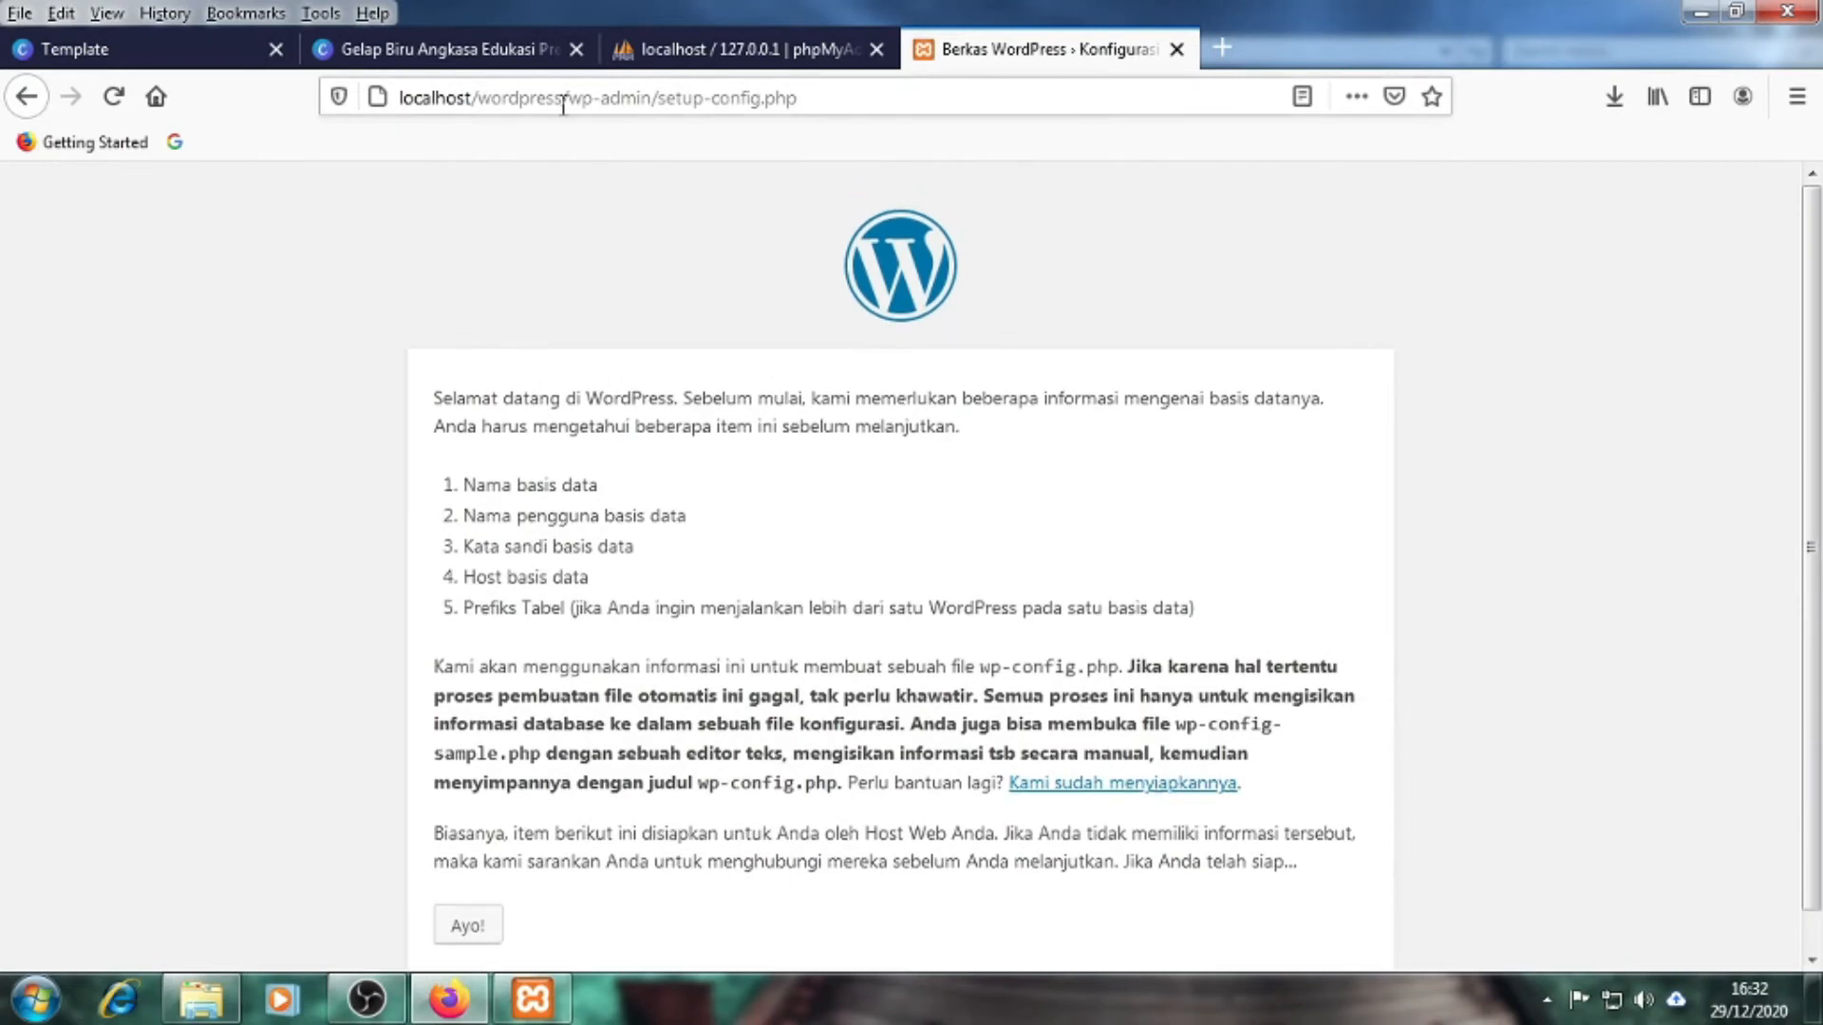
pyautogui.click(564, 101)
pyautogui.click(245, 313)
pyautogui.moveTo(470, 98); pyautogui.dragTo(398, 98)
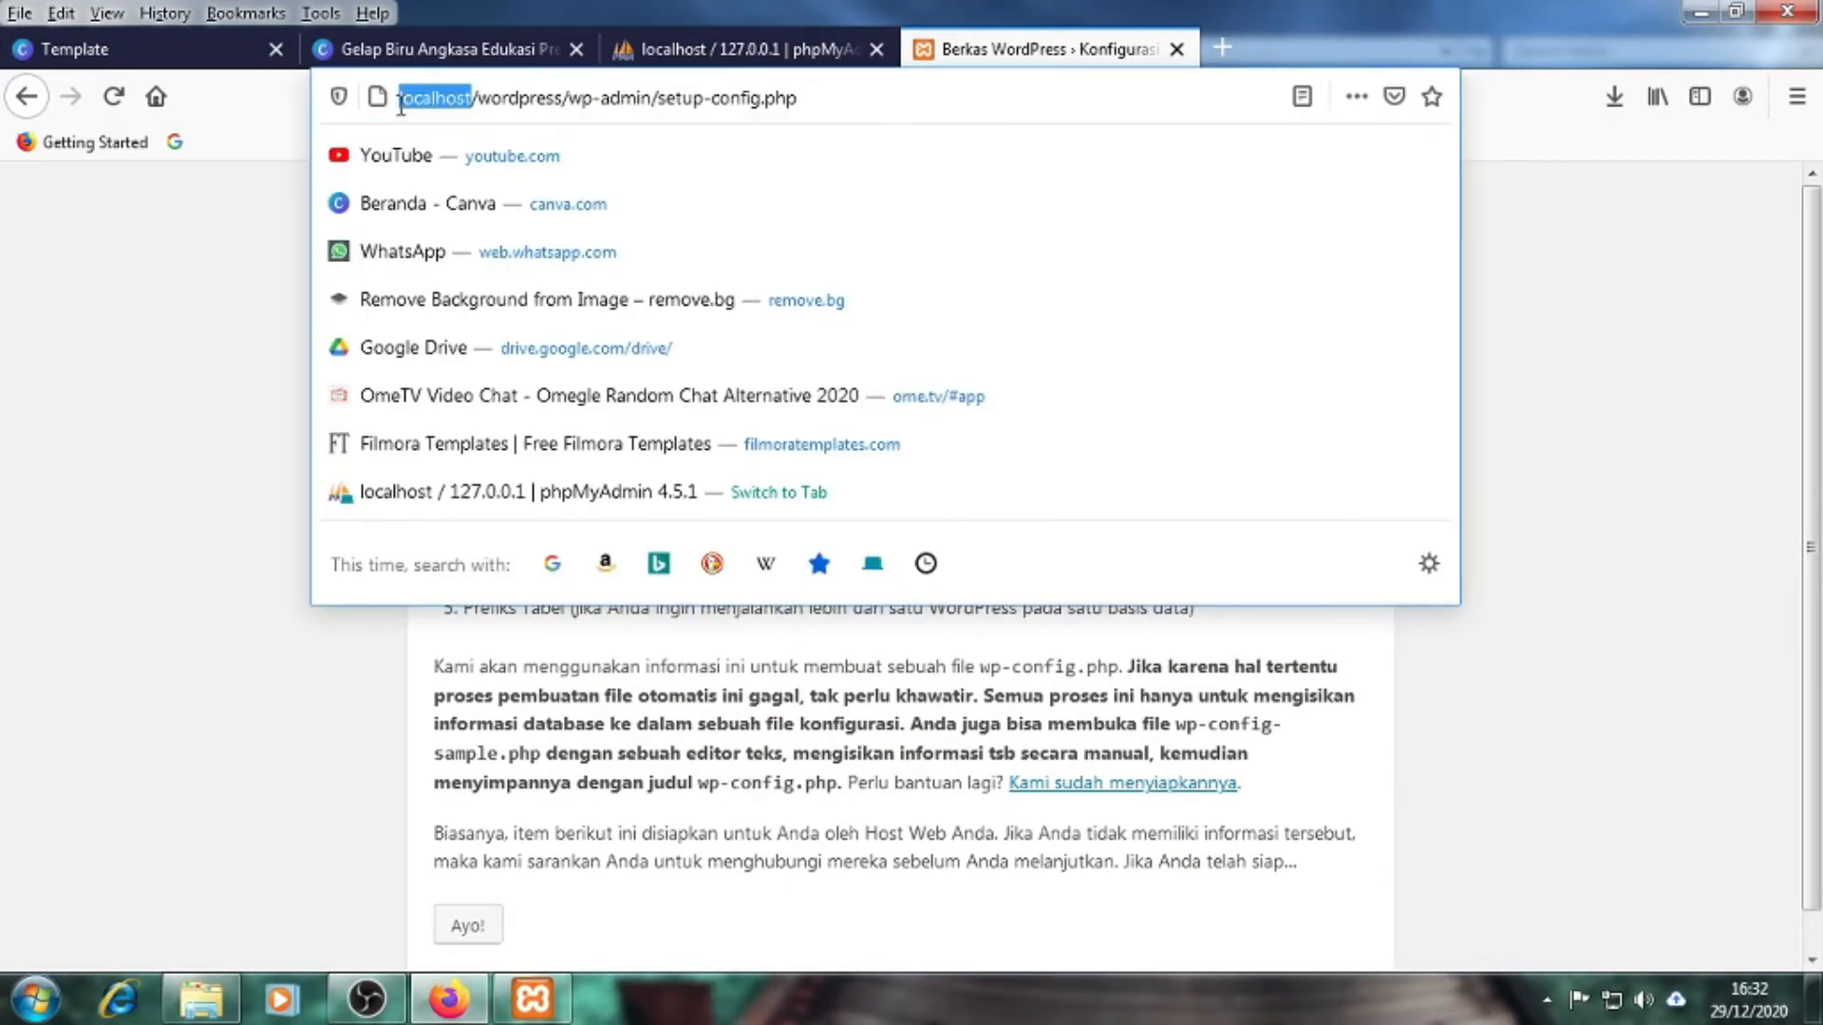
pyautogui.click(205, 359)
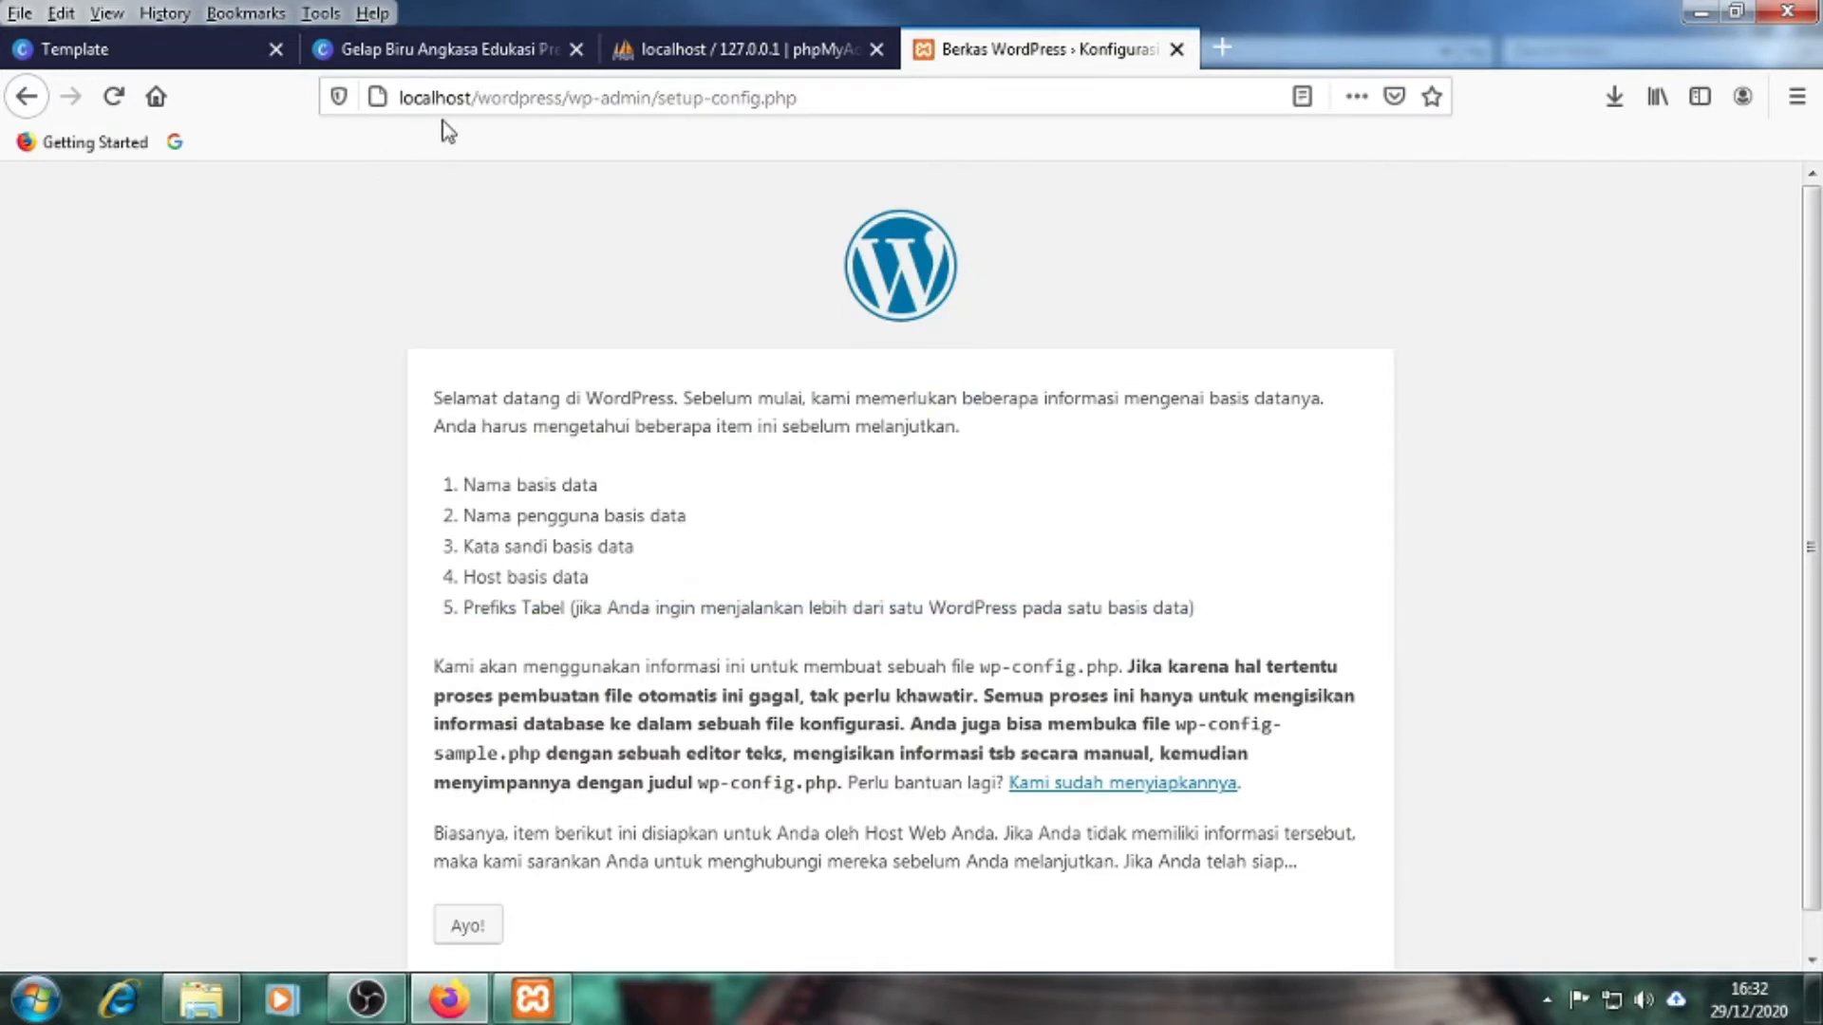
# Highlight the wordpress folder name in the URL, then return to the htdocs window
pyautogui.moveTo(478, 98)
pyautogui.mouseDown()
pyautogui.moveTo(562, 98)
pyautogui.moveTo(483, 107)
pyautogui.mouseUp()
pyautogui.click(562, 98)
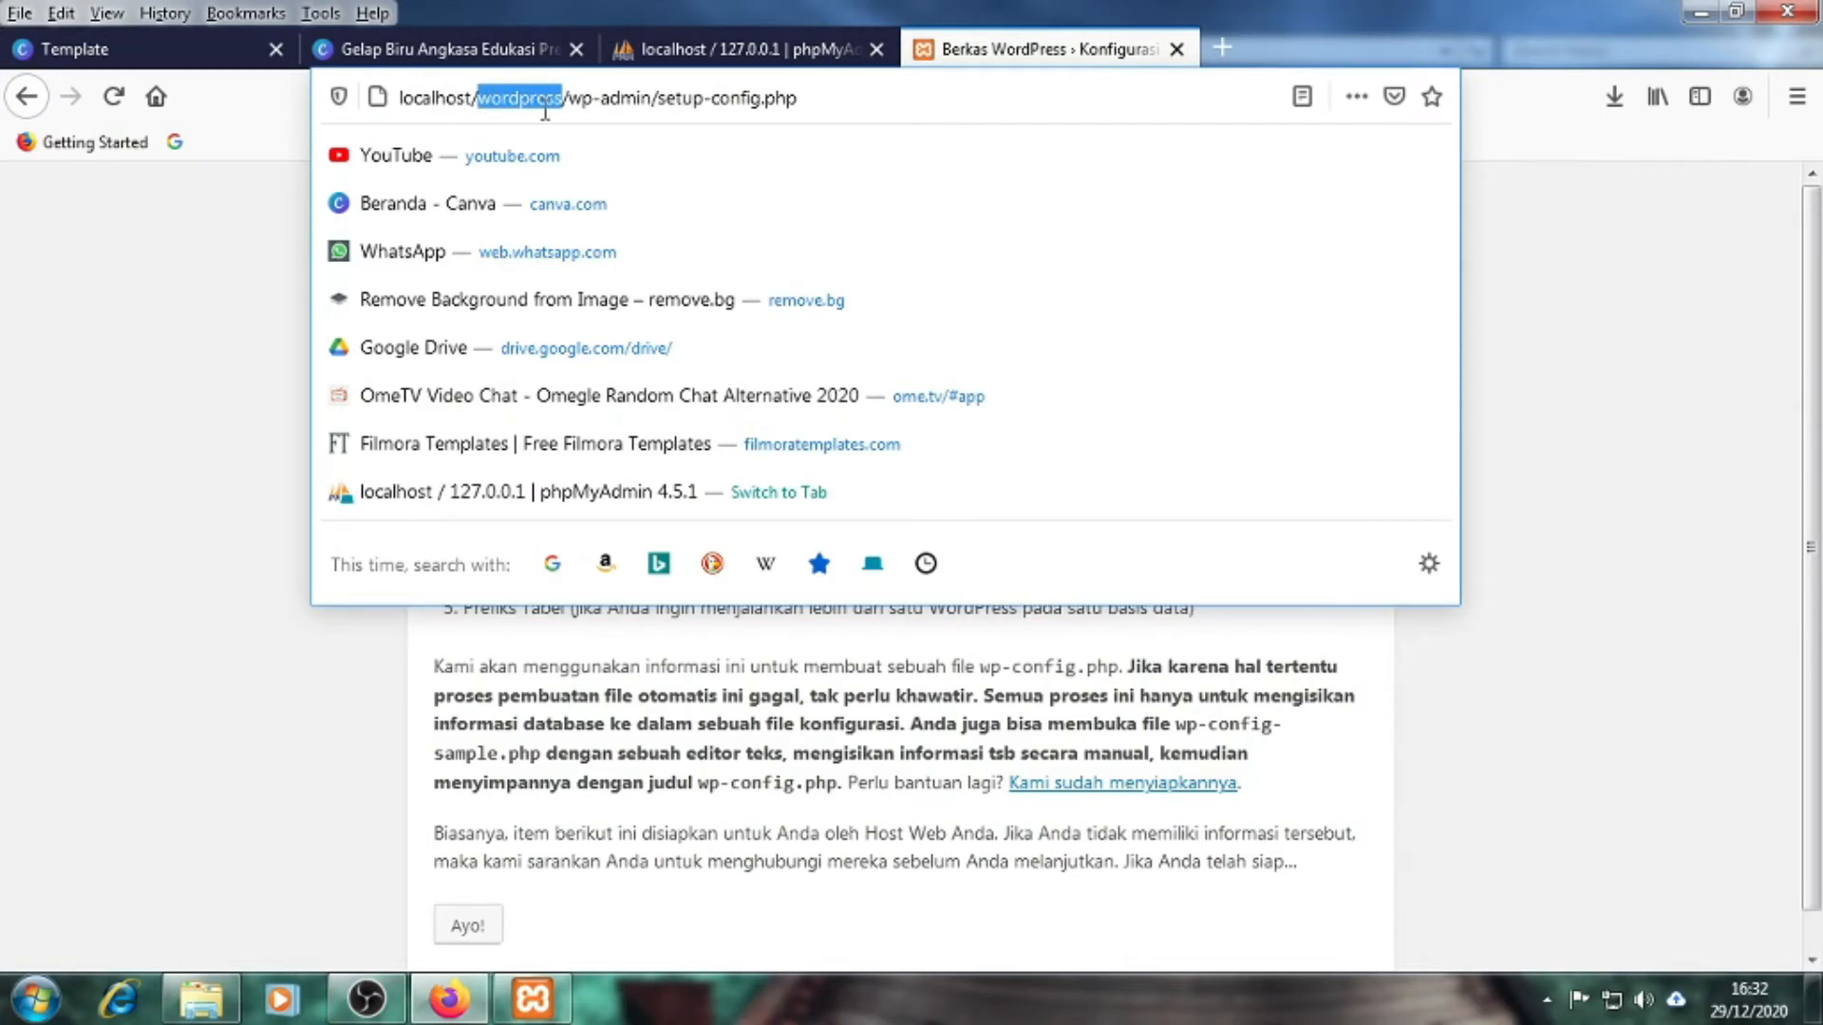
pyautogui.click(155, 394)
pyautogui.click(479, 99)
pyautogui.doubleClick(491, 99)
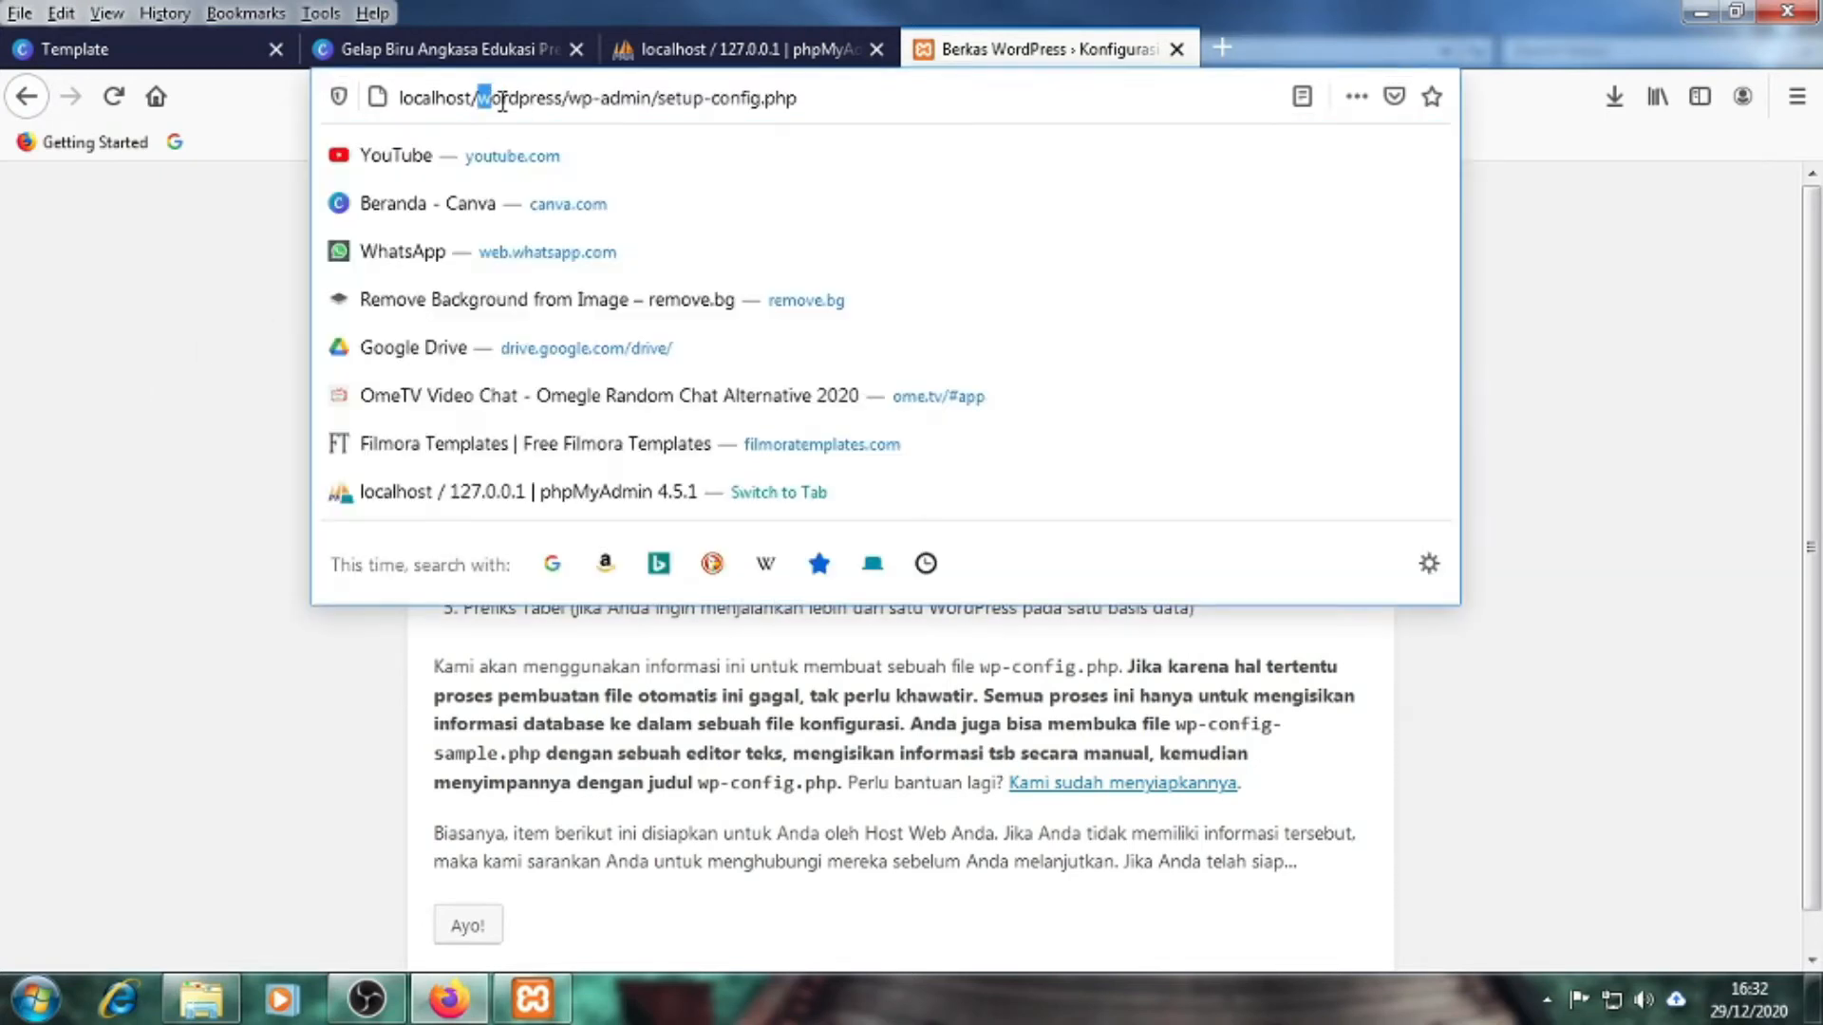
pyautogui.click(171, 395)
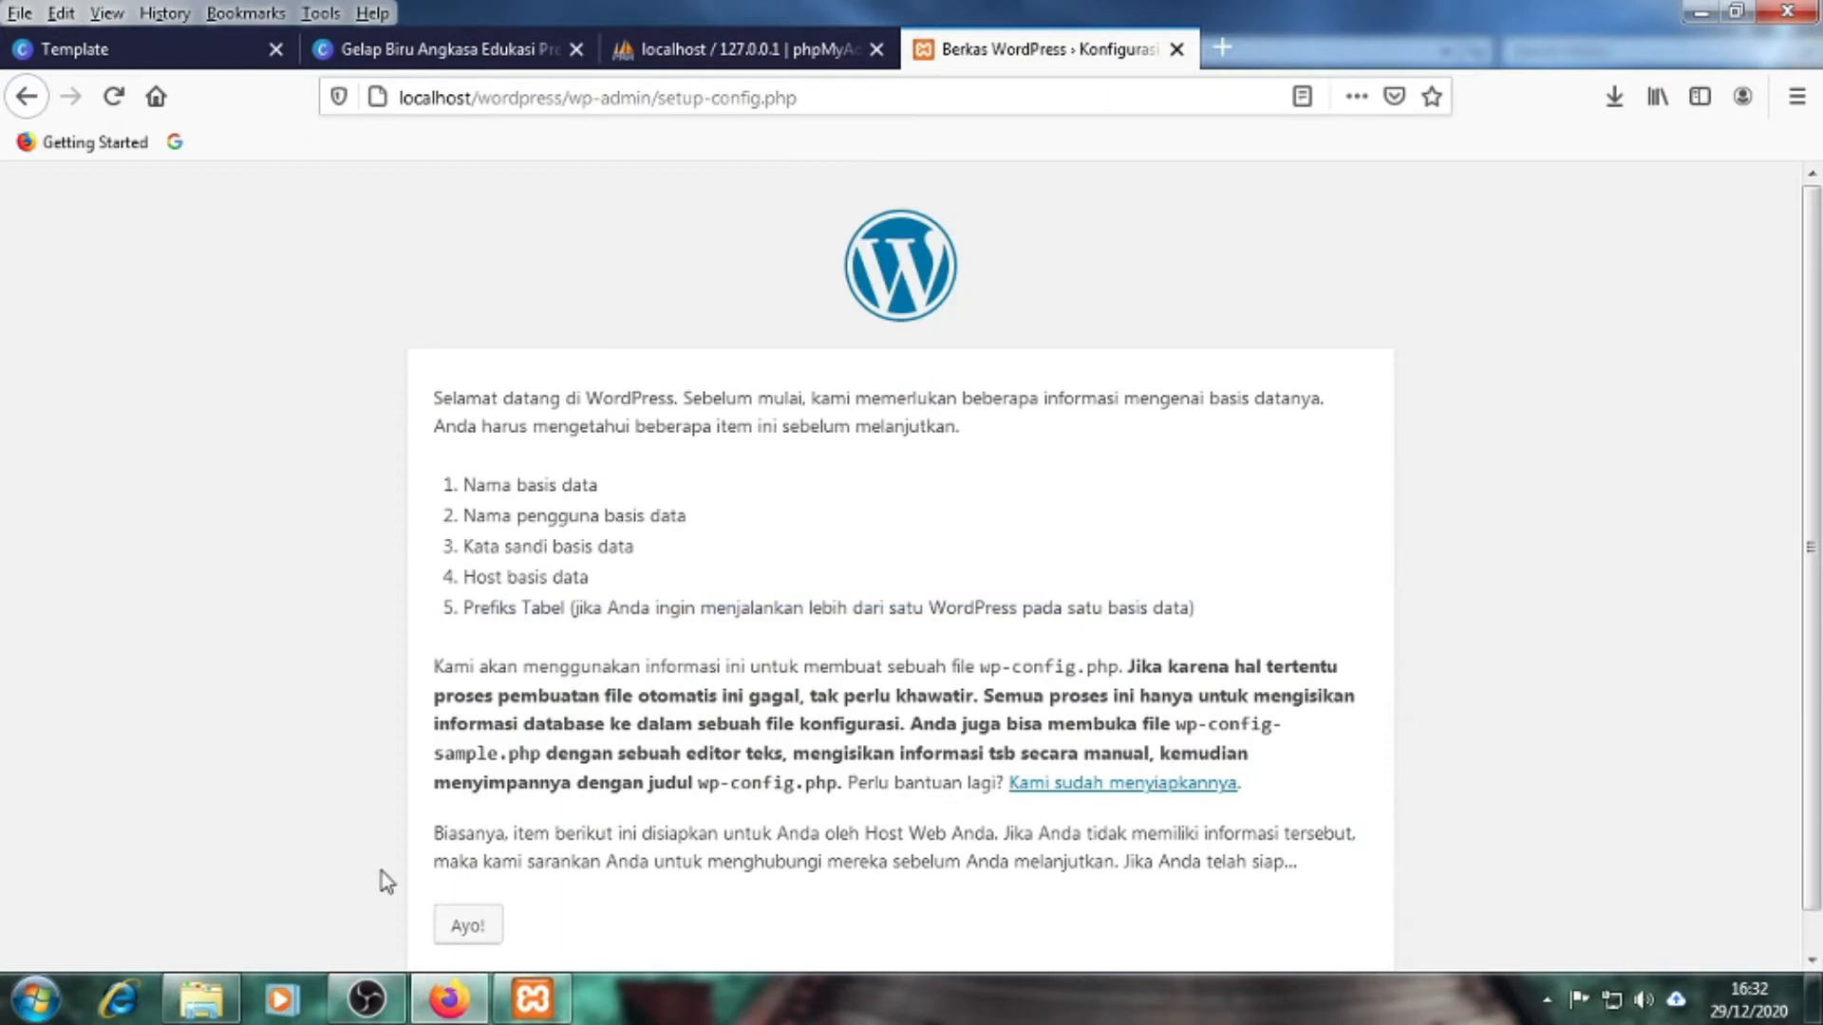
pyautogui.click(211, 997)
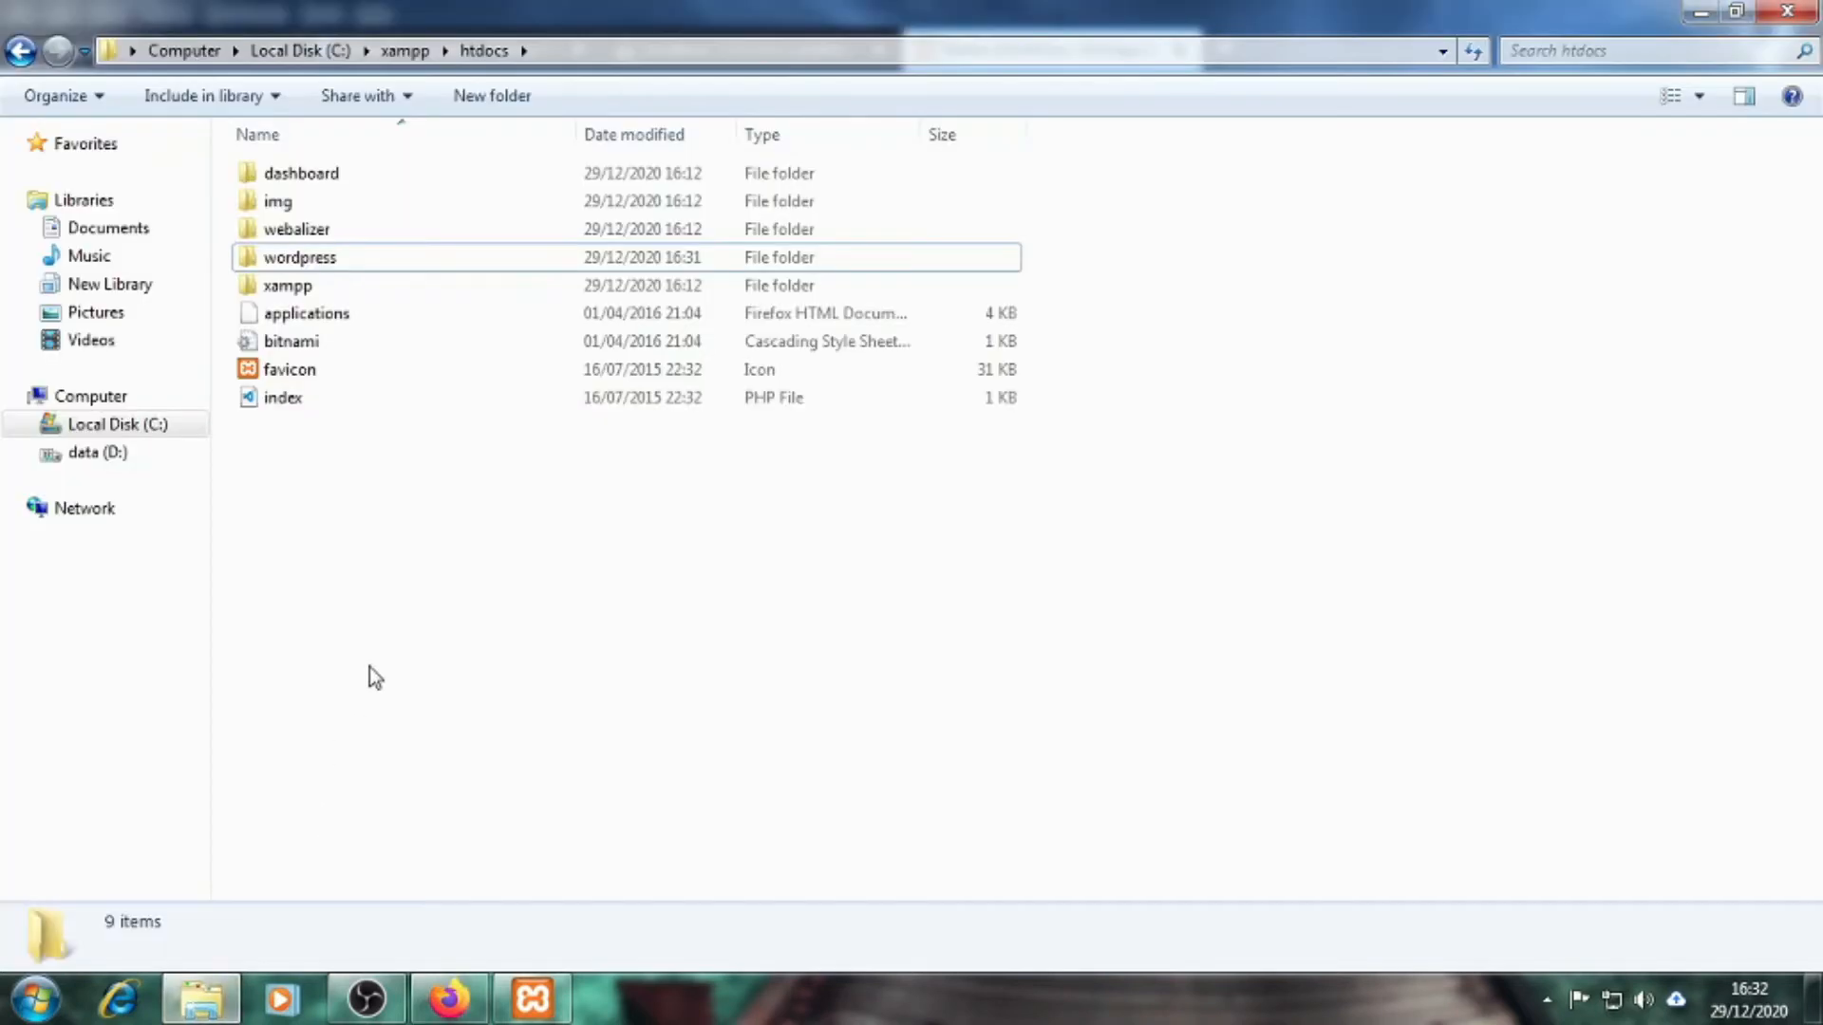
# In htdocs, append 3 to the wordpress folder's name so it becomes wordpress3
pyautogui.click(20, 53)
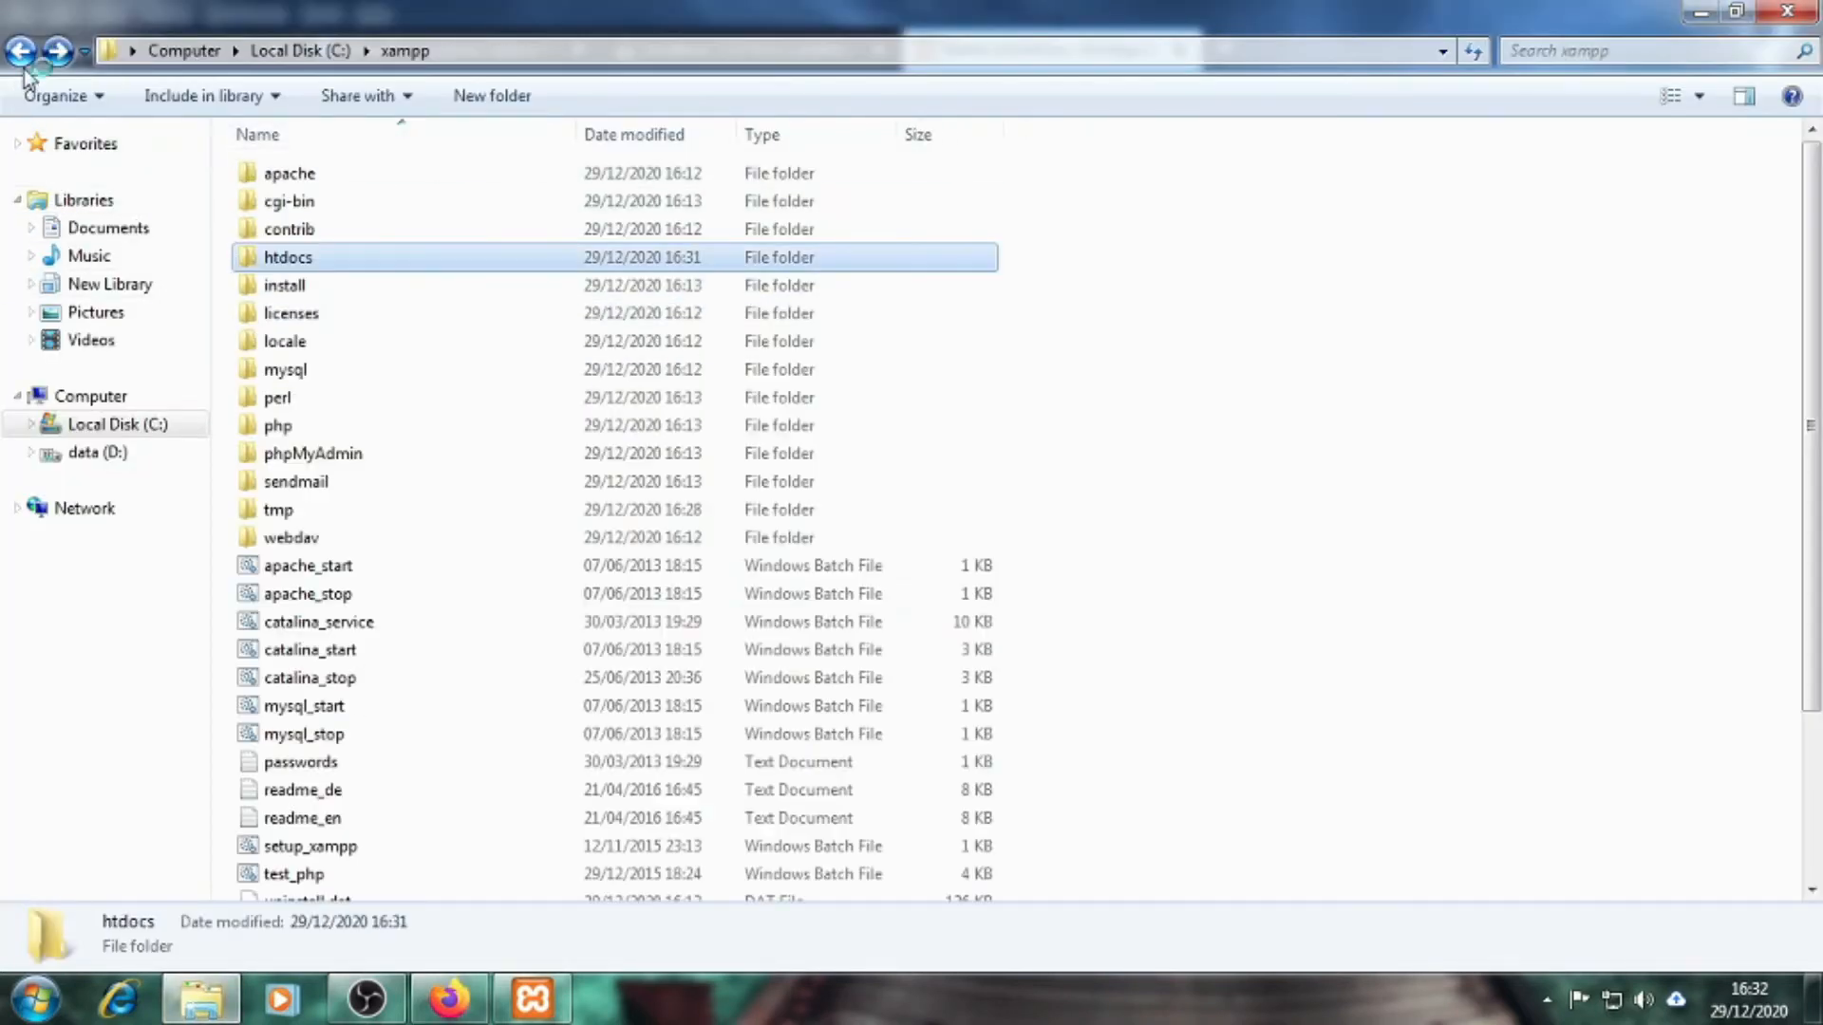
pyautogui.doubleClick(285, 256)
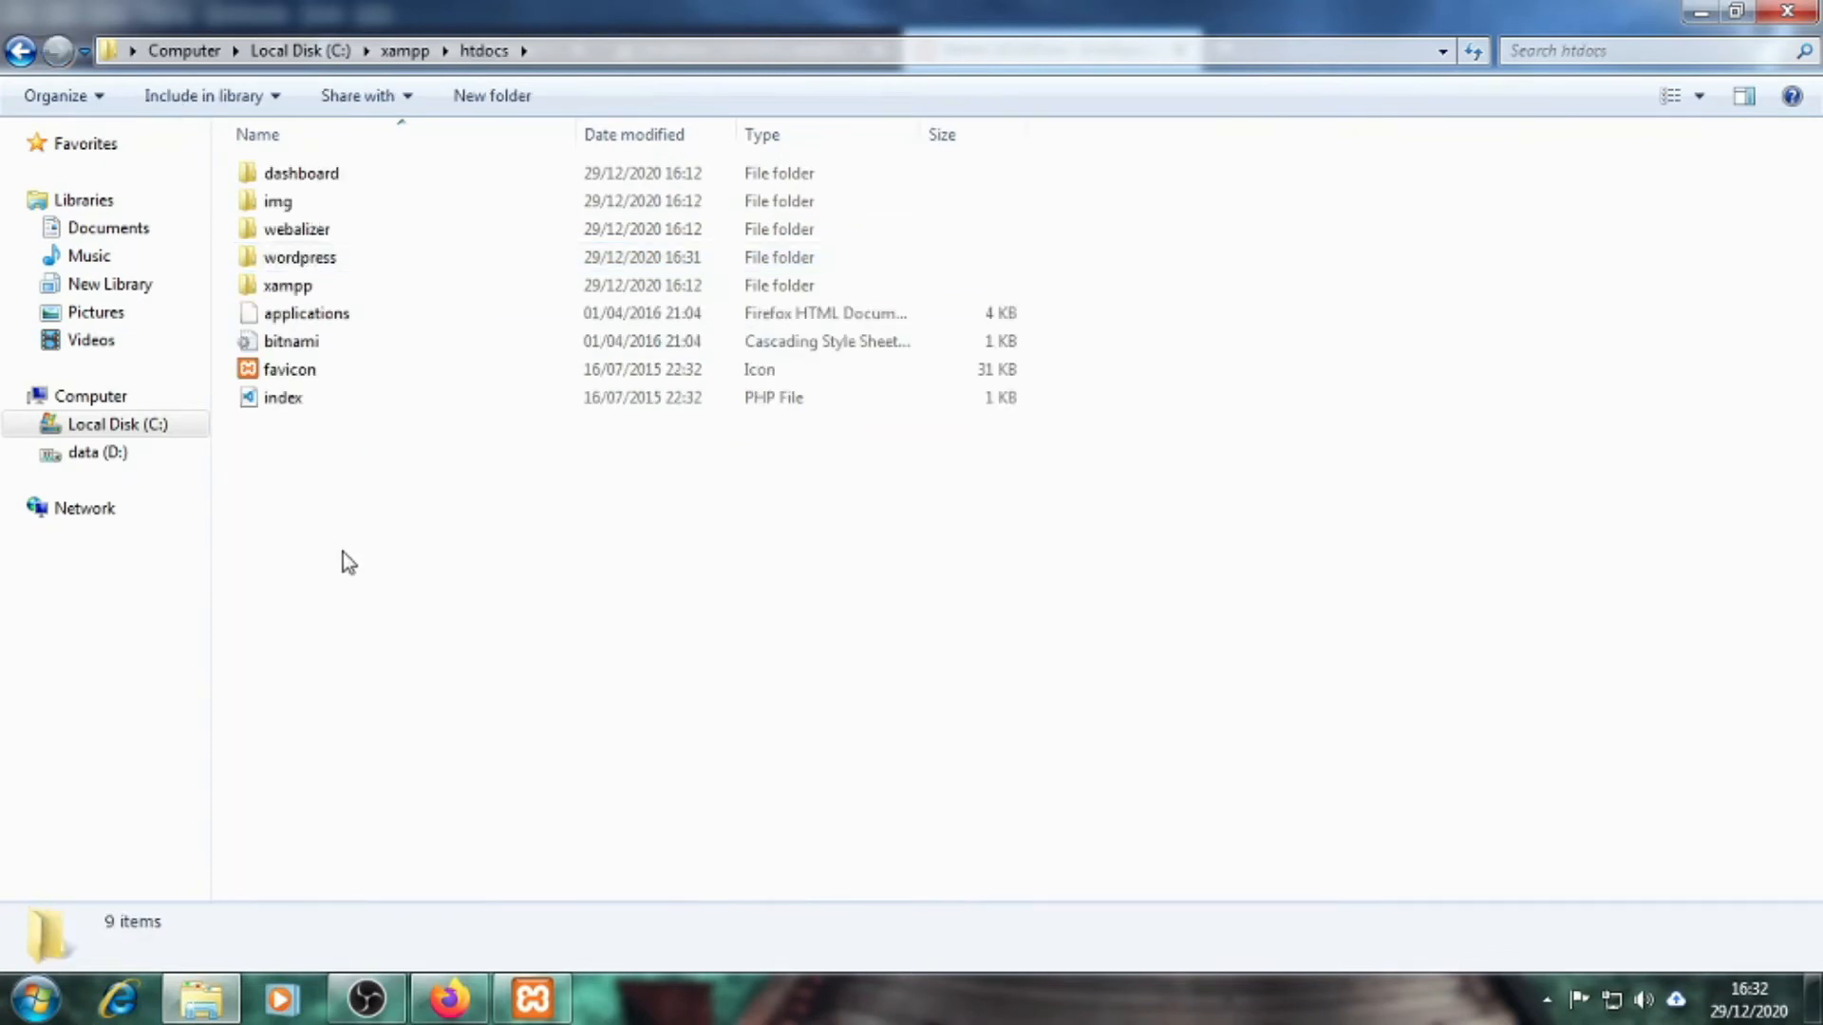
pyautogui.click(315, 256)
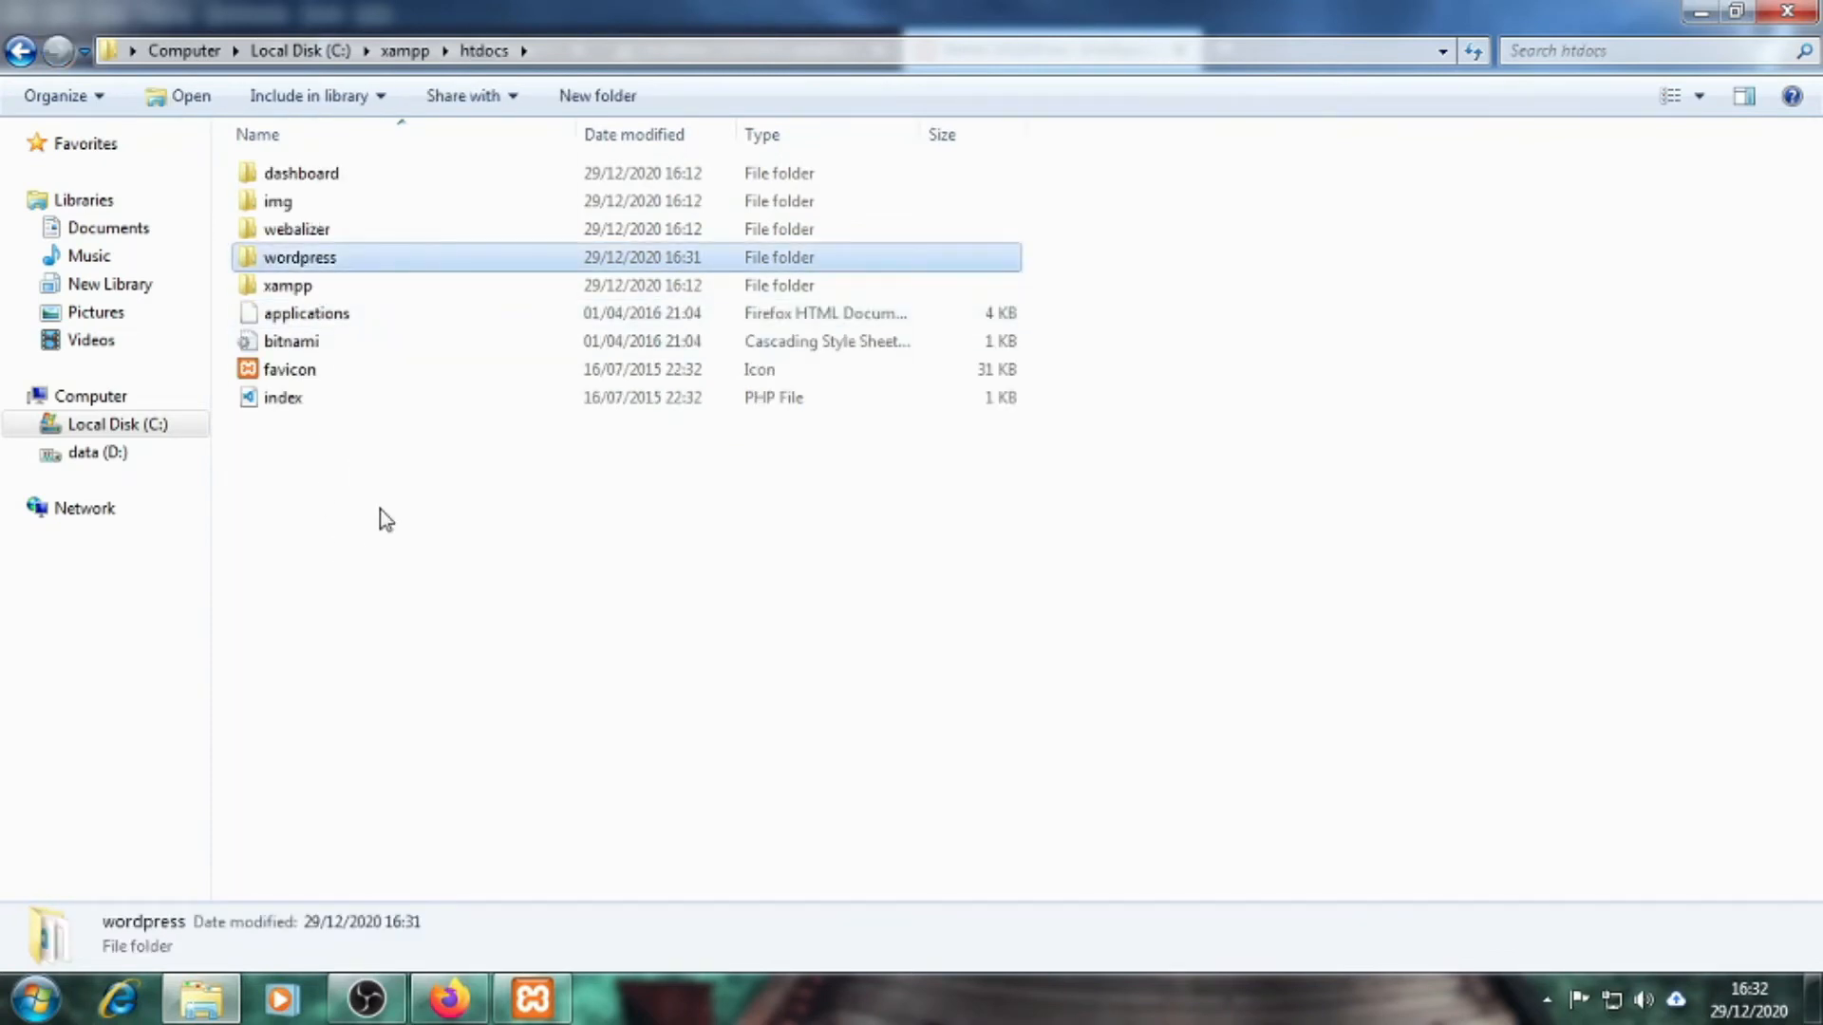
pyautogui.click(380, 509)
pyautogui.click(333, 270)
pyautogui.click(352, 262)
pyautogui.click(352, 261)
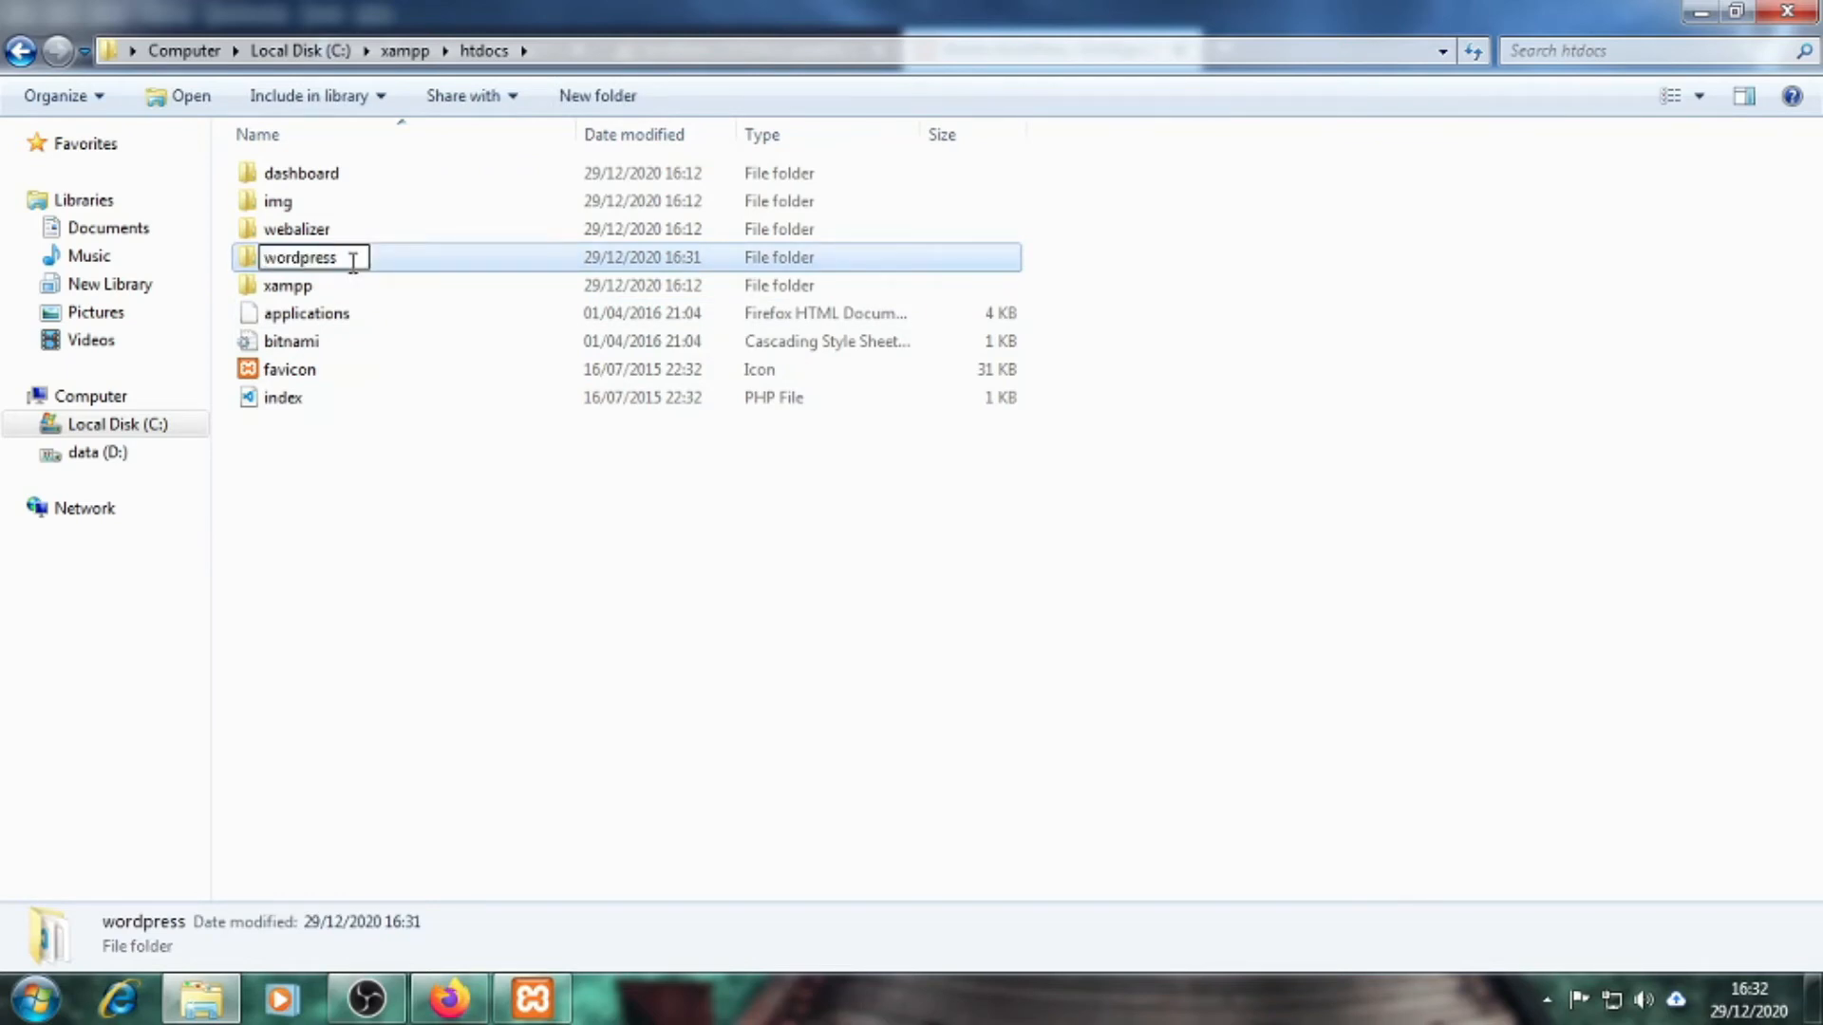
pyautogui.write('3')
pyautogui.click(425, 545)
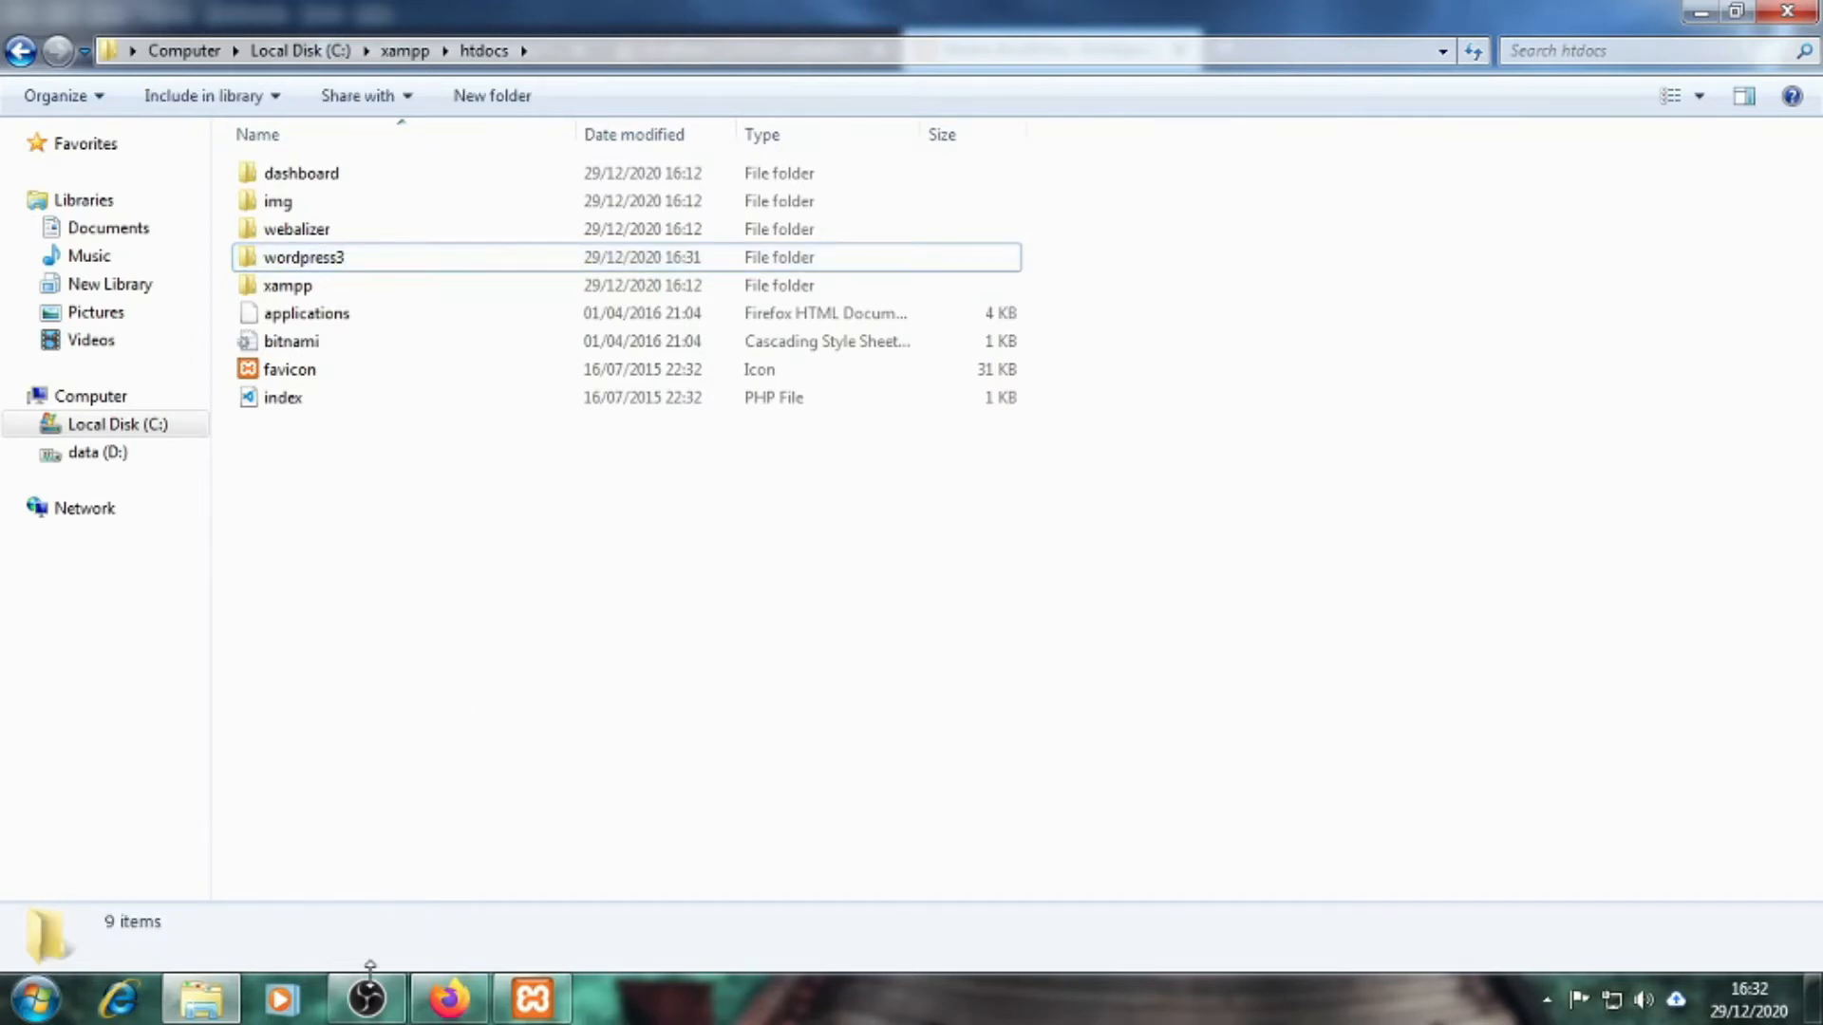
# Change the browser address to localhost/wordpress3 and load the WordPress setup page
pyautogui.click(449, 1001)
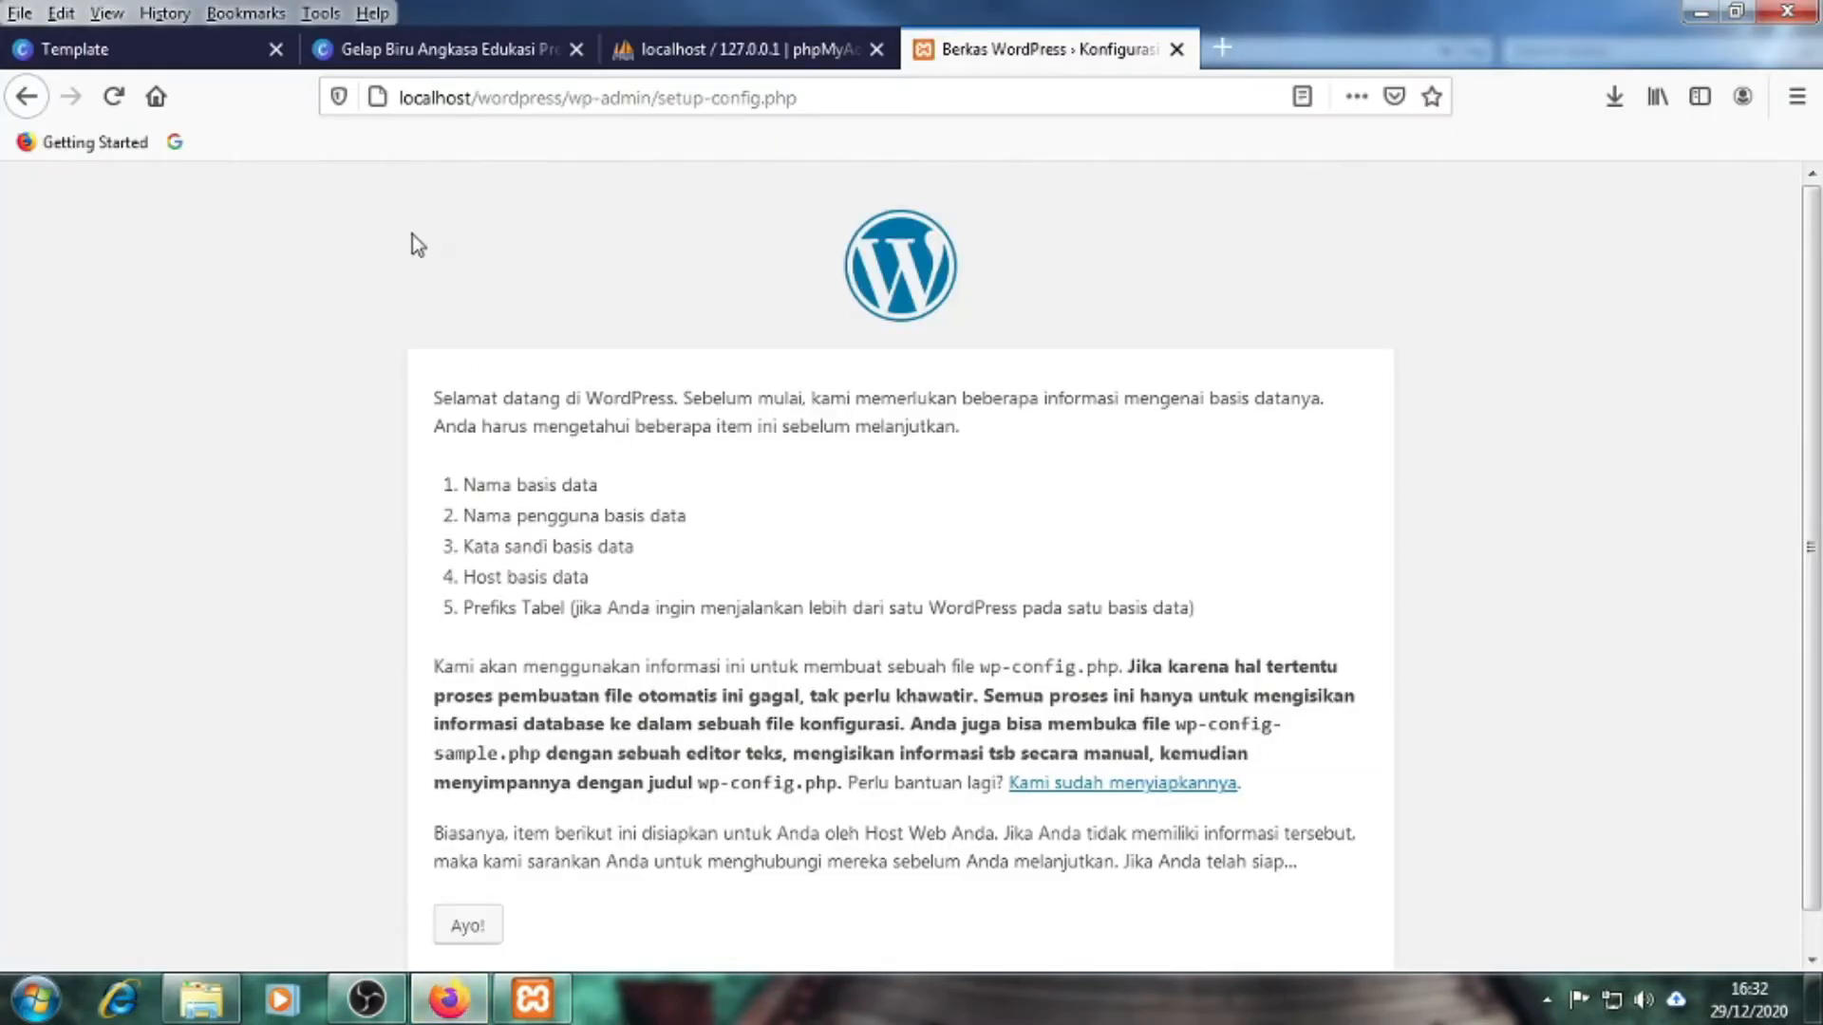
pyautogui.moveTo(564, 99); pyautogui.dragTo(833, 102)
pyautogui.press('BackSpace')
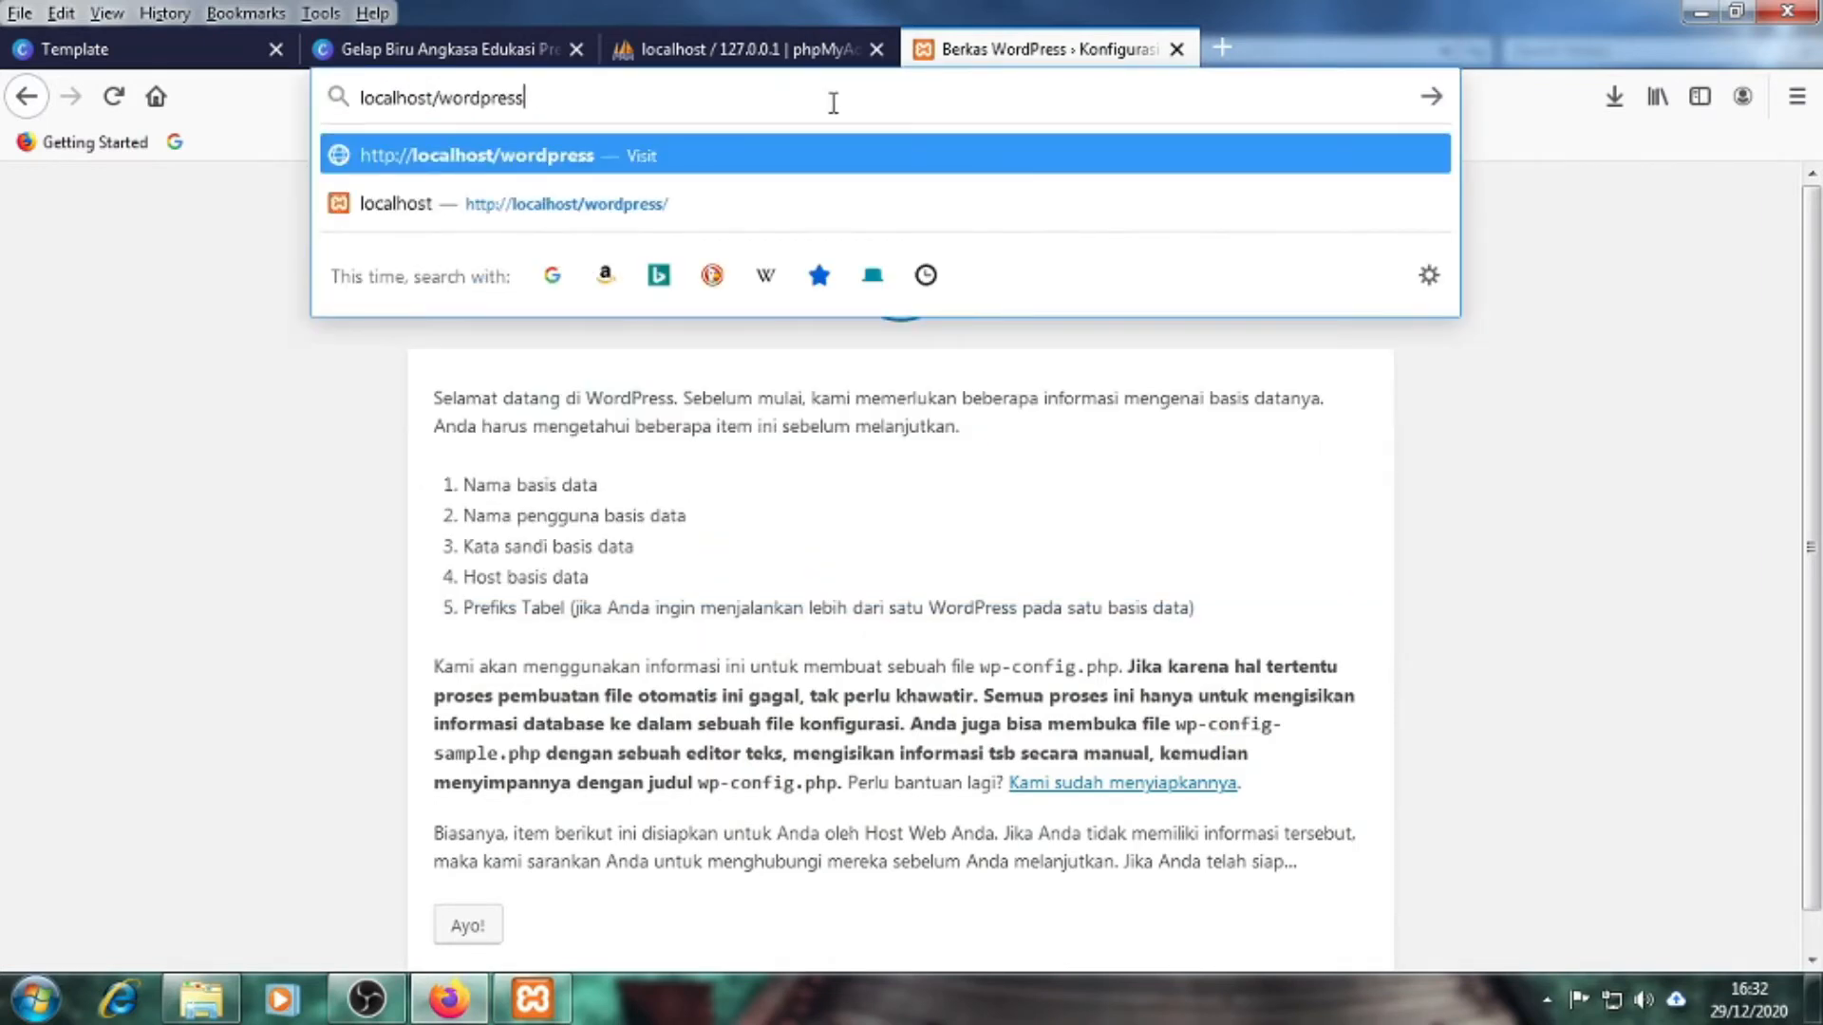
pyautogui.write('3')
pyautogui.press('Return')
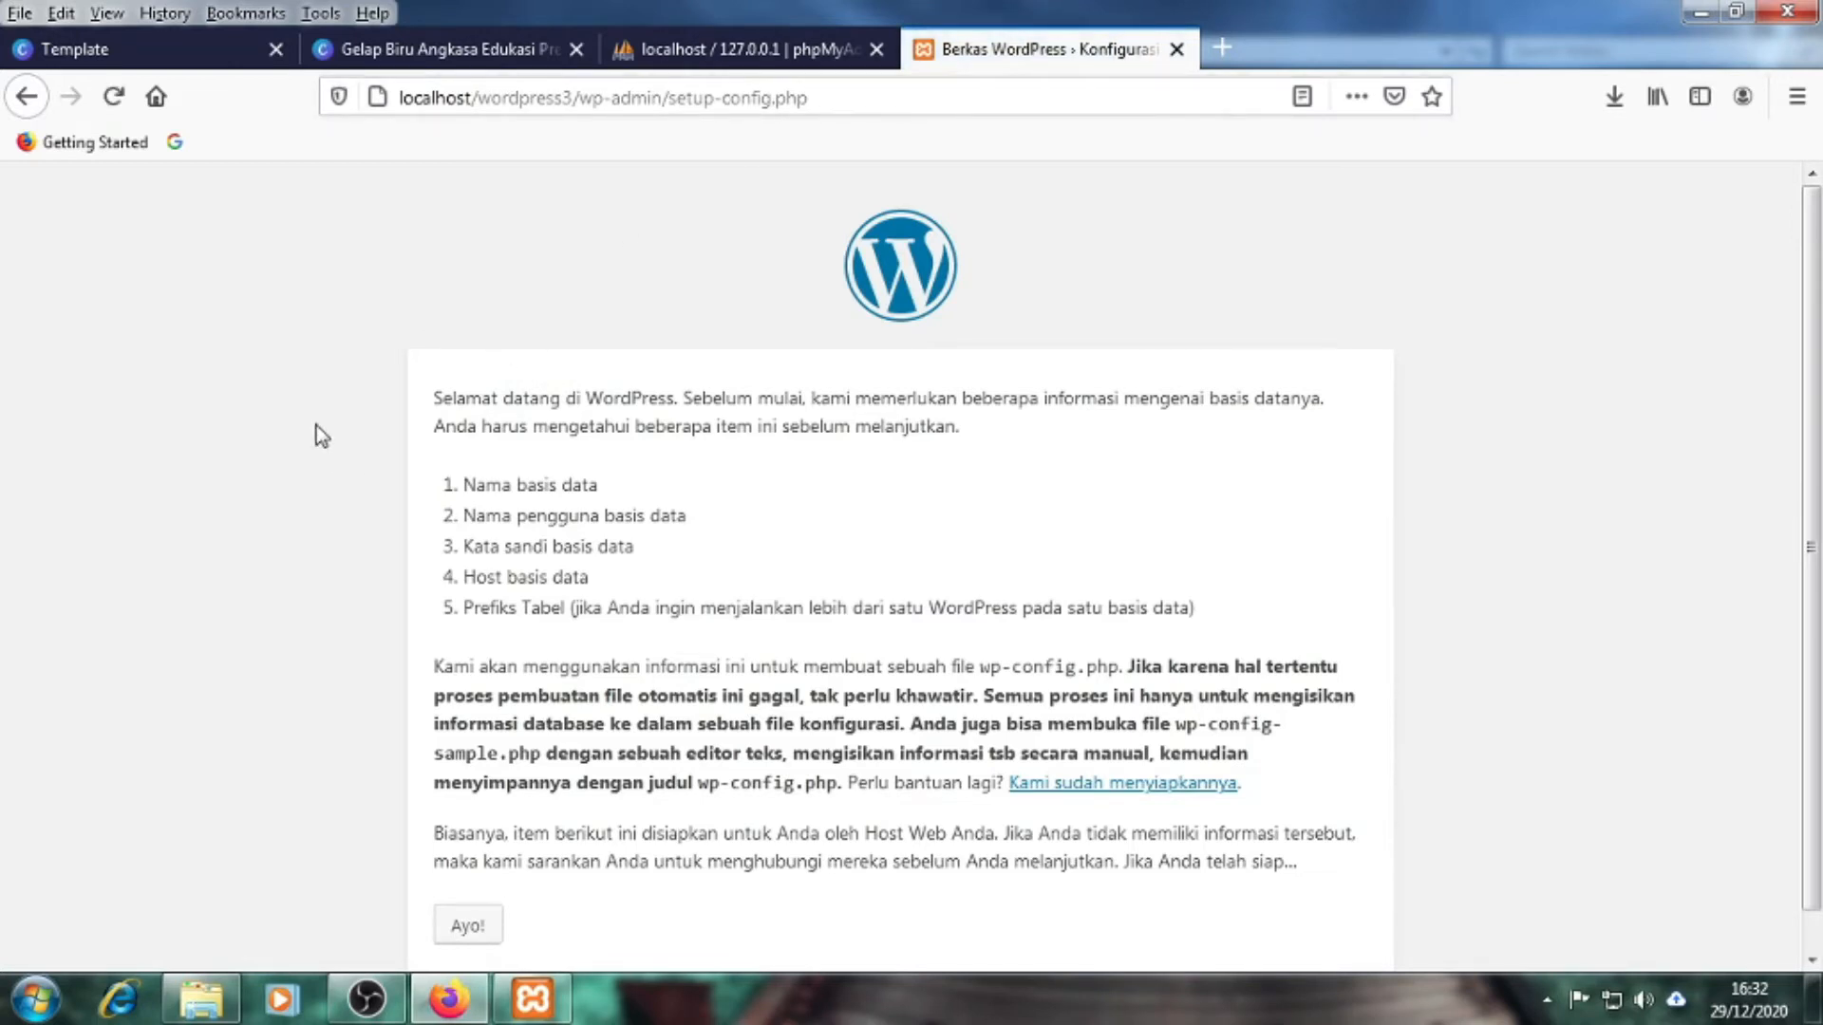
pyautogui.click(520, 97)
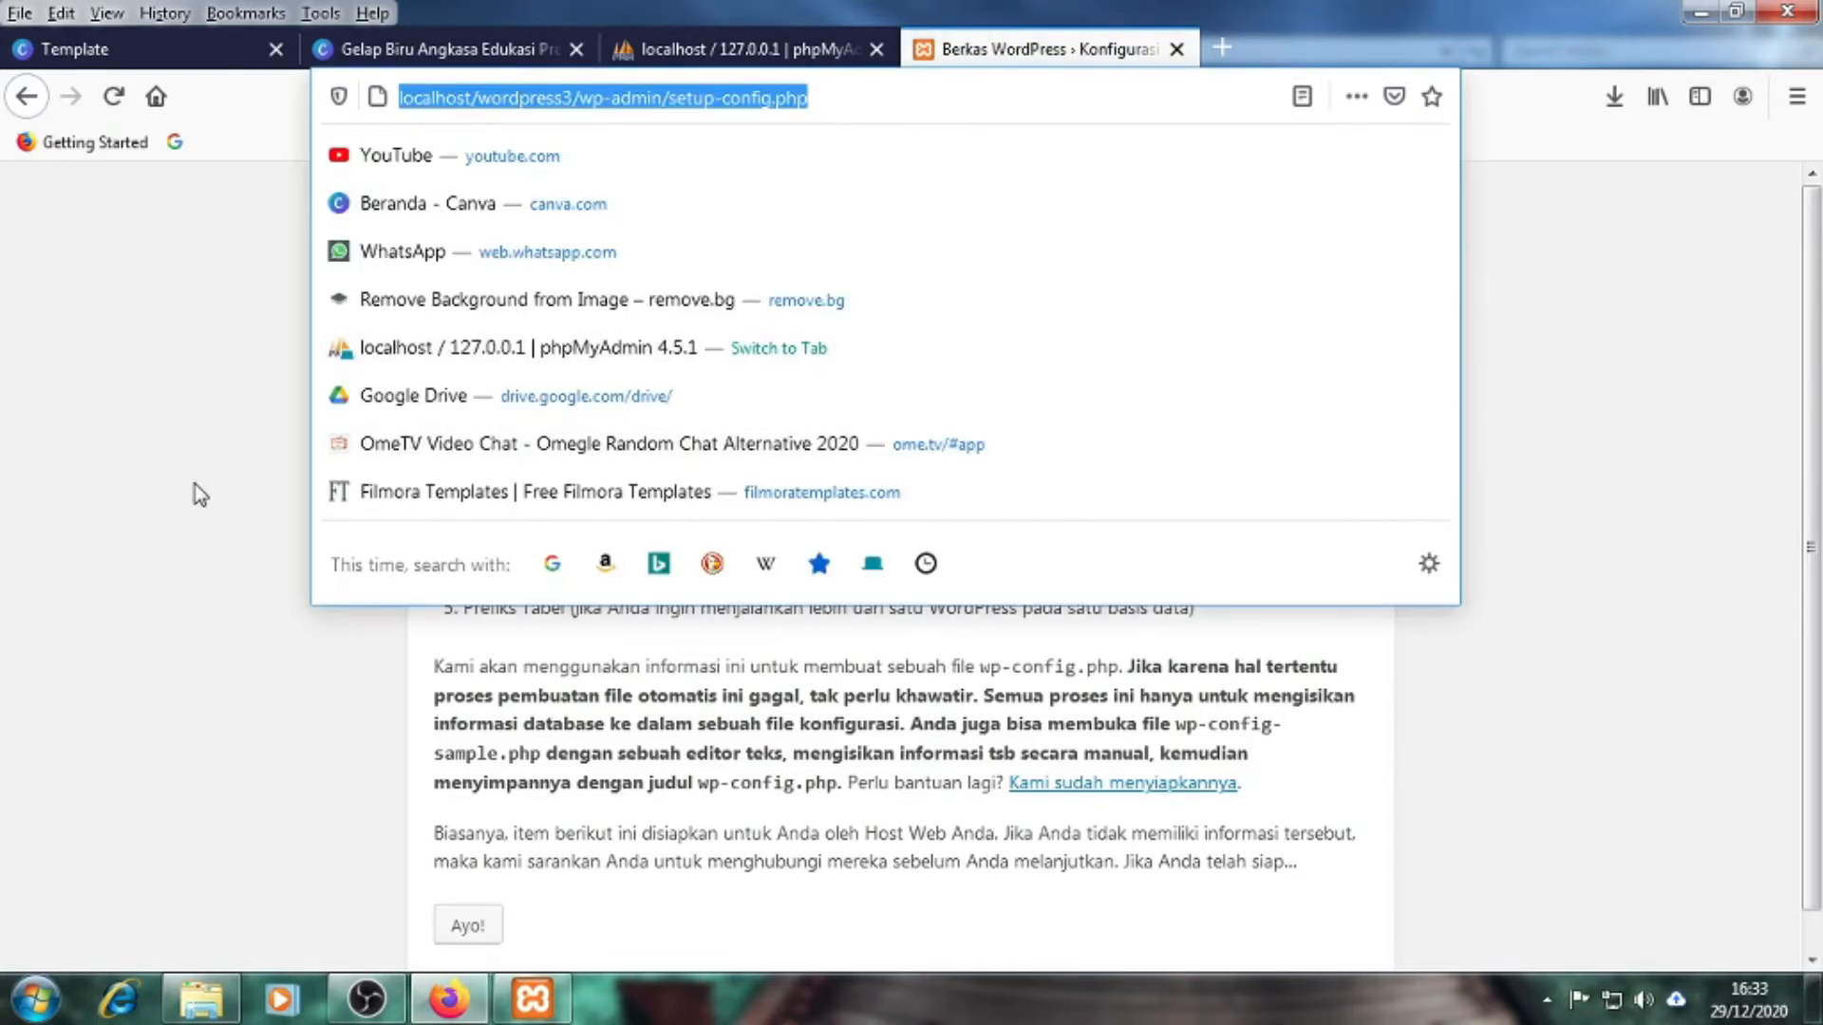
pyautogui.click(202, 492)
# Show that localhost/wordpress returns Object not found while localhost/wordpress3 loads, then go back to htdocs
pyautogui.click(224, 996)
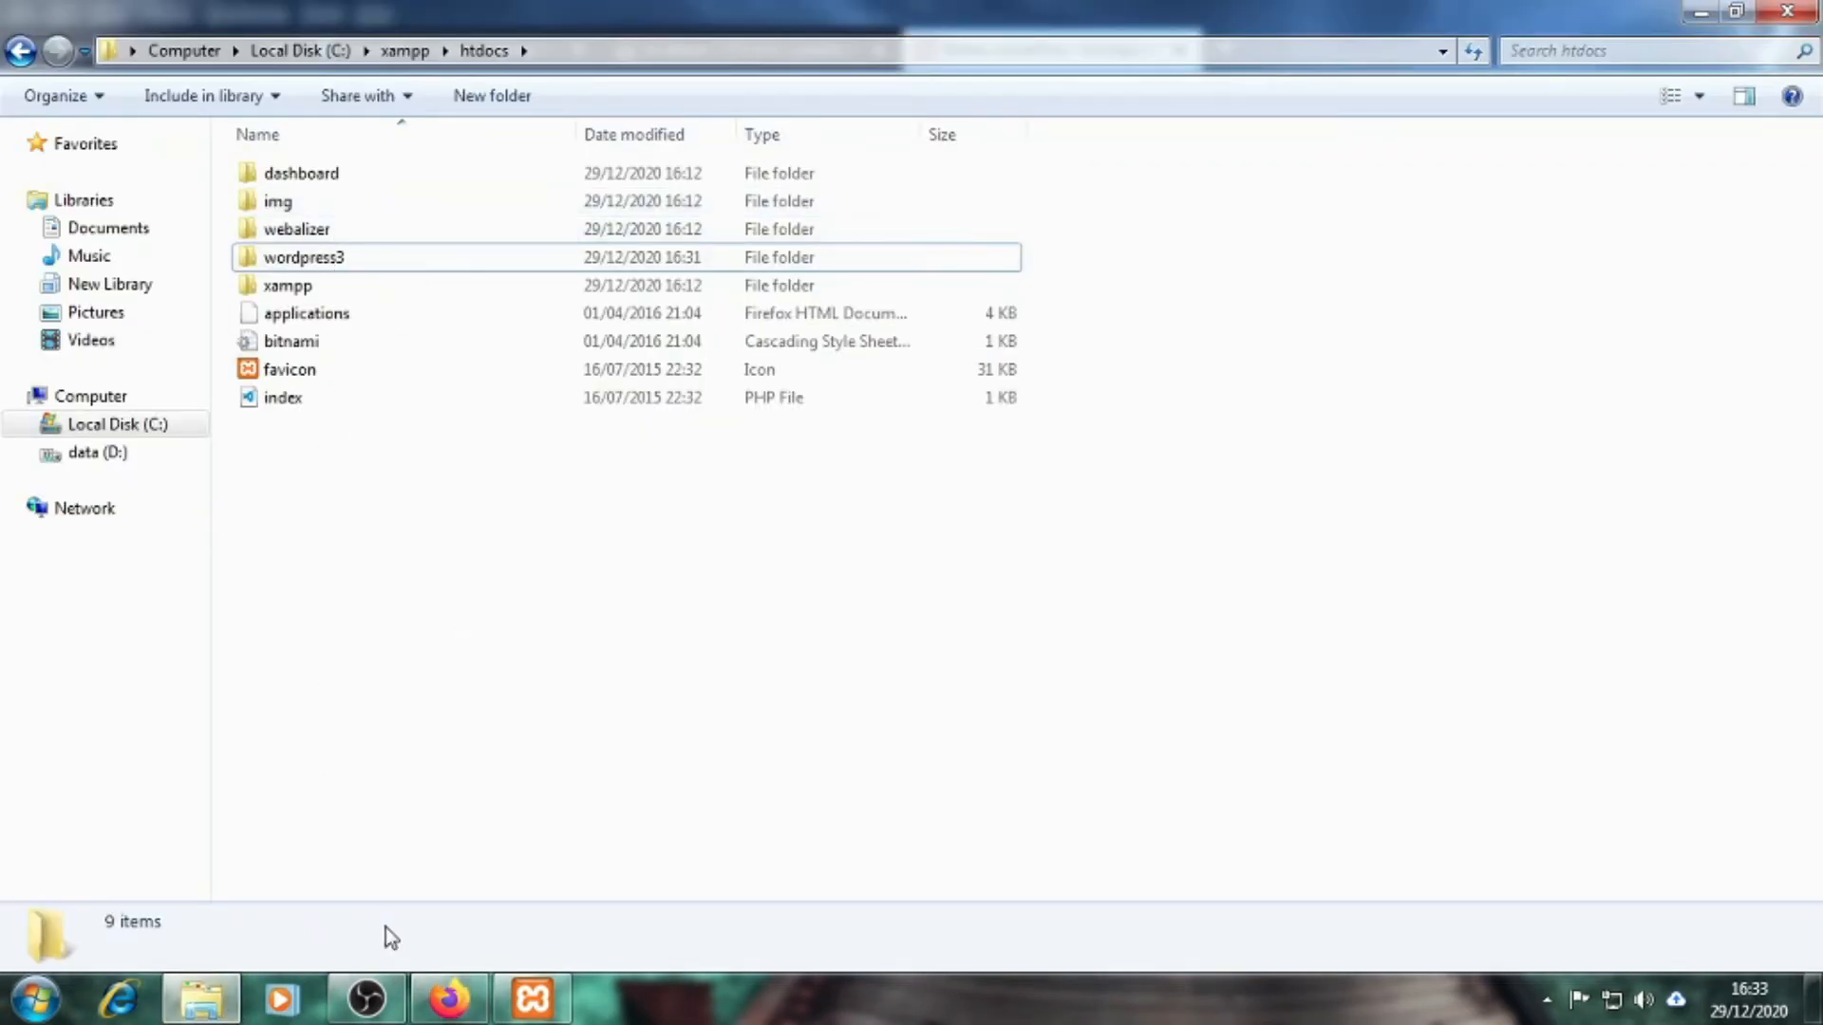
pyautogui.click(449, 999)
pyautogui.moveTo(566, 96); pyautogui.dragTo(840, 107)
pyautogui.press('BackSpace')
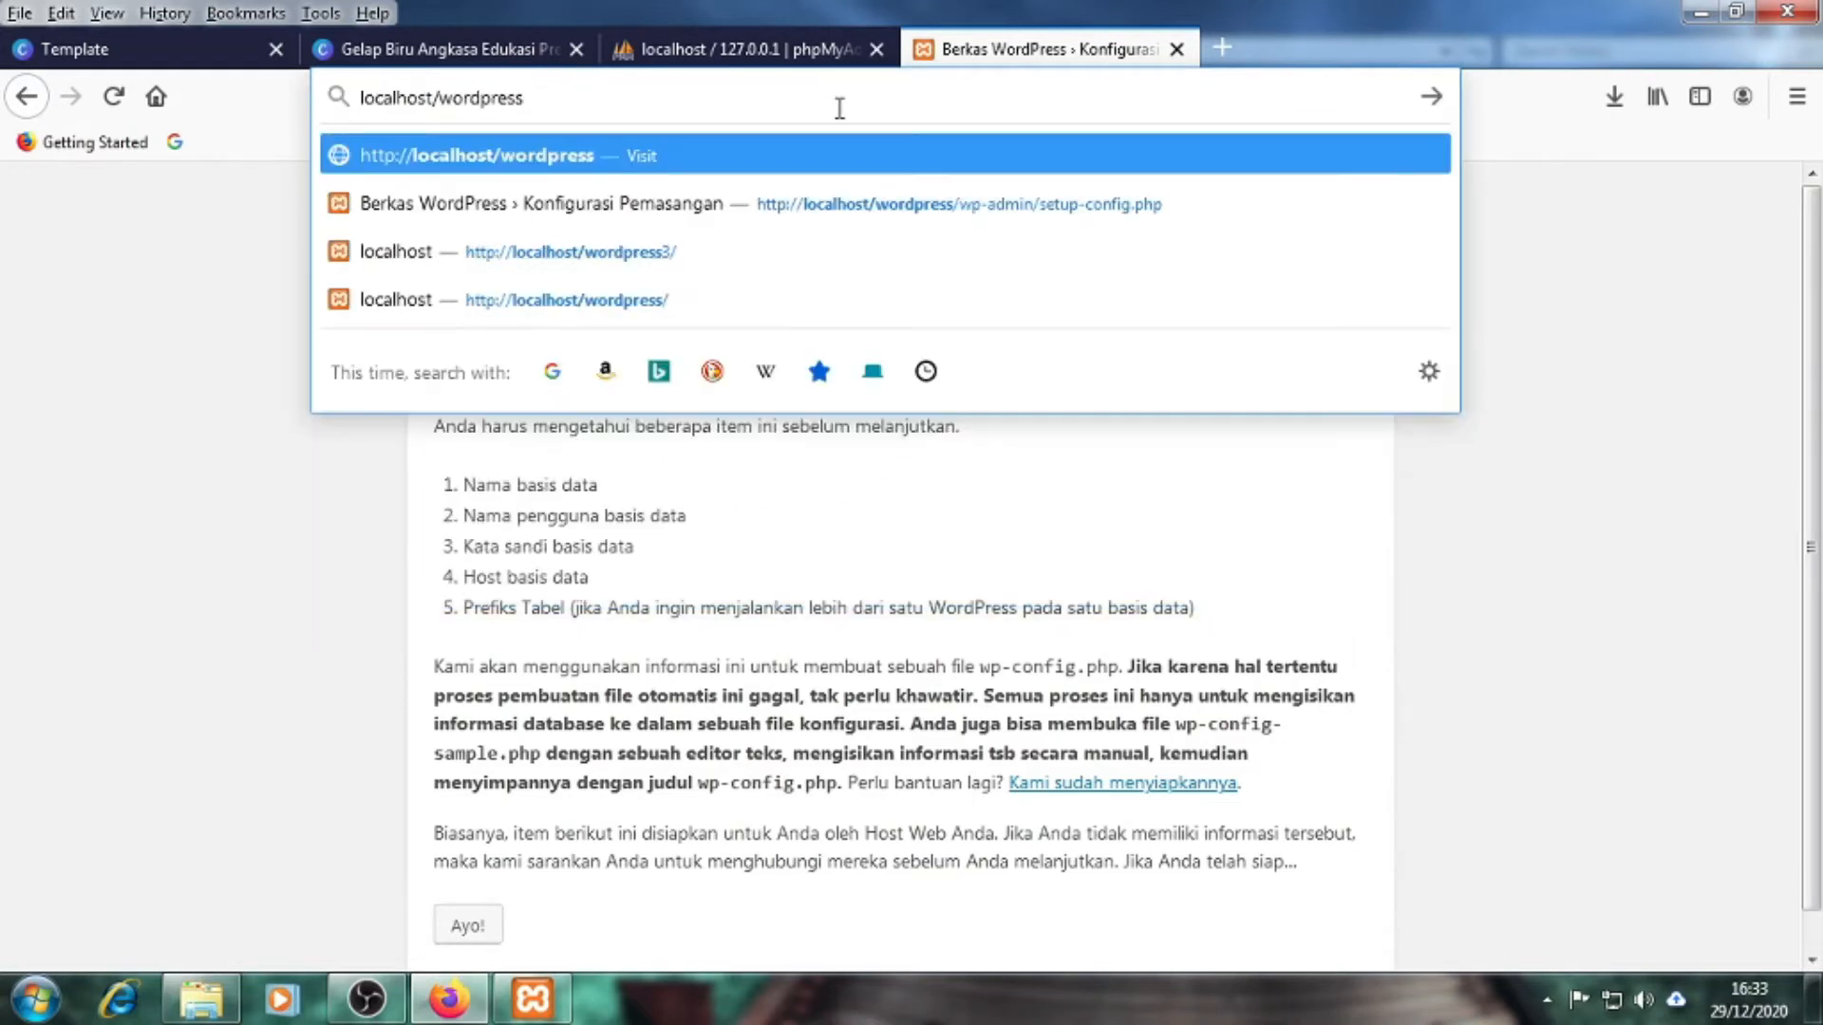
pyautogui.press('Return')
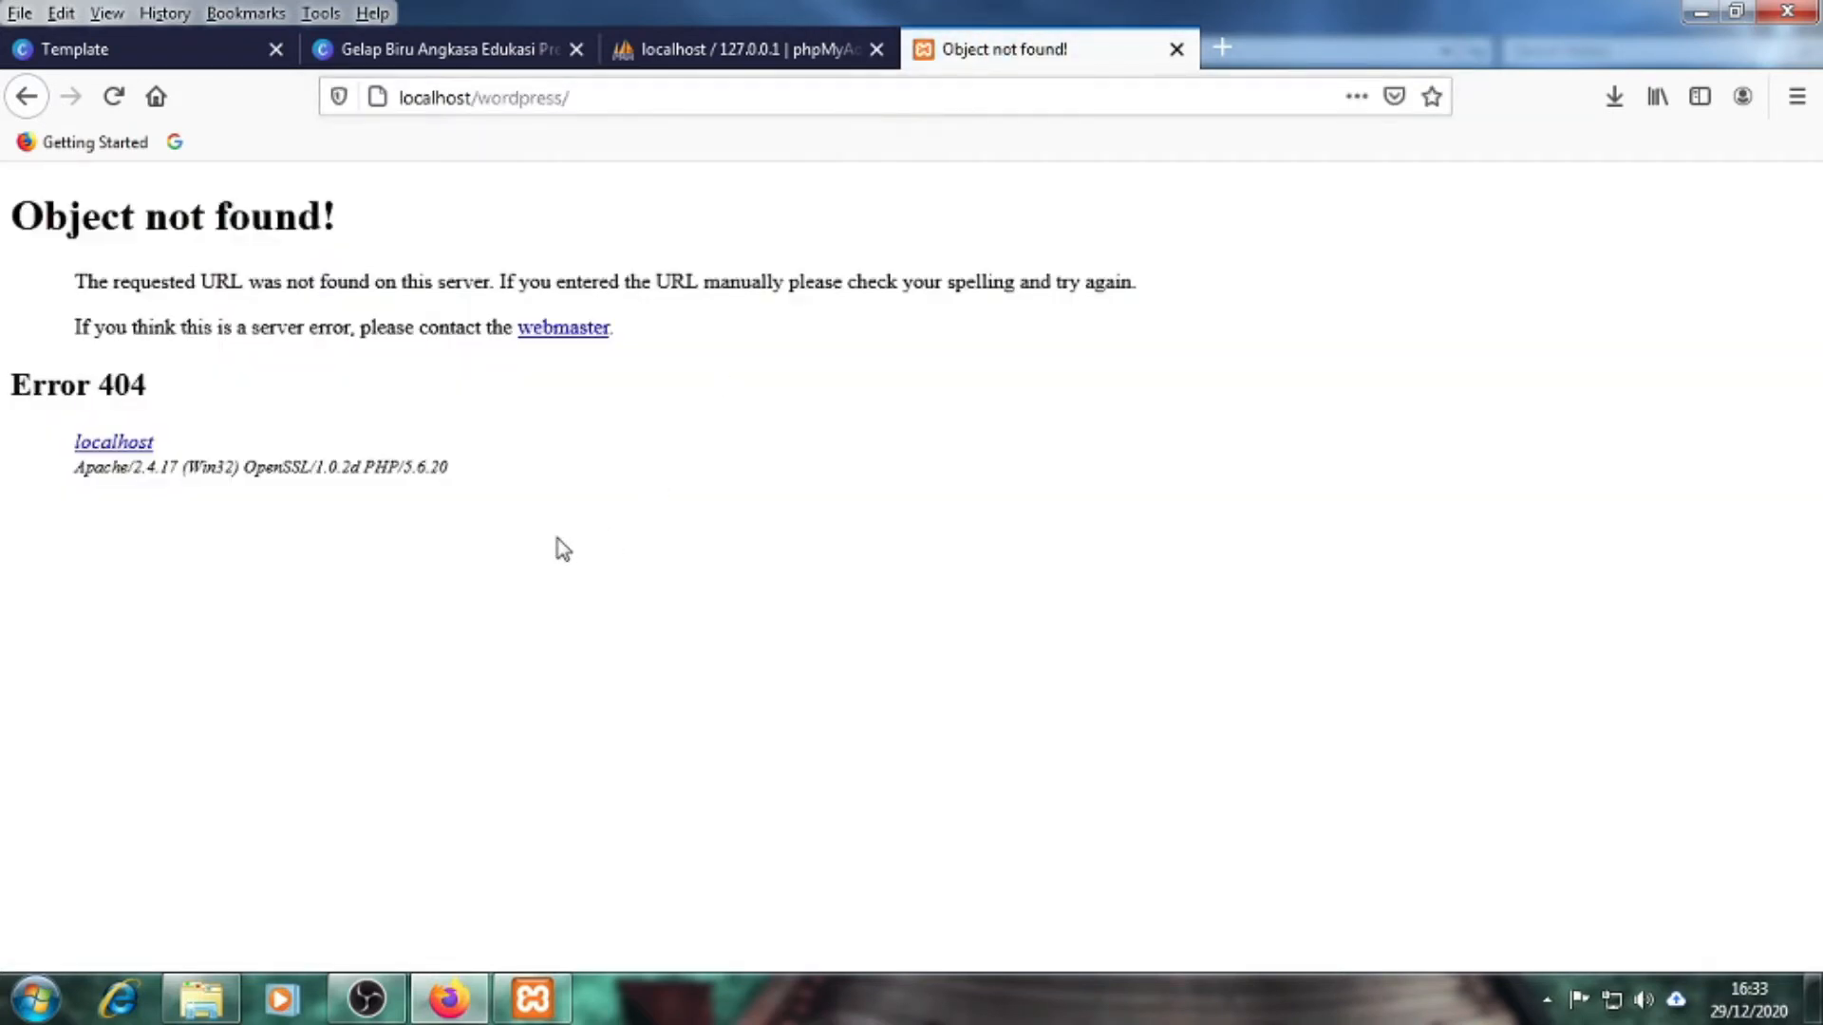
pyautogui.click(567, 99)
pyautogui.write('3')
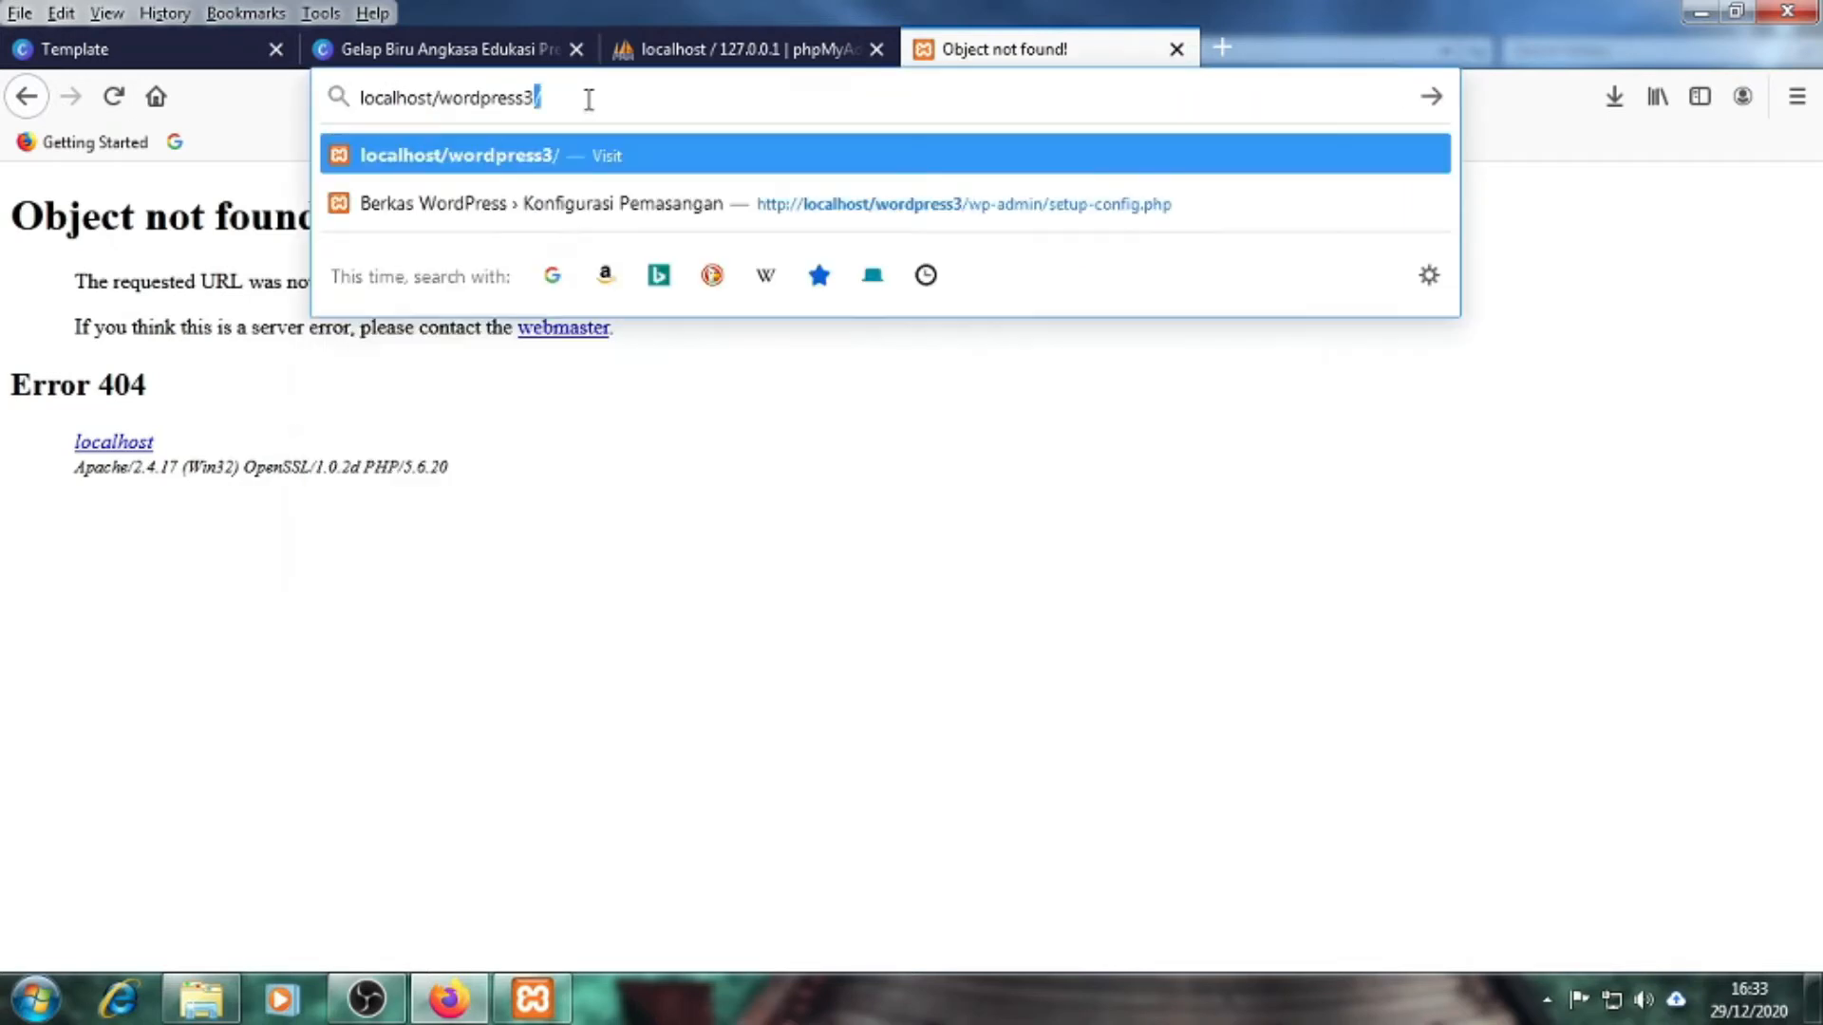
pyautogui.press('Return')
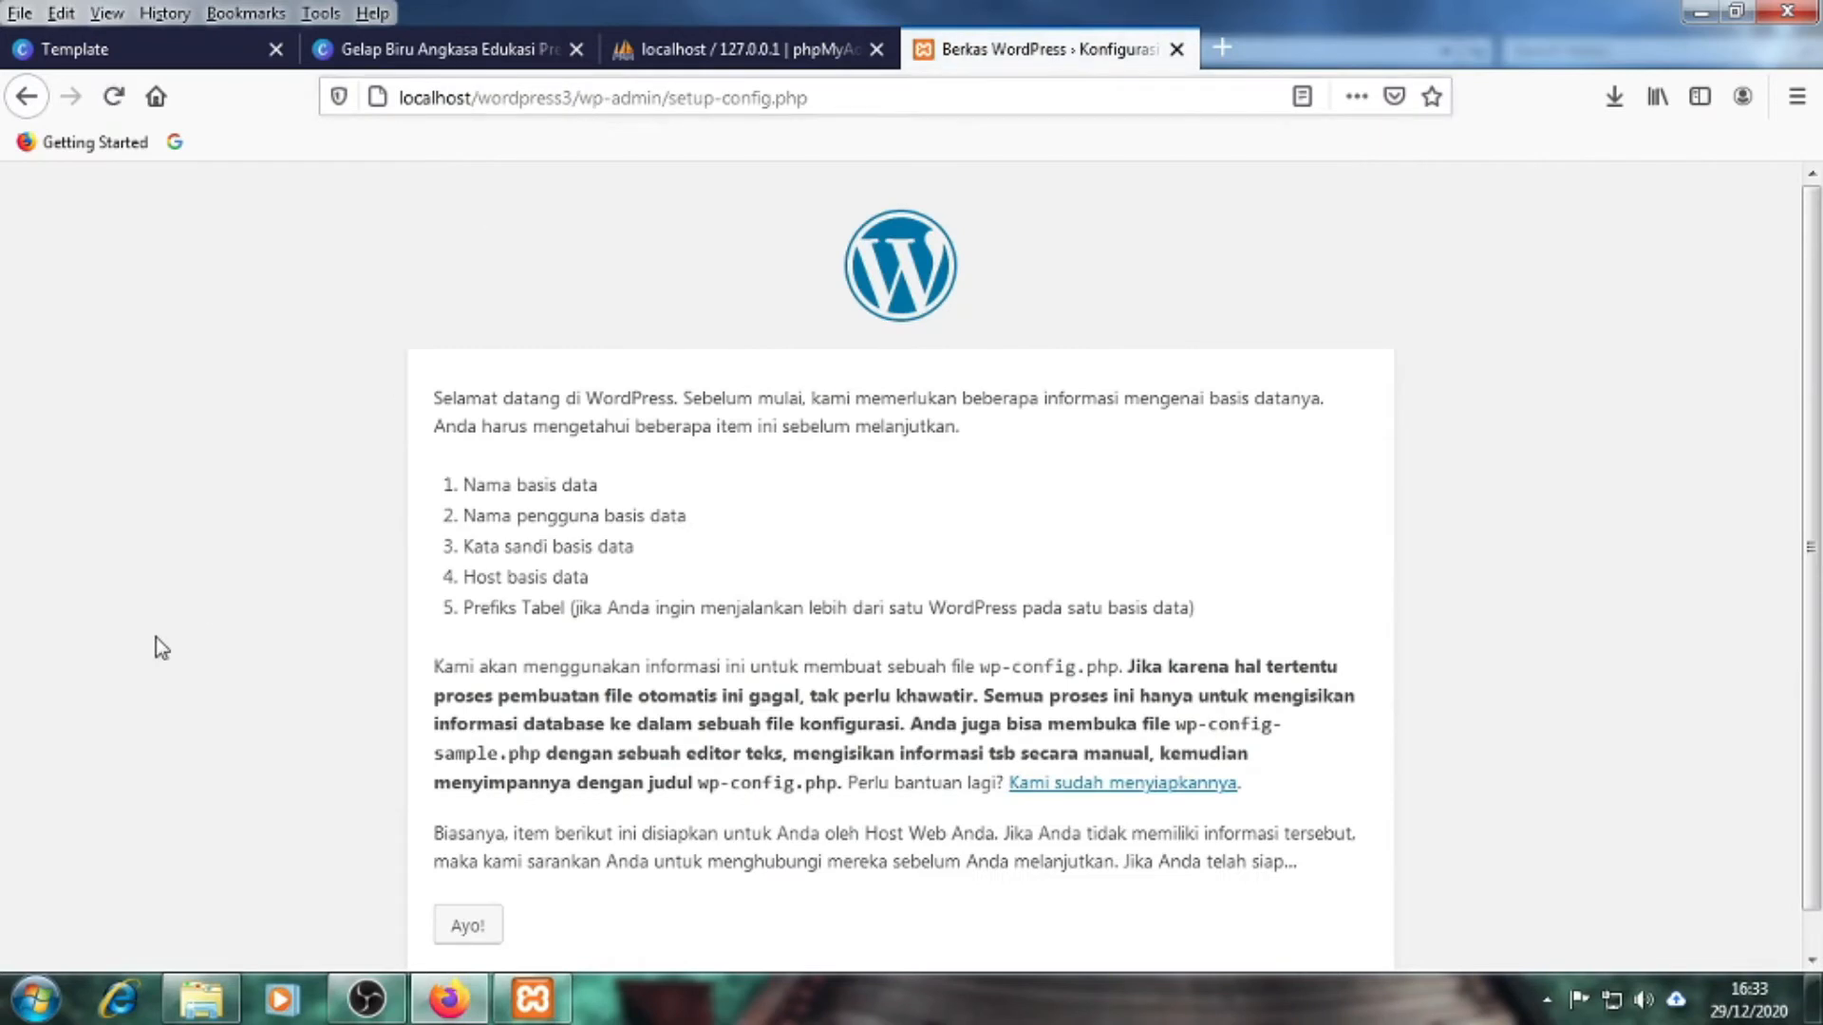
pyautogui.click(201, 997)
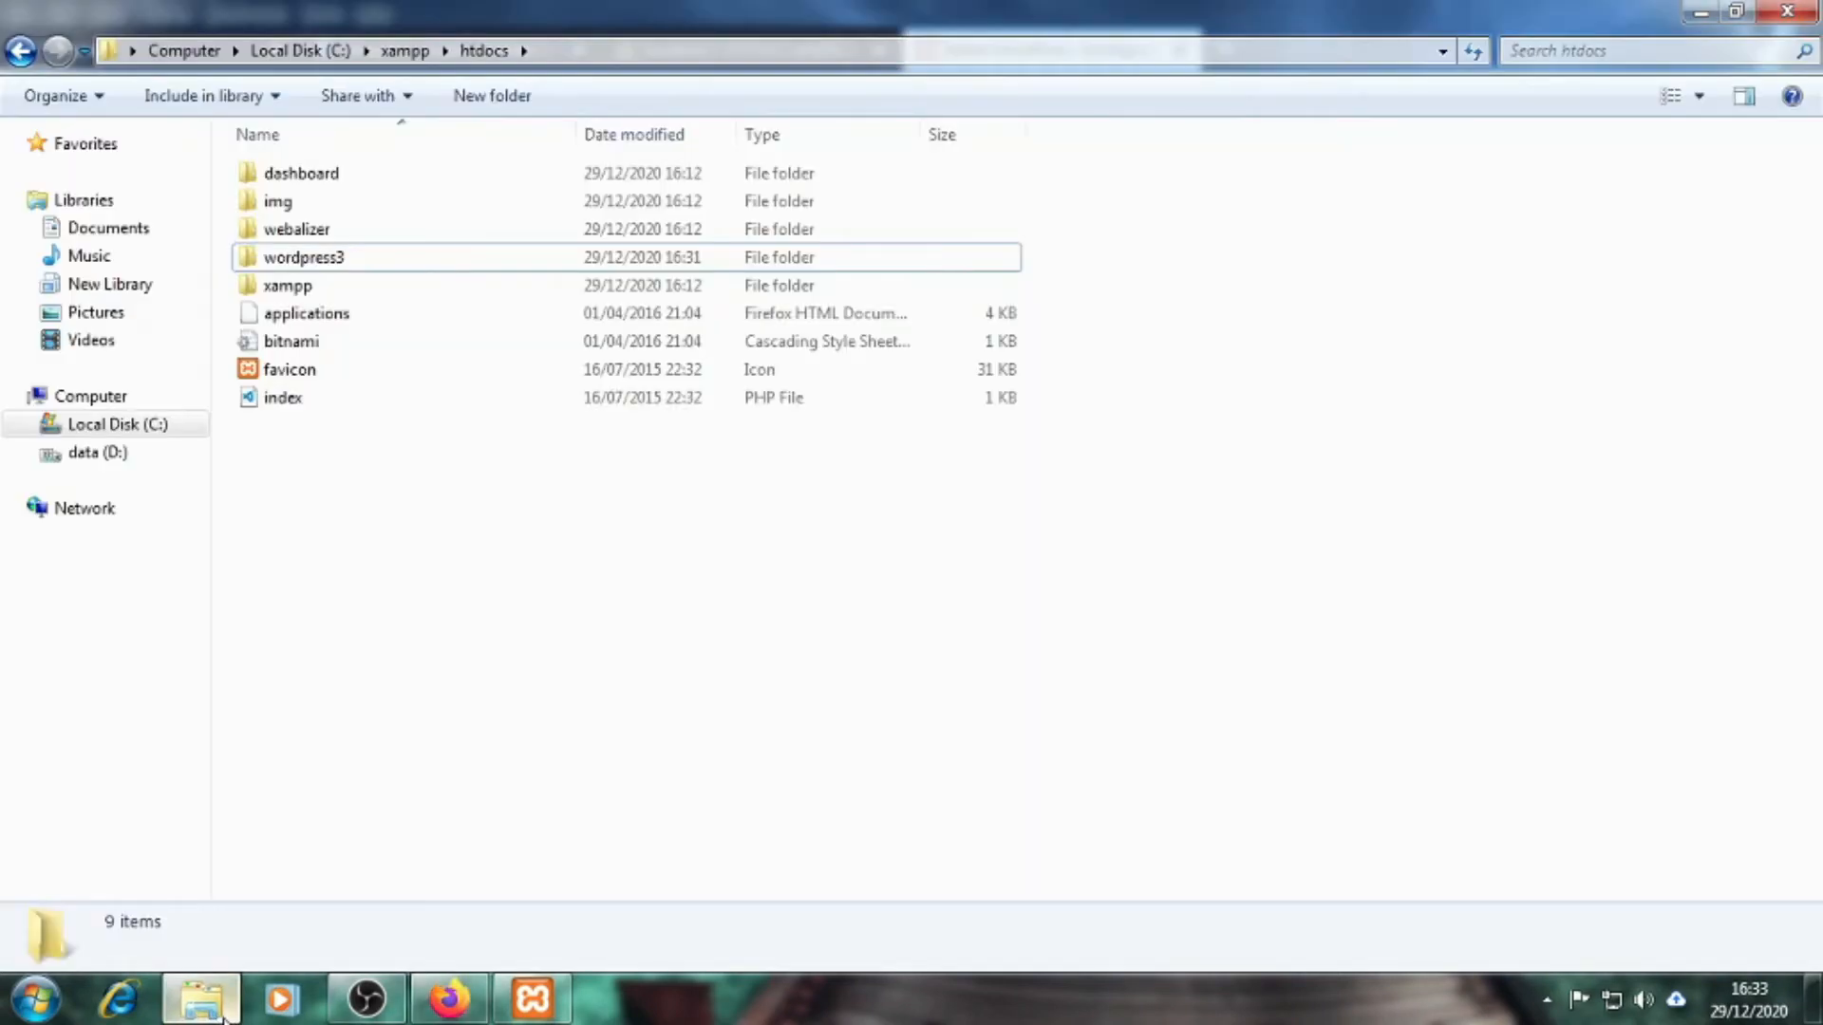
# Rename the wordpress3 folder in htdocs back to wordpress
pyautogui.click(353, 267)
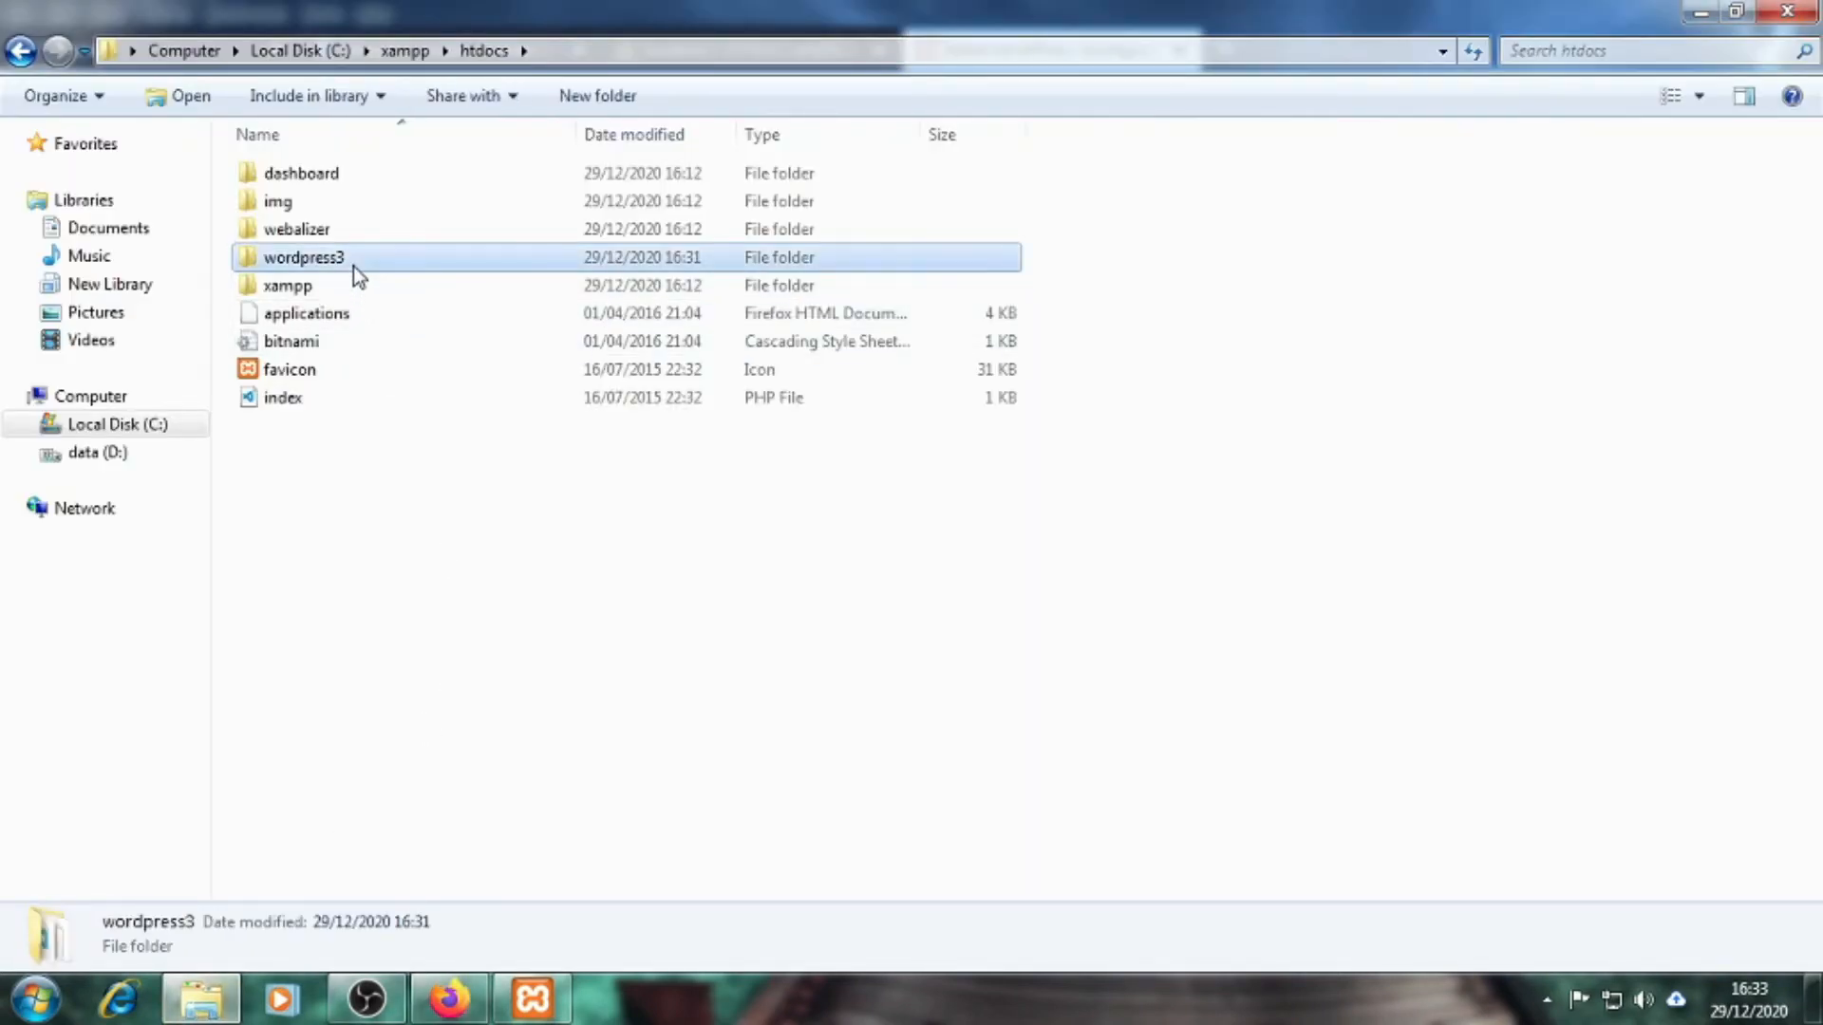
pyautogui.rightClick(353, 263)
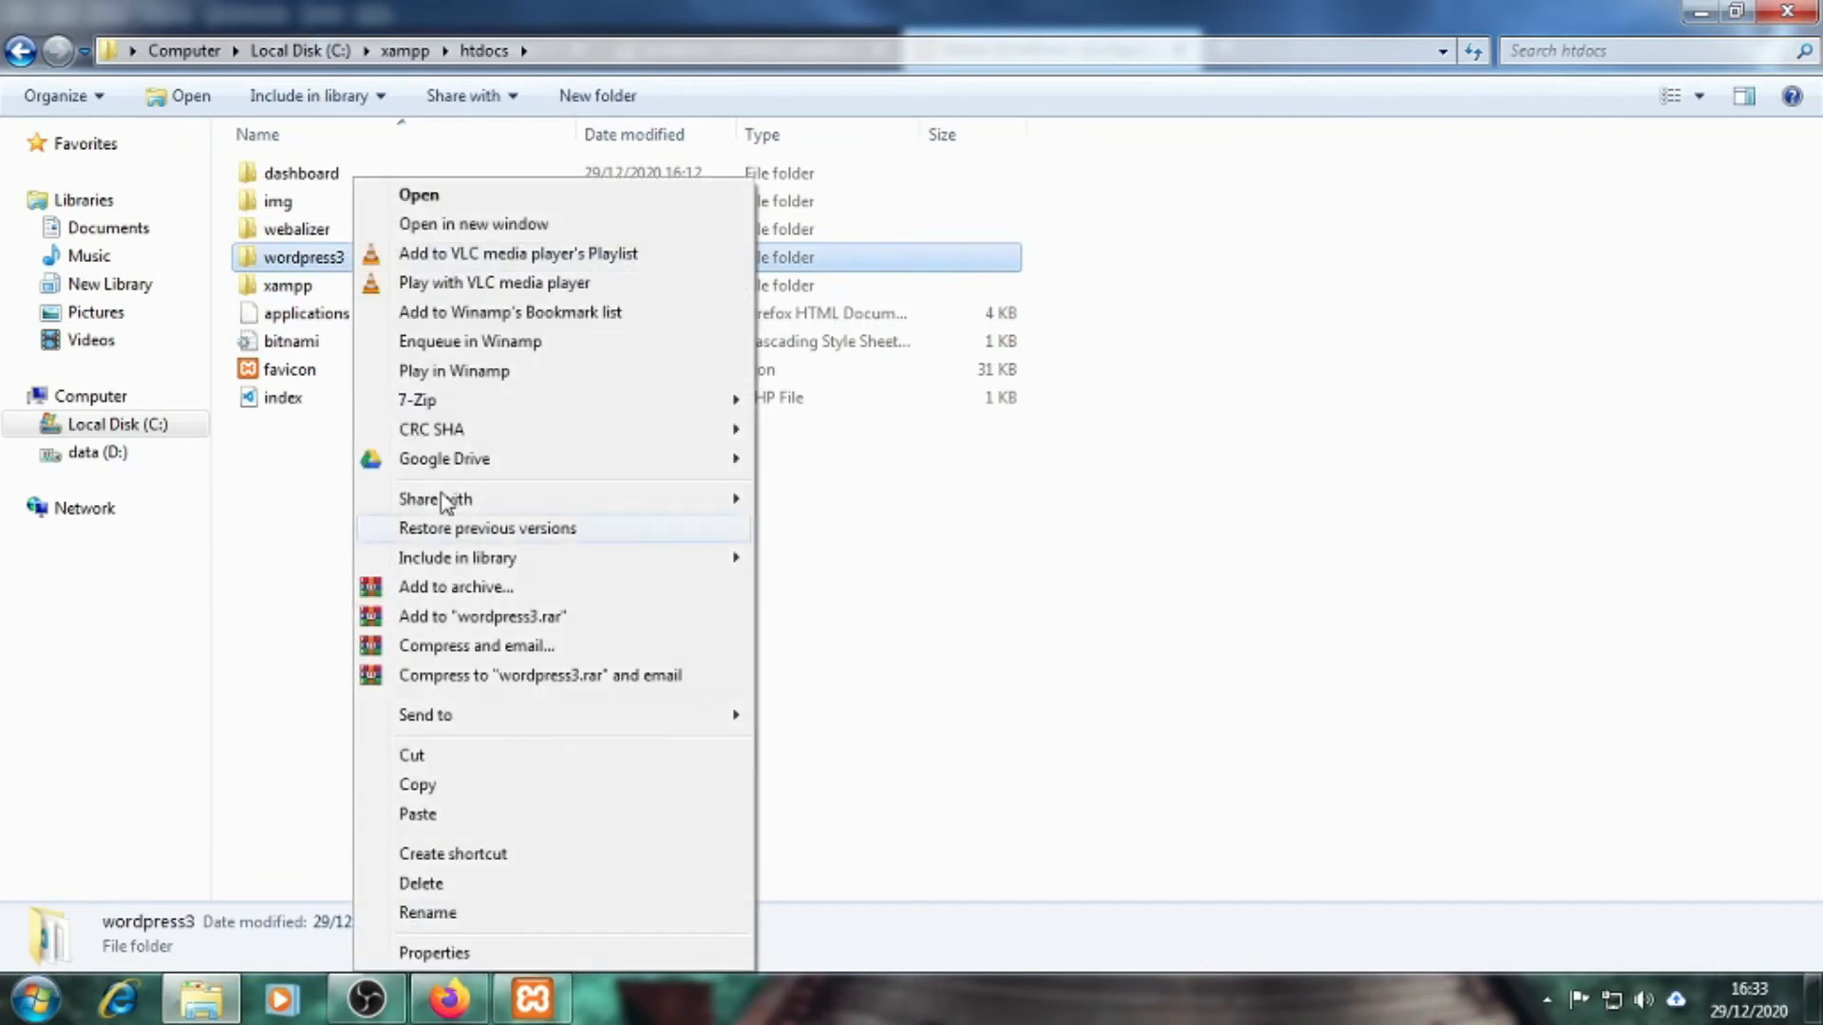
pyautogui.click(439, 912)
pyautogui.click(361, 263)
pyautogui.press('BackSpace')
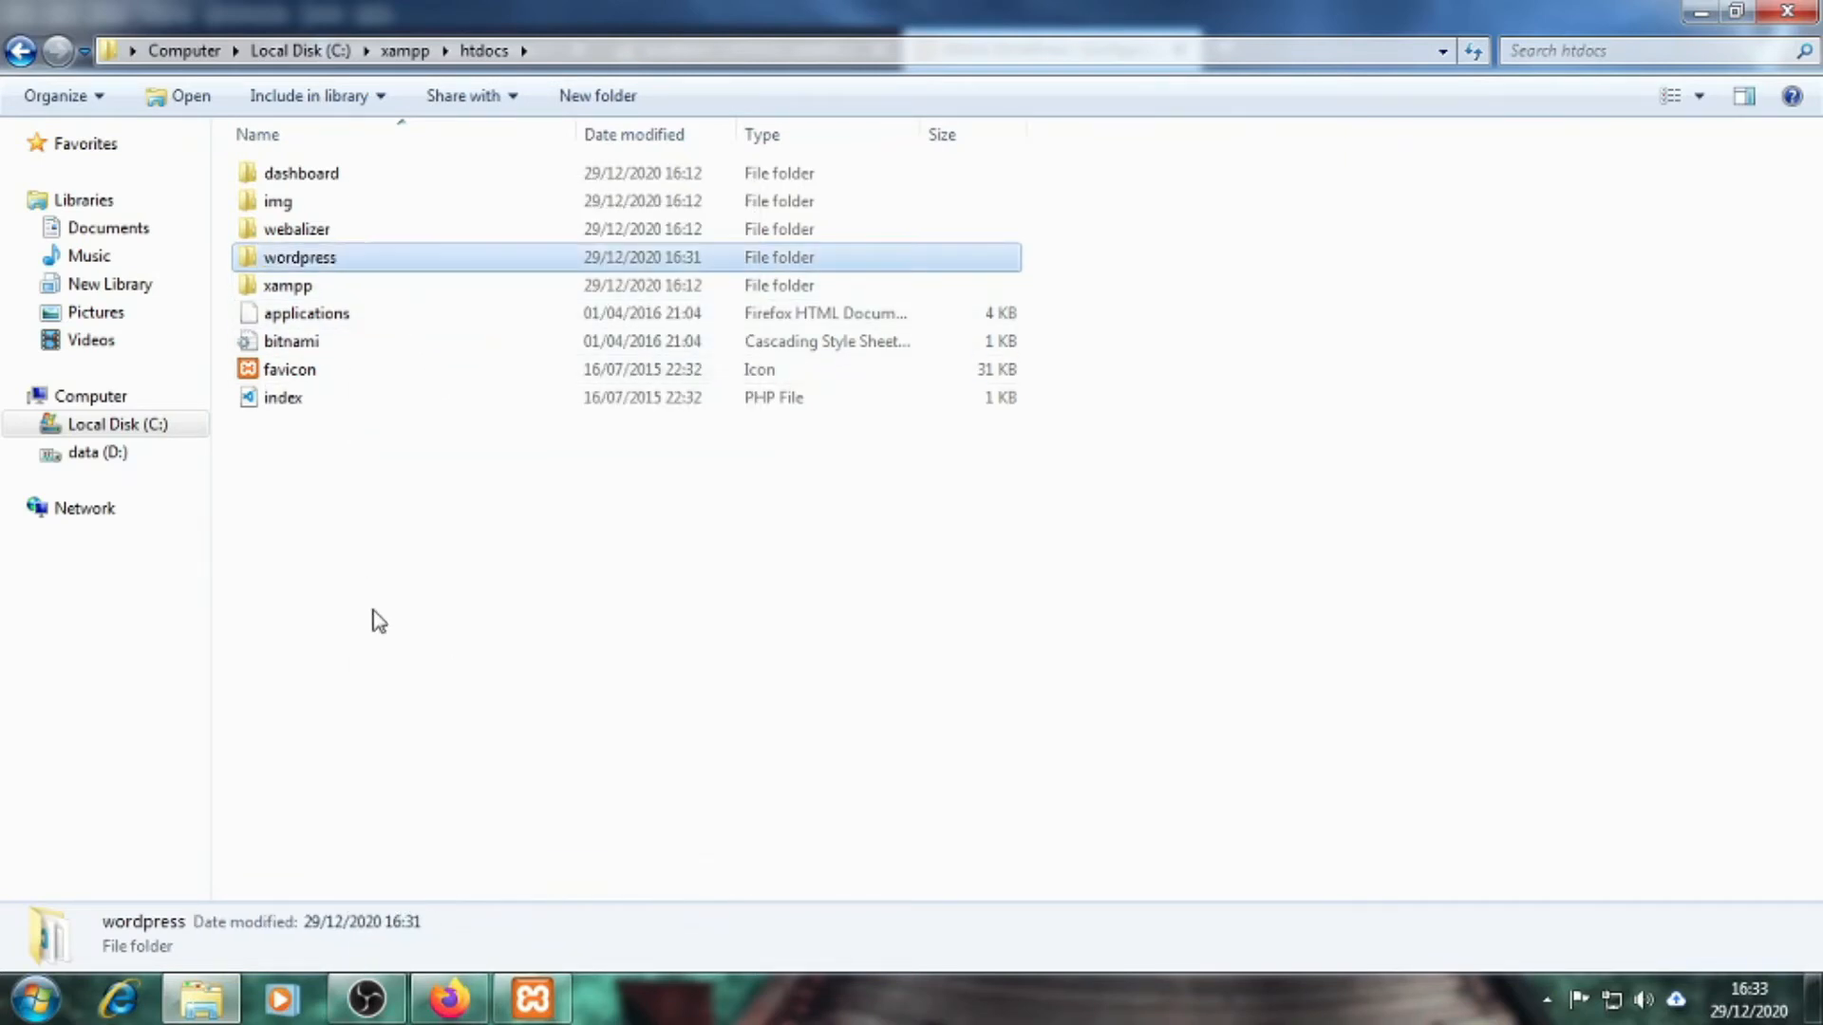
pyautogui.click(372, 618)
# Load the setup page again at localhost/wordpress in Firefox
pyautogui.click(451, 999)
pyautogui.moveTo(561, 98); pyautogui.dragTo(872, 115)
pyautogui.press('BackSpace')
pyautogui.press('Return')
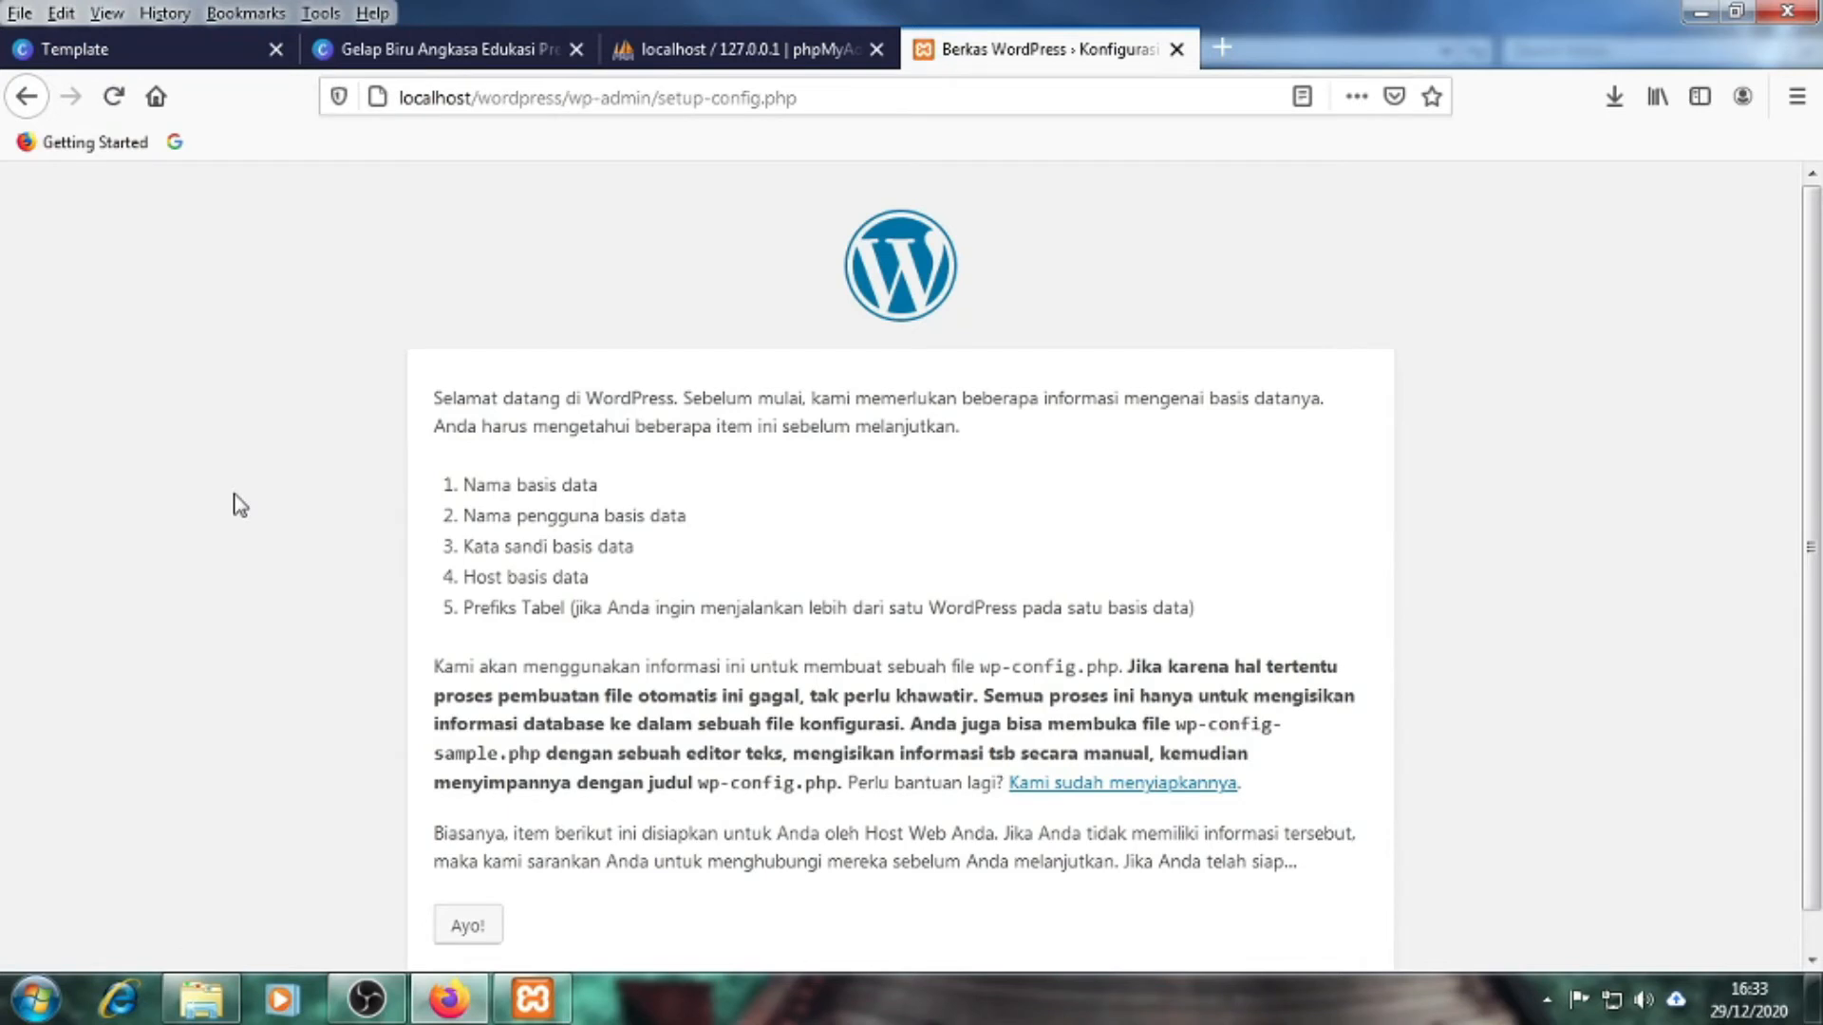
# Scroll to the welcome page's list of required database details and compare it with phpMyAdmin
pyautogui.scroll(-1, 240, 504)
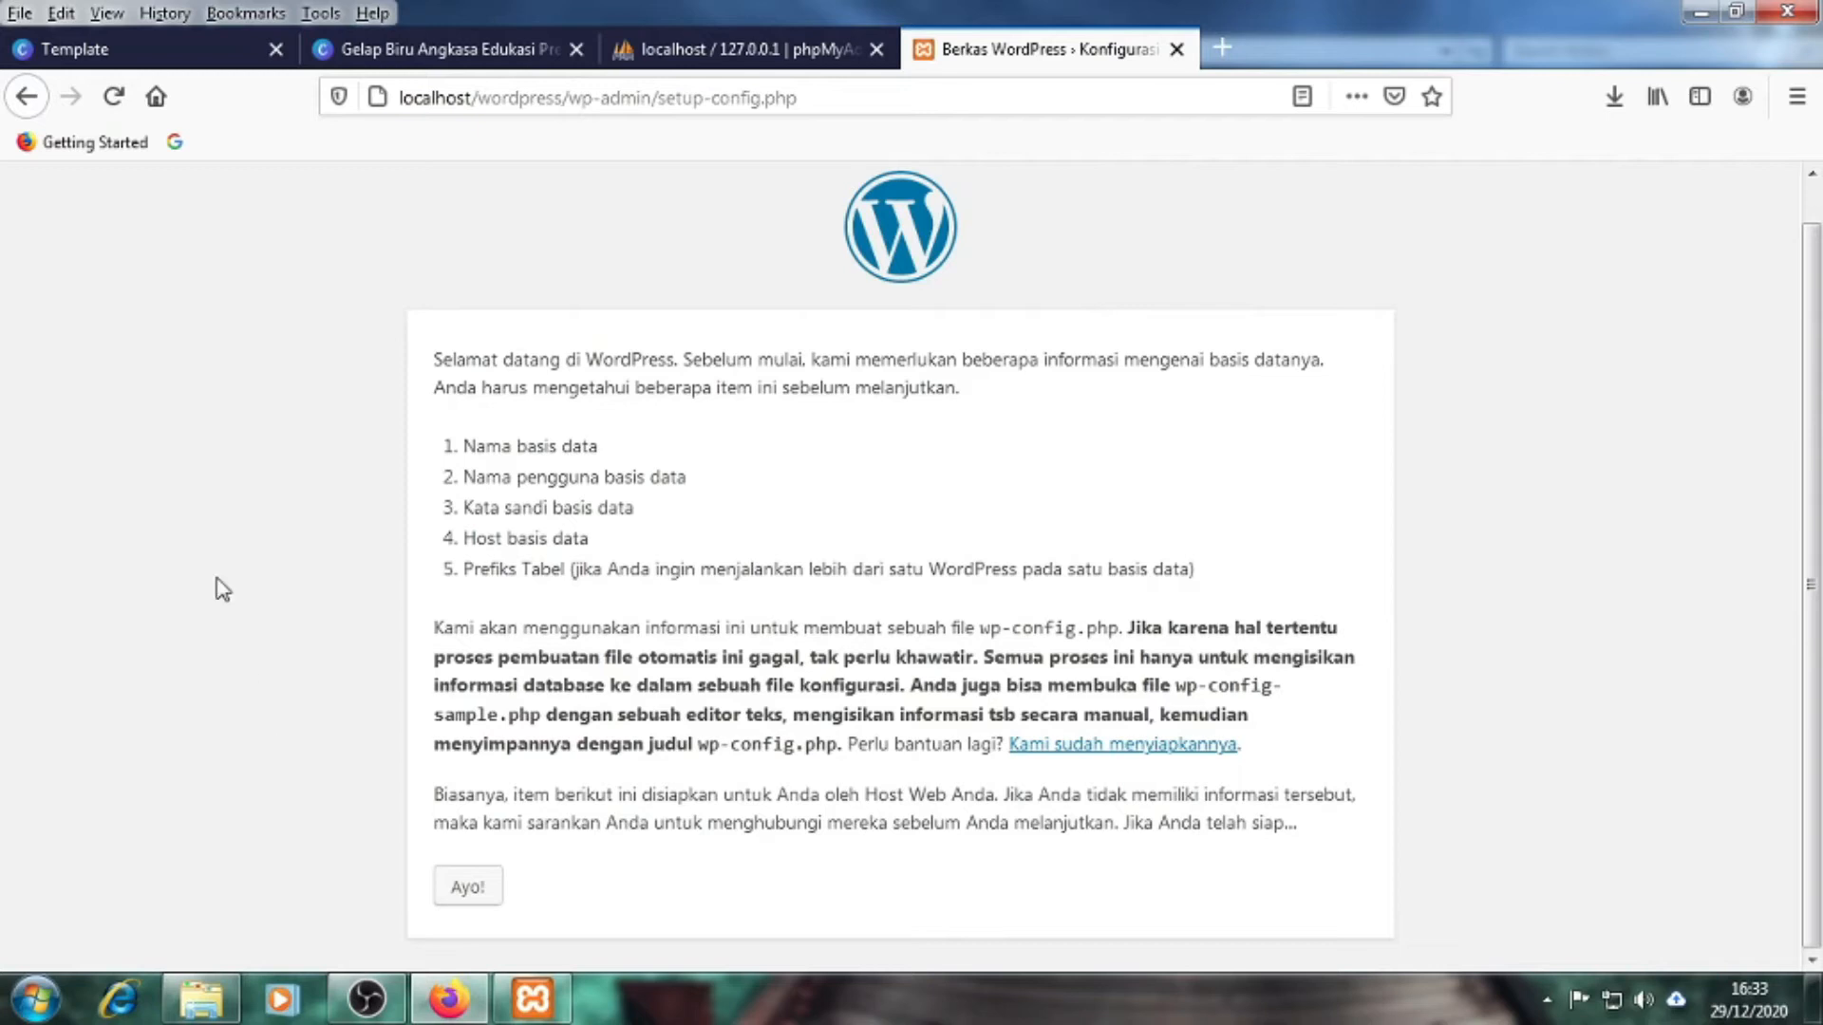
pyautogui.tripleClick(548, 507)
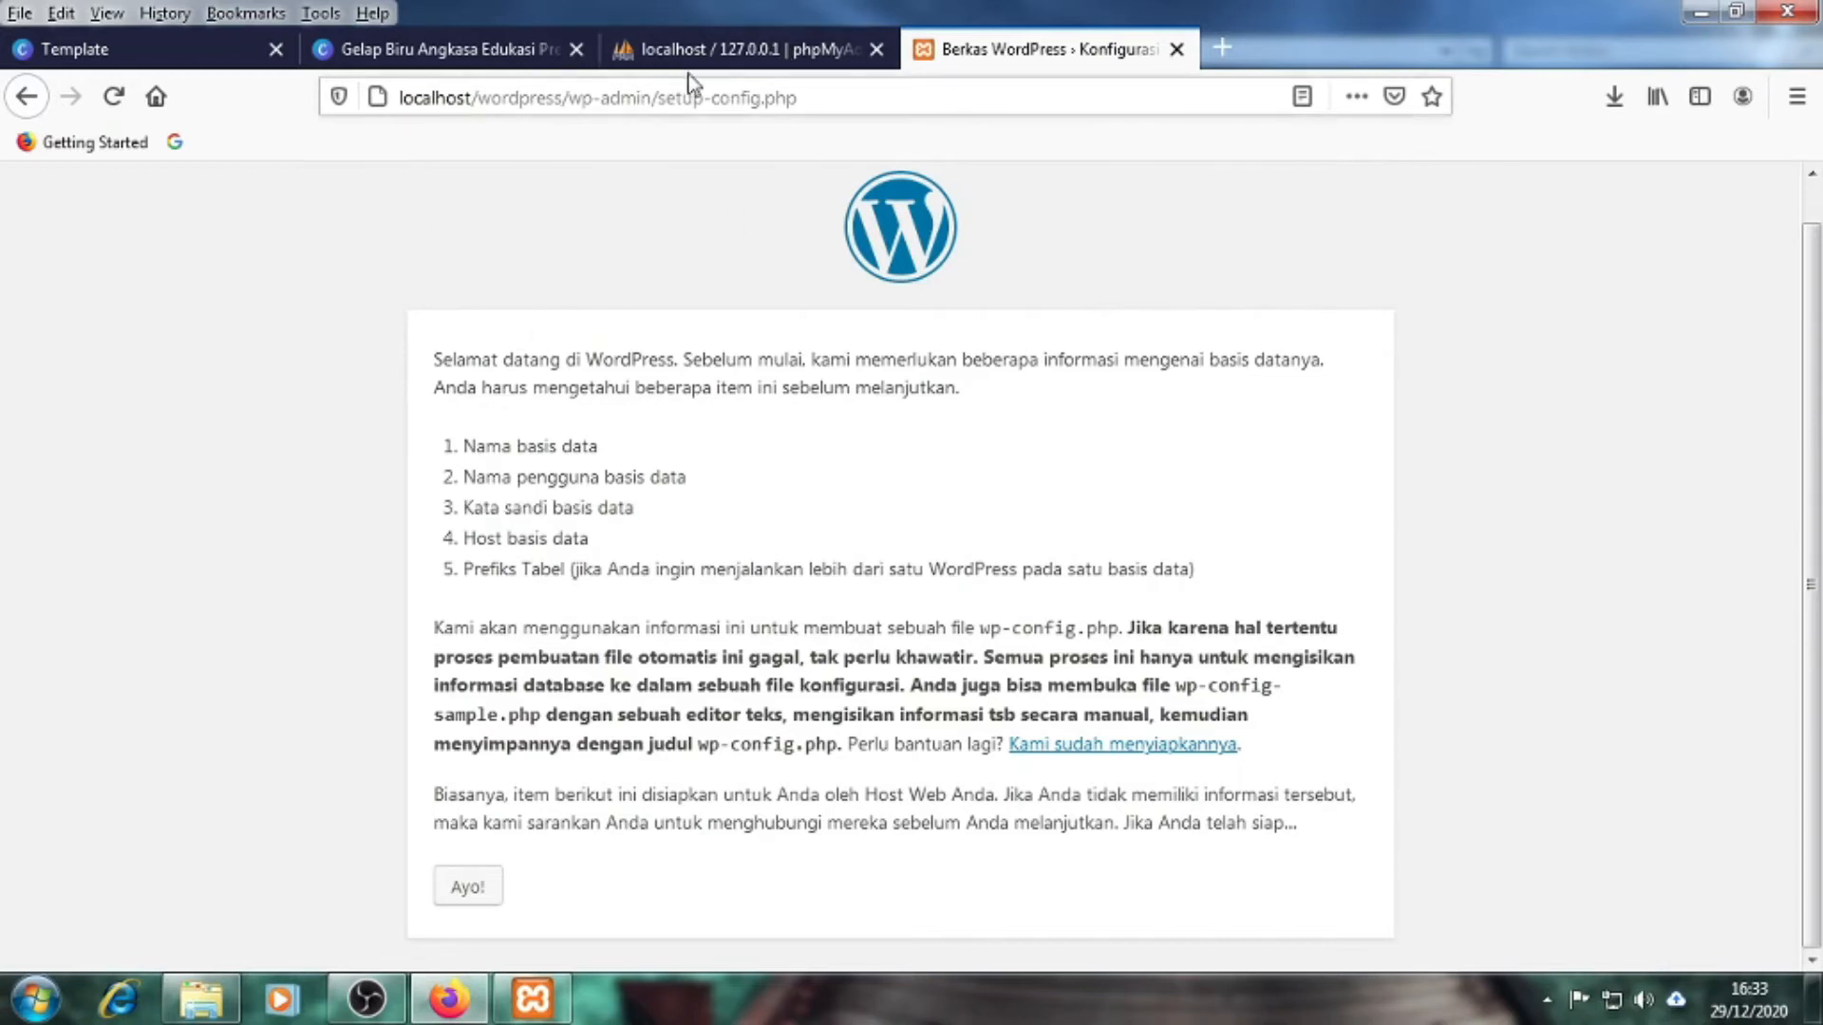
pyautogui.click(691, 52)
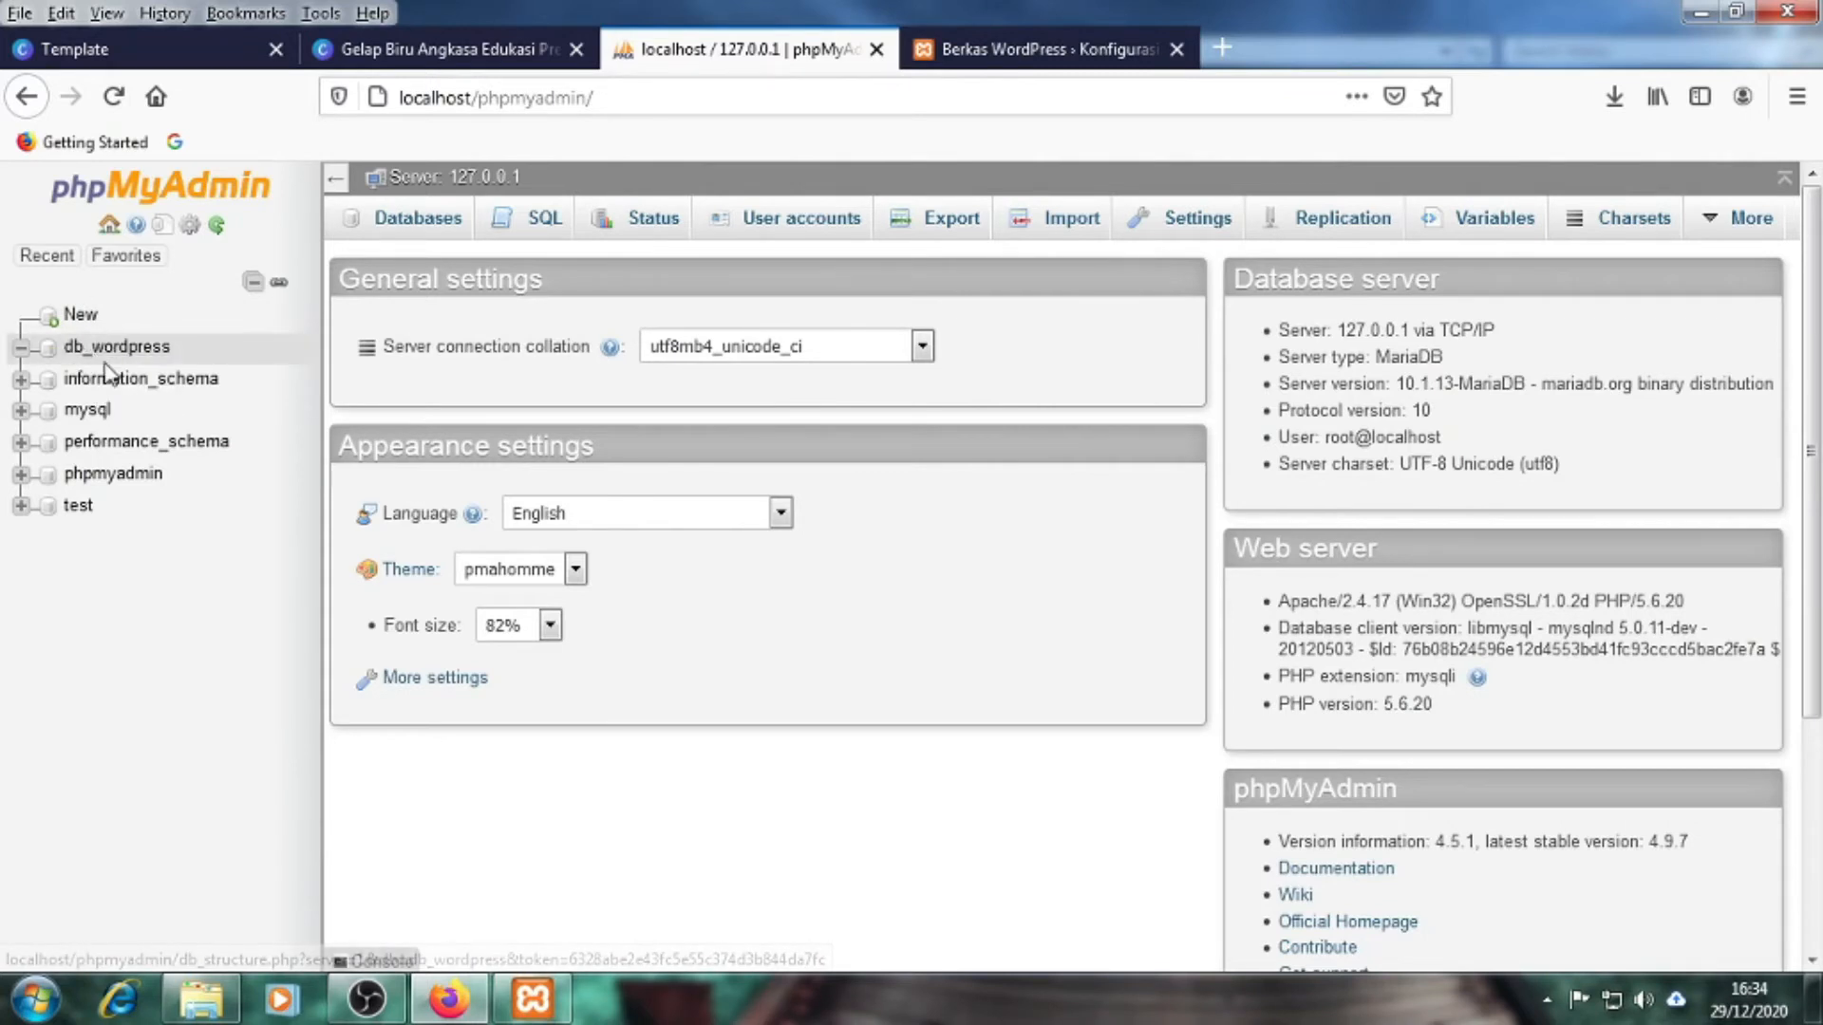
pyautogui.click(961, 49)
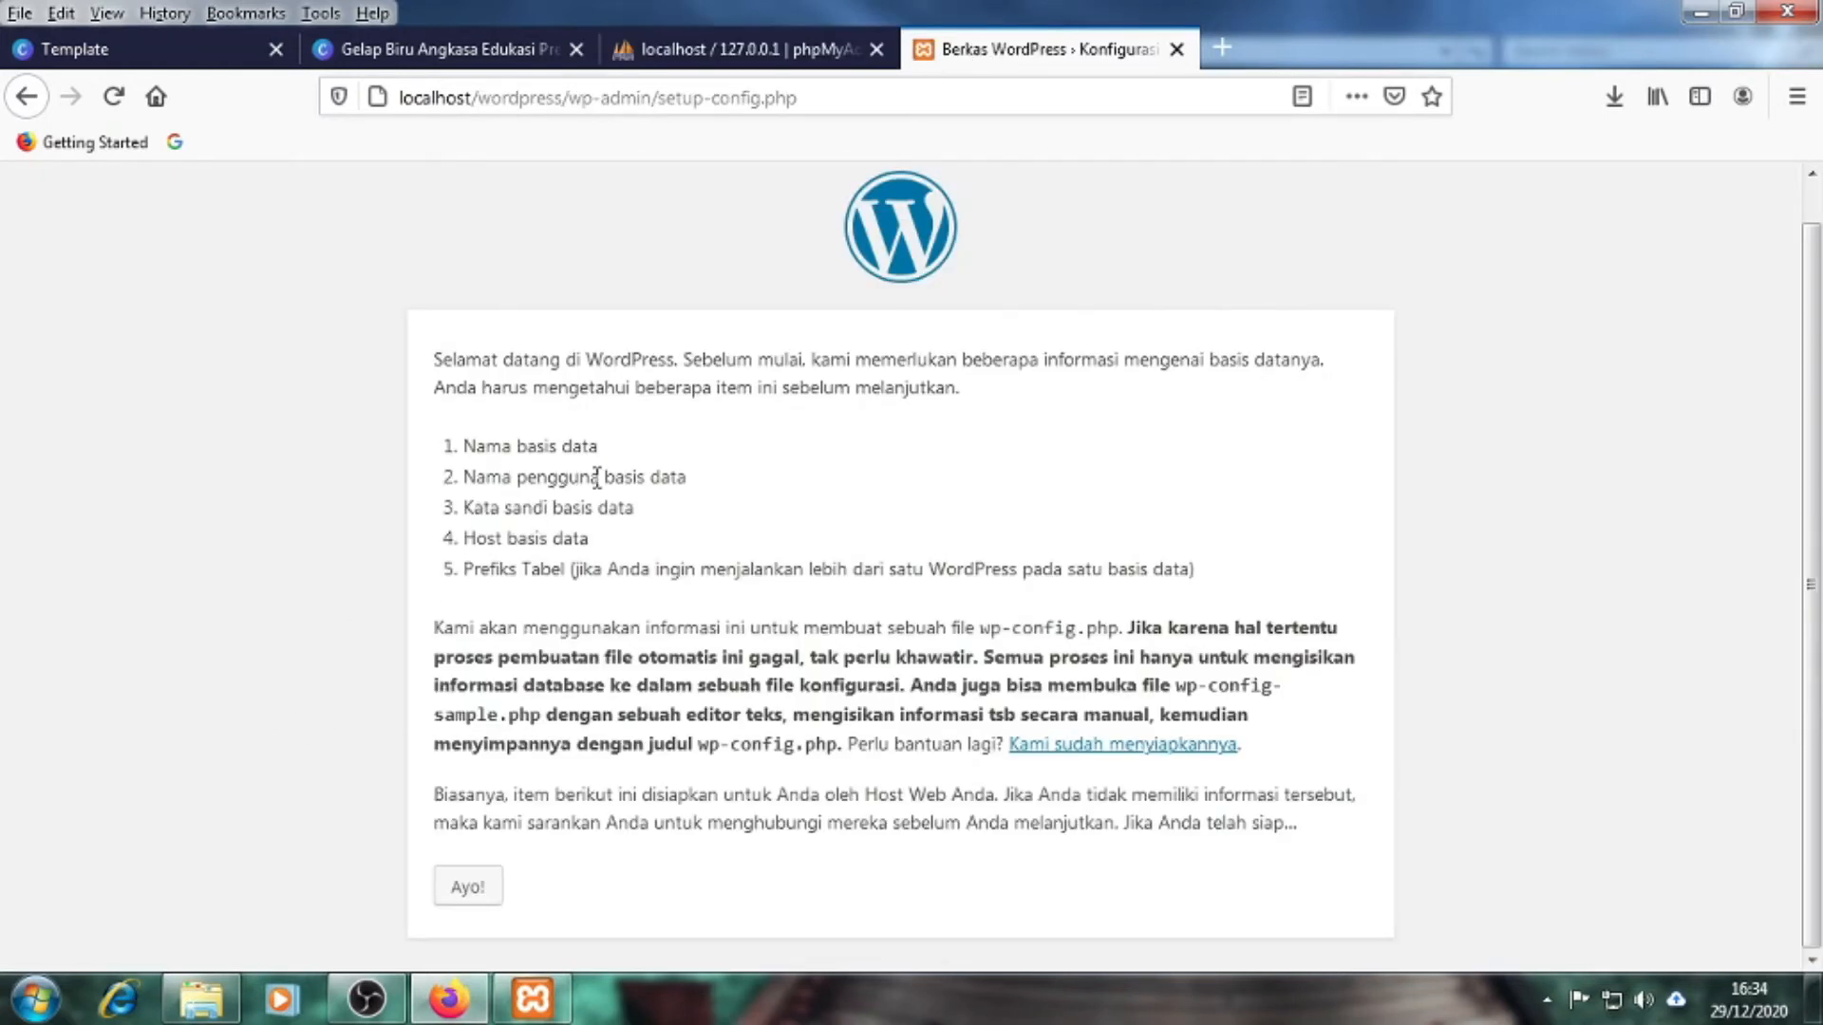
pyautogui.click(777, 57)
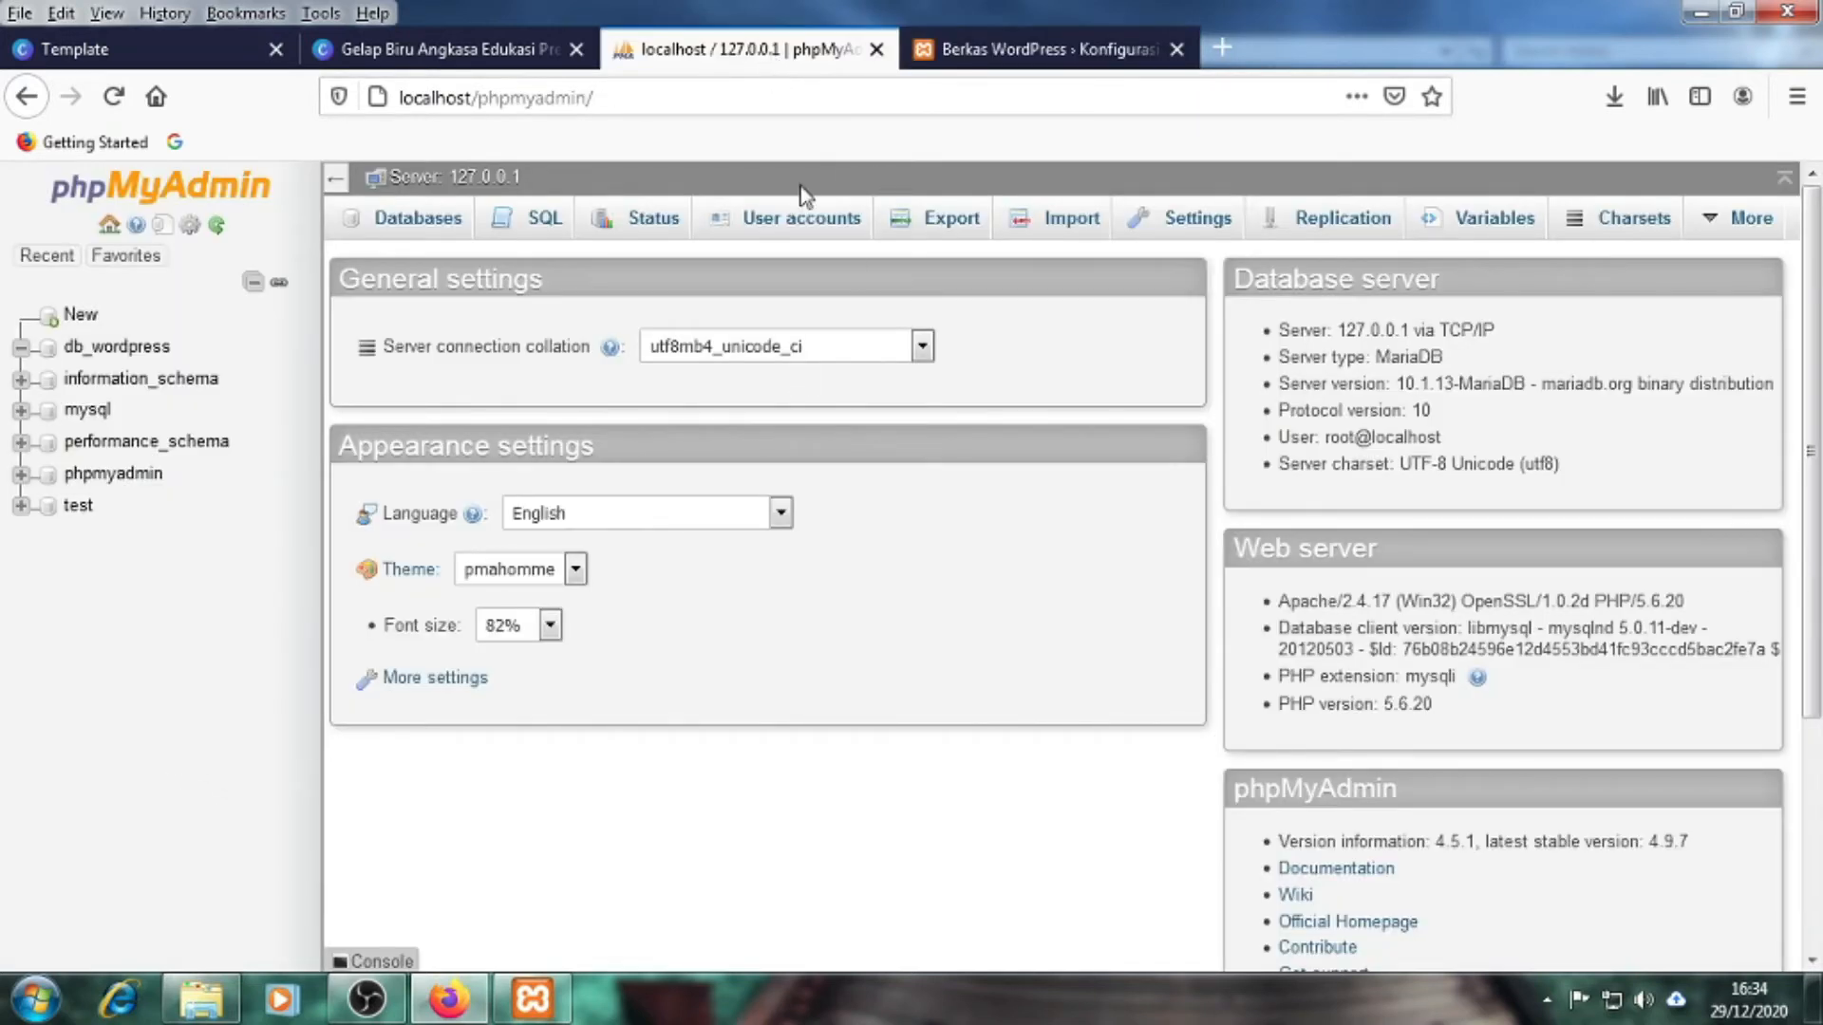
pyautogui.click(1044, 50)
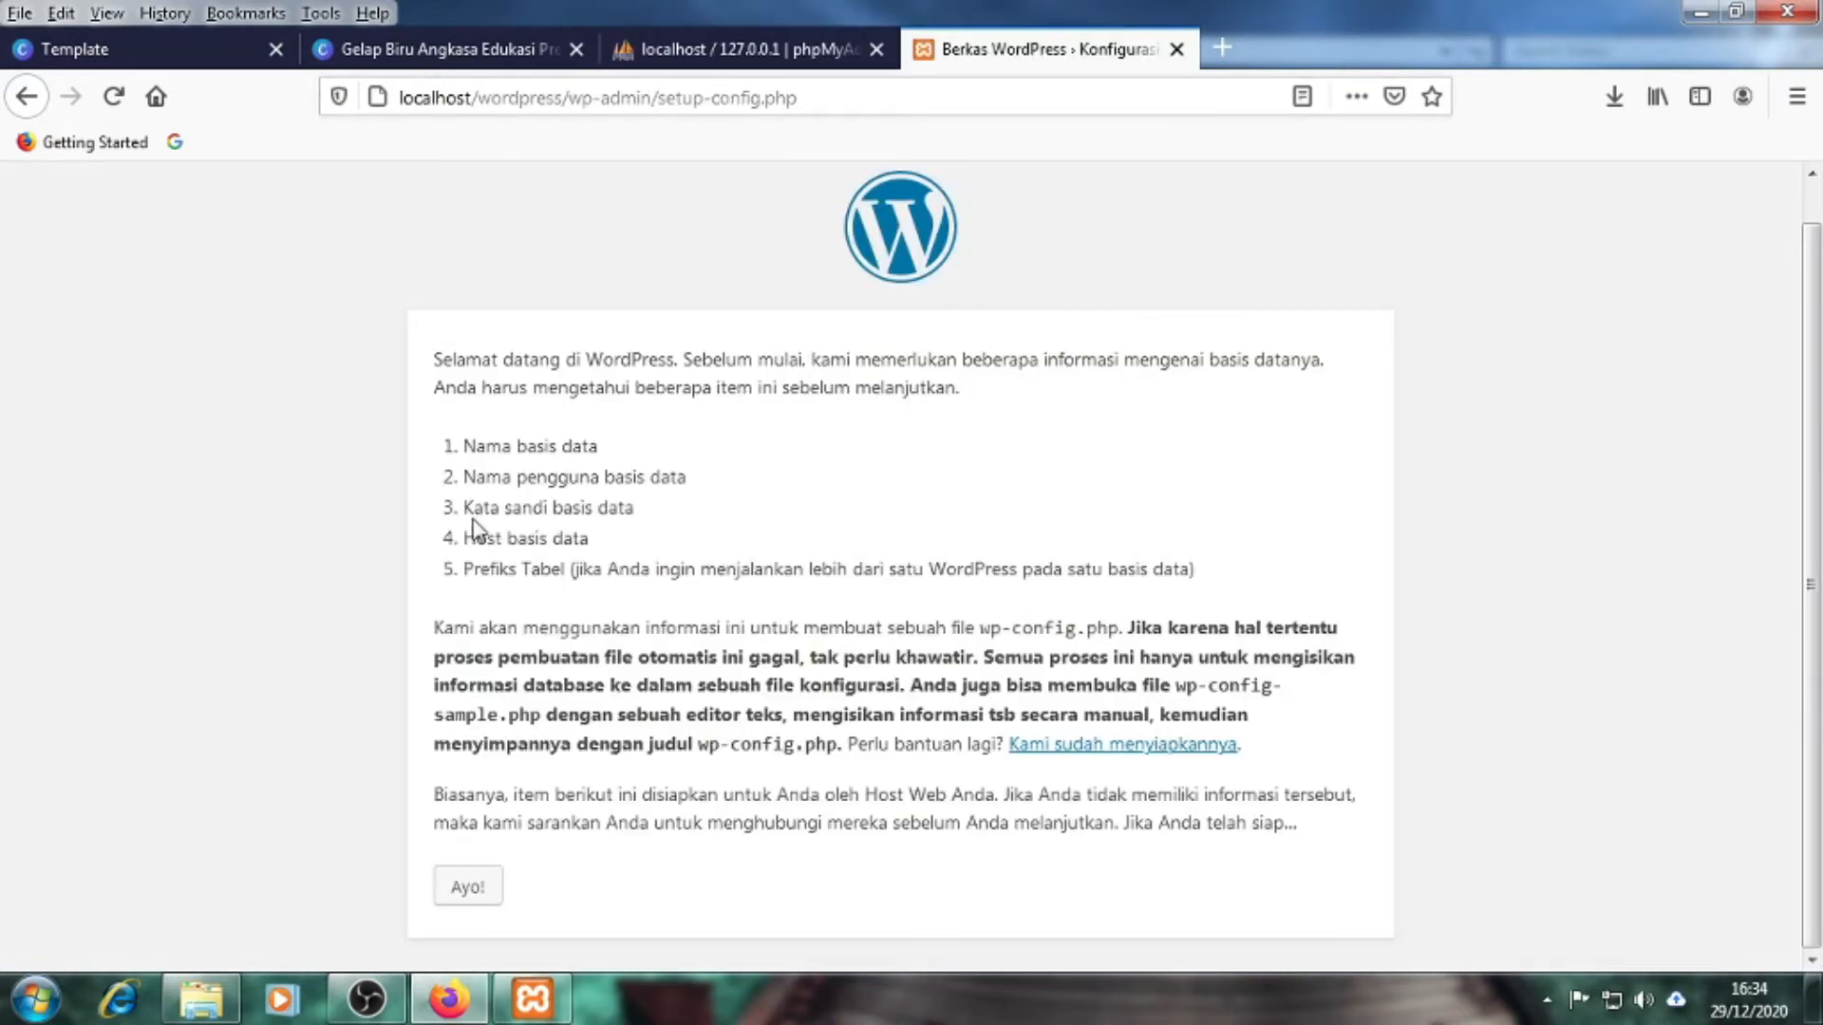
# Highlight the Kata sandi basis data, Host basis data and Prefiks Tabel requirements in turn
pyautogui.moveTo(465, 508); pyautogui.dragTo(634, 500)
pyautogui.click(379, 609)
pyautogui.moveTo(463, 538); pyautogui.dragTo(591, 541)
pyautogui.click(349, 676)
pyautogui.moveTo(466, 570); pyautogui.dragTo(571, 570)
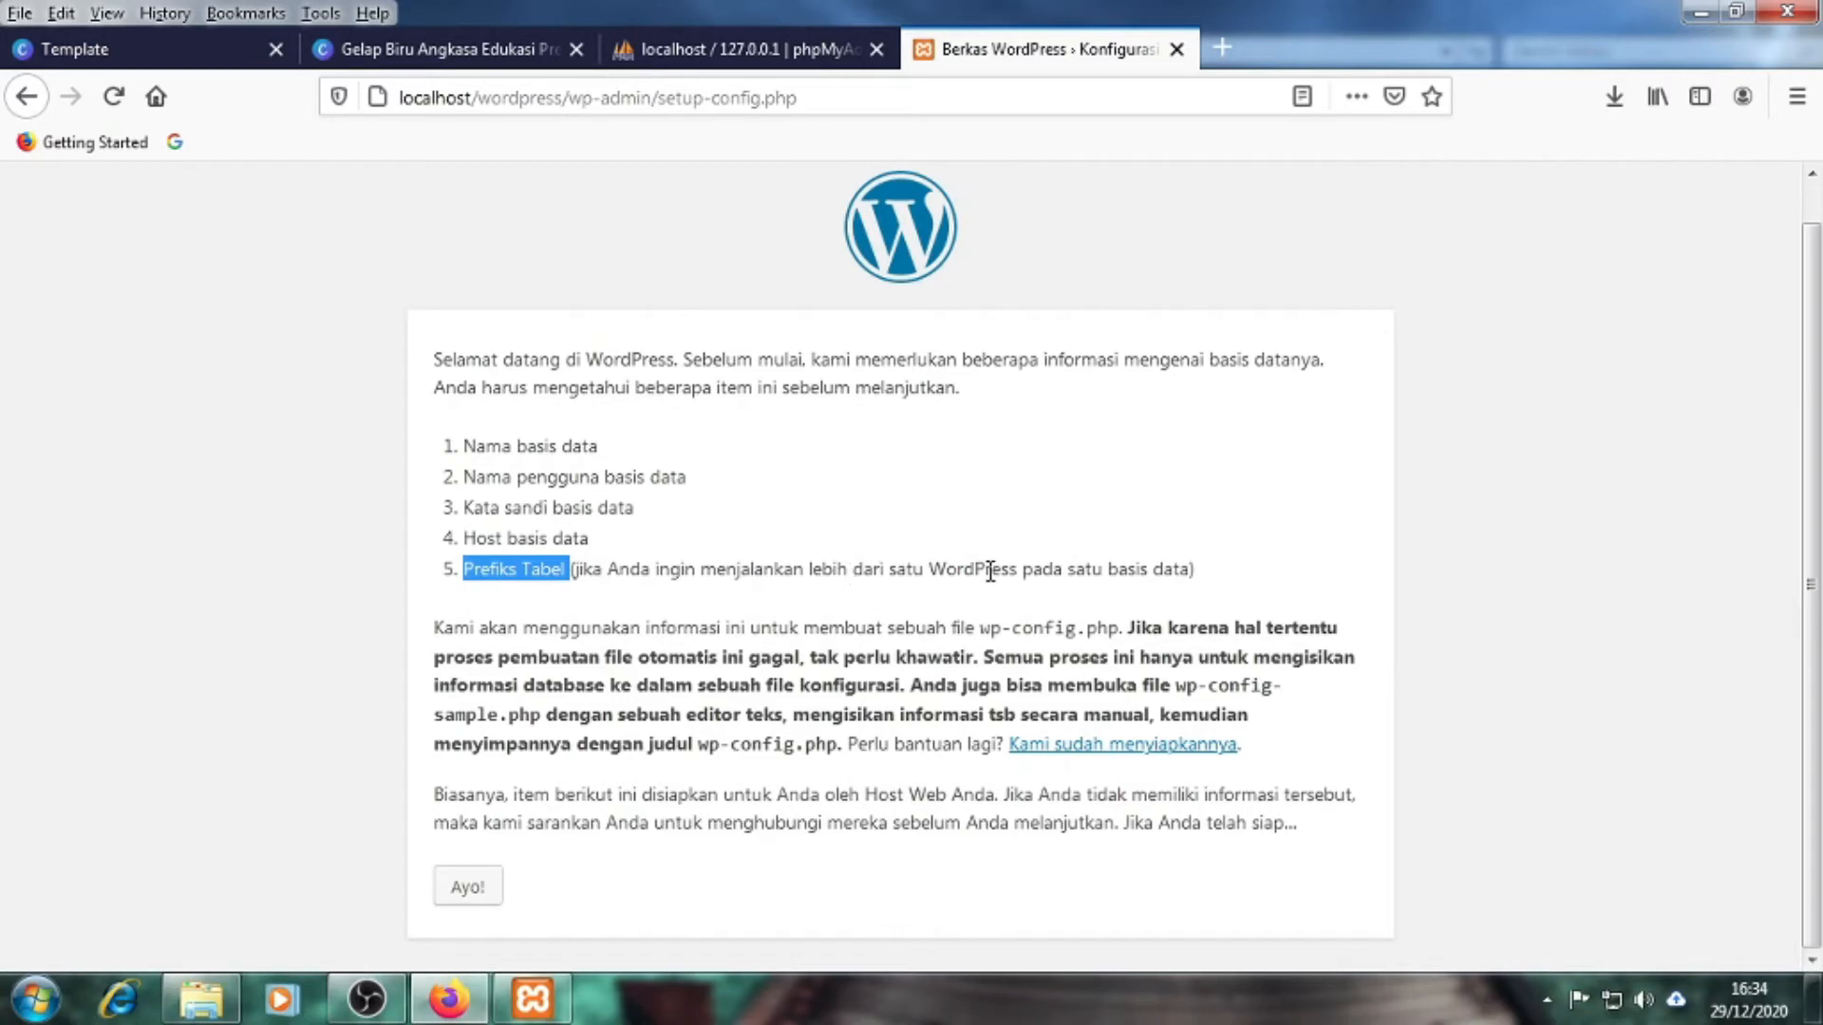
pyautogui.click(246, 712)
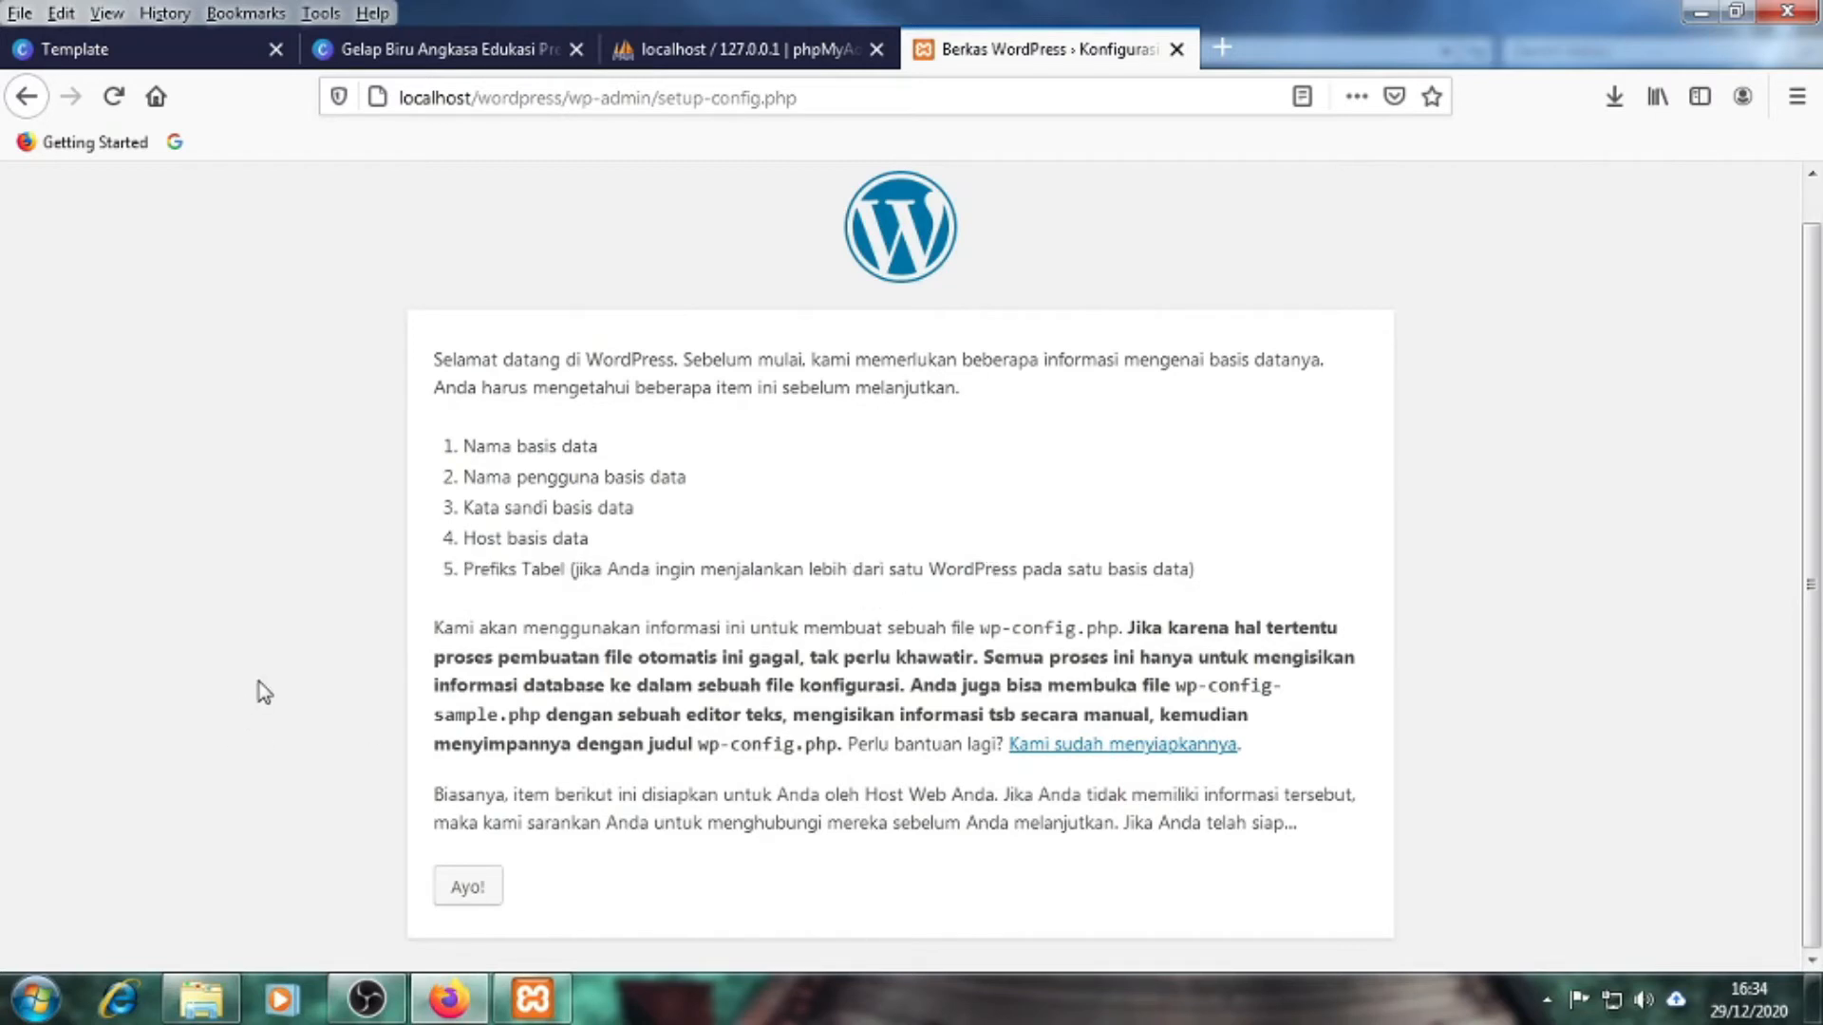
pyautogui.moveTo(472, 570); pyautogui.dragTo(539, 570)
pyautogui.click(333, 700)
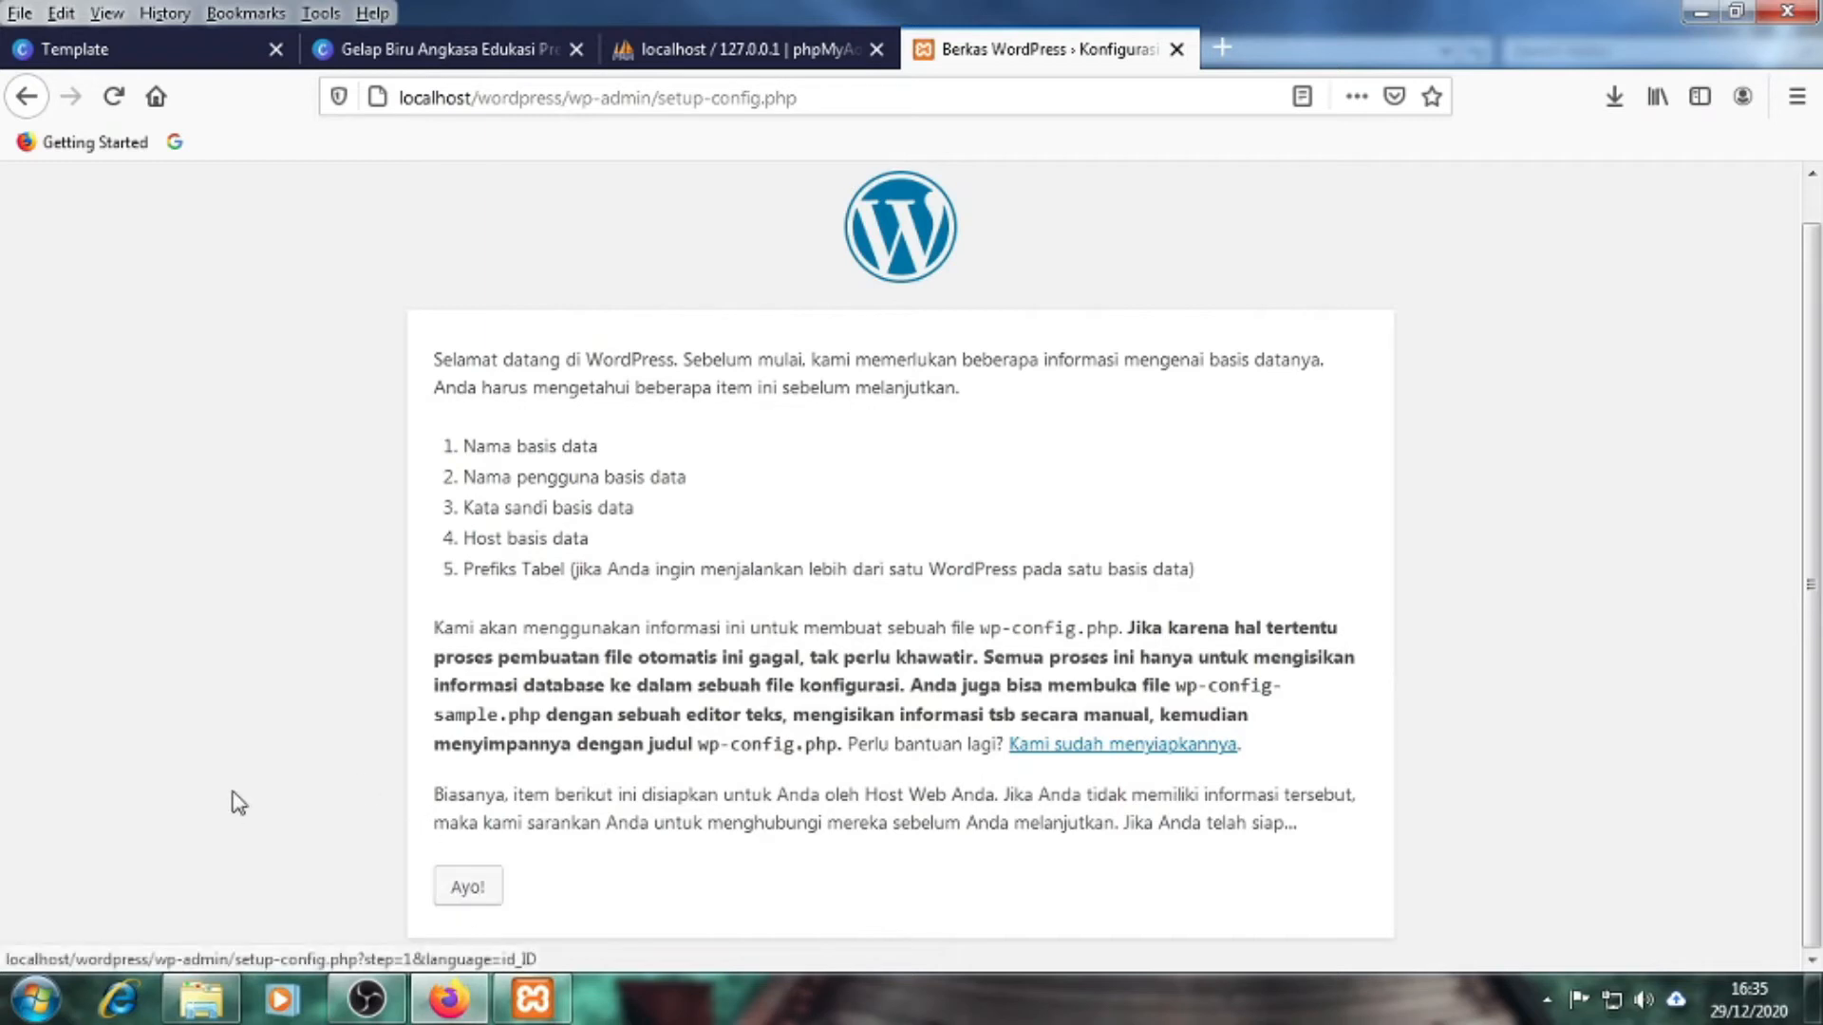
# Start setup with Ayo!, revisit the intro's required-details list, then reach the step 1 database form
pyautogui.click(469, 888)
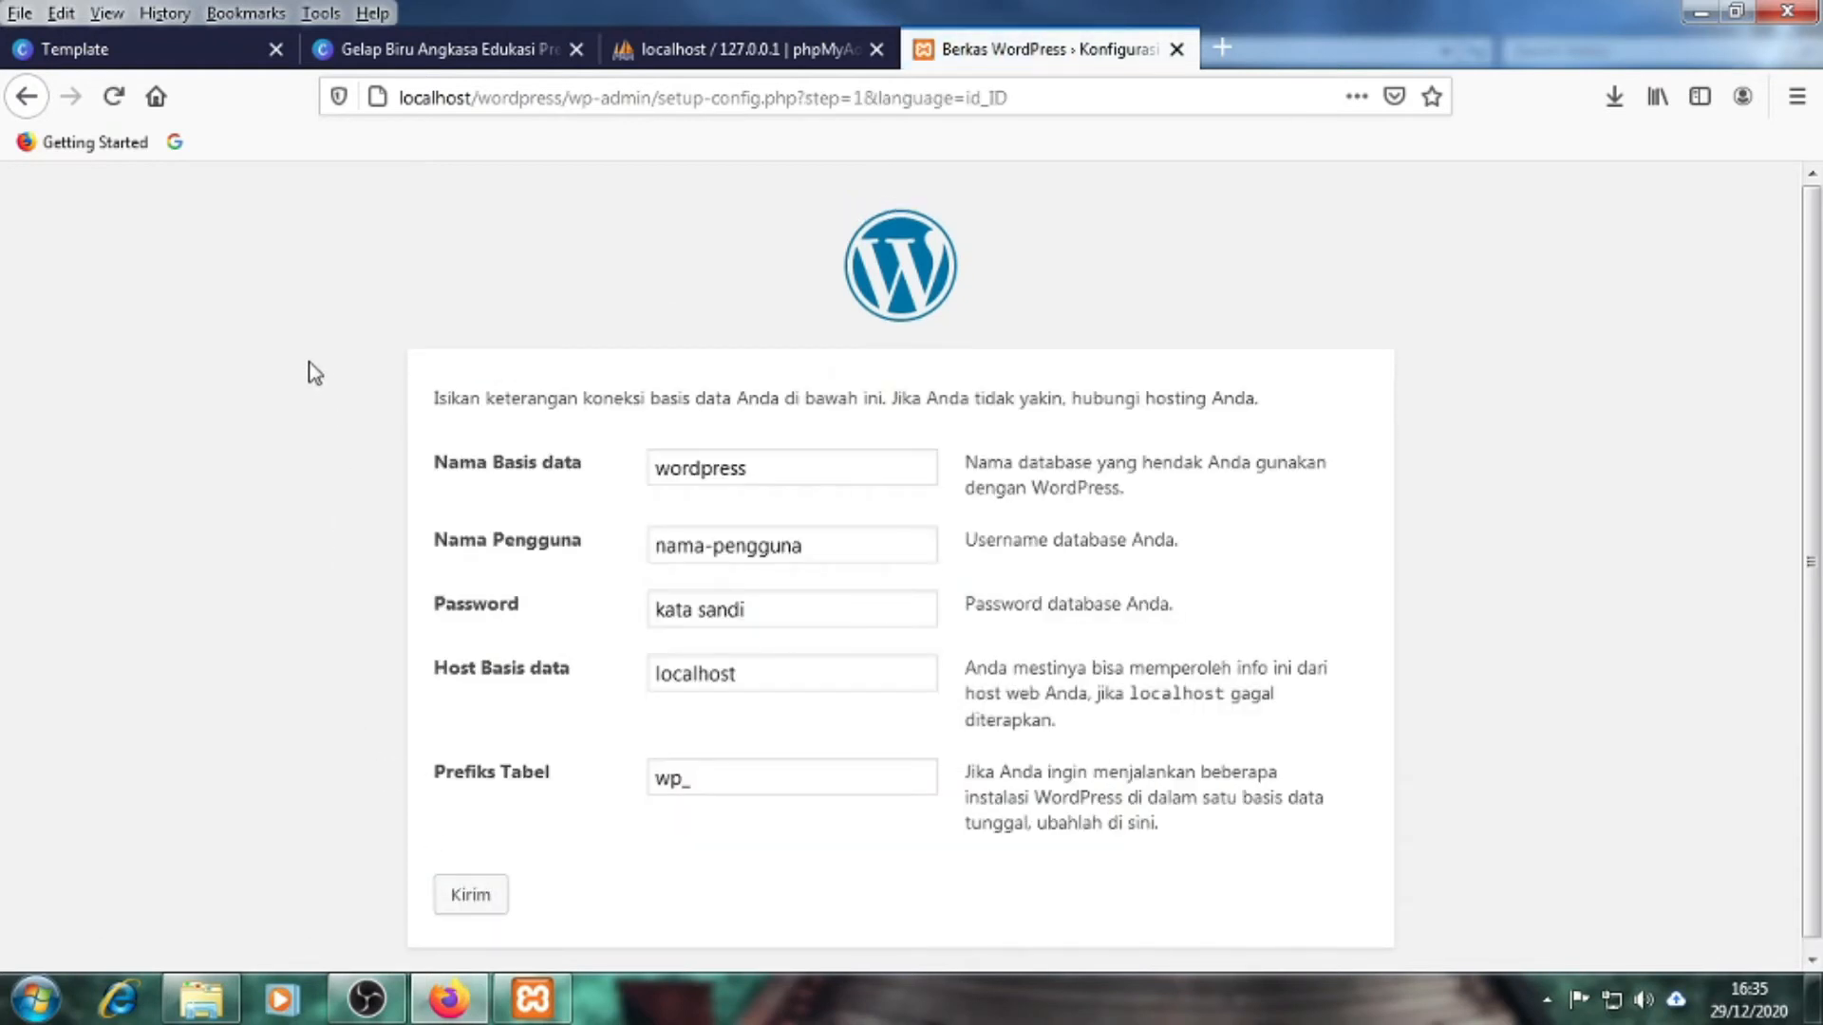
pyautogui.click(27, 99)
pyautogui.moveTo(464, 446); pyautogui.dragTo(1218, 600)
pyautogui.click(240, 692)
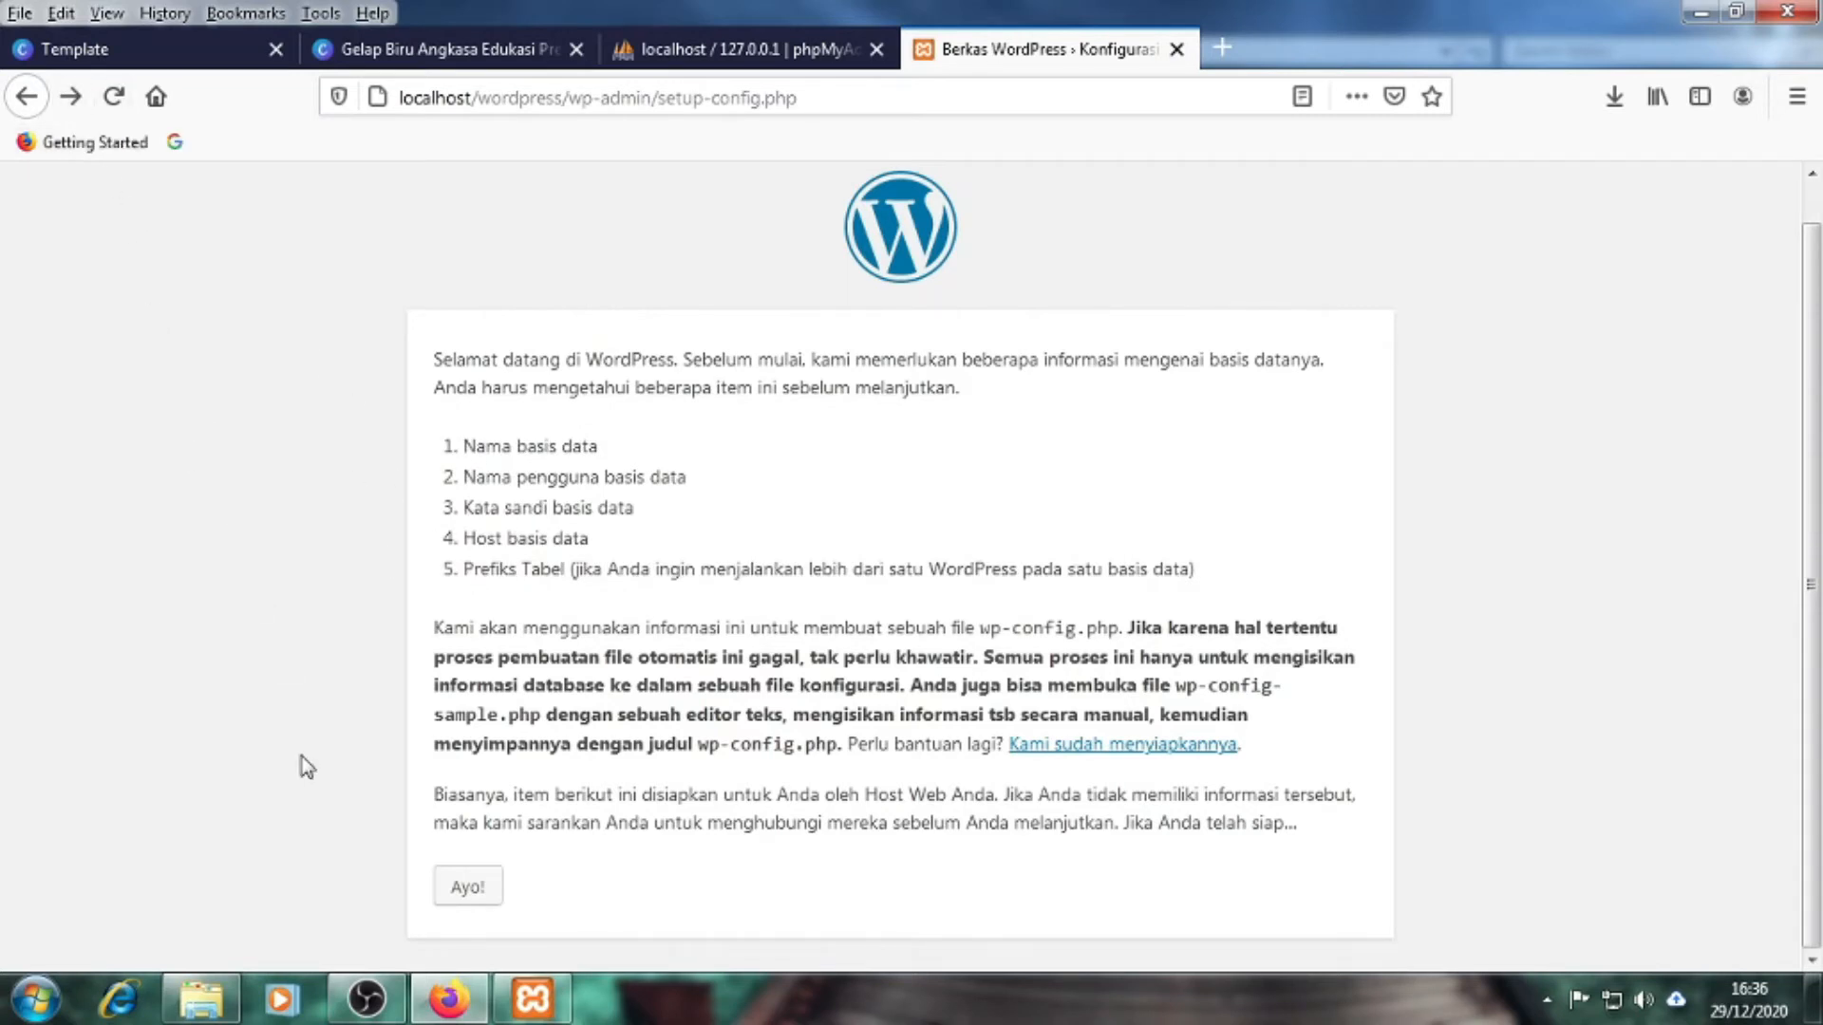
pyautogui.click(464, 893)
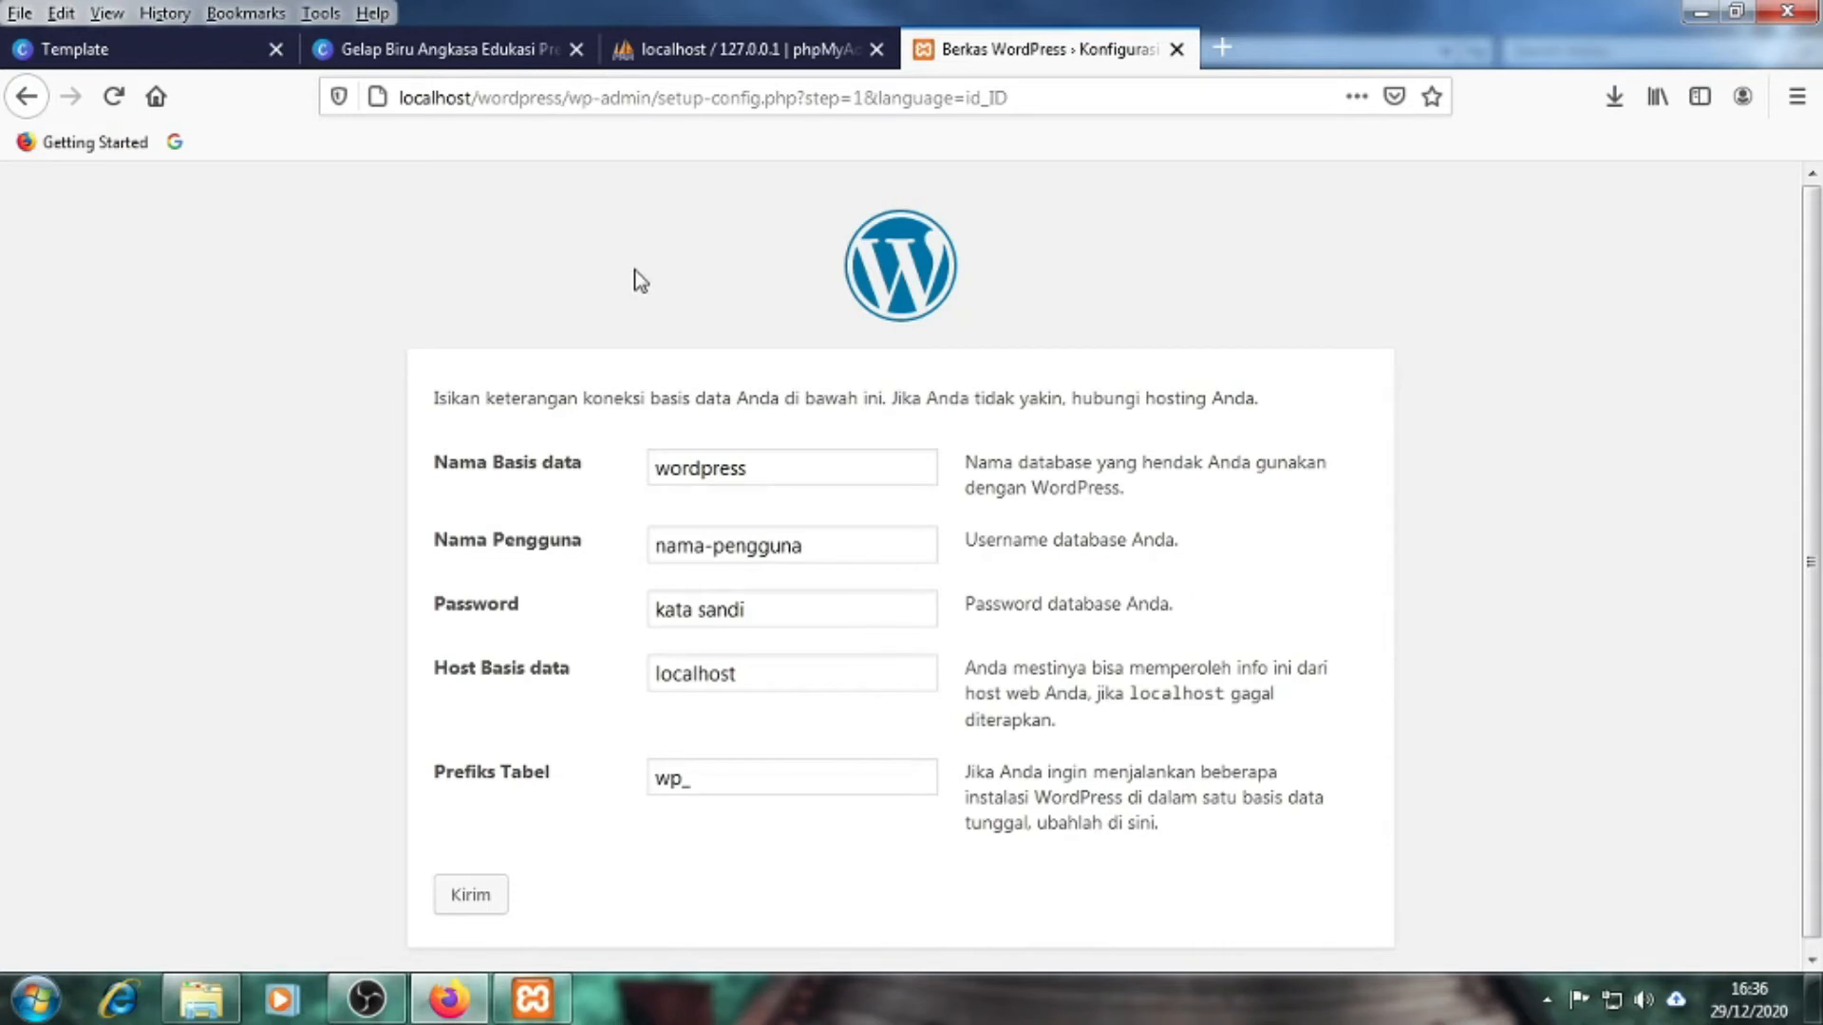
# Enter db_wordpresss as the database name and root as the user name, checking phpMyAdmin
pyautogui.click(675, 61)
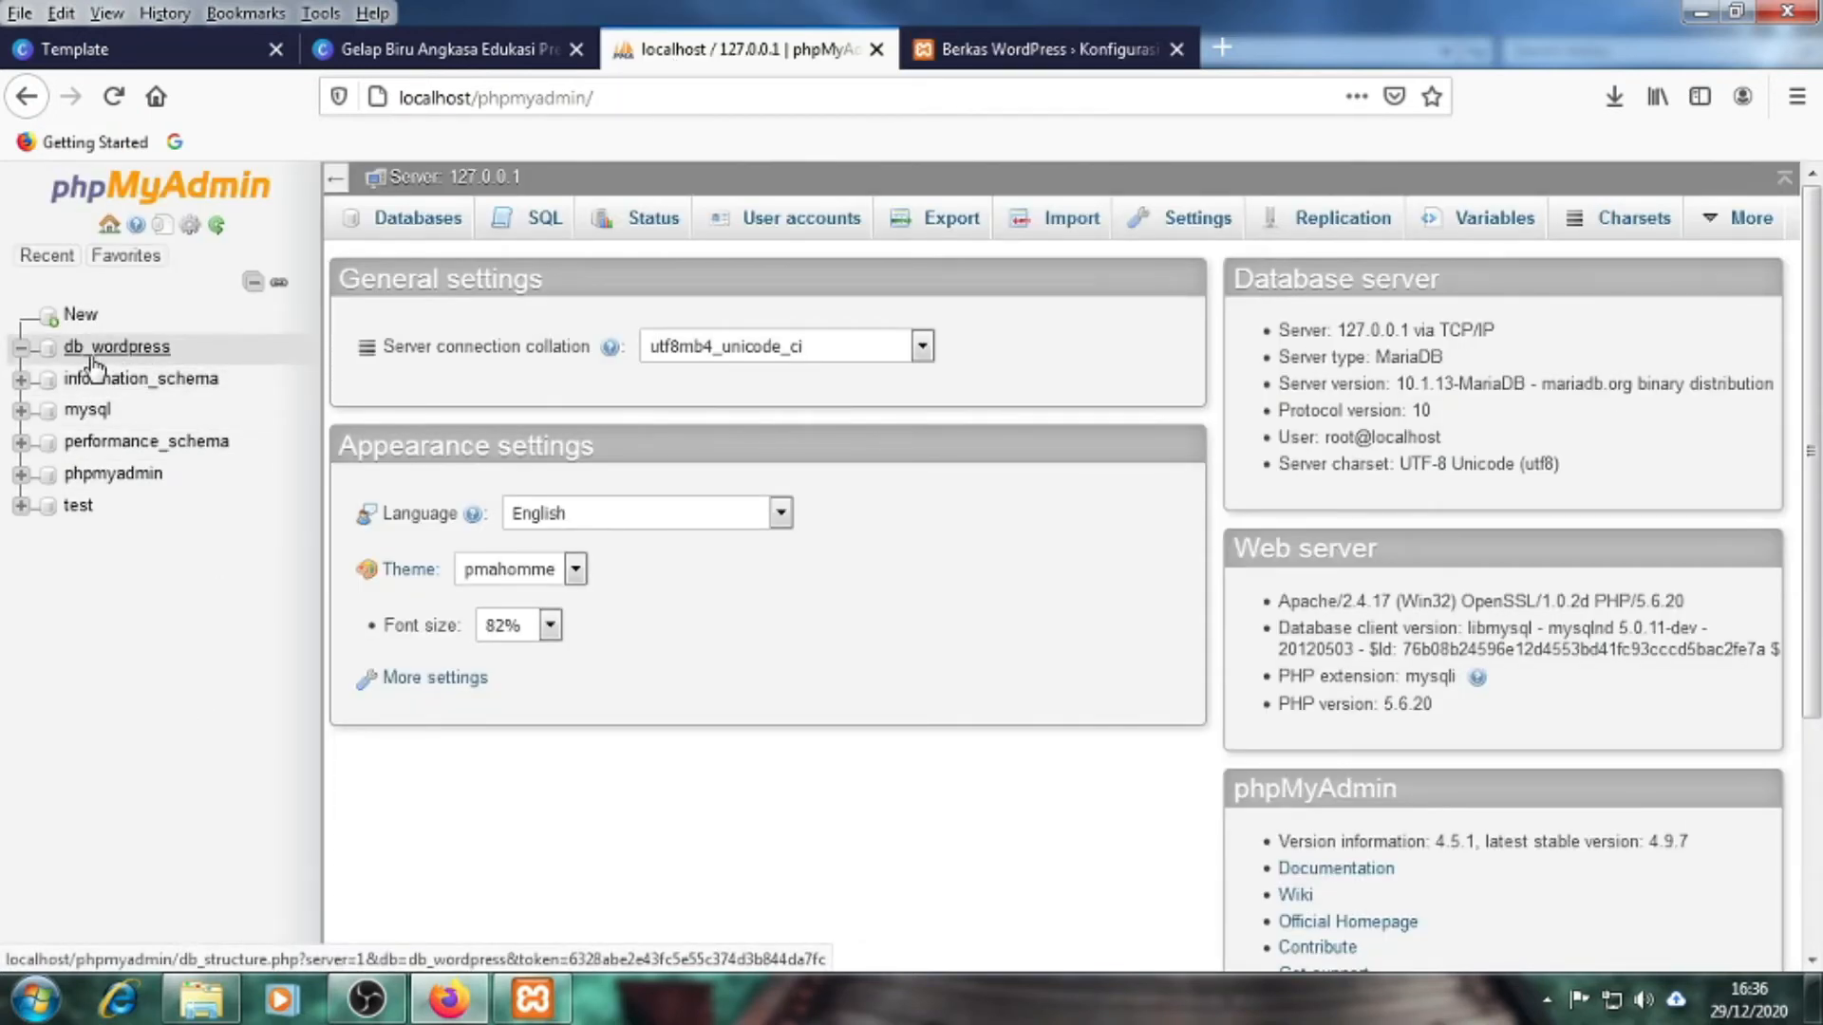
pyautogui.click(959, 36)
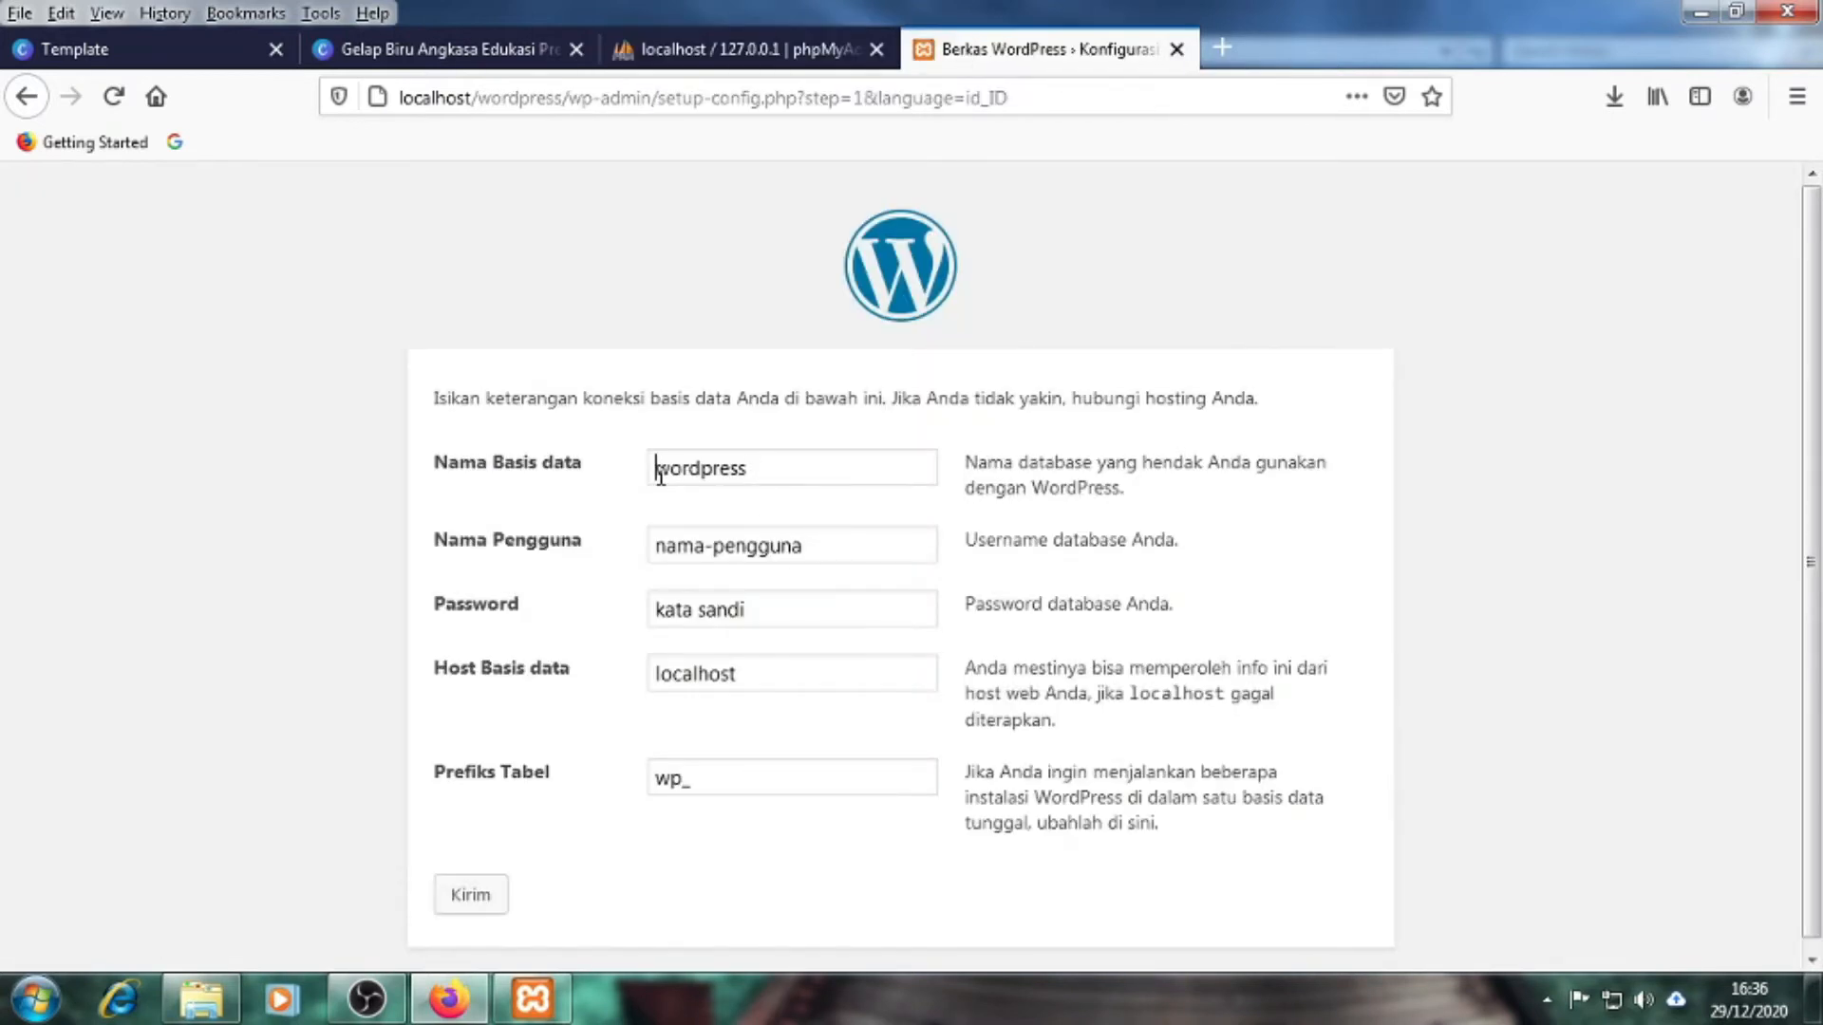
pyautogui.write('db_')
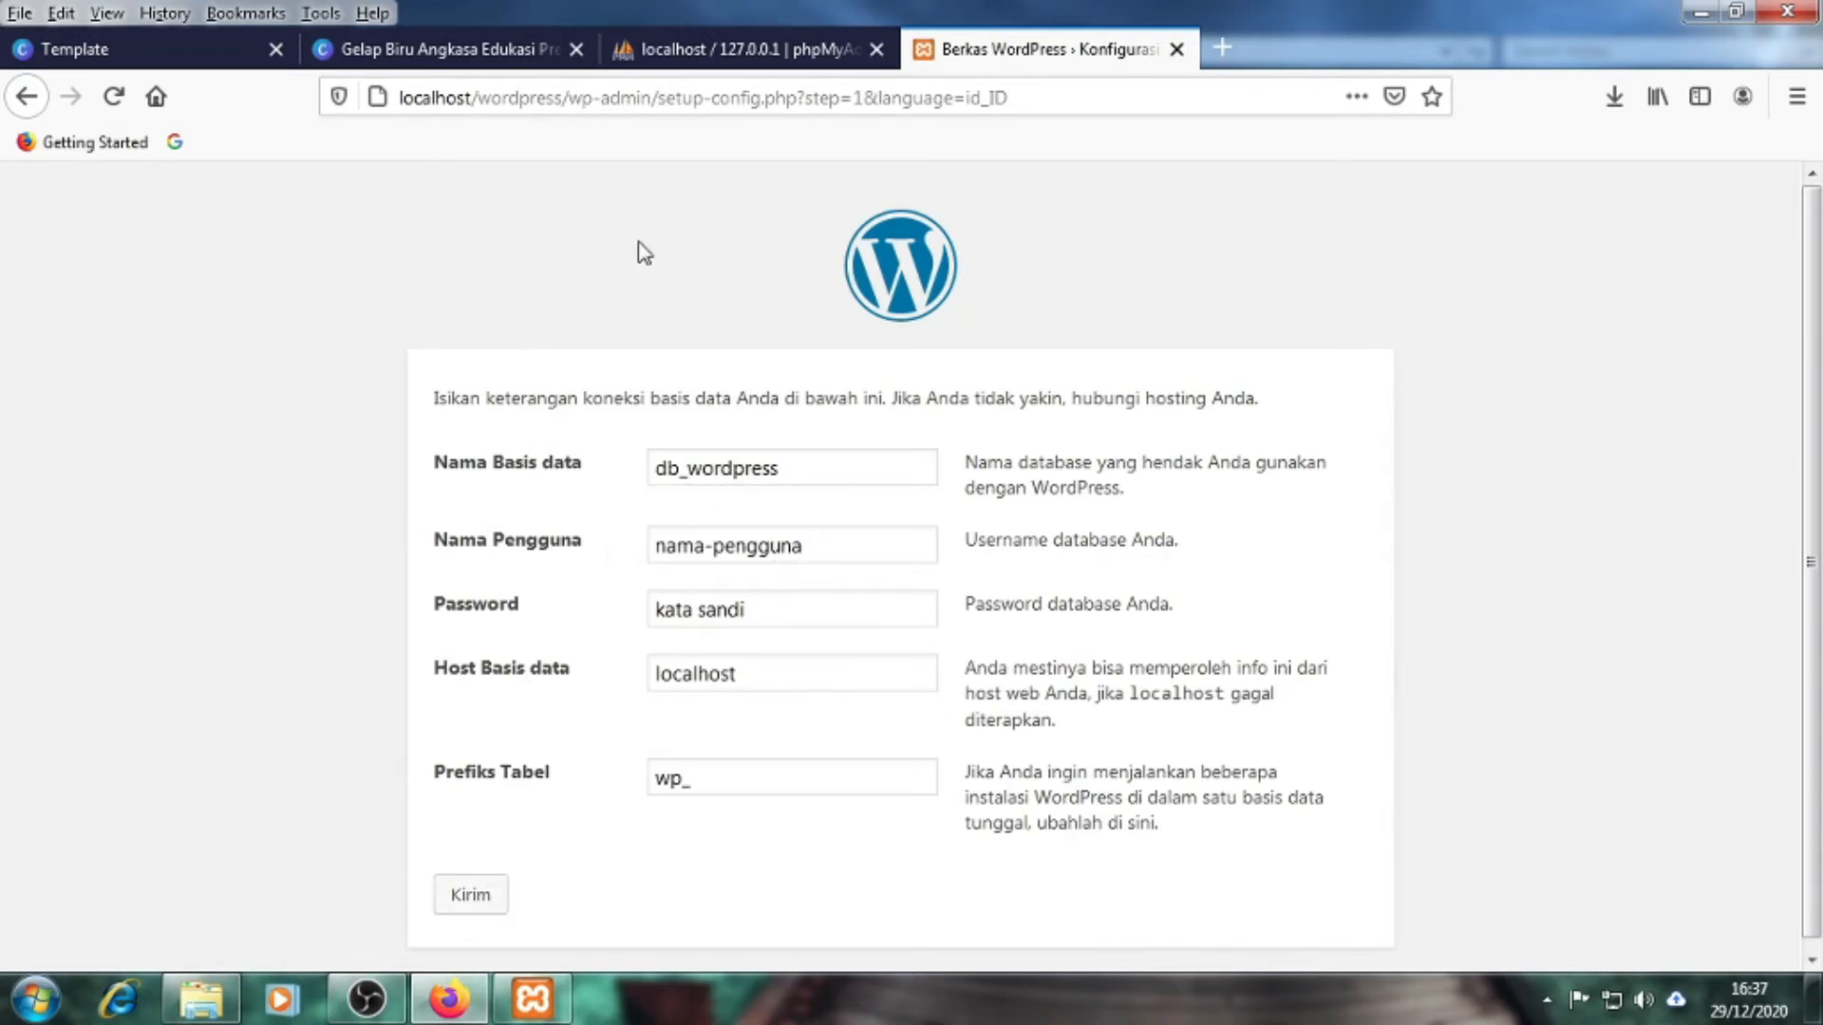
pyautogui.click(765, 59)
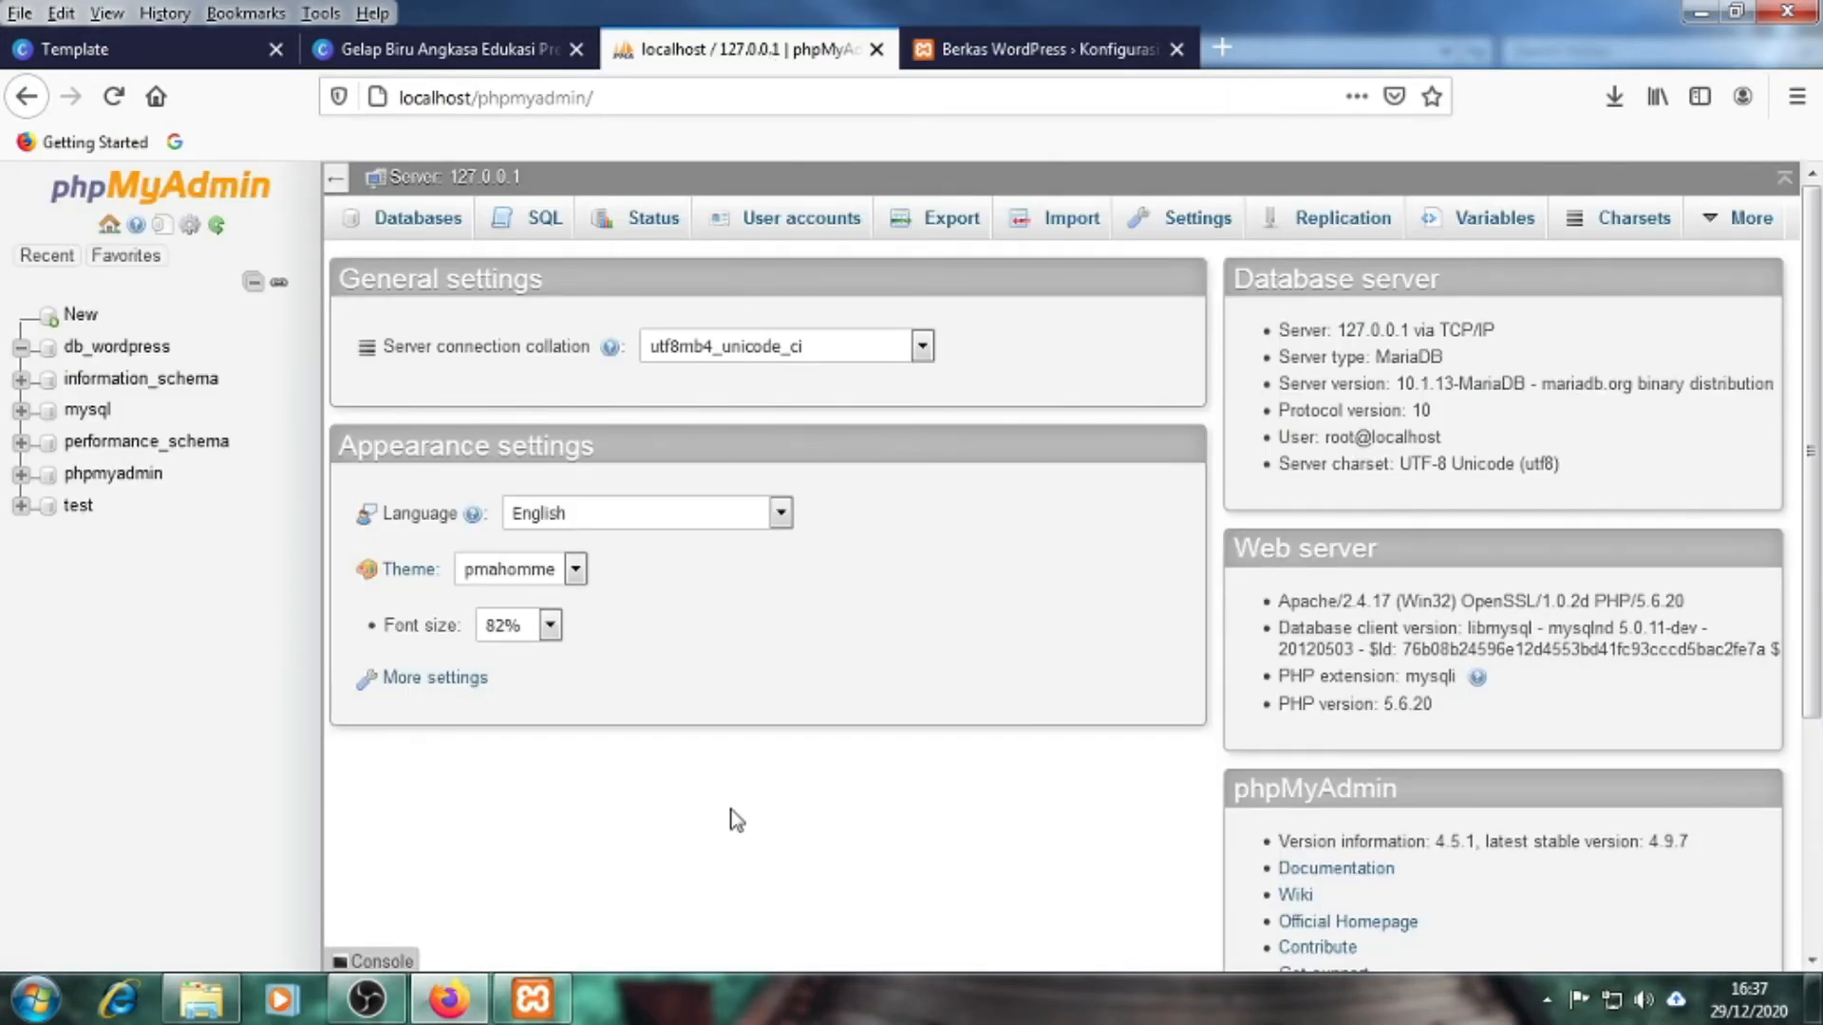
pyautogui.click(998, 57)
pyautogui.moveTo(803, 544); pyautogui.dragTo(623, 561)
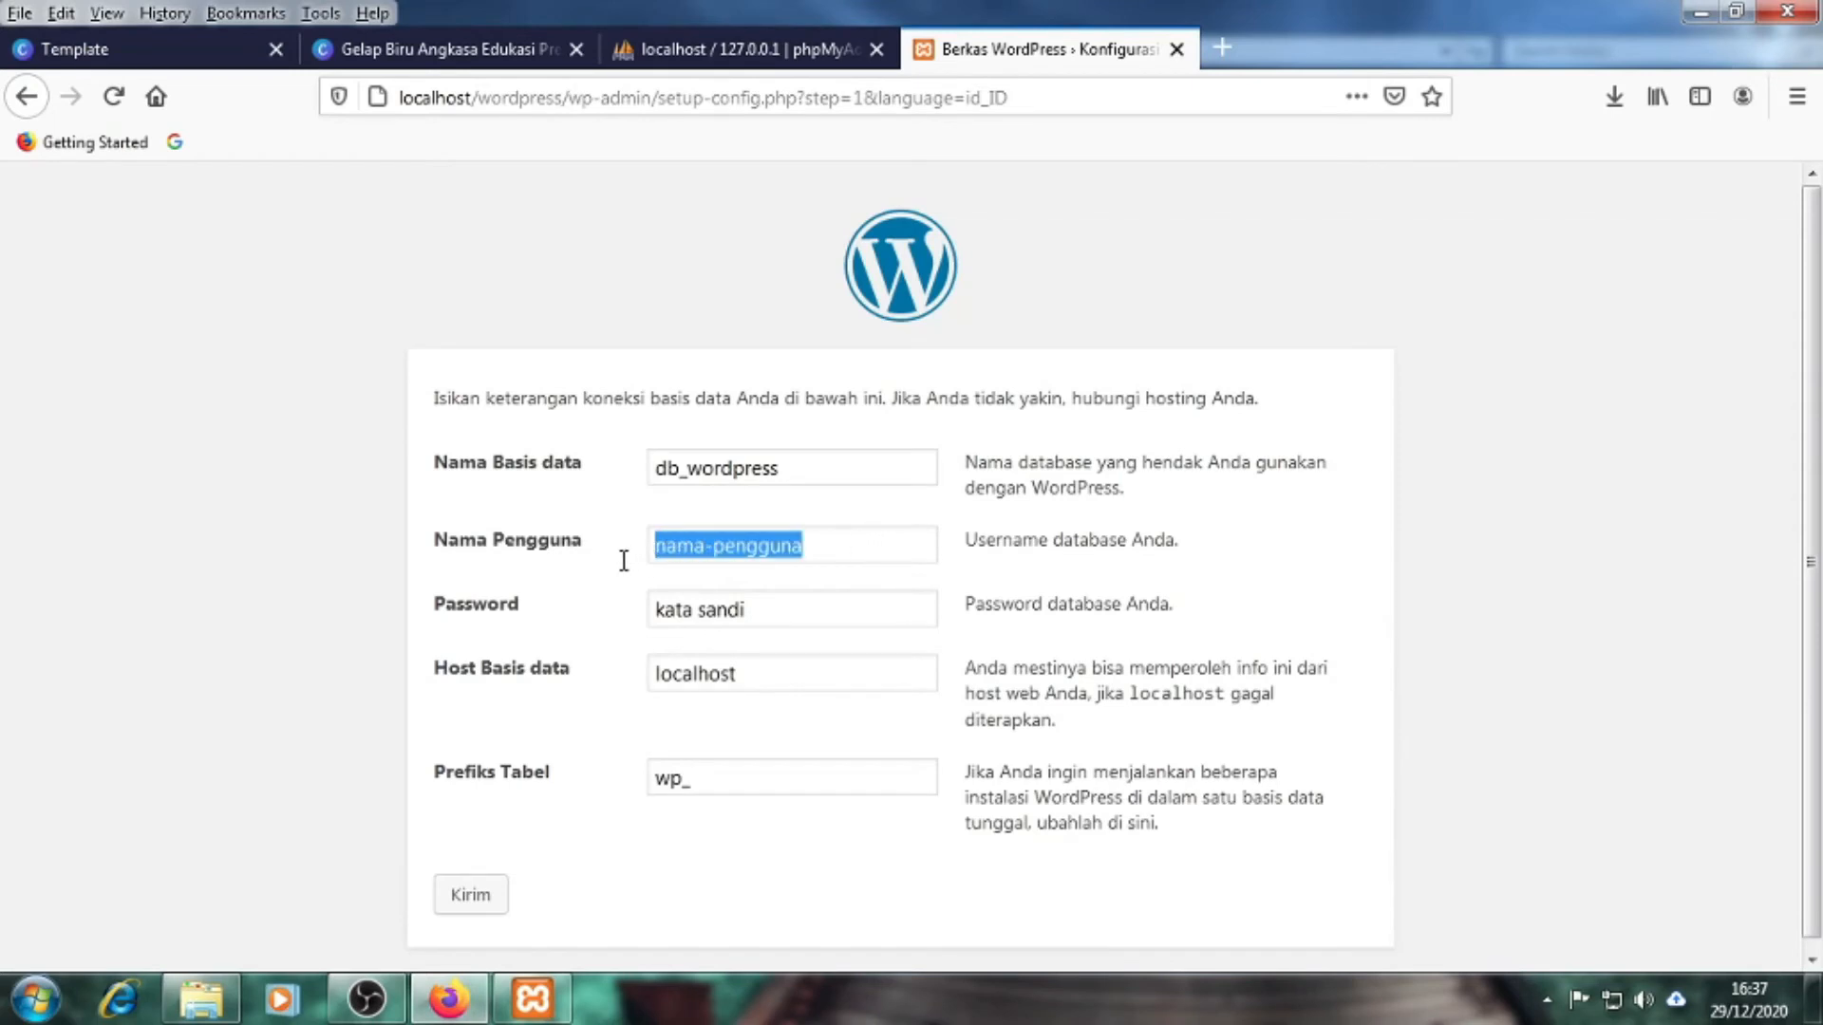
pyautogui.write('r')
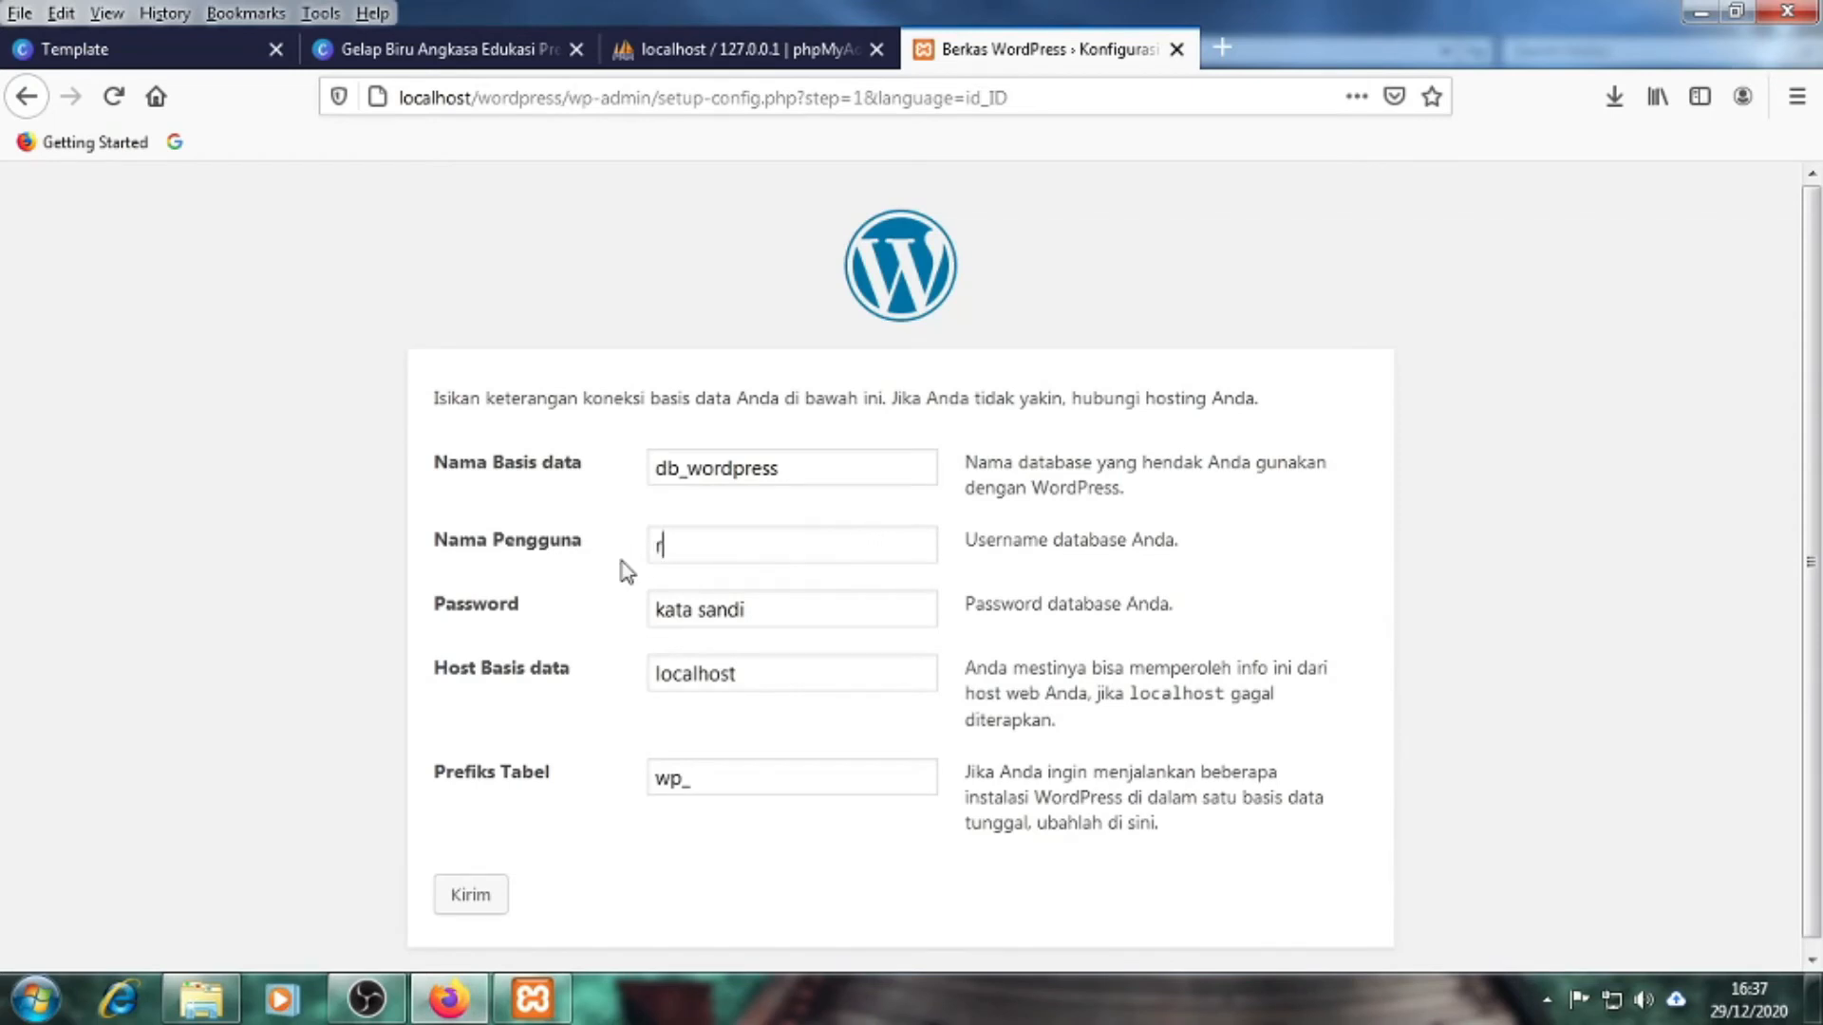
pyautogui.write('oot')
# Clear the placeholder text from the database password field
pyautogui.click(773, 52)
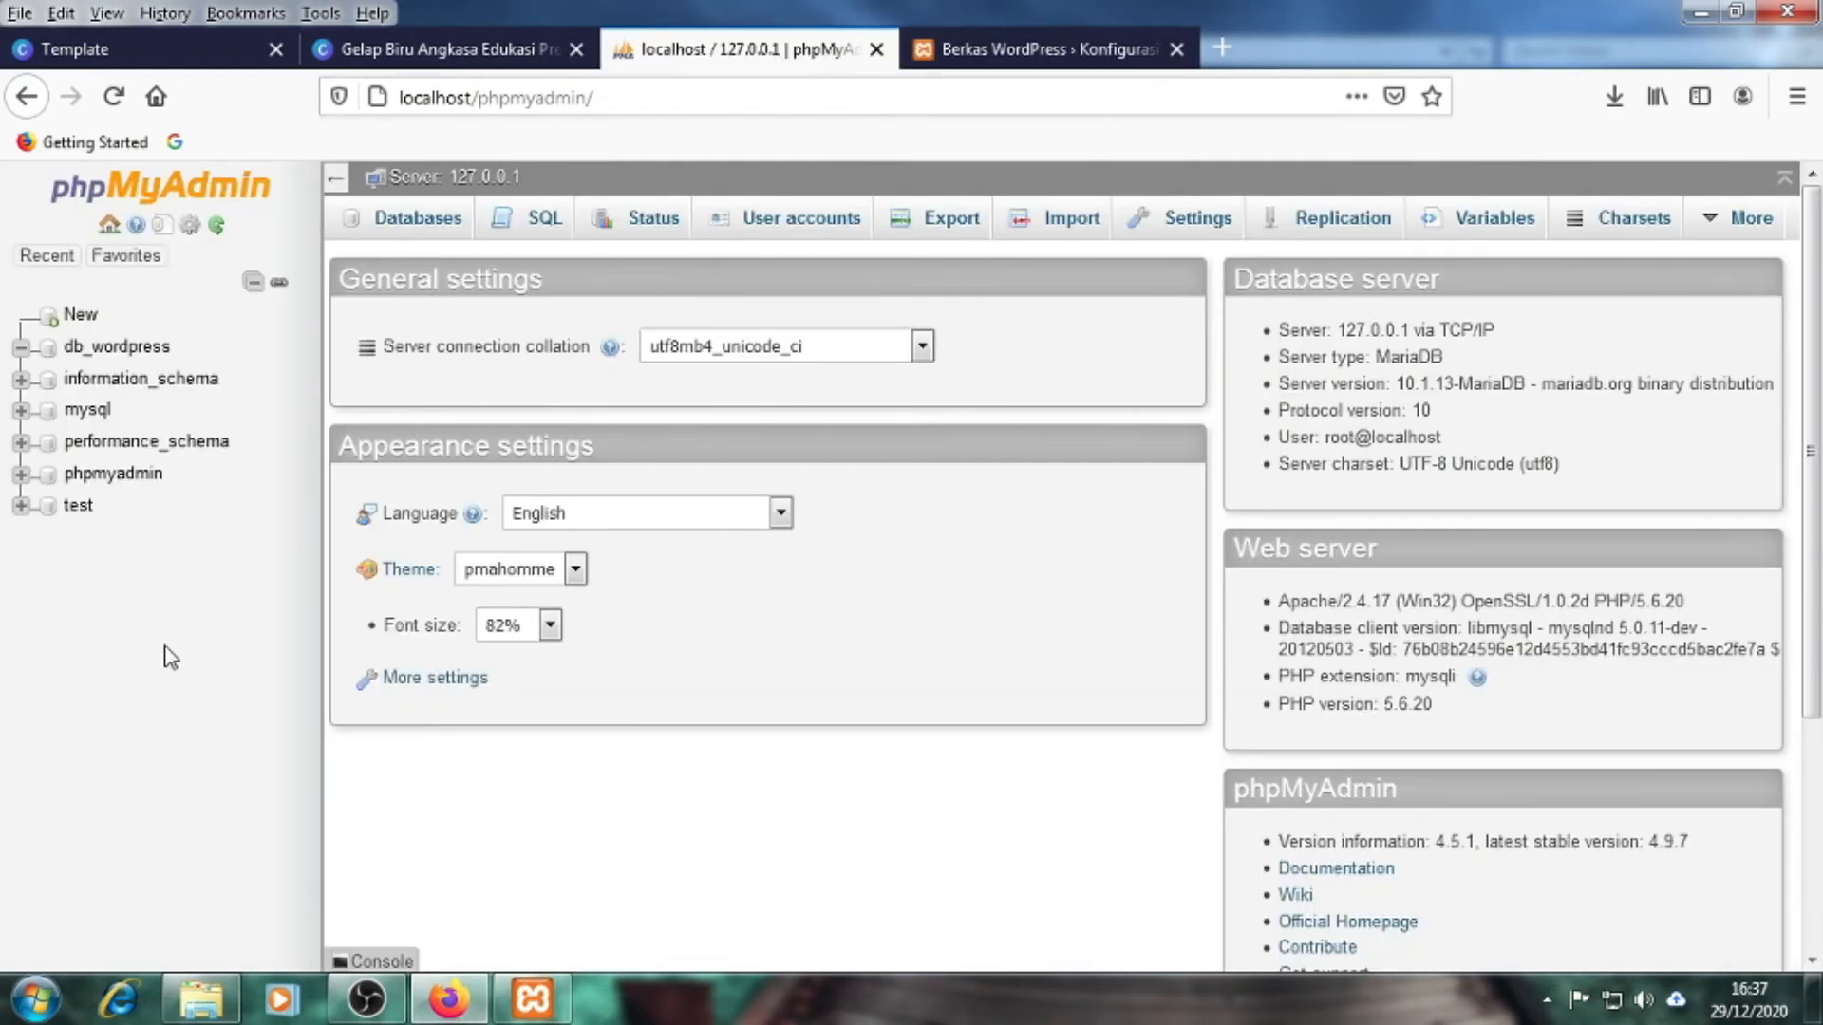
pyautogui.click(978, 59)
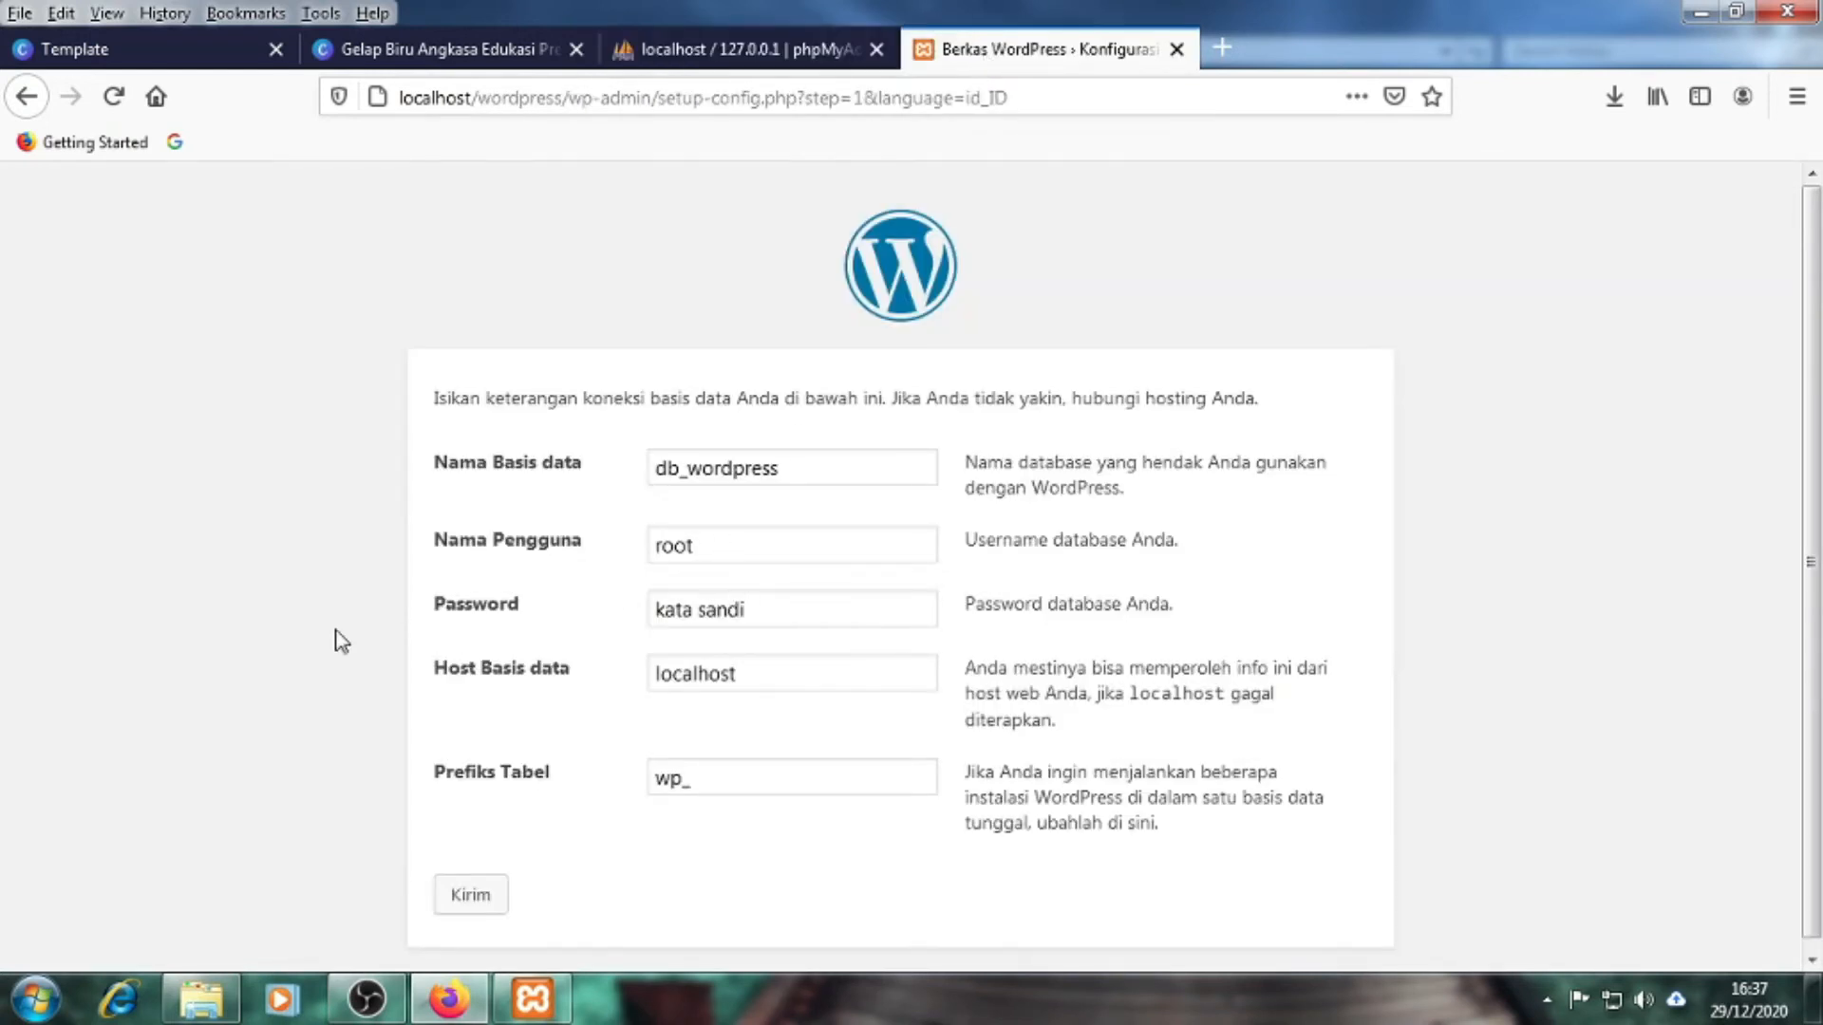
pyautogui.moveTo(773, 618); pyautogui.dragTo(623, 631)
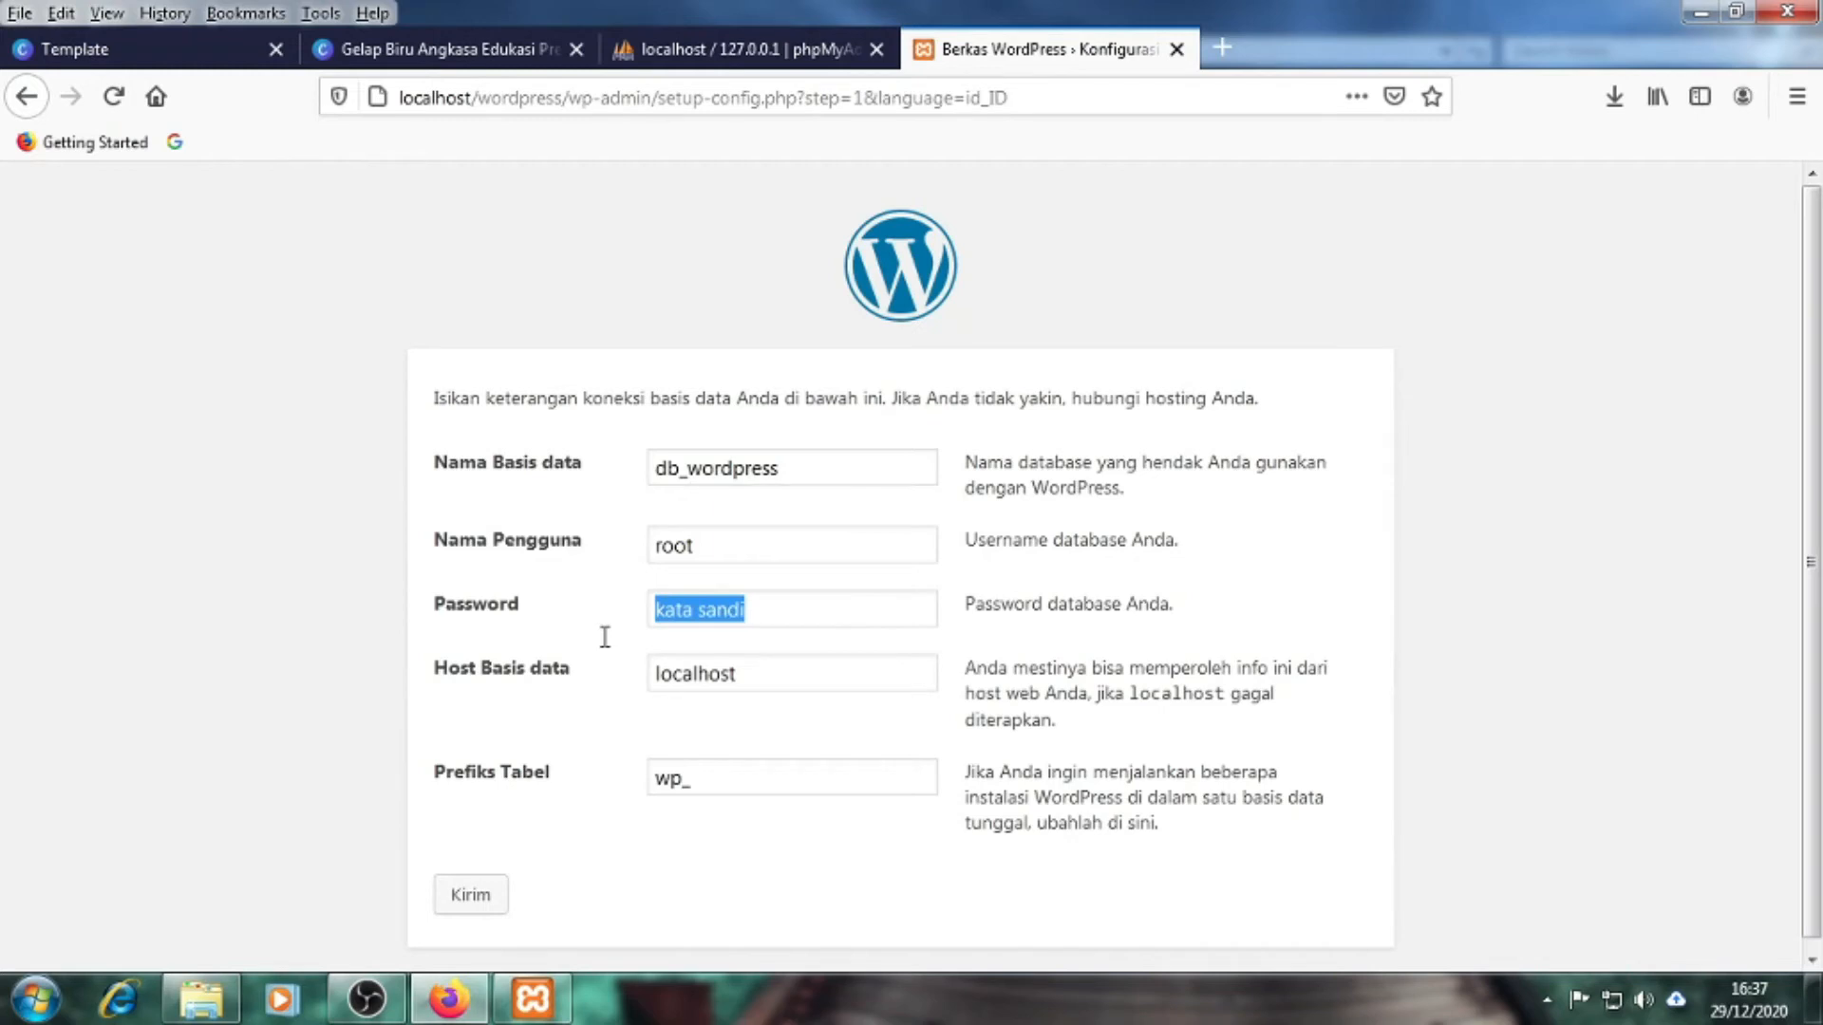
pyautogui.press('BackSpace')
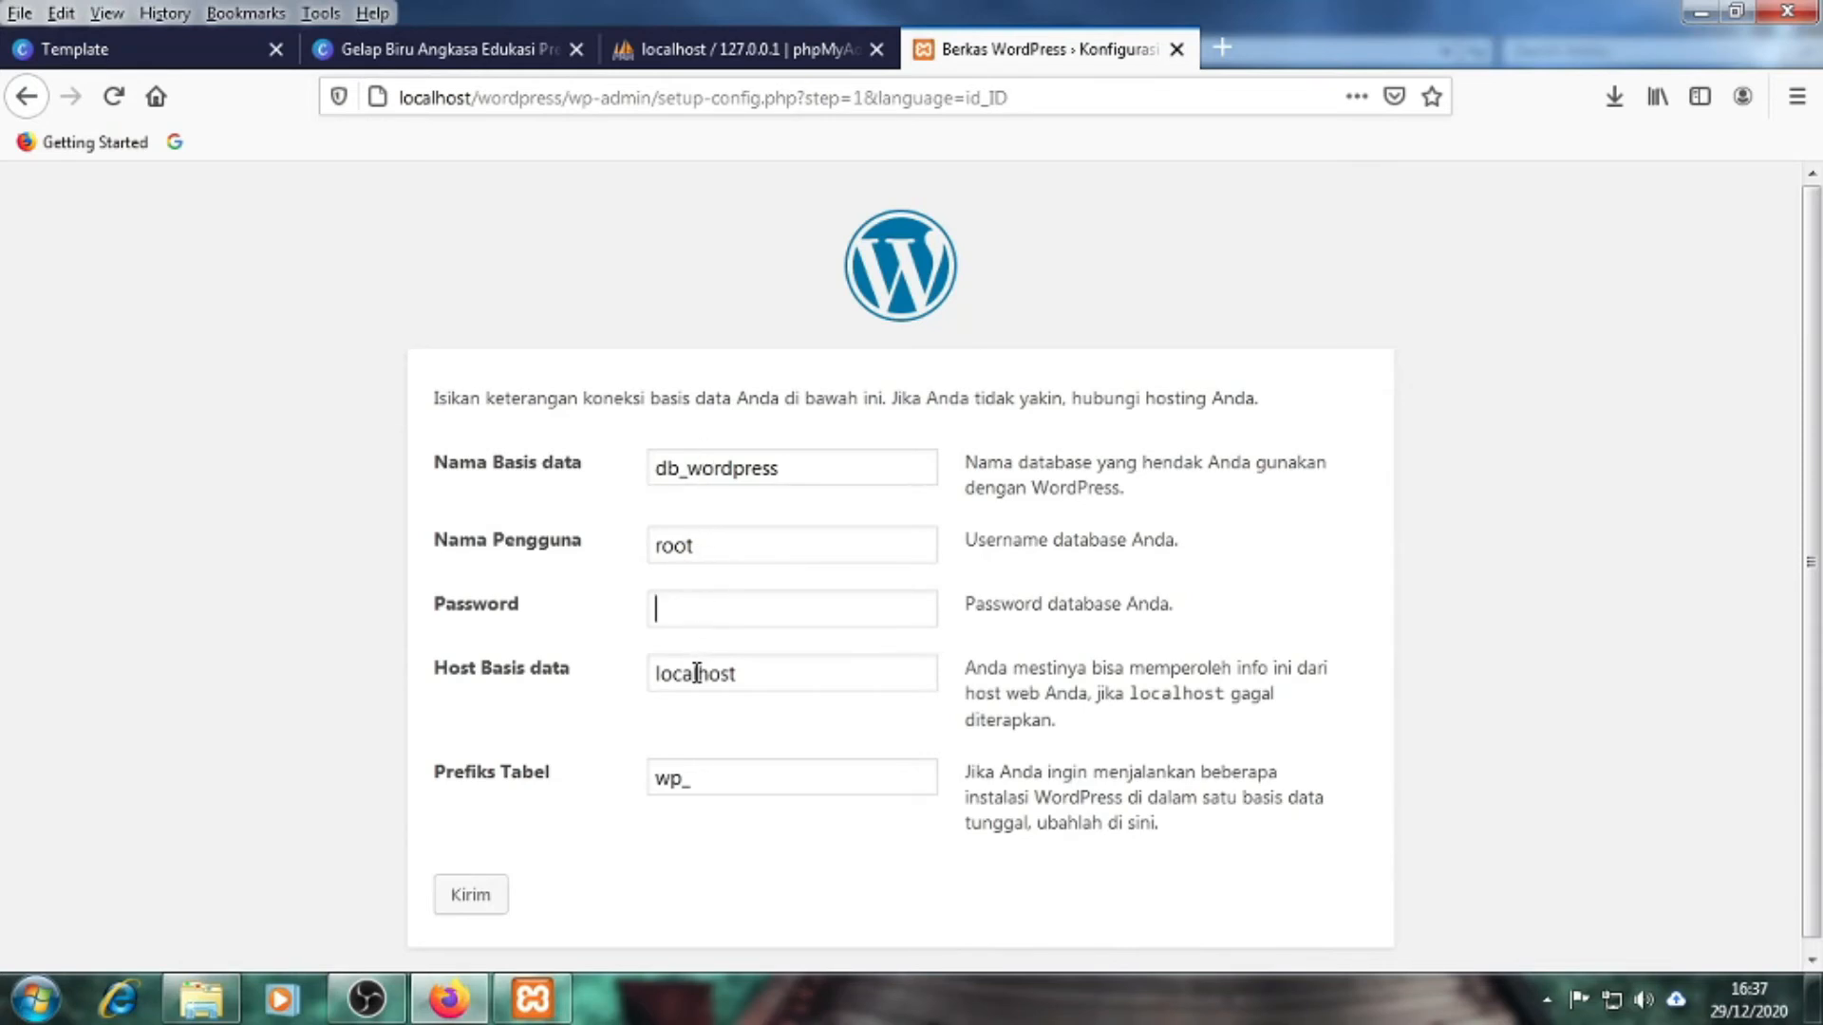
# Review the user name root, the empty password, host localhost and the wp_ table prefix
pyautogui.click(658, 547)
pyautogui.moveTo(708, 546); pyautogui.dragTo(619, 560)
pyautogui.click(233, 626)
pyautogui.moveTo(654, 547); pyautogui.dragTo(676, 549)
pyautogui.click(681, 602)
pyautogui.click(747, 674)
pyautogui.moveTo(754, 671); pyautogui.dragTo(635, 703)
pyautogui.click(278, 717)
pyautogui.moveTo(712, 782); pyautogui.dragTo(649, 802)
pyautogui.click(278, 781)
# Compare the entered database name with the database listed in phpMyAdmin
pyautogui.moveTo(785, 470); pyautogui.dragTo(651, 470)
pyautogui.click(320, 294)
pyautogui.click(634, 53)
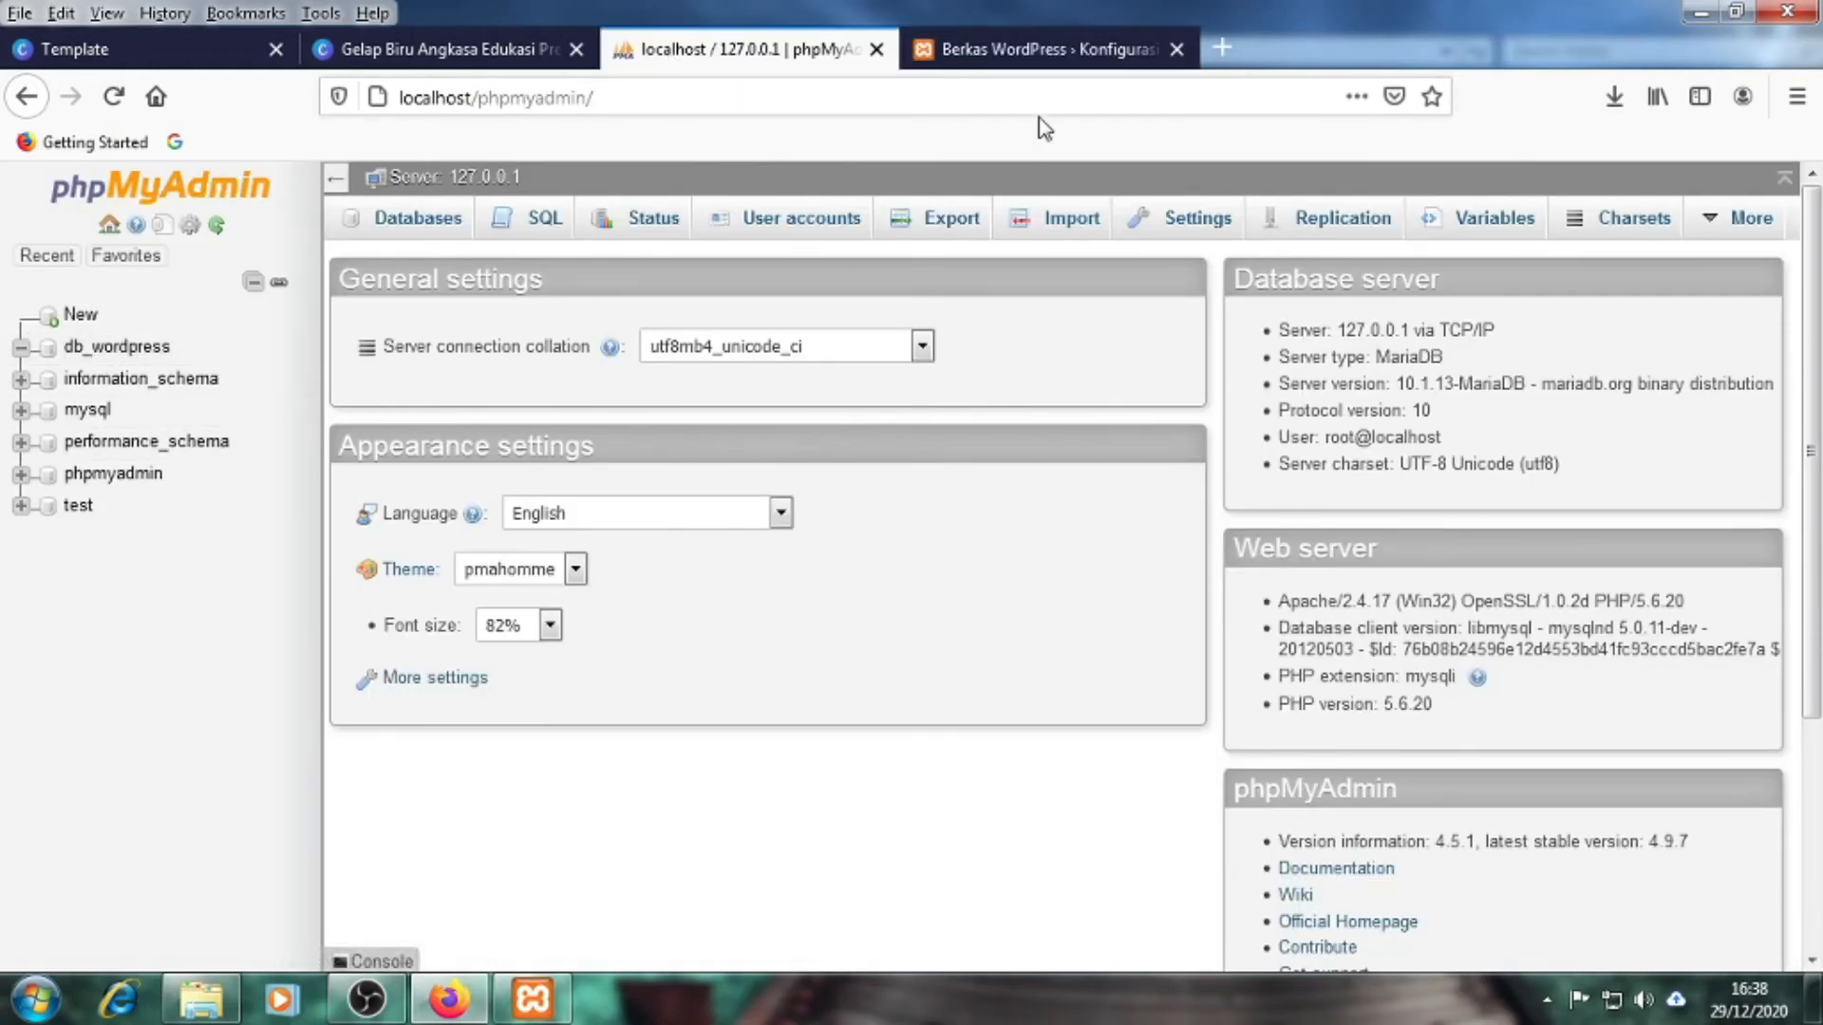
pyautogui.click(1035, 52)
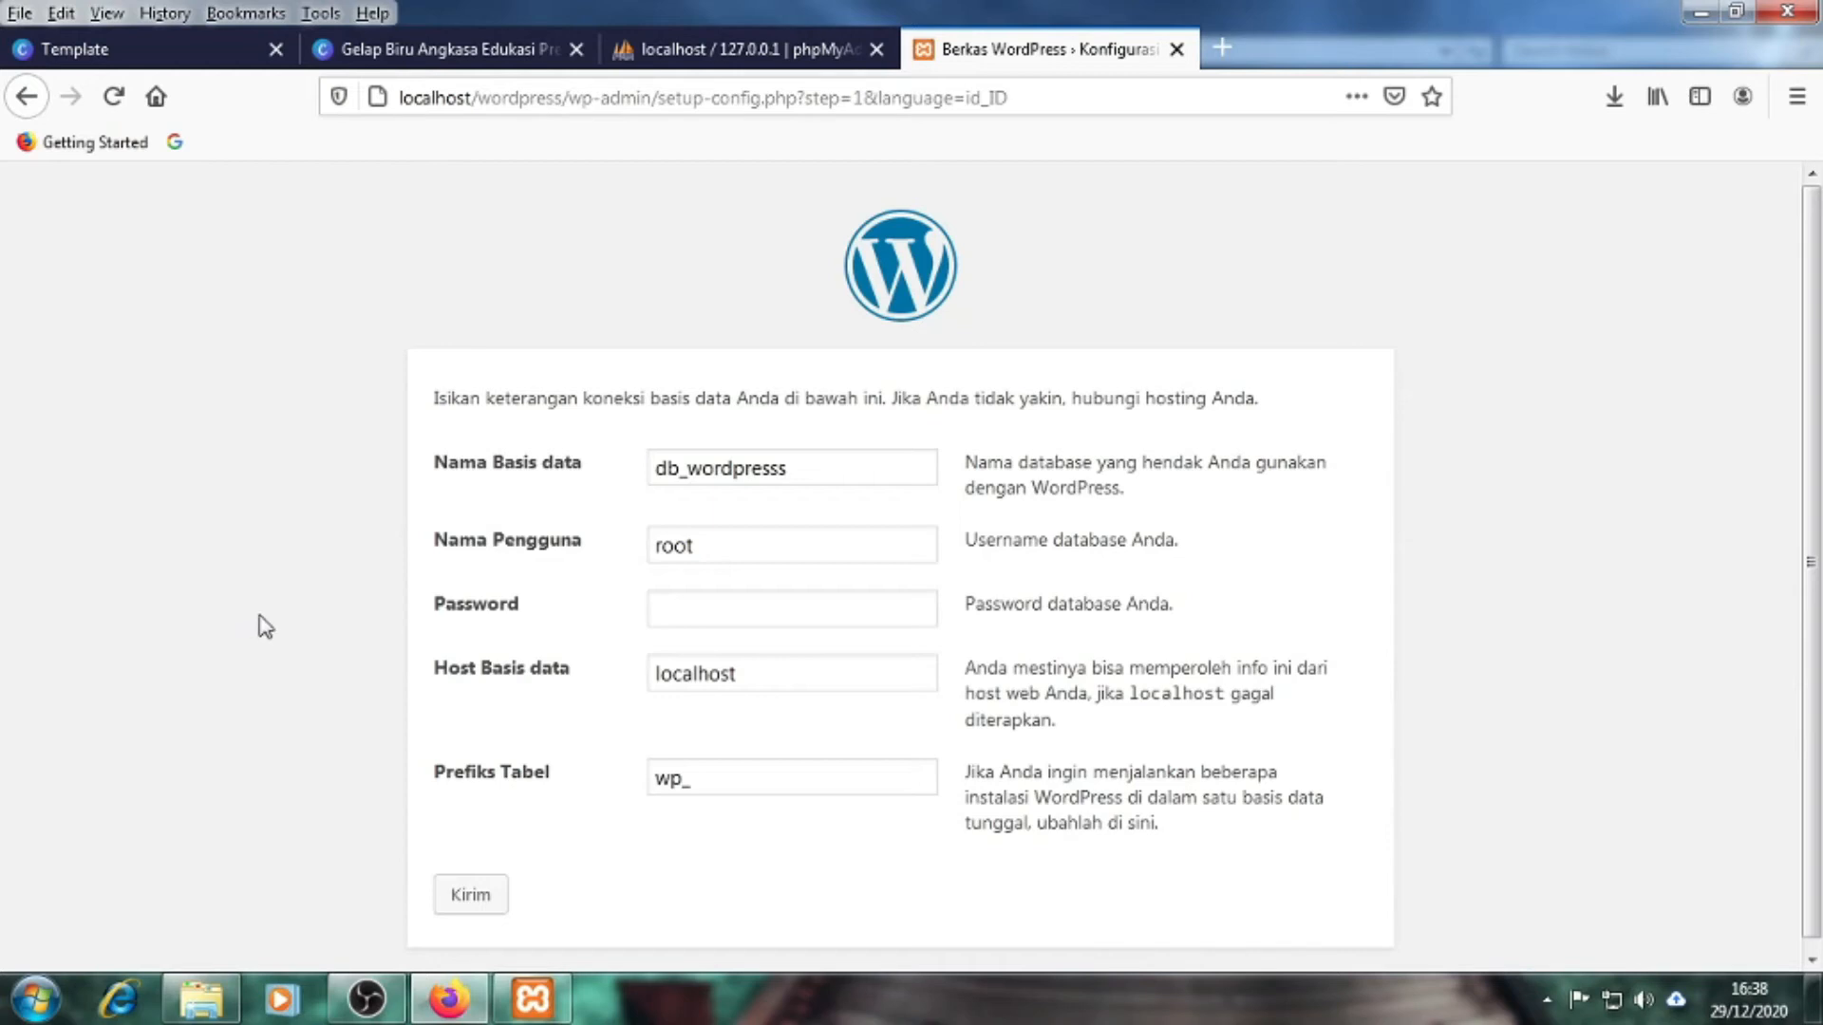
# Submit the connection details and get the 'Tidak dapat memilih database' error
pyautogui.click(470, 893)
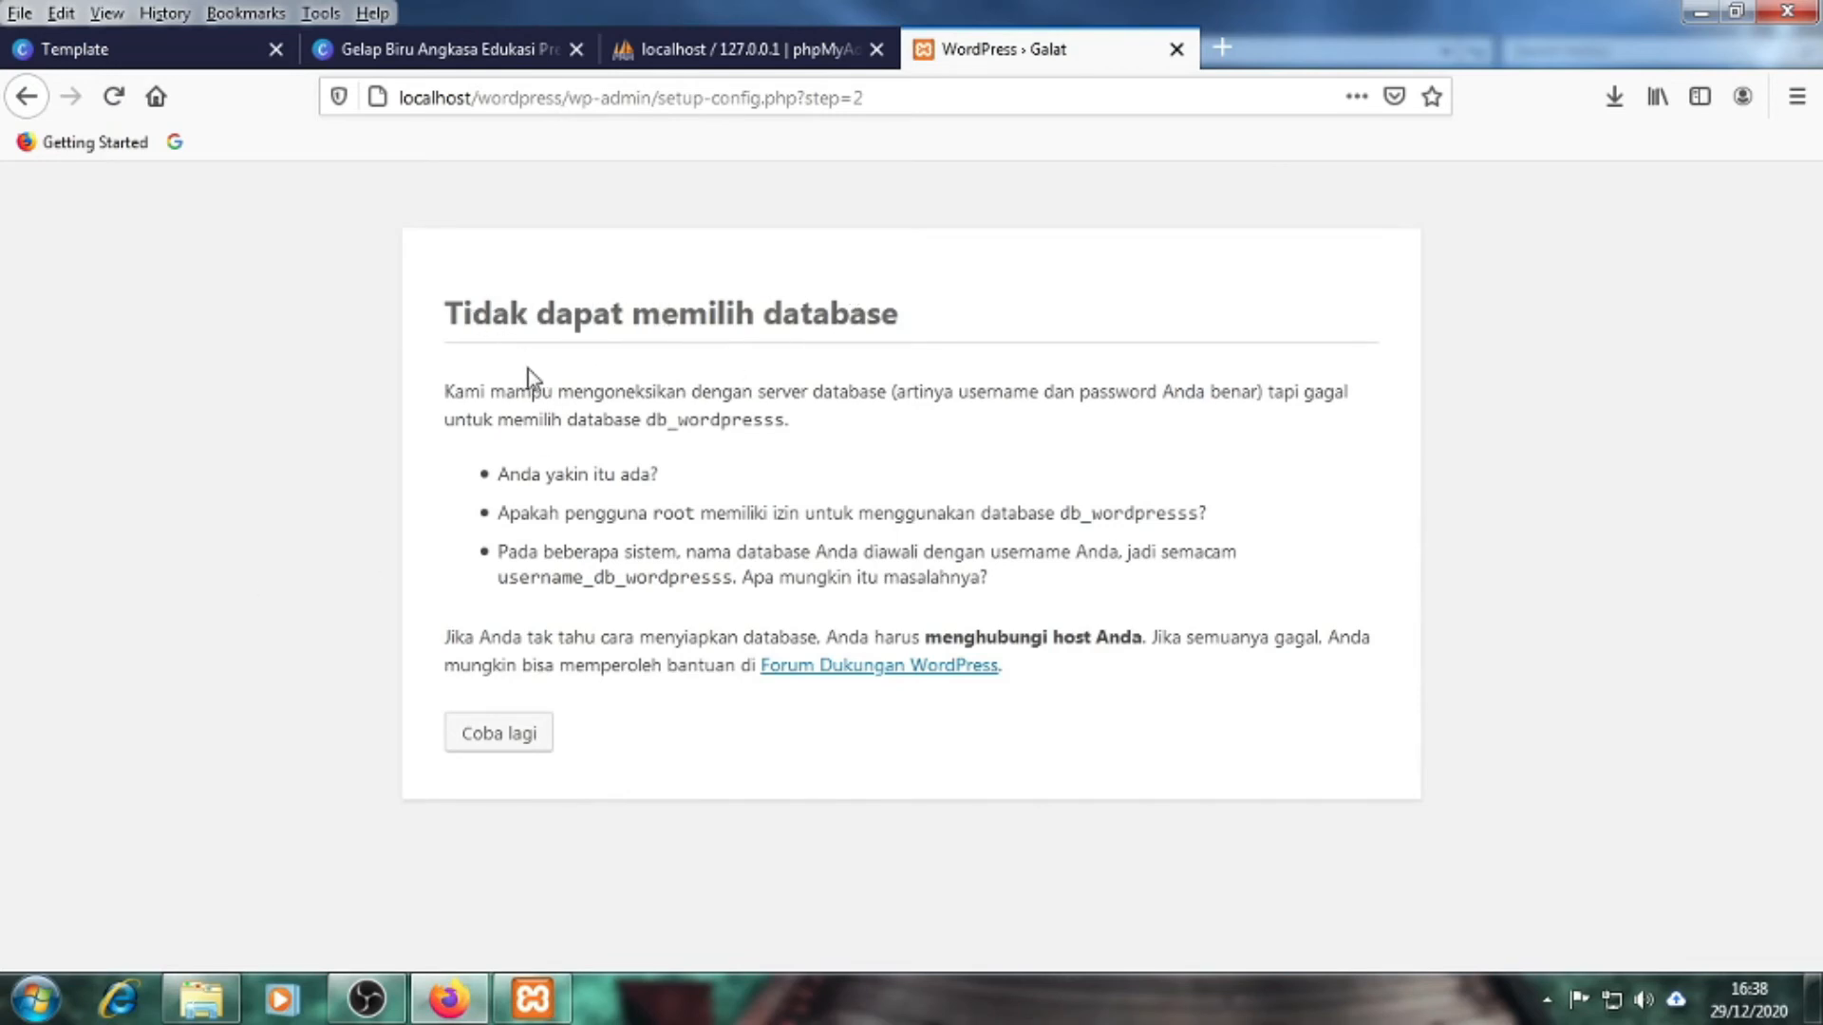
pyautogui.moveTo(463, 314); pyautogui.dragTo(745, 316)
pyautogui.click(803, 322)
# Compare db_wordpresss with phpMyAdmin's database list, then return to the form with Coba lagi
pyautogui.click(744, 42)
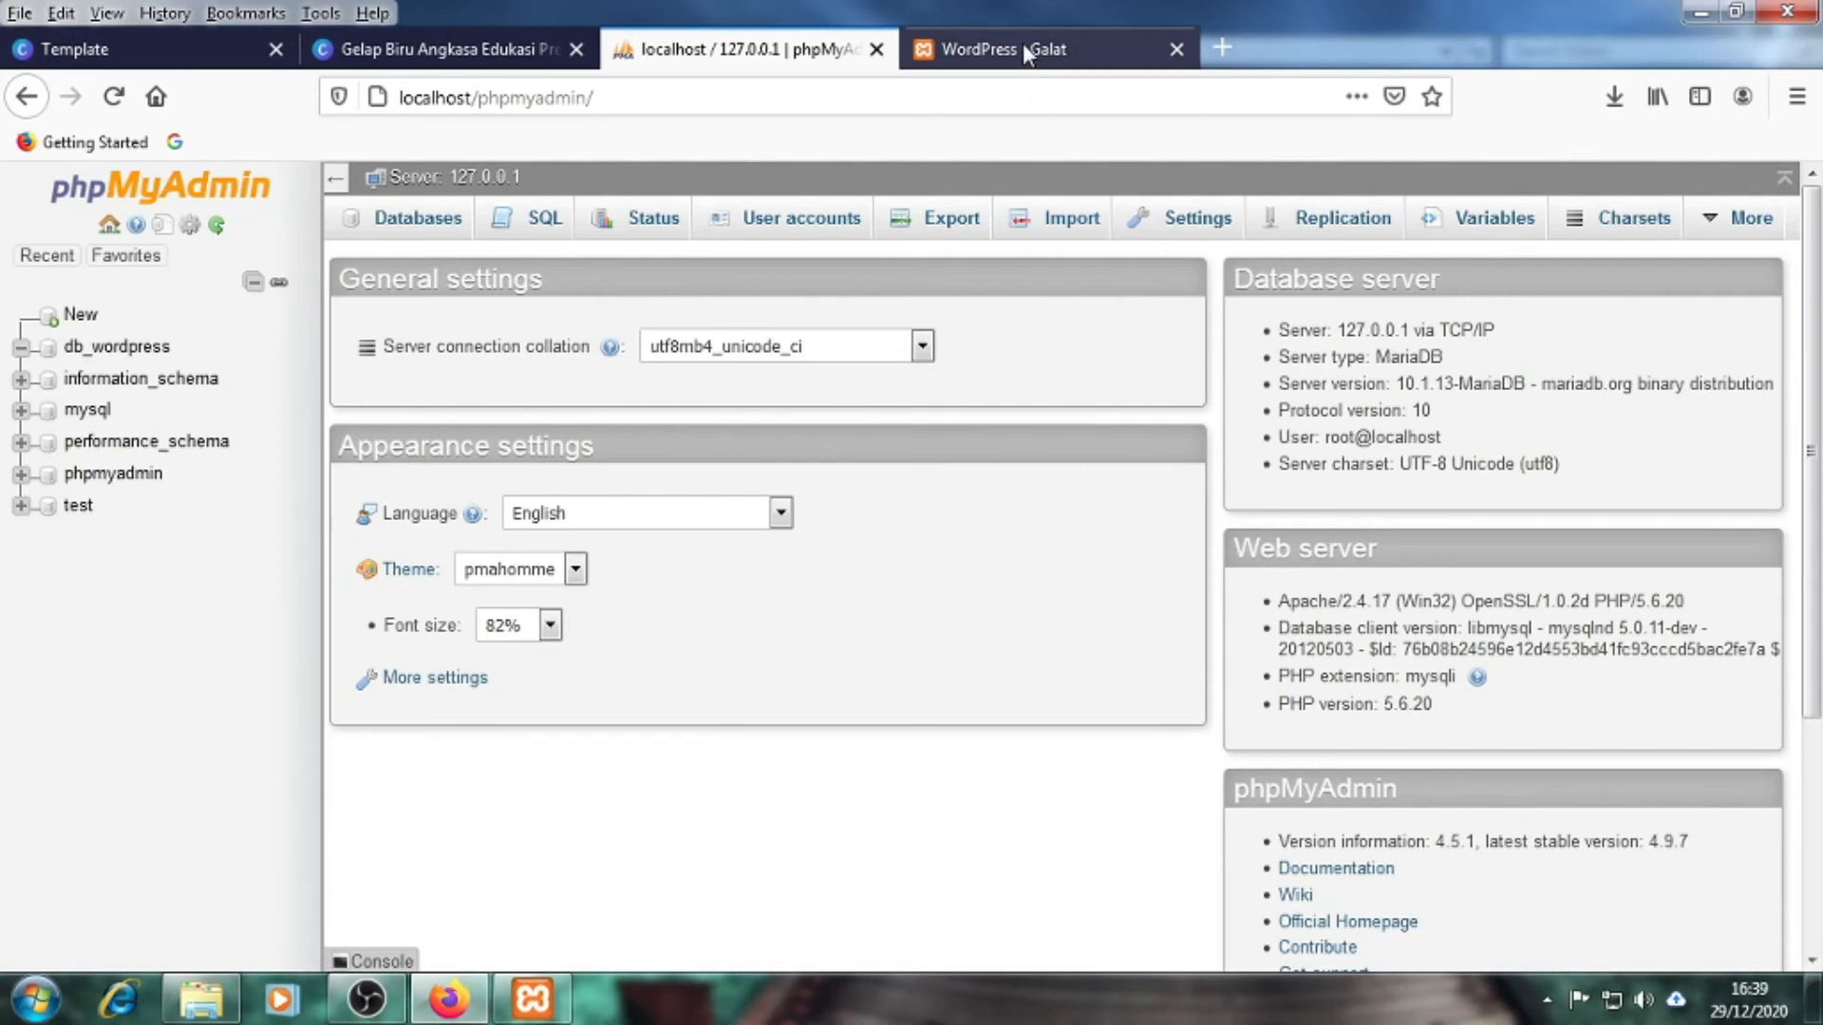
pyautogui.click(997, 49)
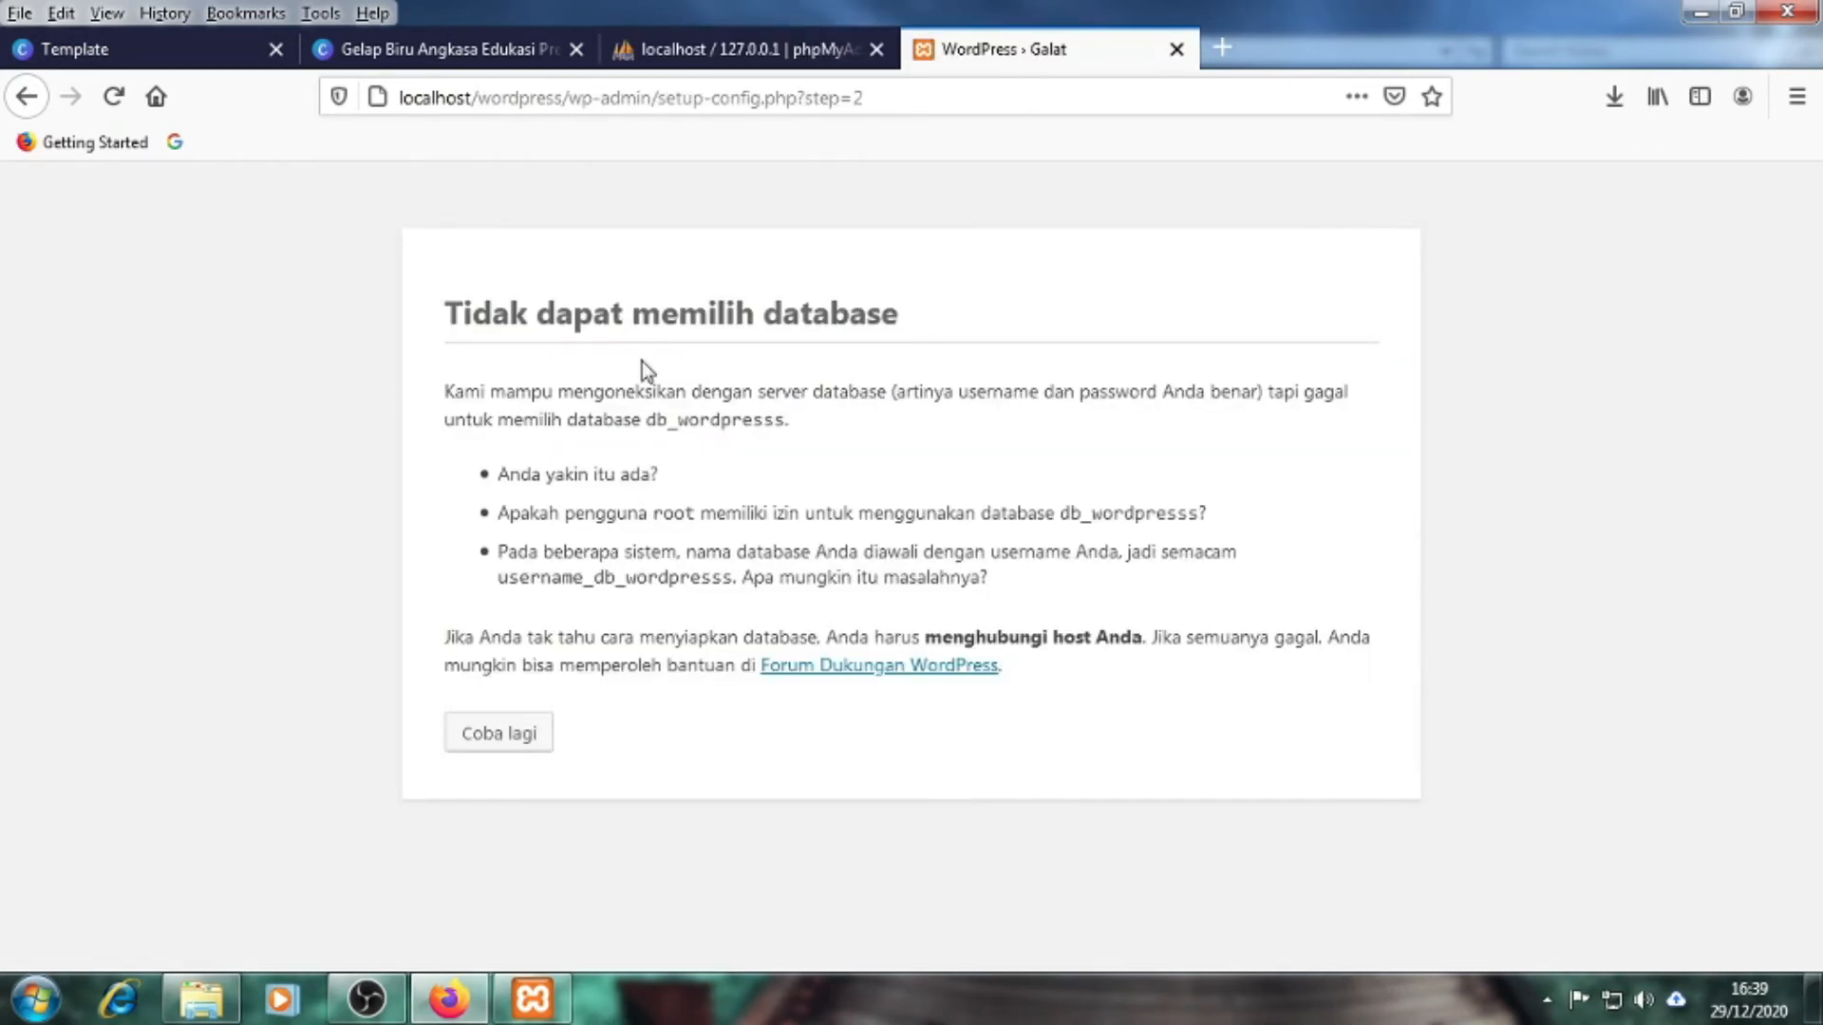
pyautogui.click(726, 57)
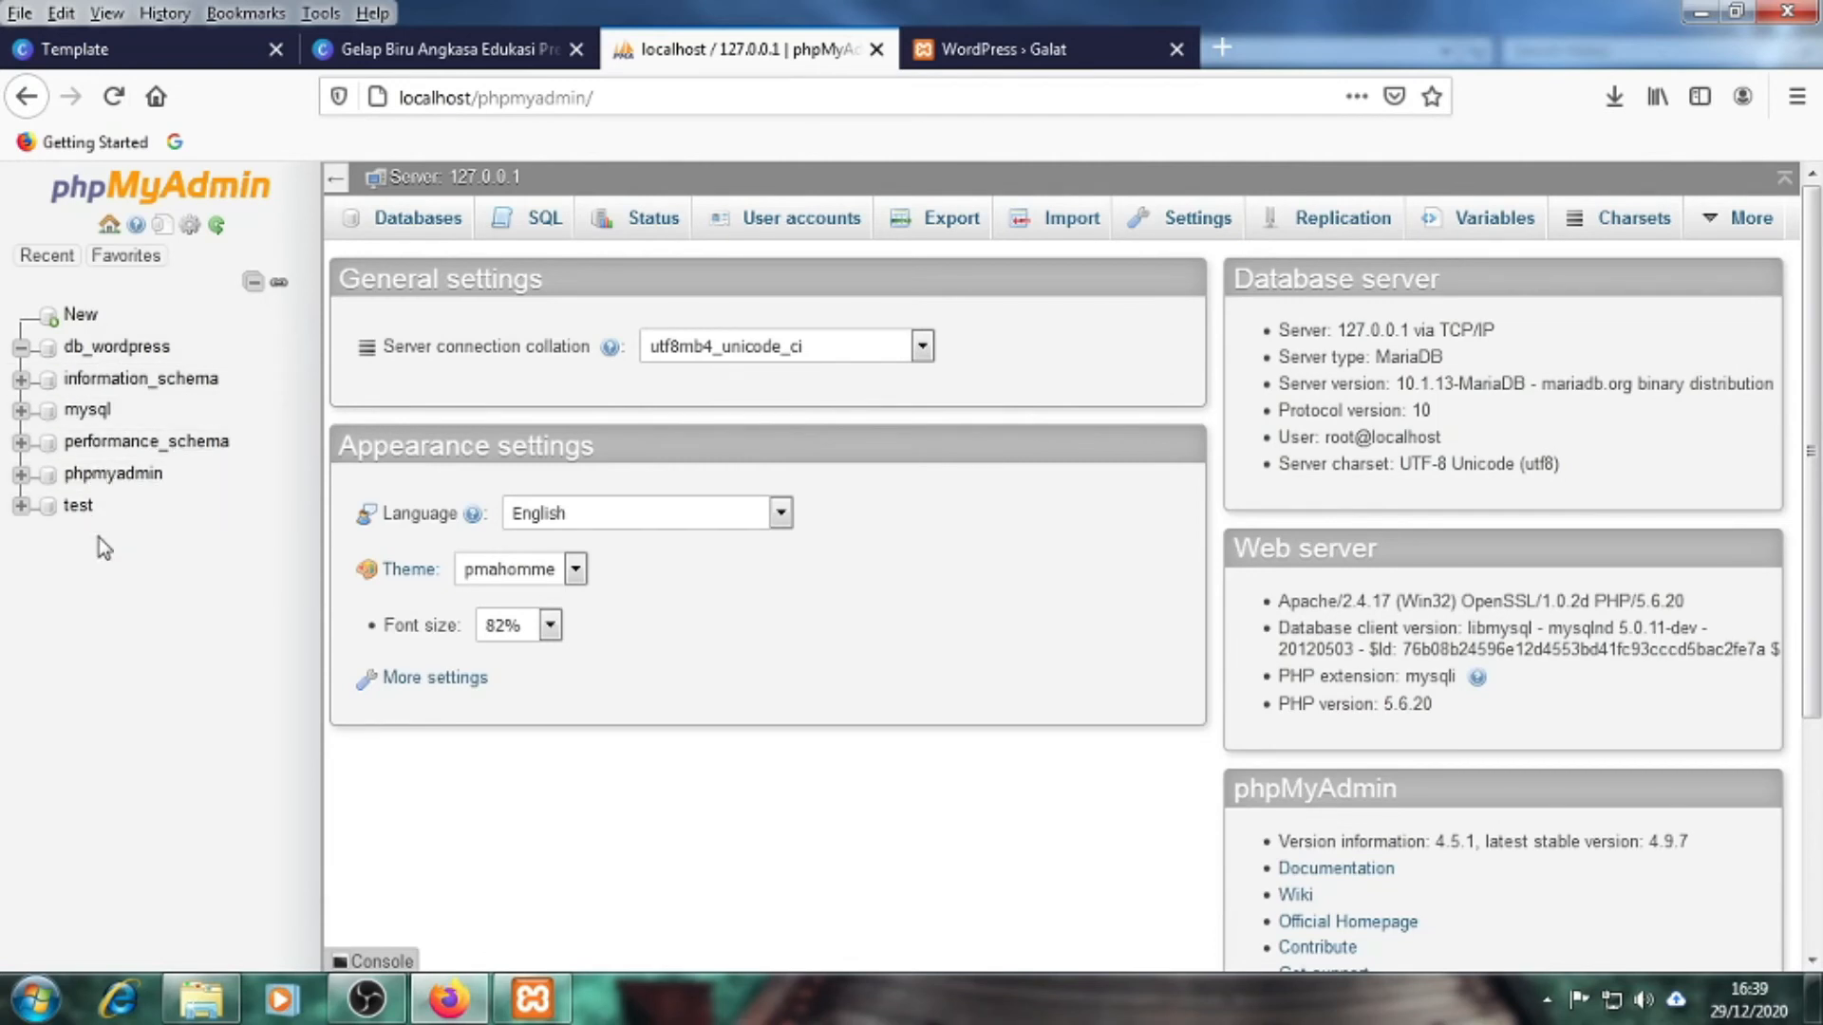
pyautogui.click(974, 48)
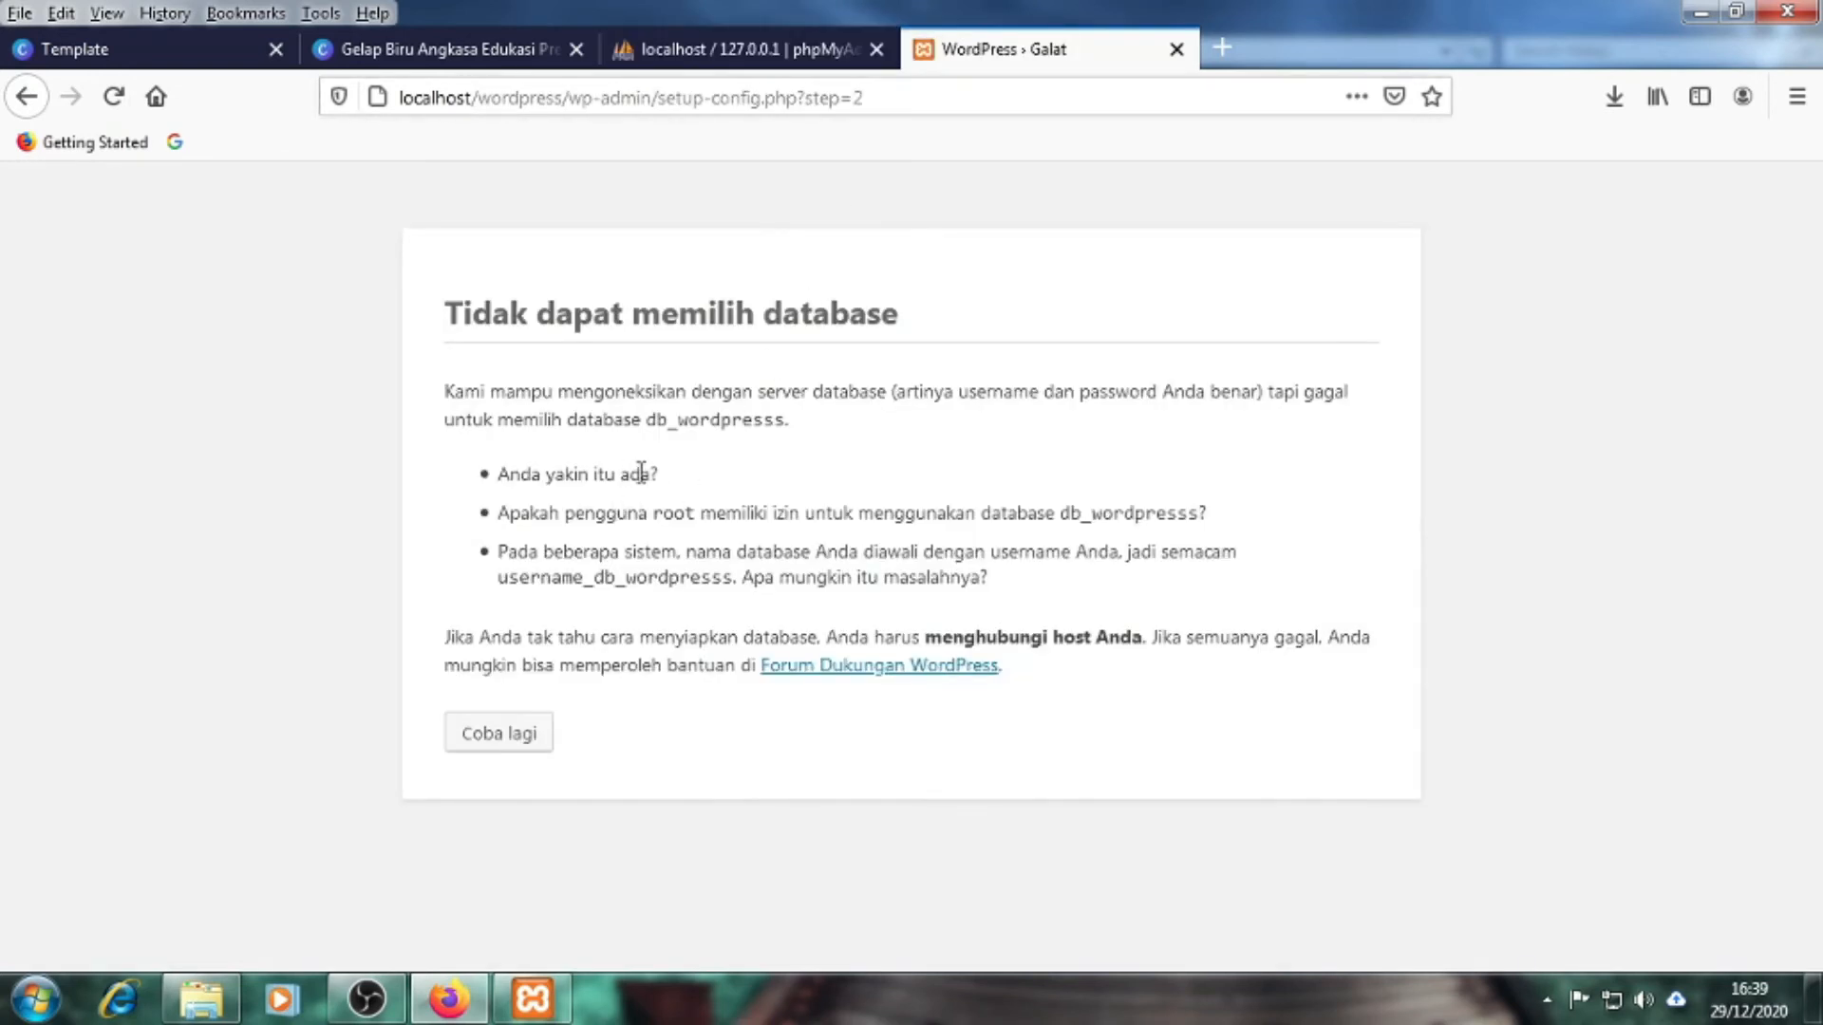
pyautogui.moveTo(647, 420); pyautogui.dragTo(776, 420)
pyautogui.click(769, 442)
pyautogui.click(312, 544)
pyautogui.click(493, 739)
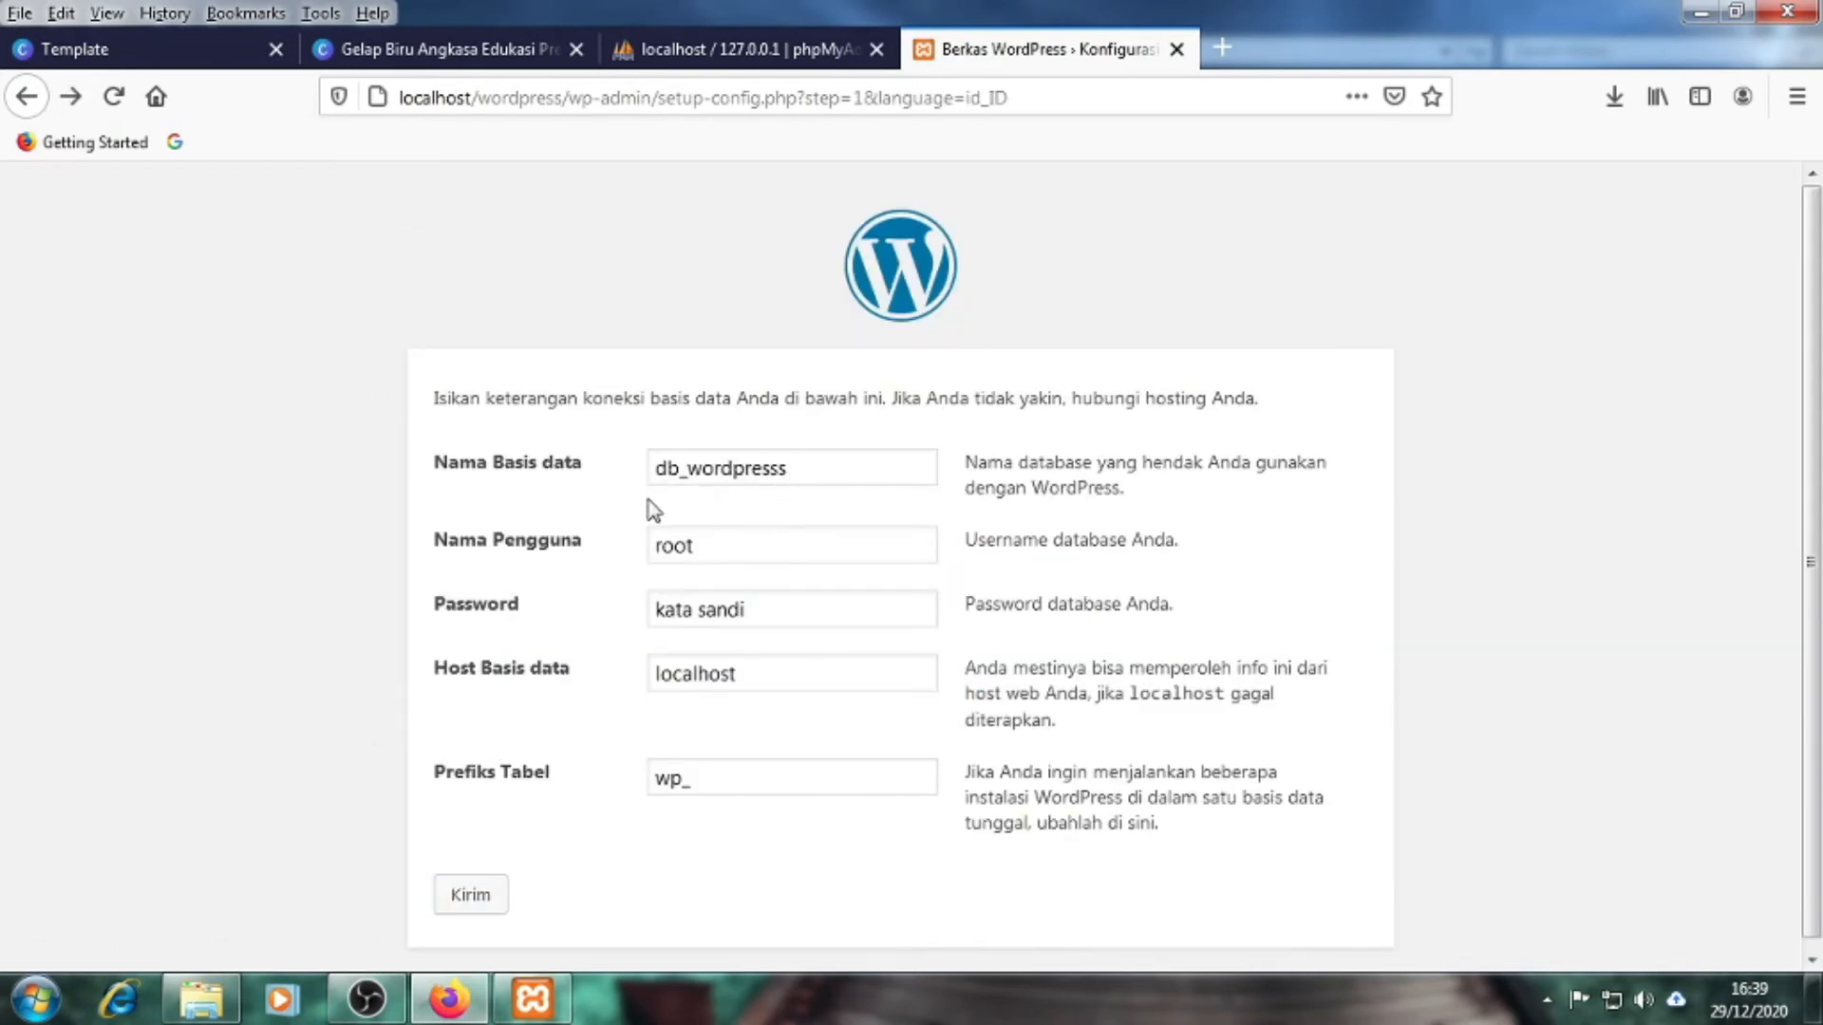
# Remove the extra 's' so the name reads db_wordpress, then submit, getting a connection error
pyautogui.click(803, 466)
pyautogui.click(769, 52)
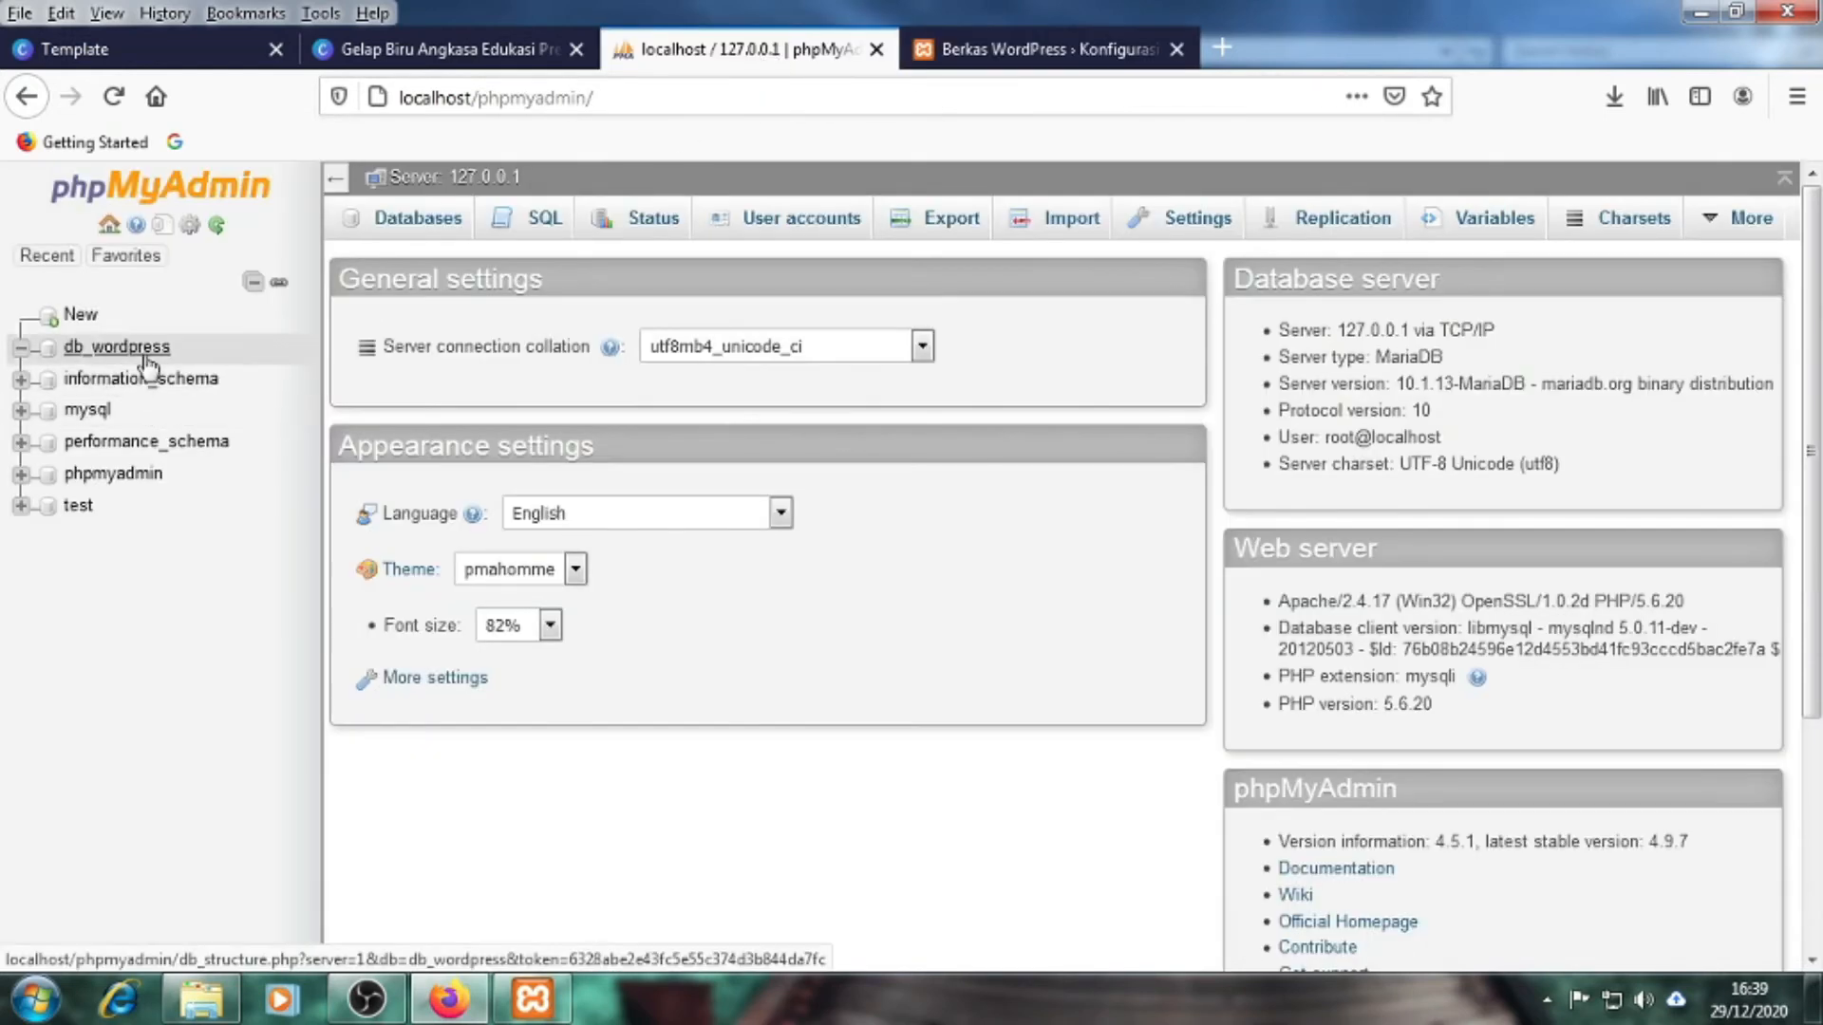
pyautogui.click(999, 52)
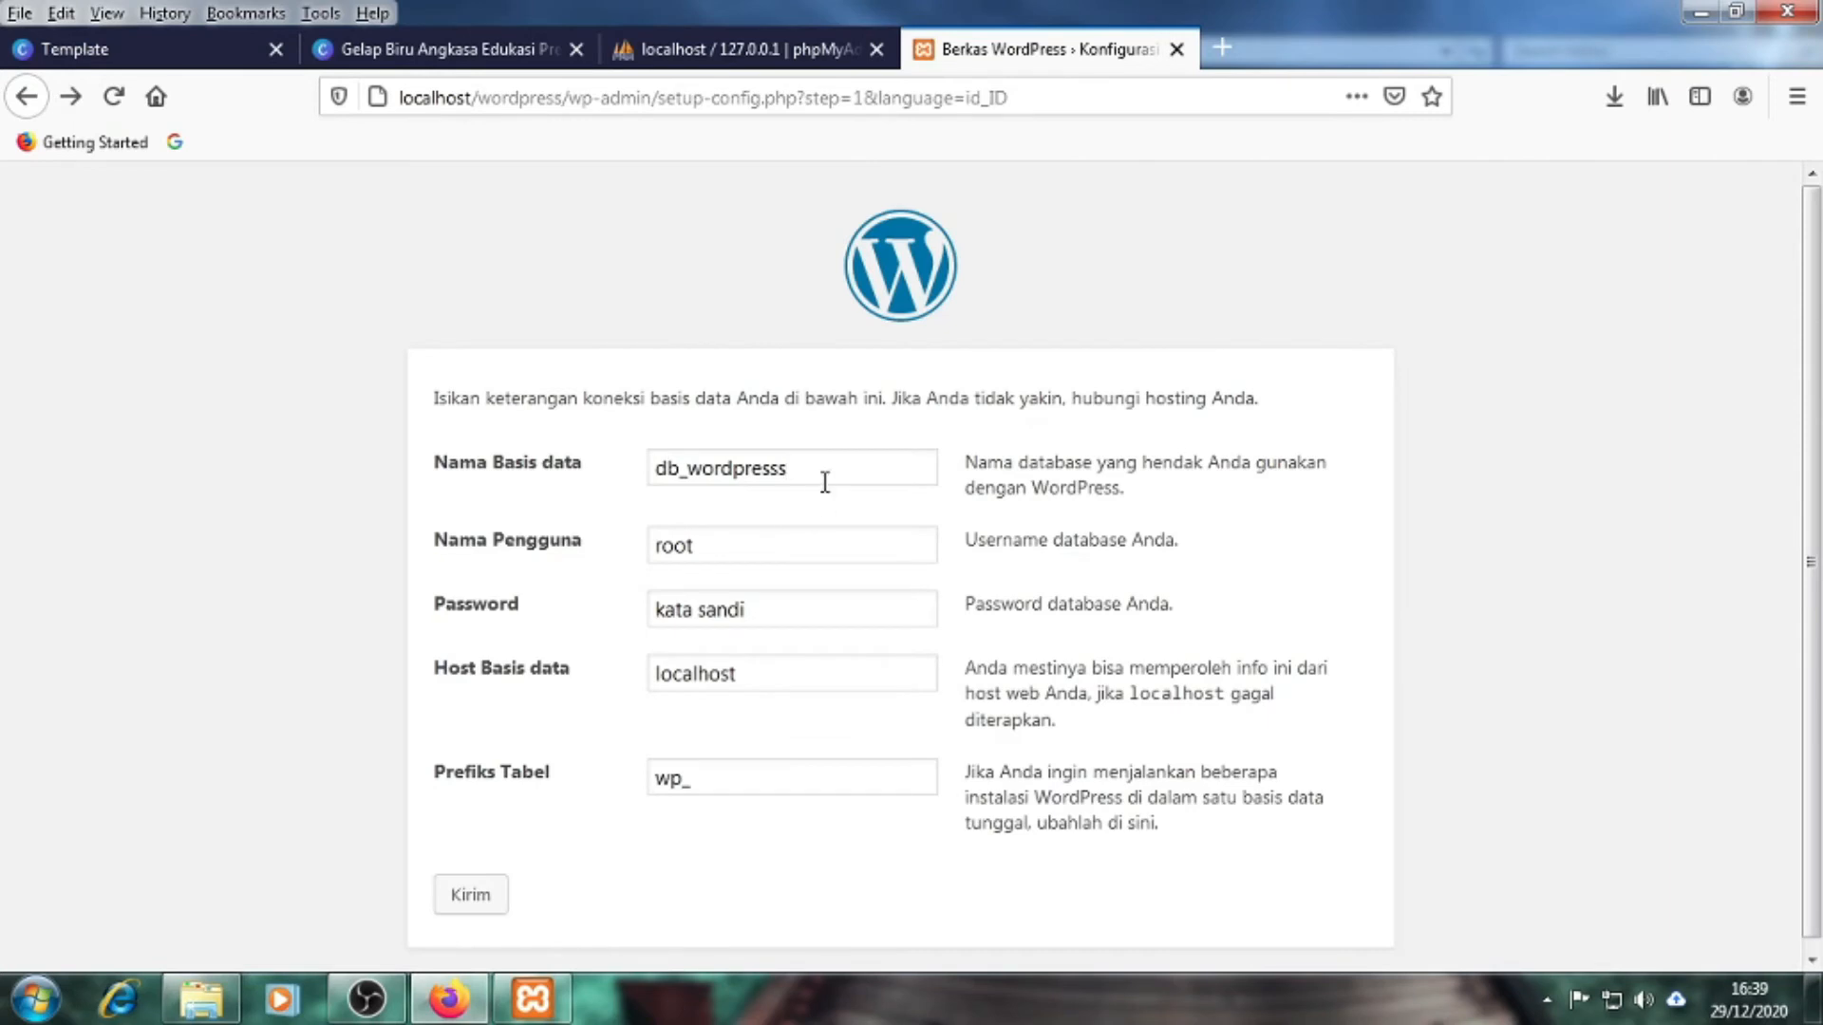
pyautogui.press('BackSpace')
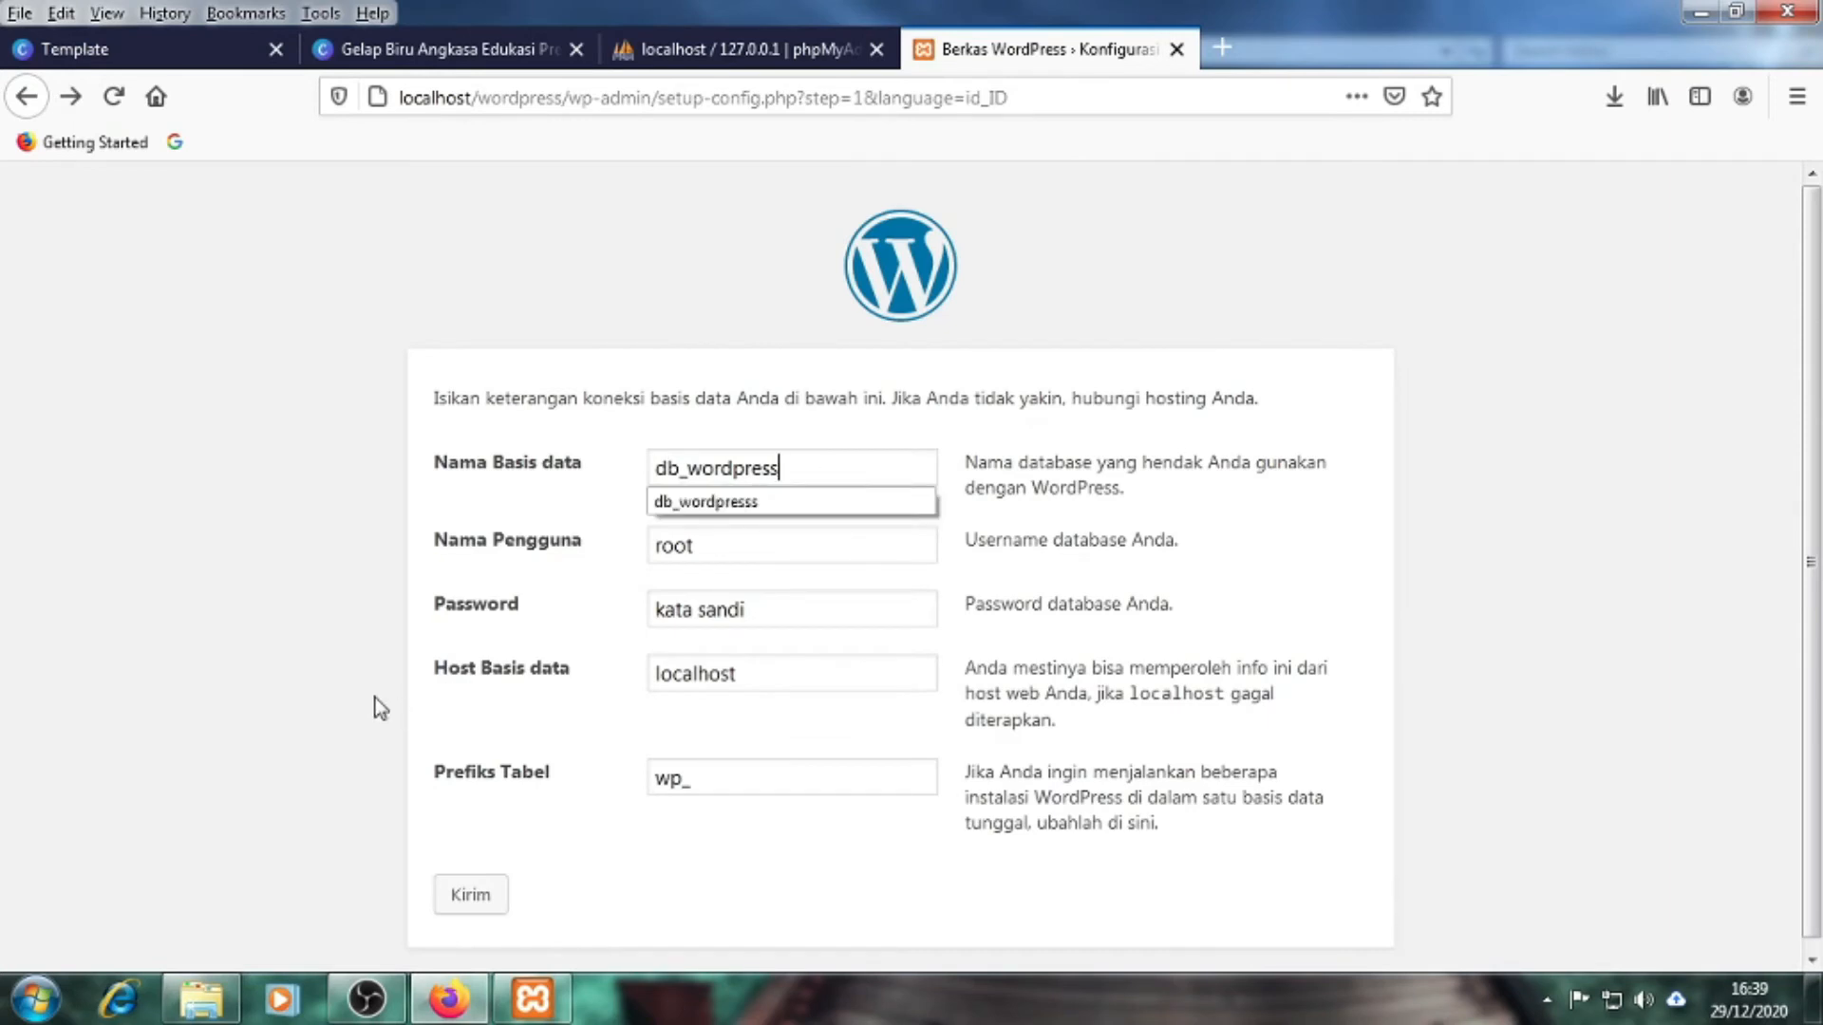
pyautogui.click(297, 671)
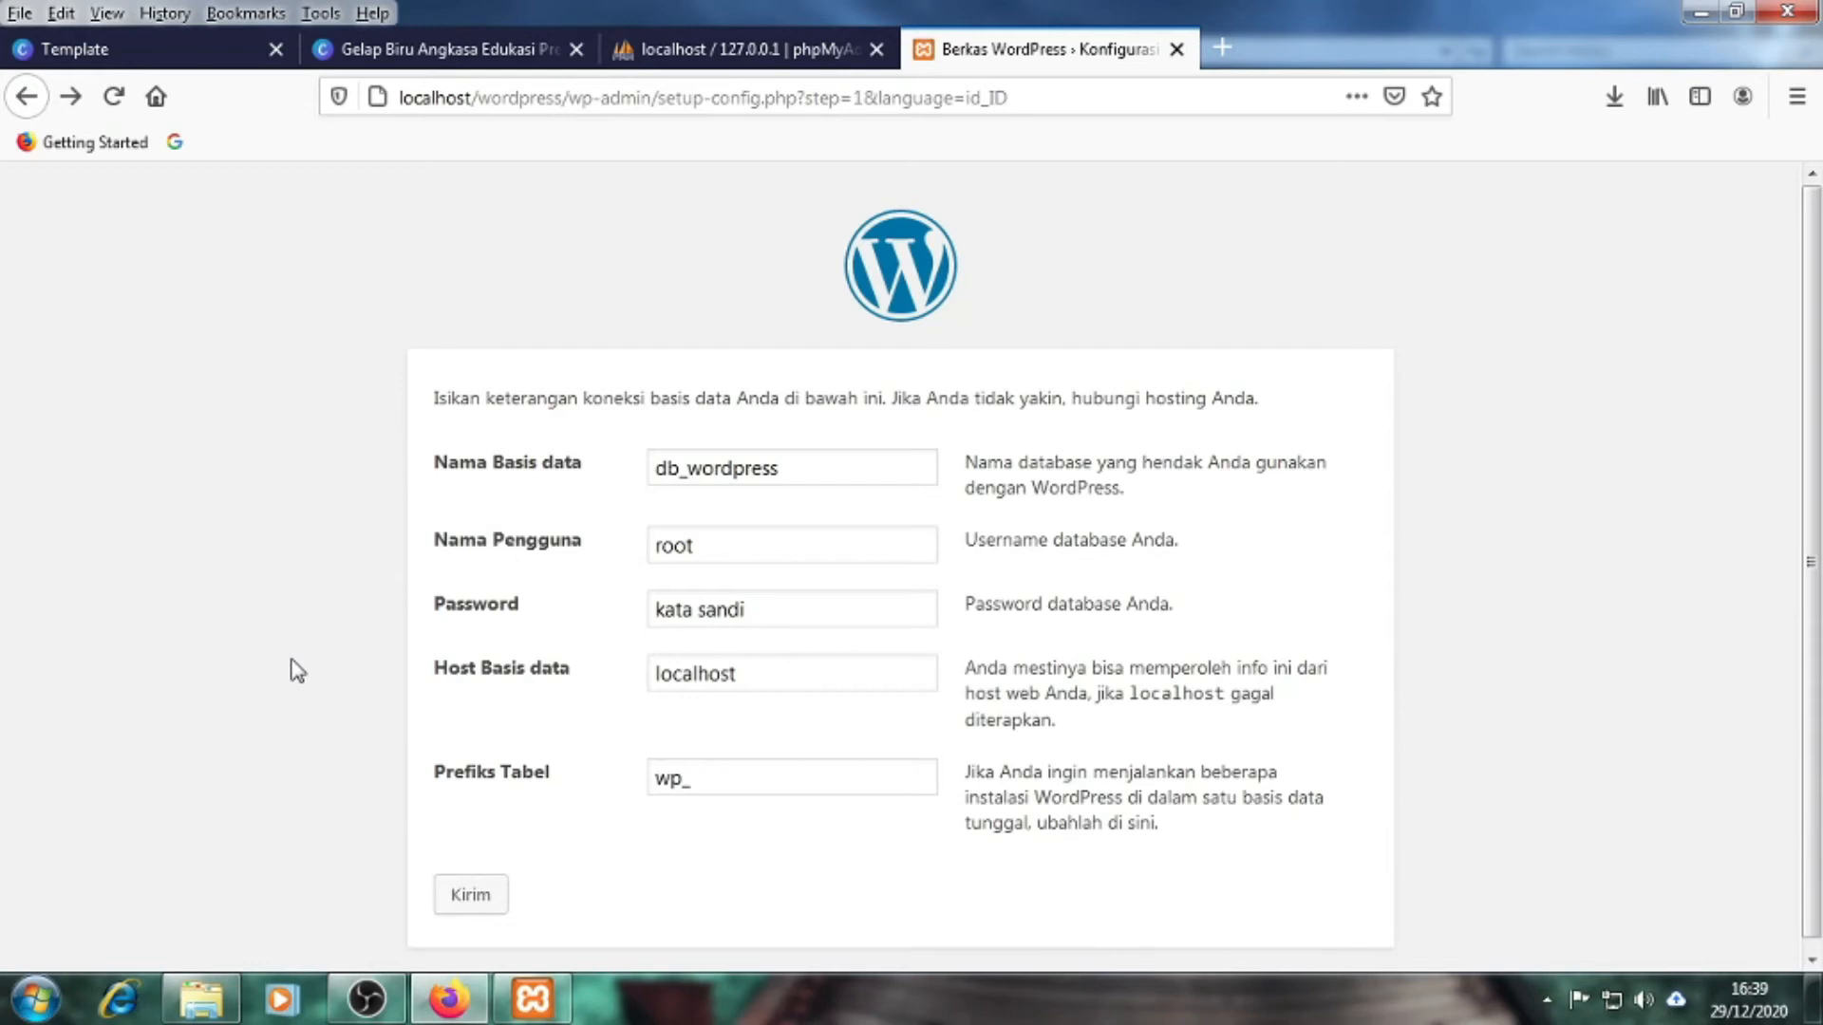
pyautogui.click(702, 50)
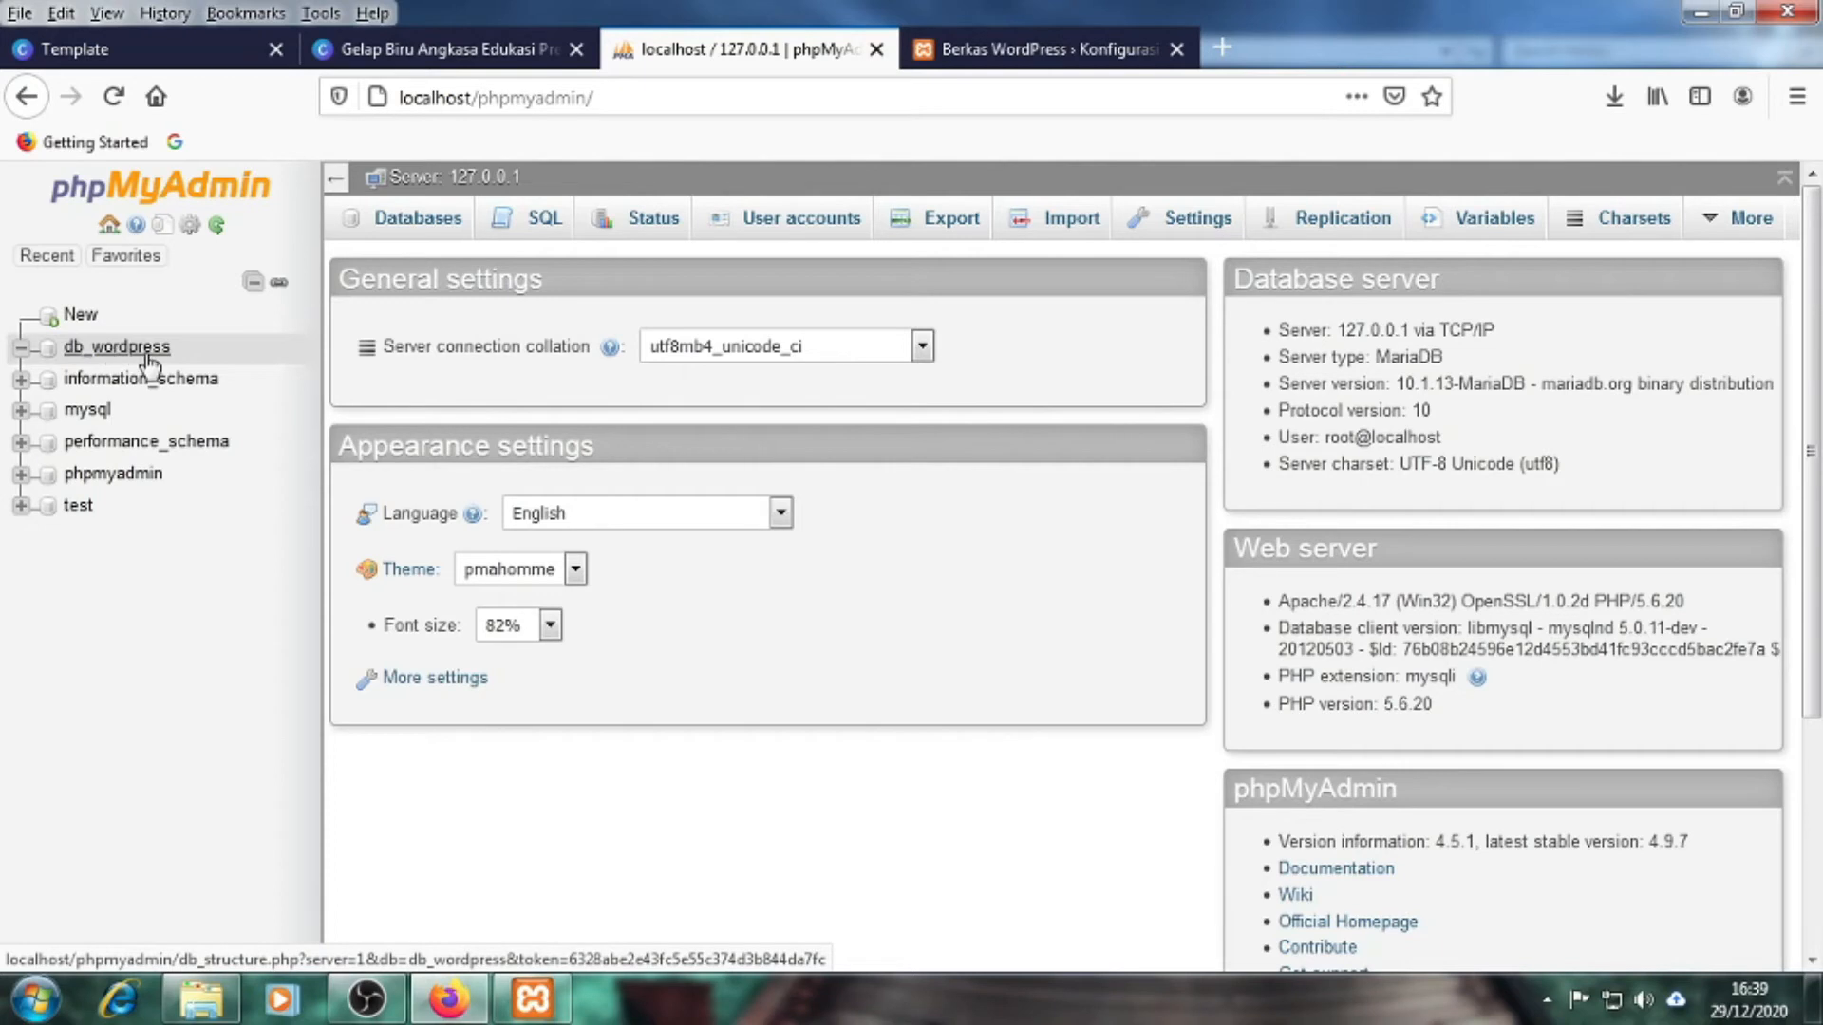
pyautogui.click(985, 52)
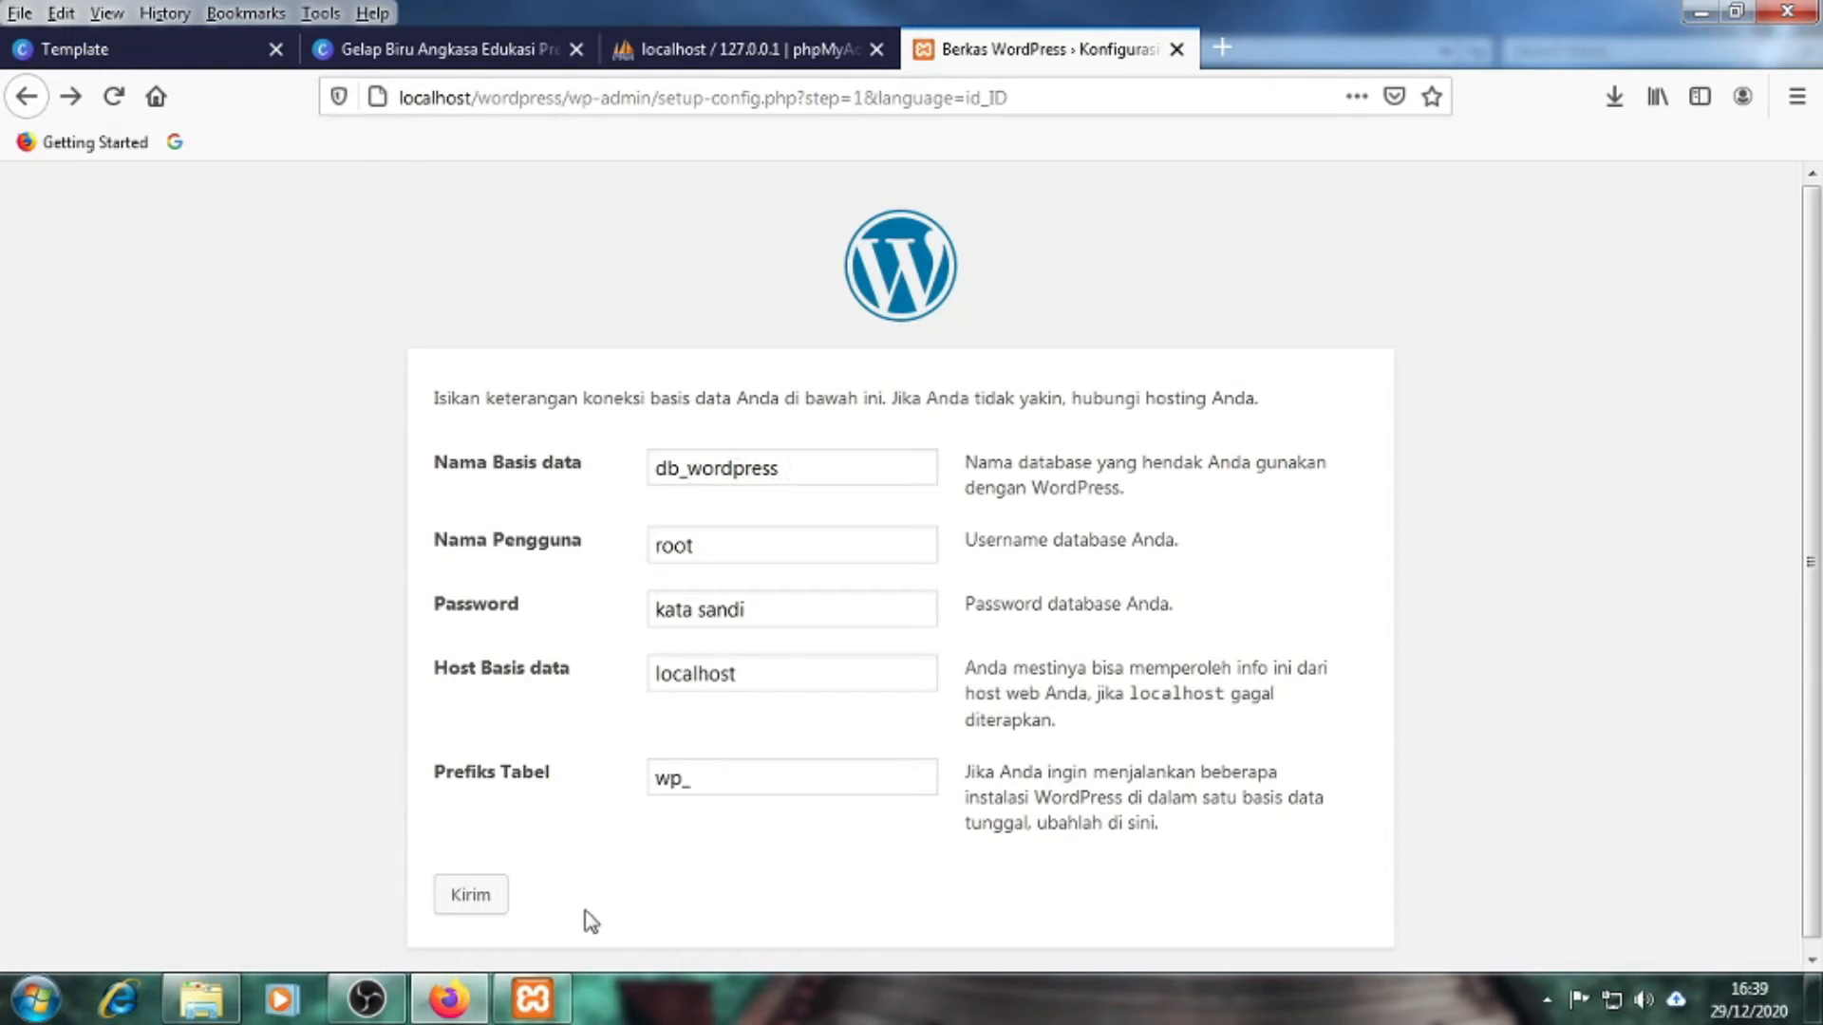
pyautogui.click(490, 909)
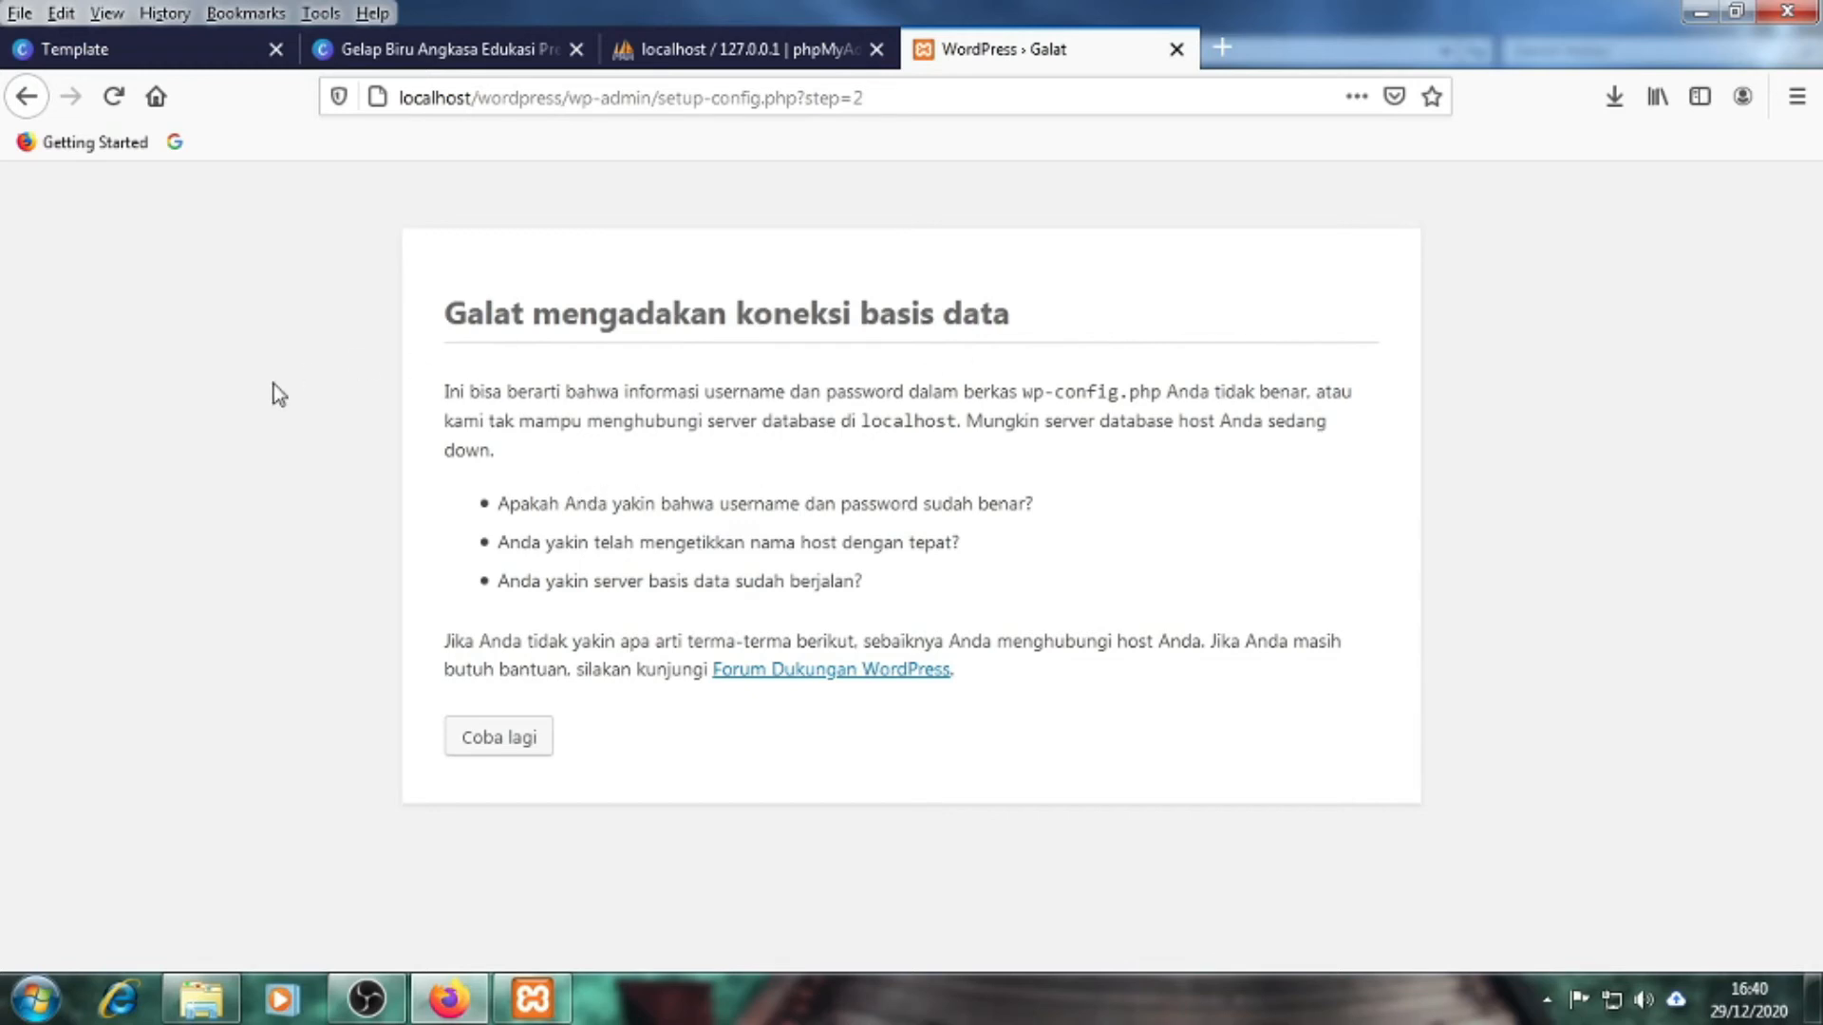
# Return to the form via Coba lagi and delete the placeholder password, leaving it empty
pyautogui.click(483, 737)
pyautogui.click(219, 616)
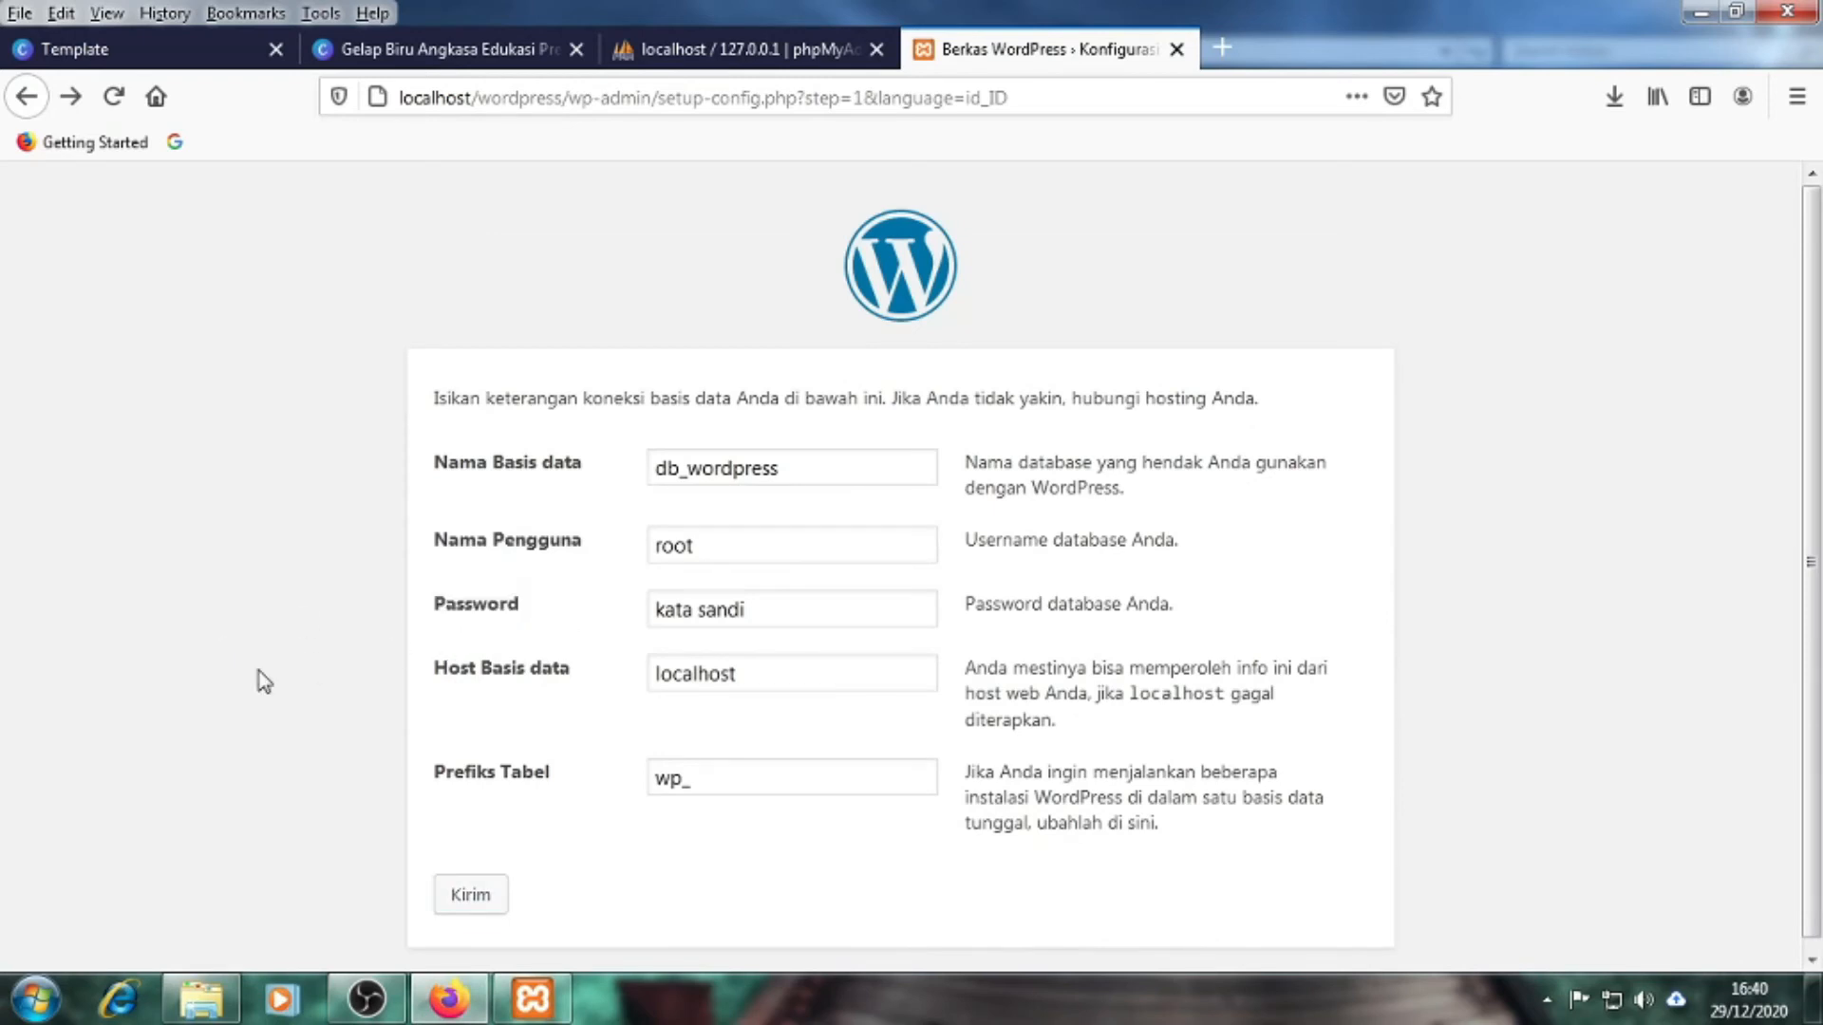
pyautogui.click(382, 630)
pyautogui.click(721, 49)
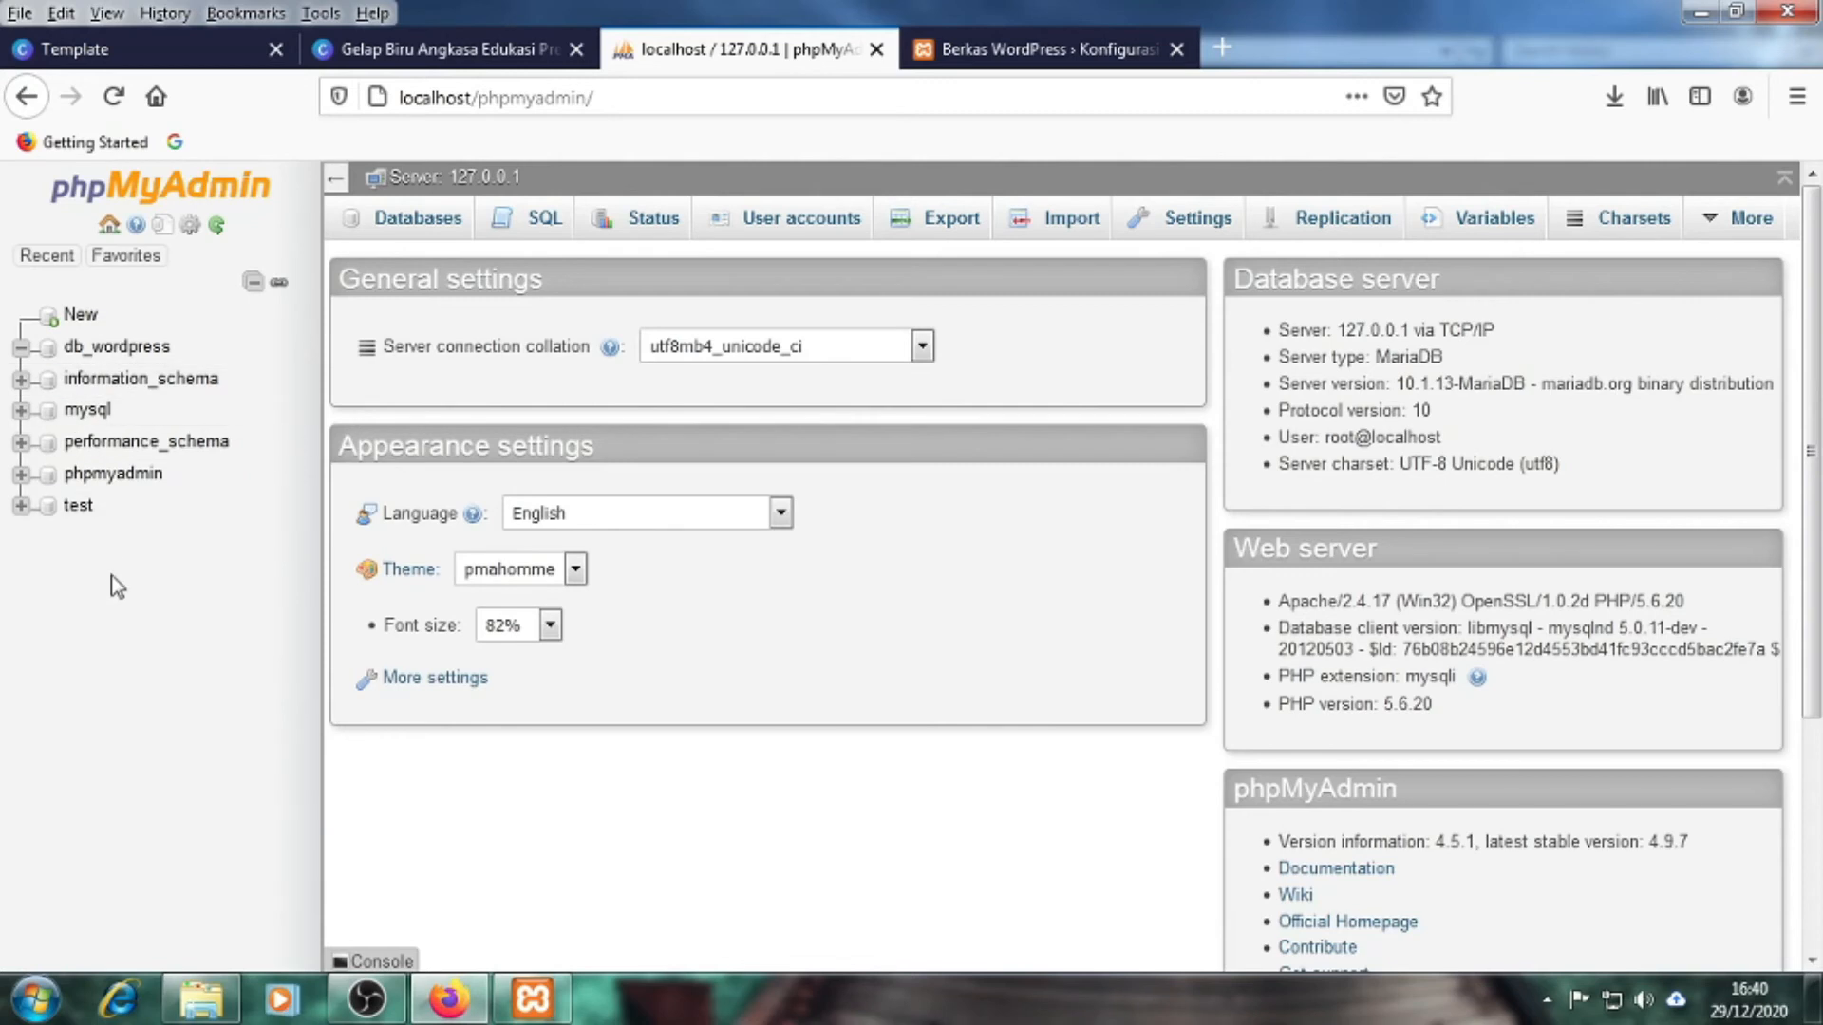
pyautogui.click(1092, 49)
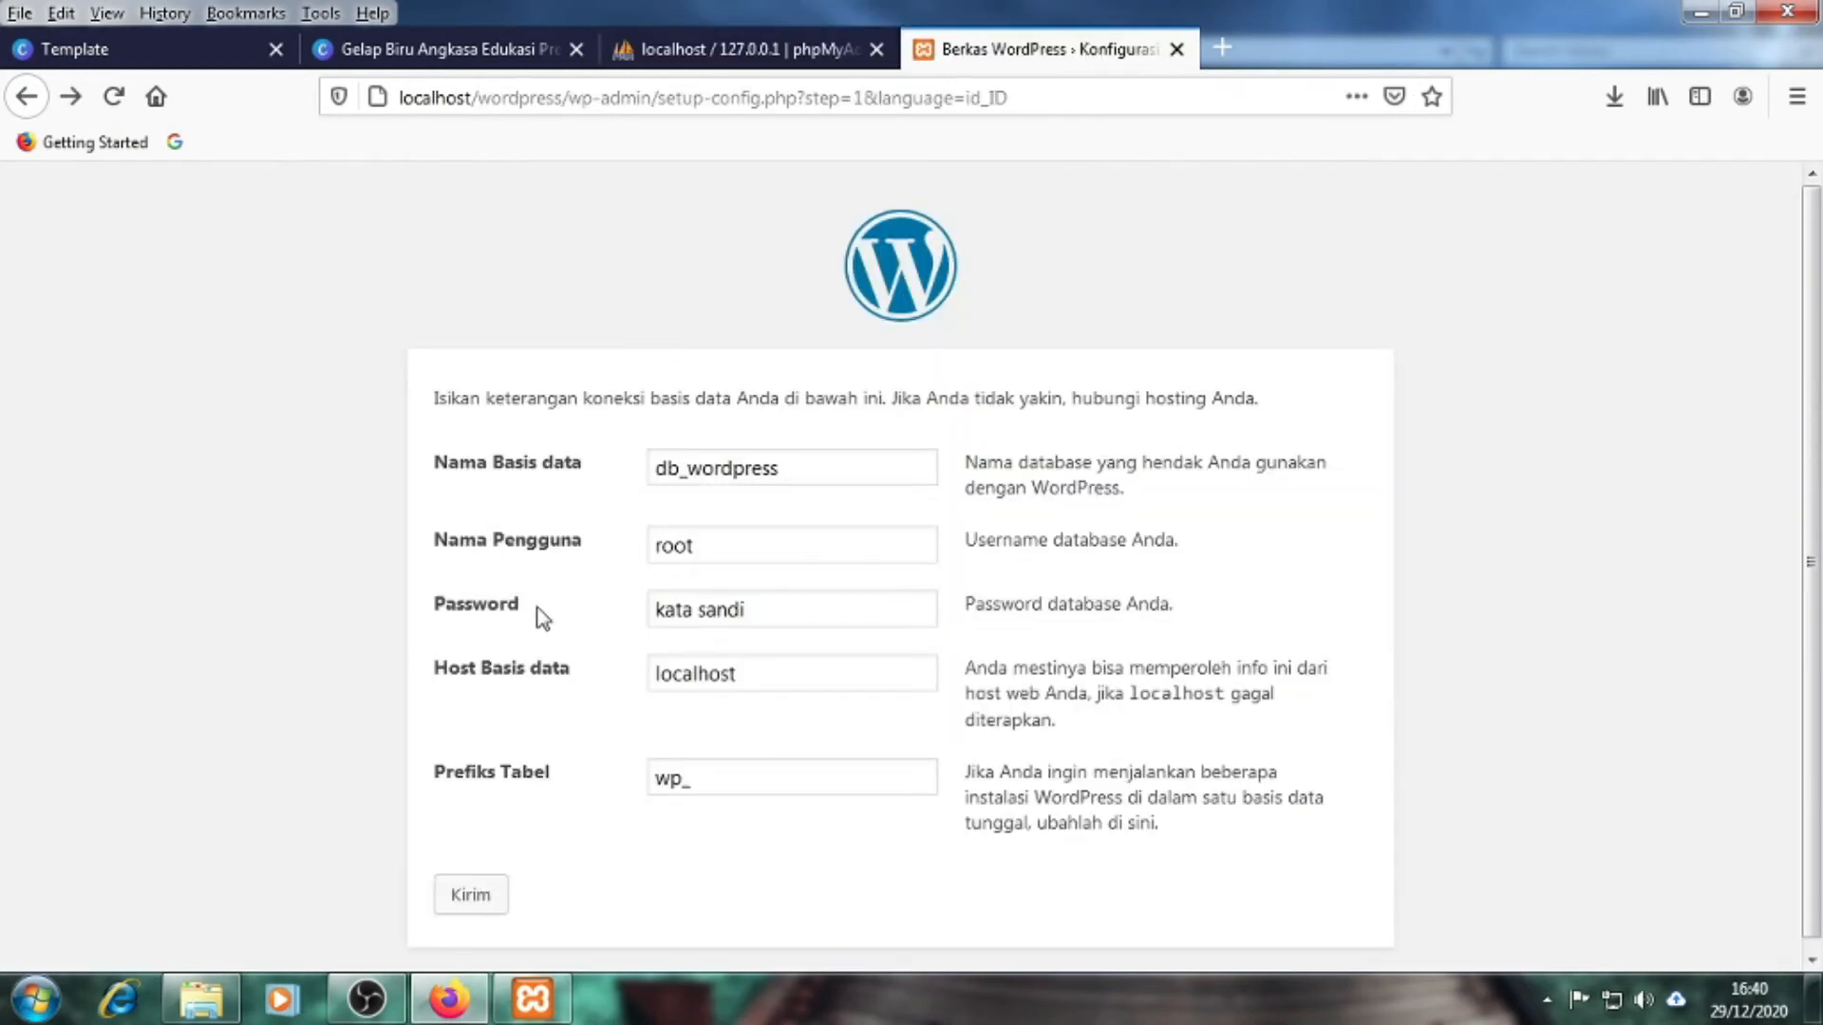
pyautogui.moveTo(753, 609); pyautogui.dragTo(646, 617)
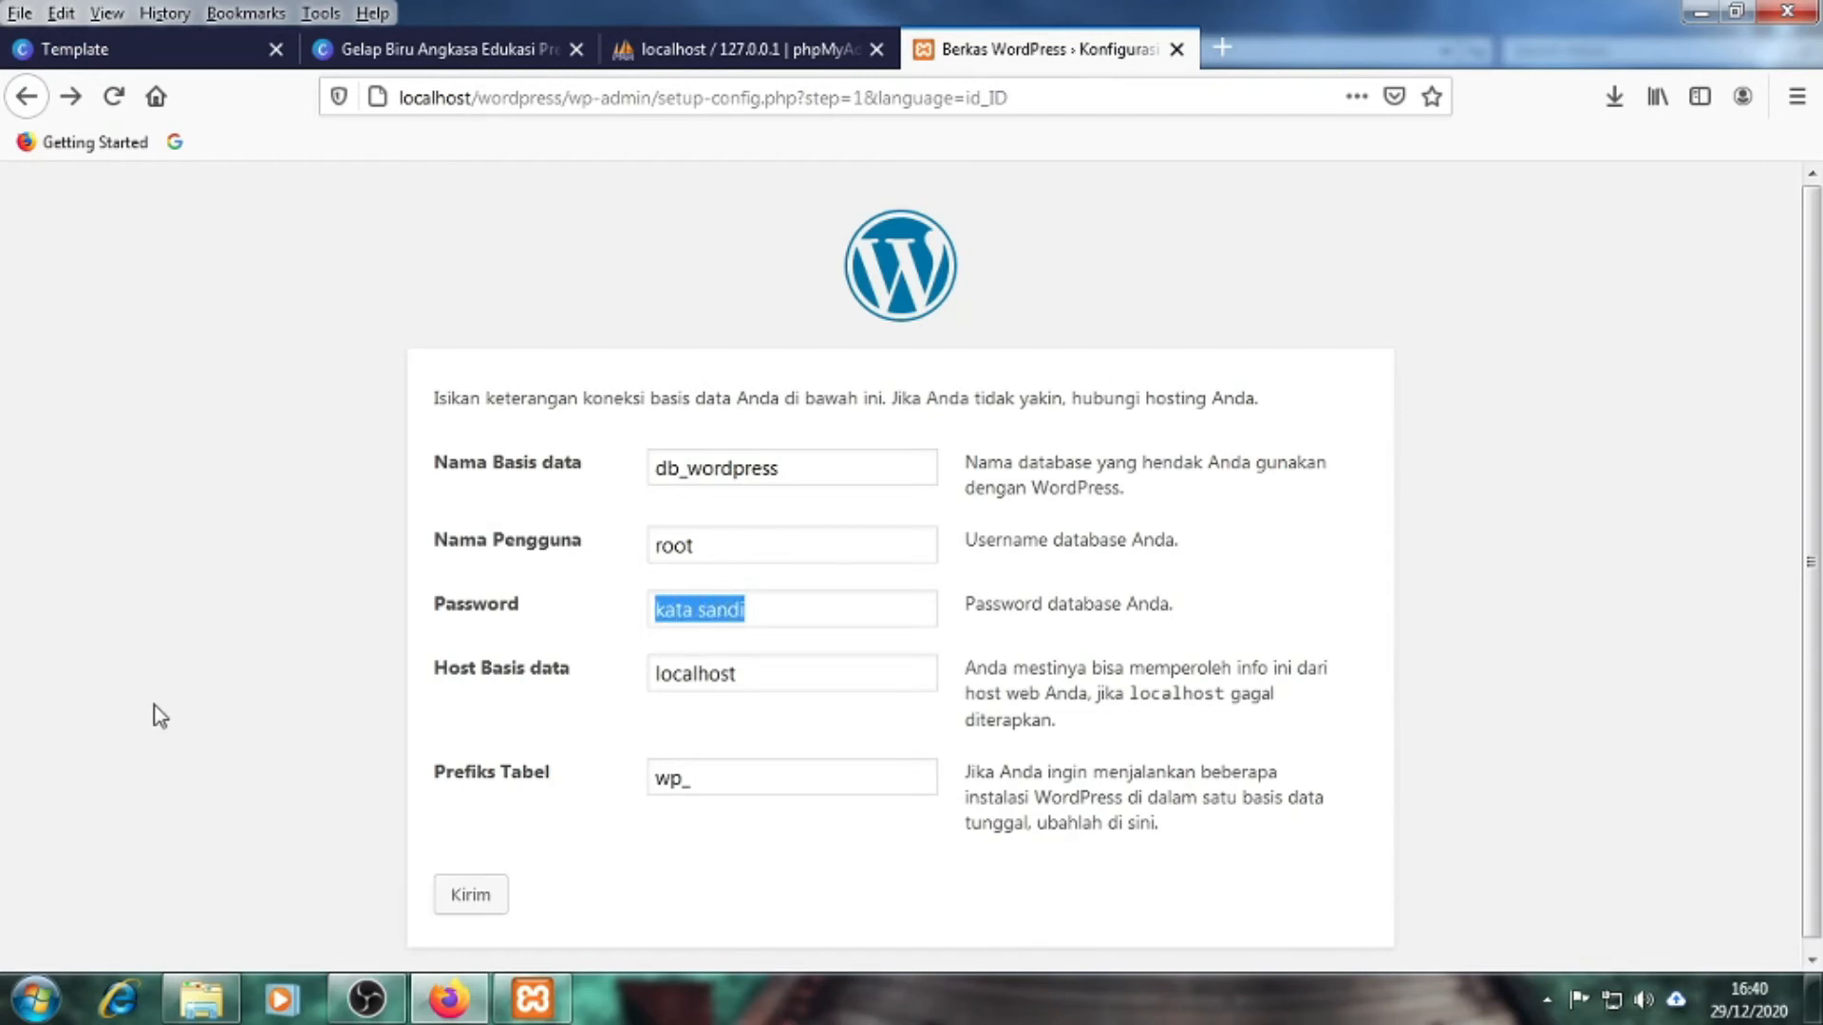
pyautogui.press('BackSpace')
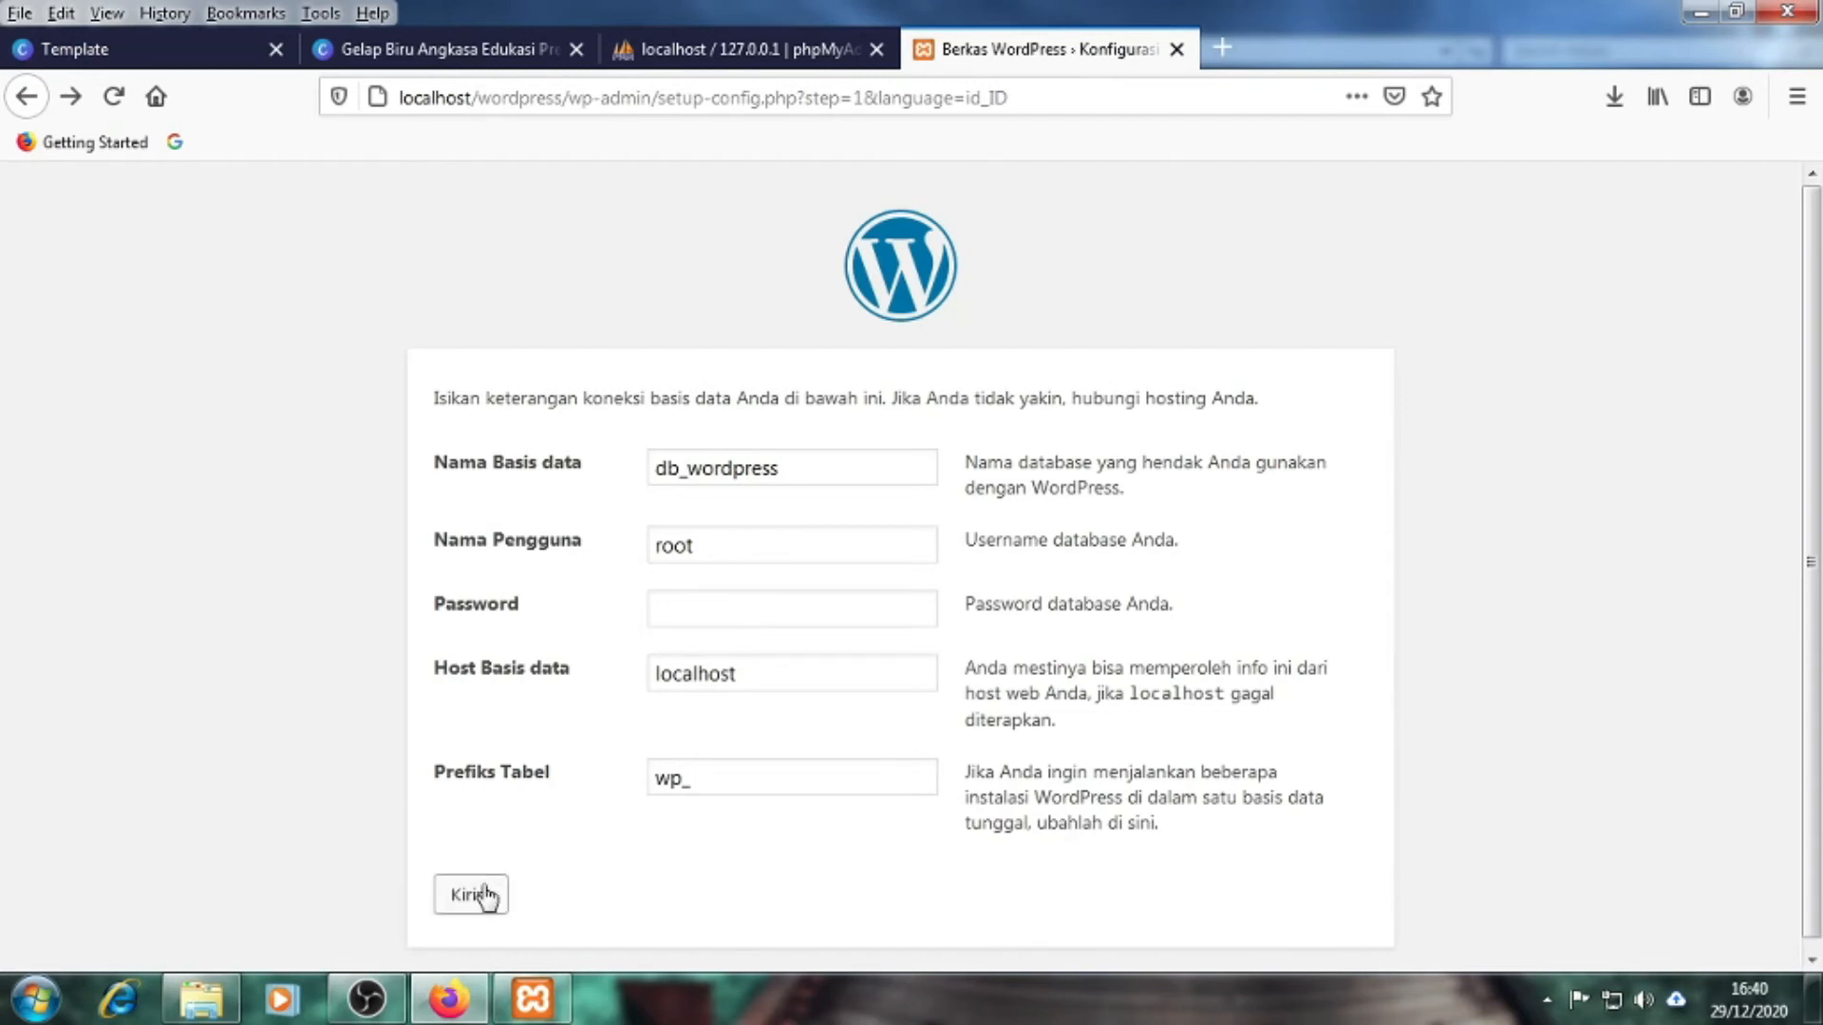
# Submit with the empty password and read the step 2 confirmation that the database is reachable
pyautogui.click(484, 895)
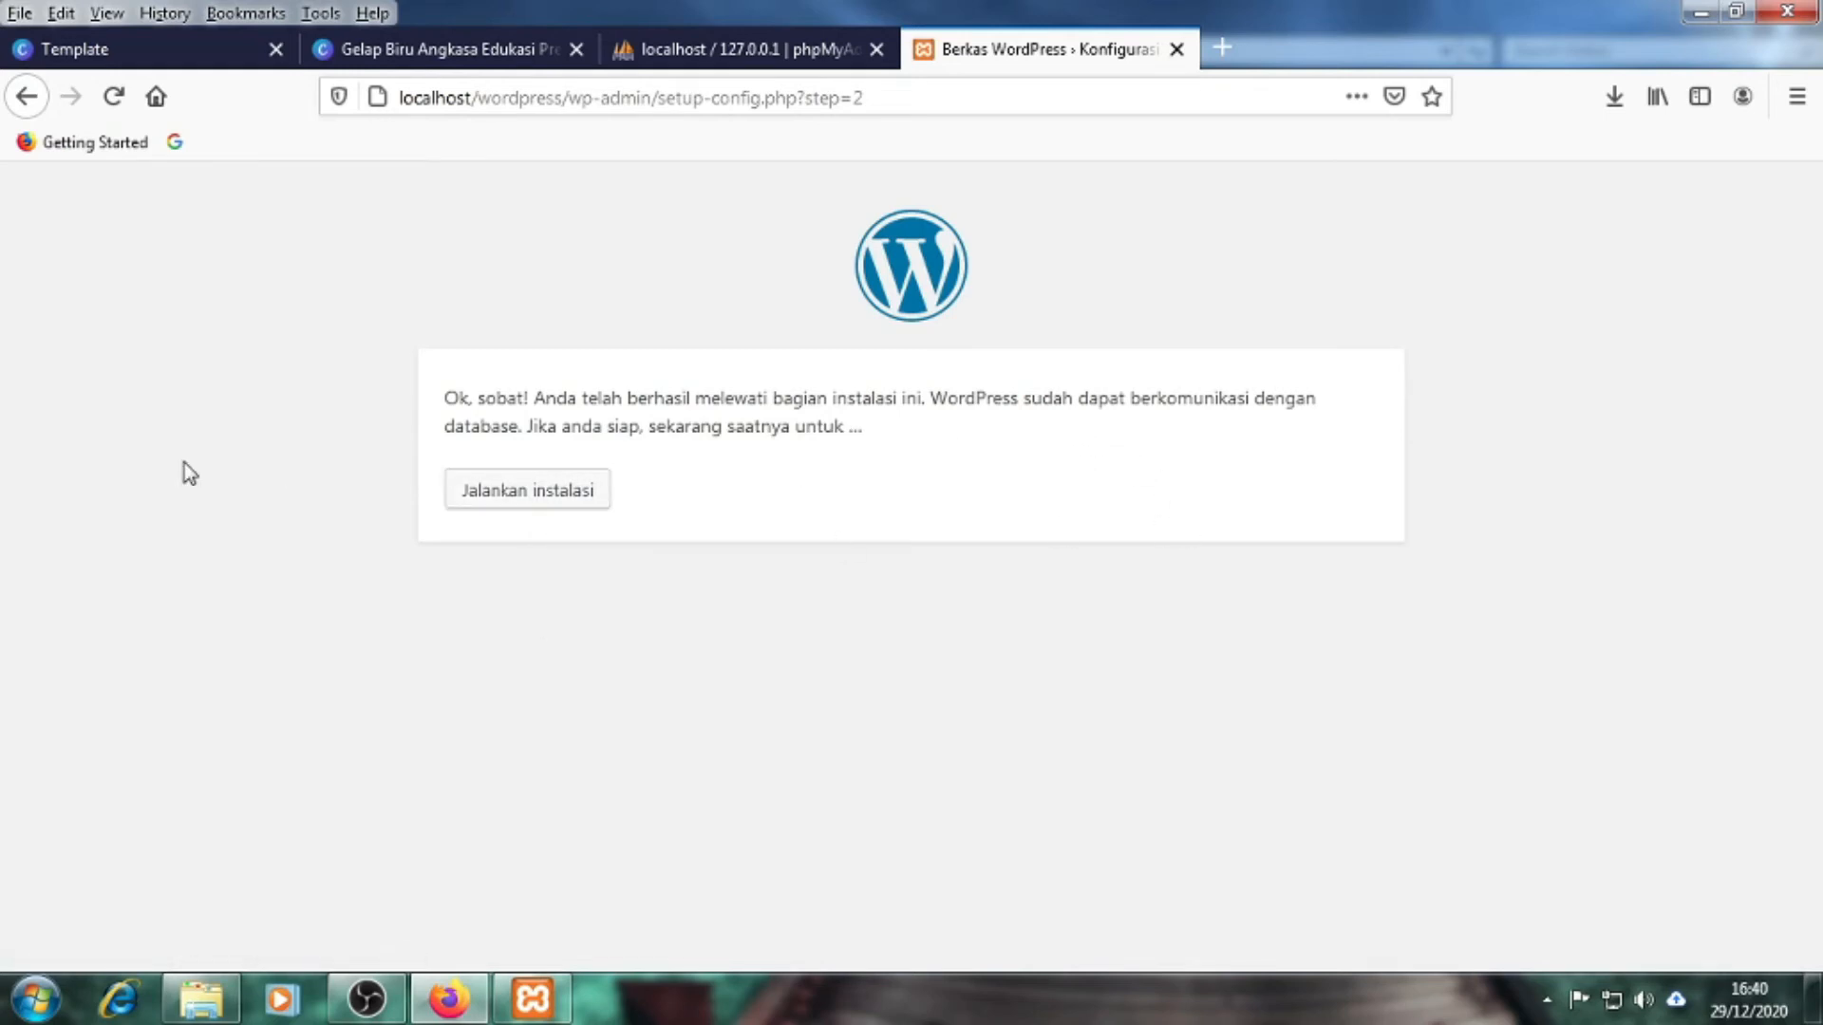
pyautogui.moveTo(932, 397); pyautogui.dragTo(1023, 395)
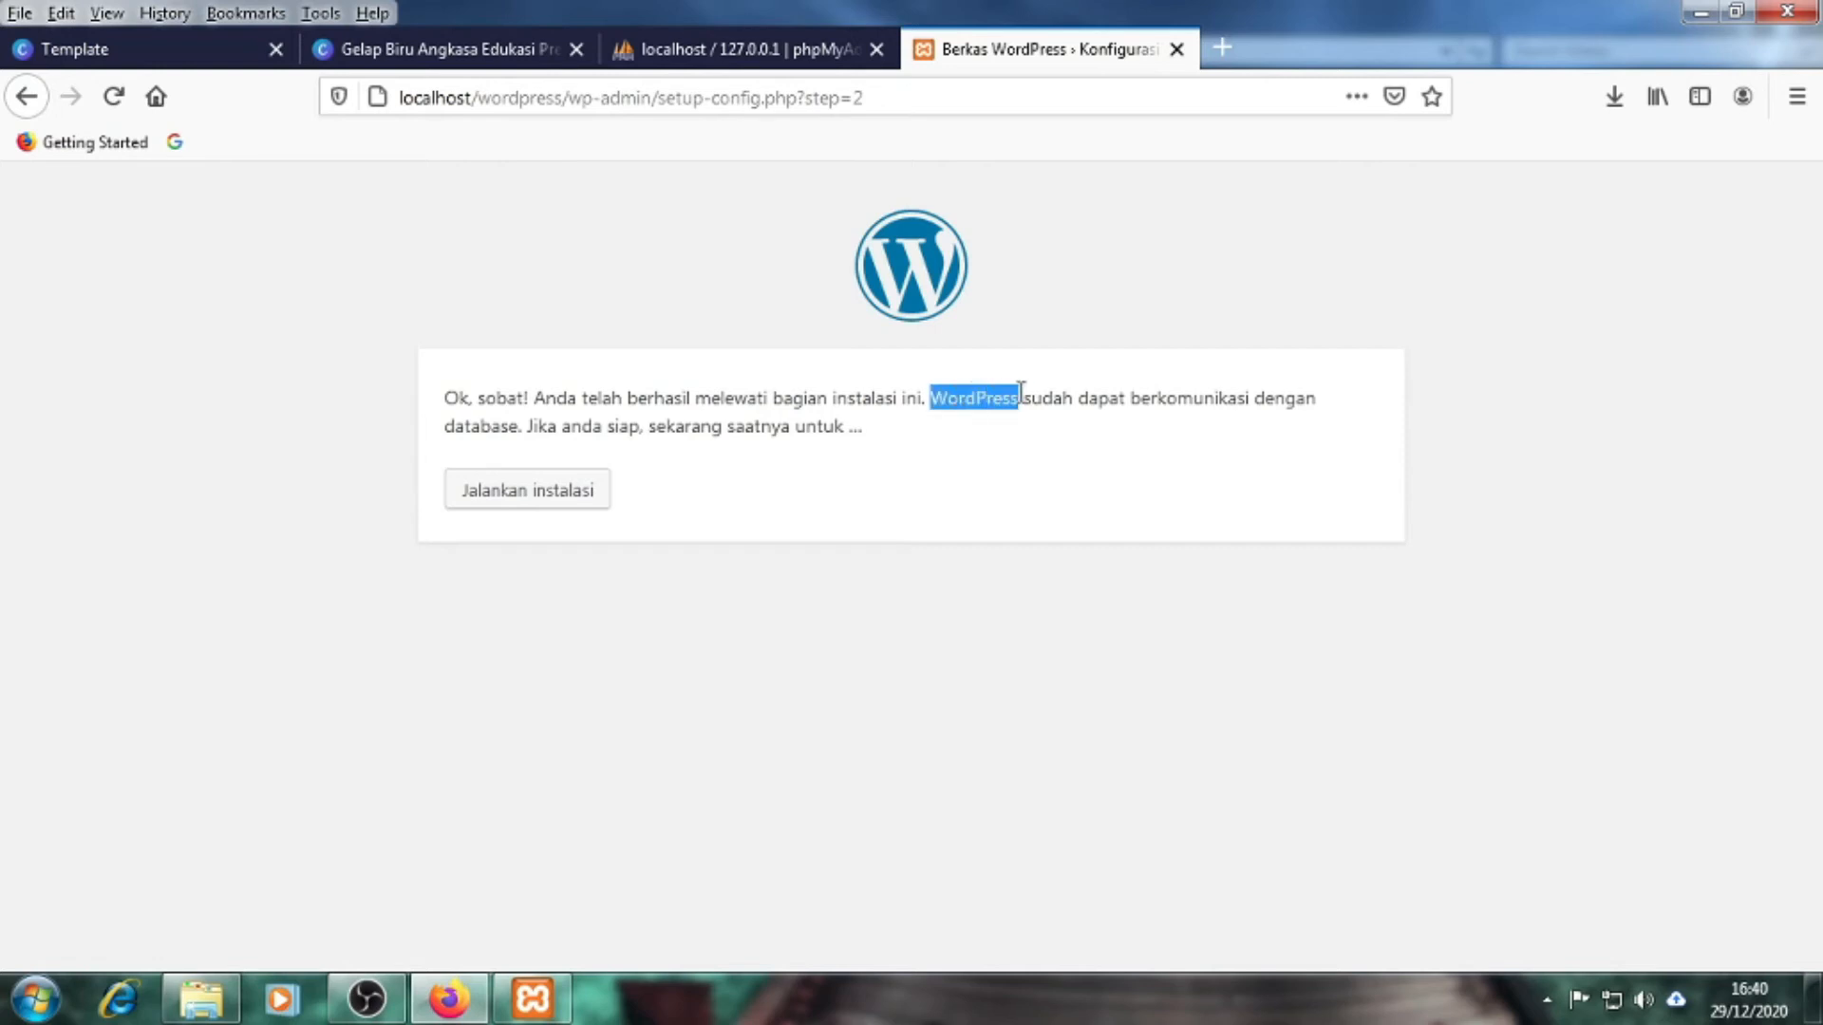
pyautogui.click(1052, 590)
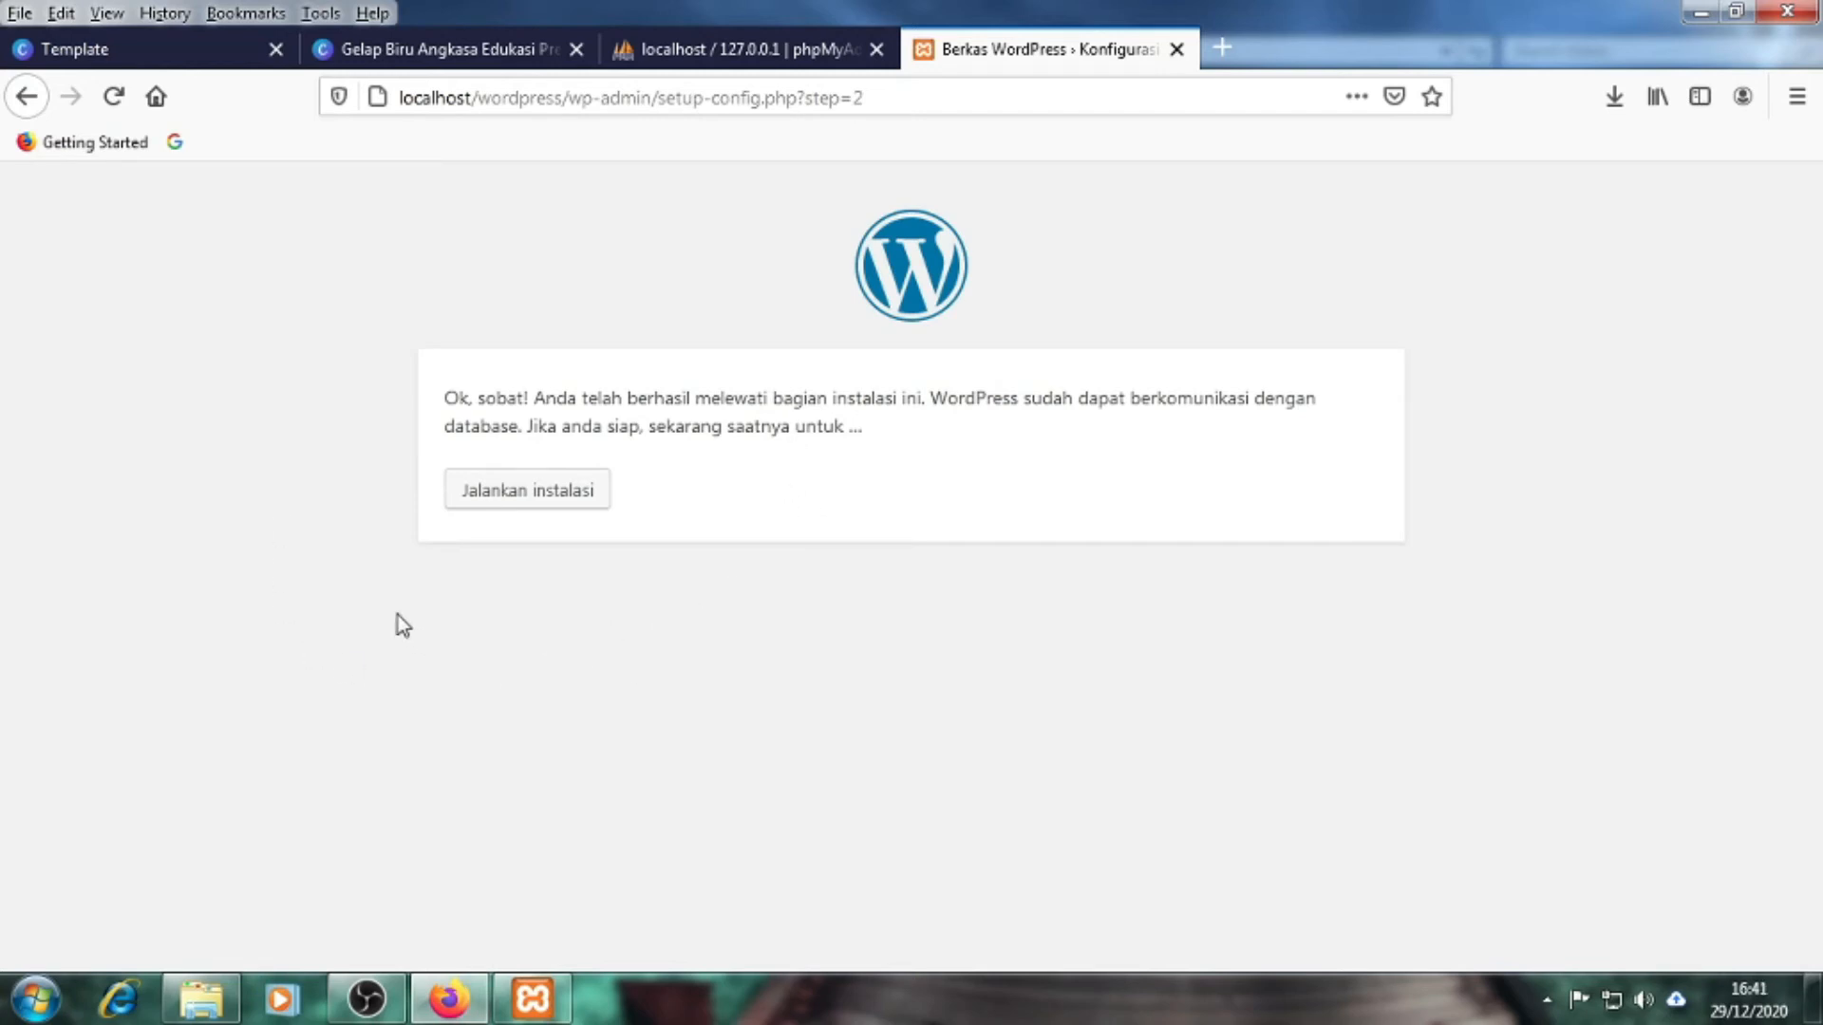
# Run the installation and scroll through the install information form
pyautogui.click(524, 506)
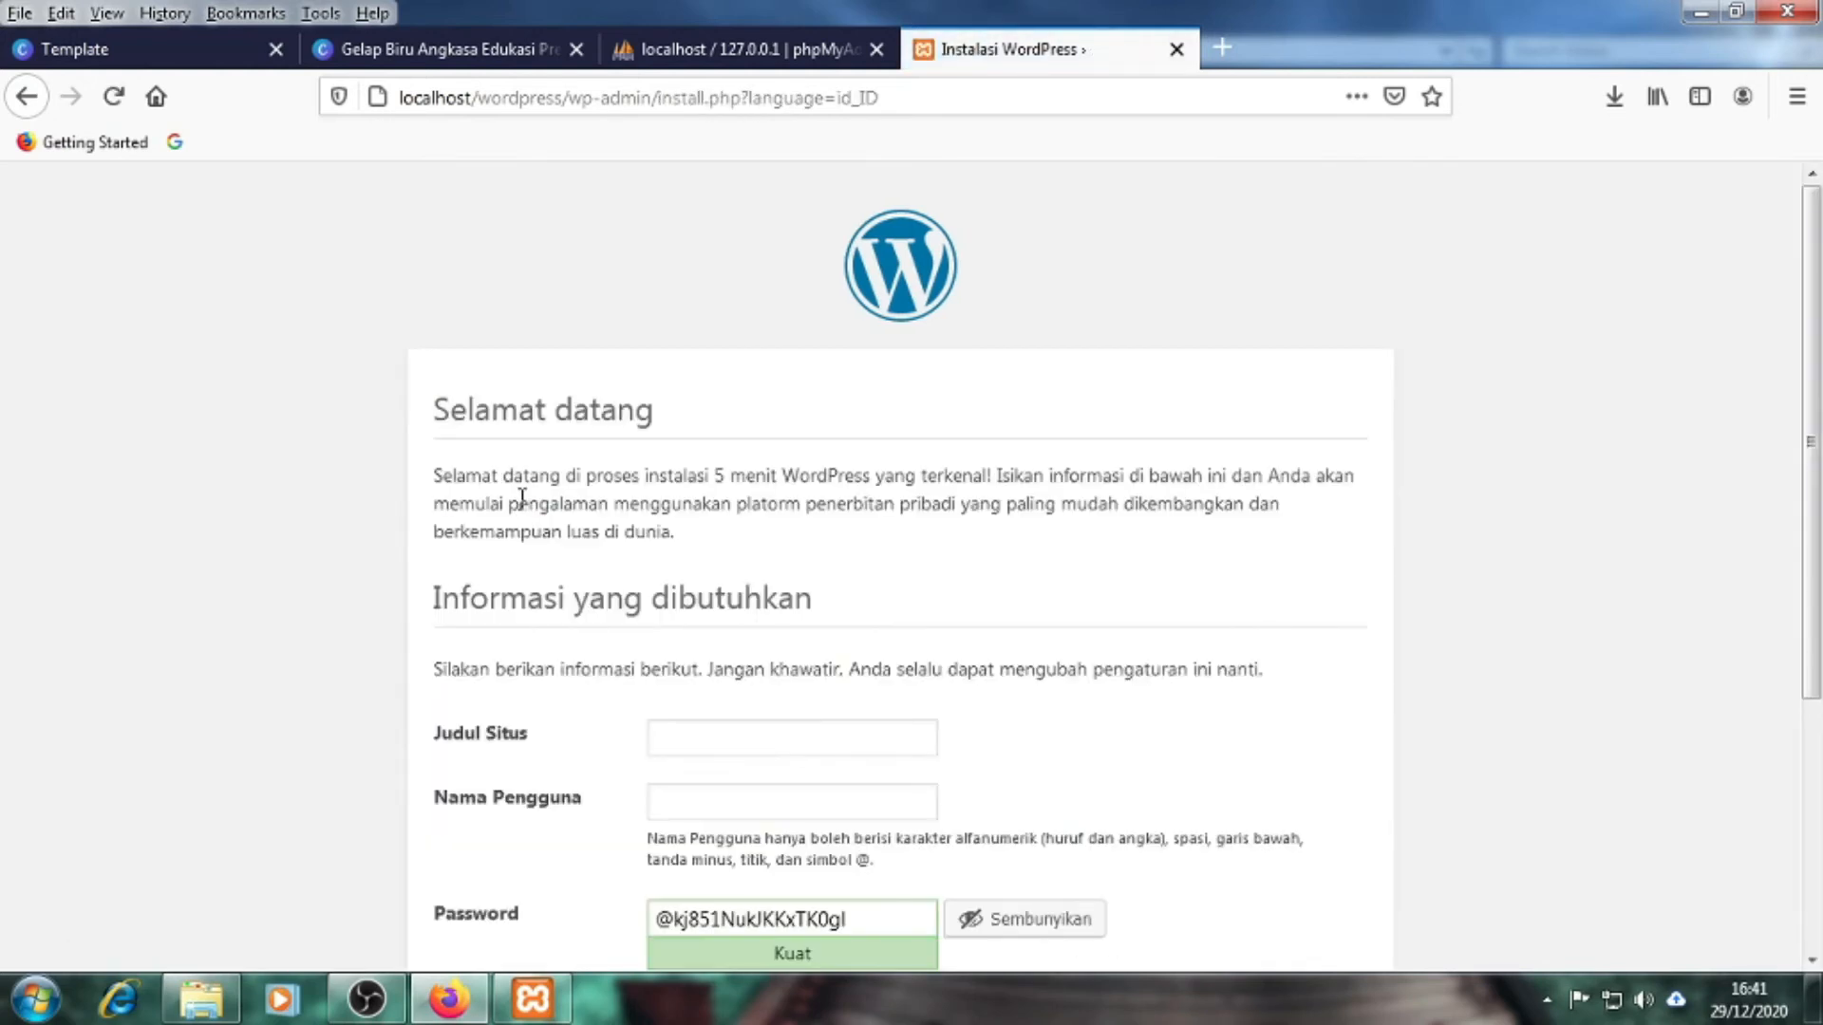
pyautogui.scroll(-4, 333, 627)
pyautogui.scroll(4, 333, 619)
pyautogui.scroll(-2, 337, 584)
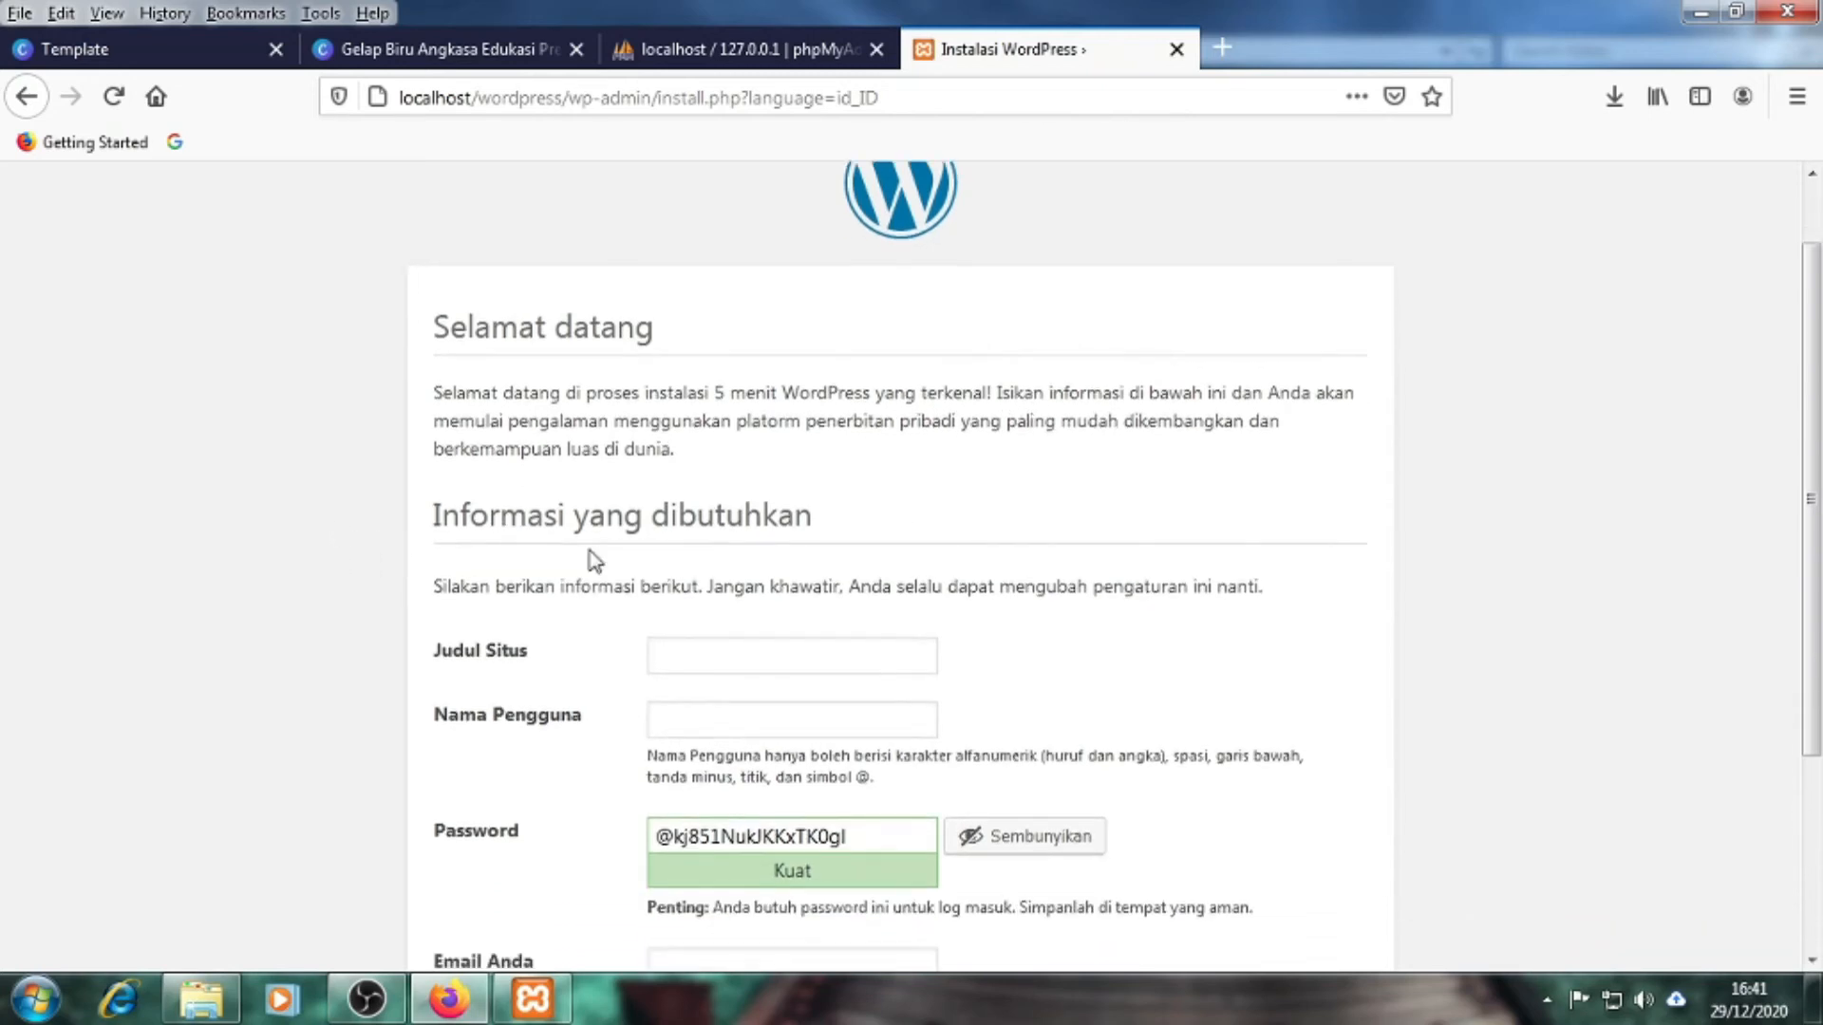
pyautogui.scroll(-3, 296, 517)
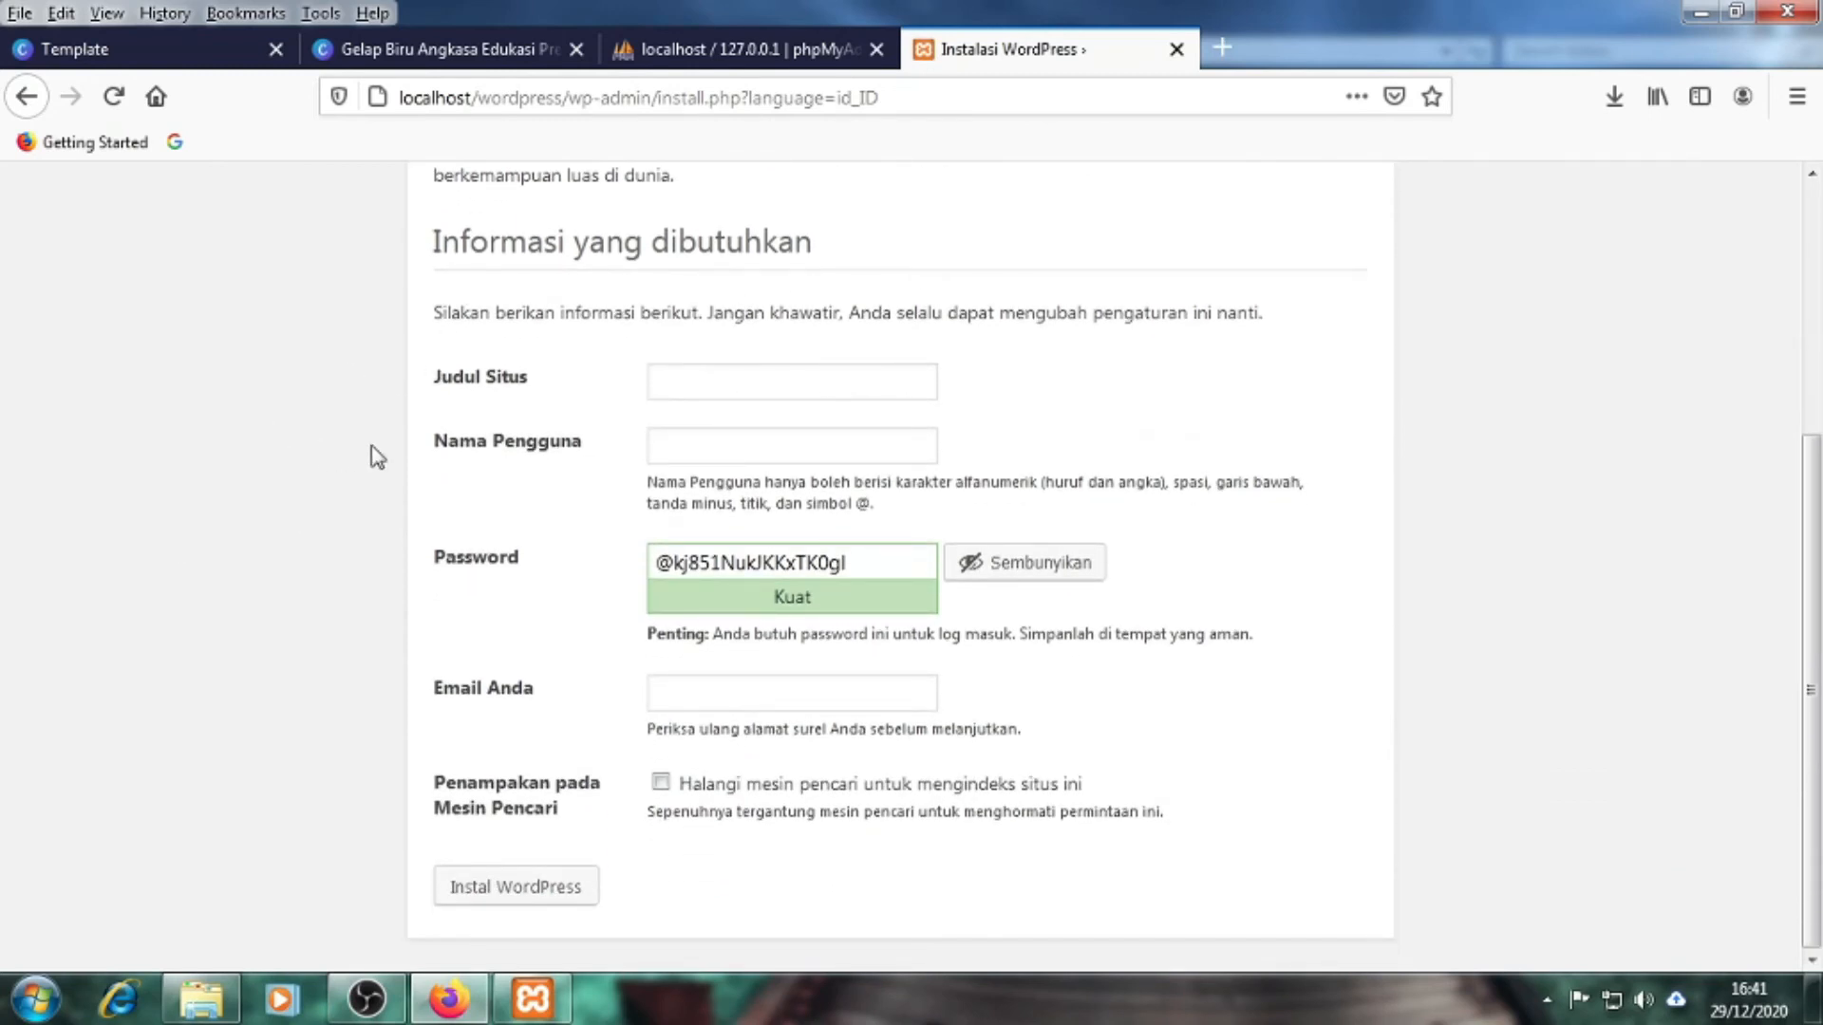
# Enter 'Tutorial Belajar Website' as the site title
pyautogui.click(500, 384)
pyautogui.write('Tutorial Belajar Website')
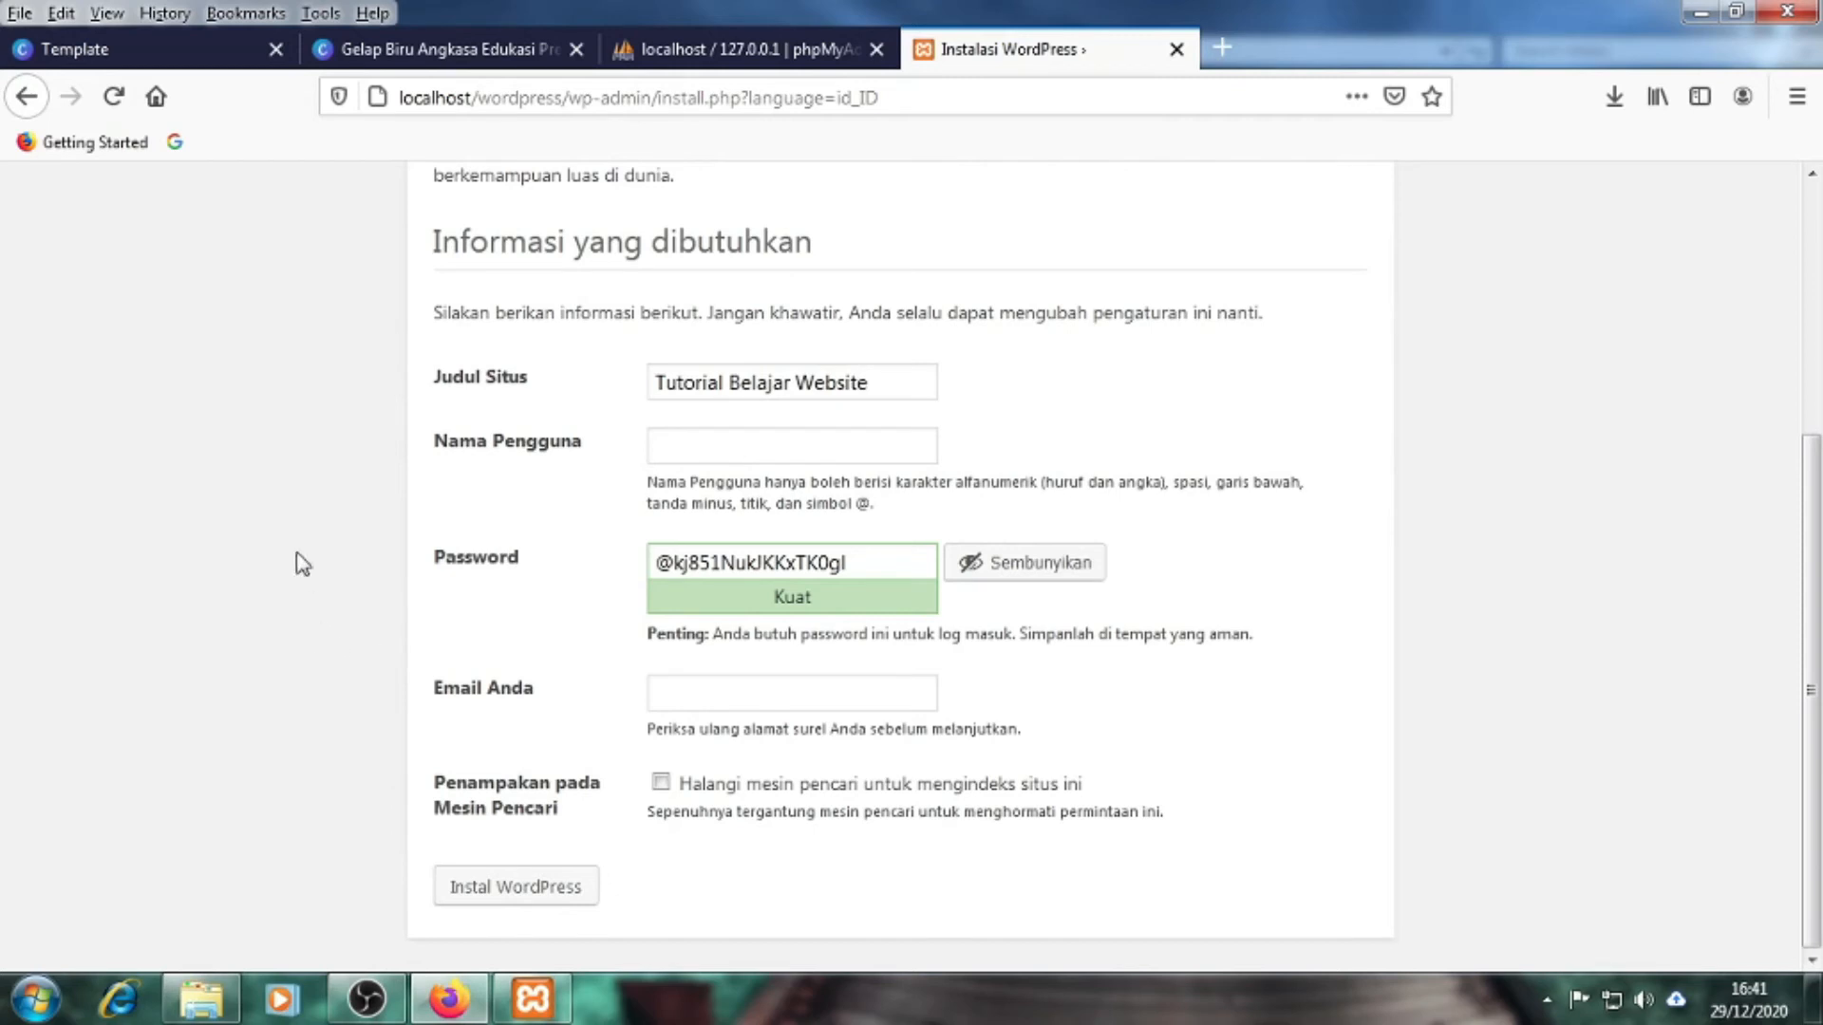
pyautogui.click(807, 444)
# Enter 'admin' as the administrator username on the install form
pyautogui.click(709, 452)
pyautogui.write('admin')
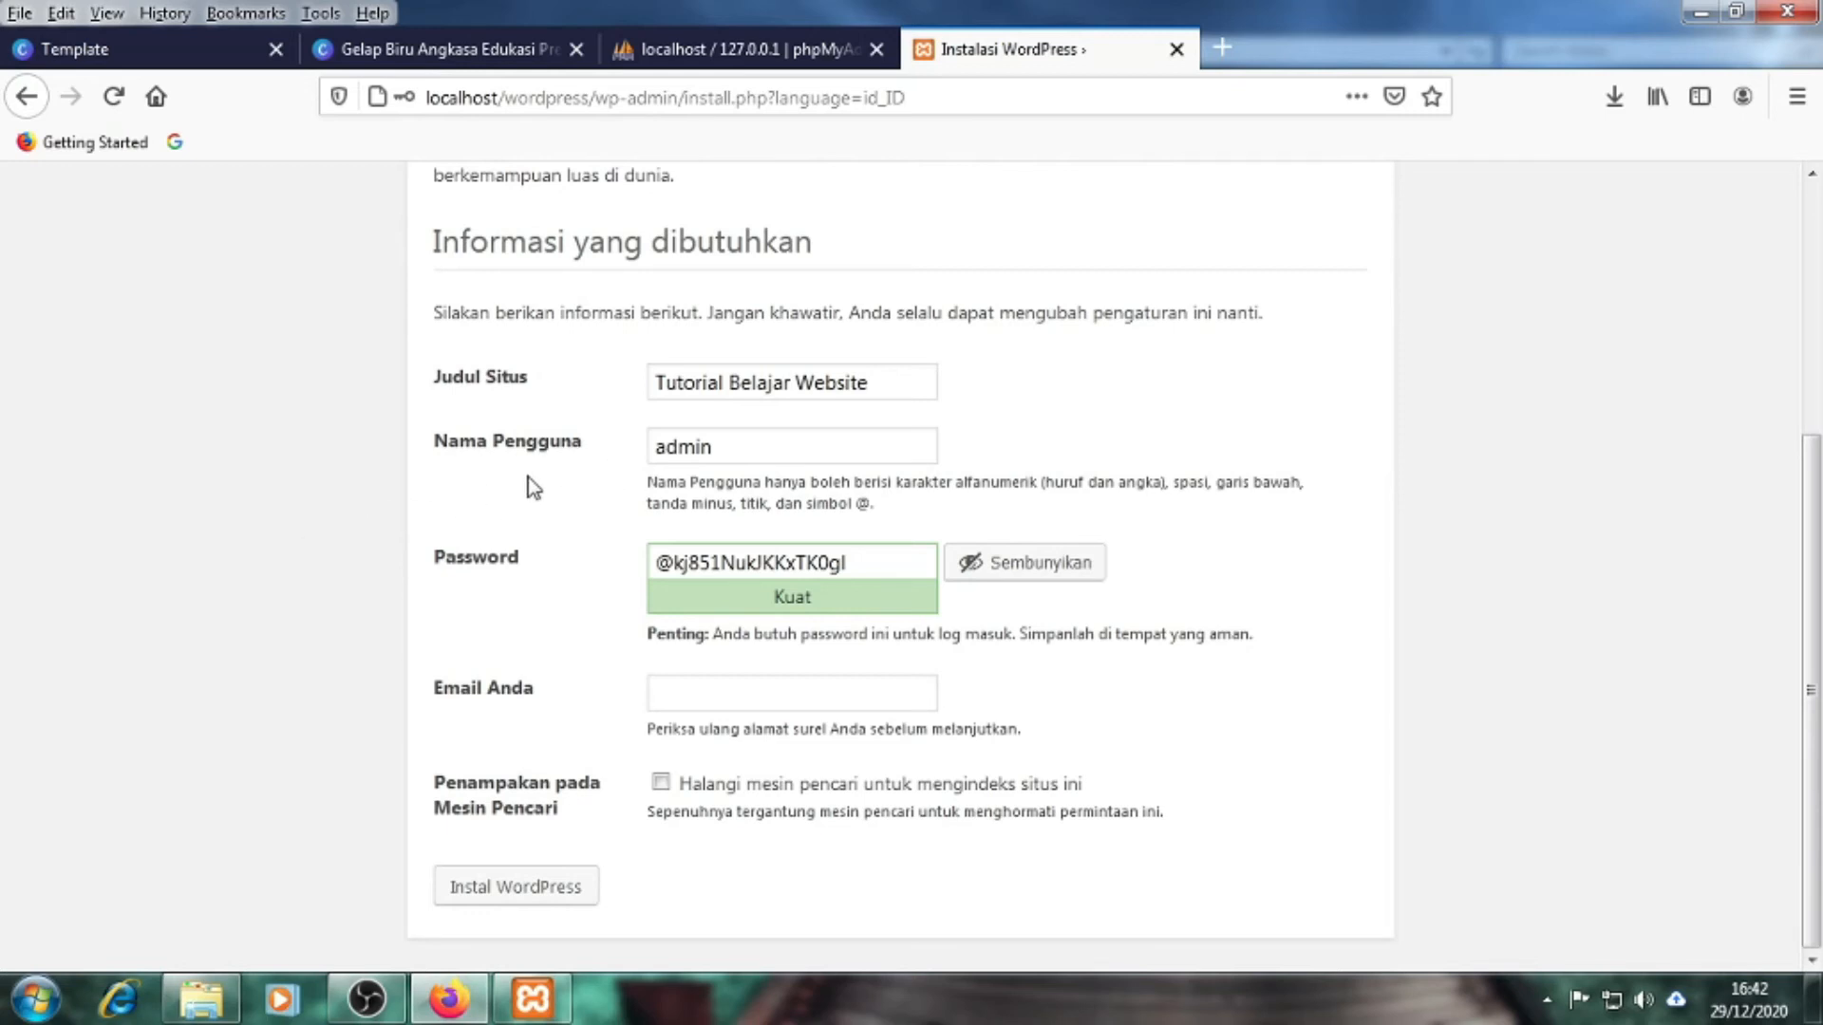
pyautogui.moveTo(743, 455); pyautogui.dragTo(652, 454)
pyautogui.click(183, 629)
pyautogui.moveTo(723, 448); pyautogui.dragTo(649, 443)
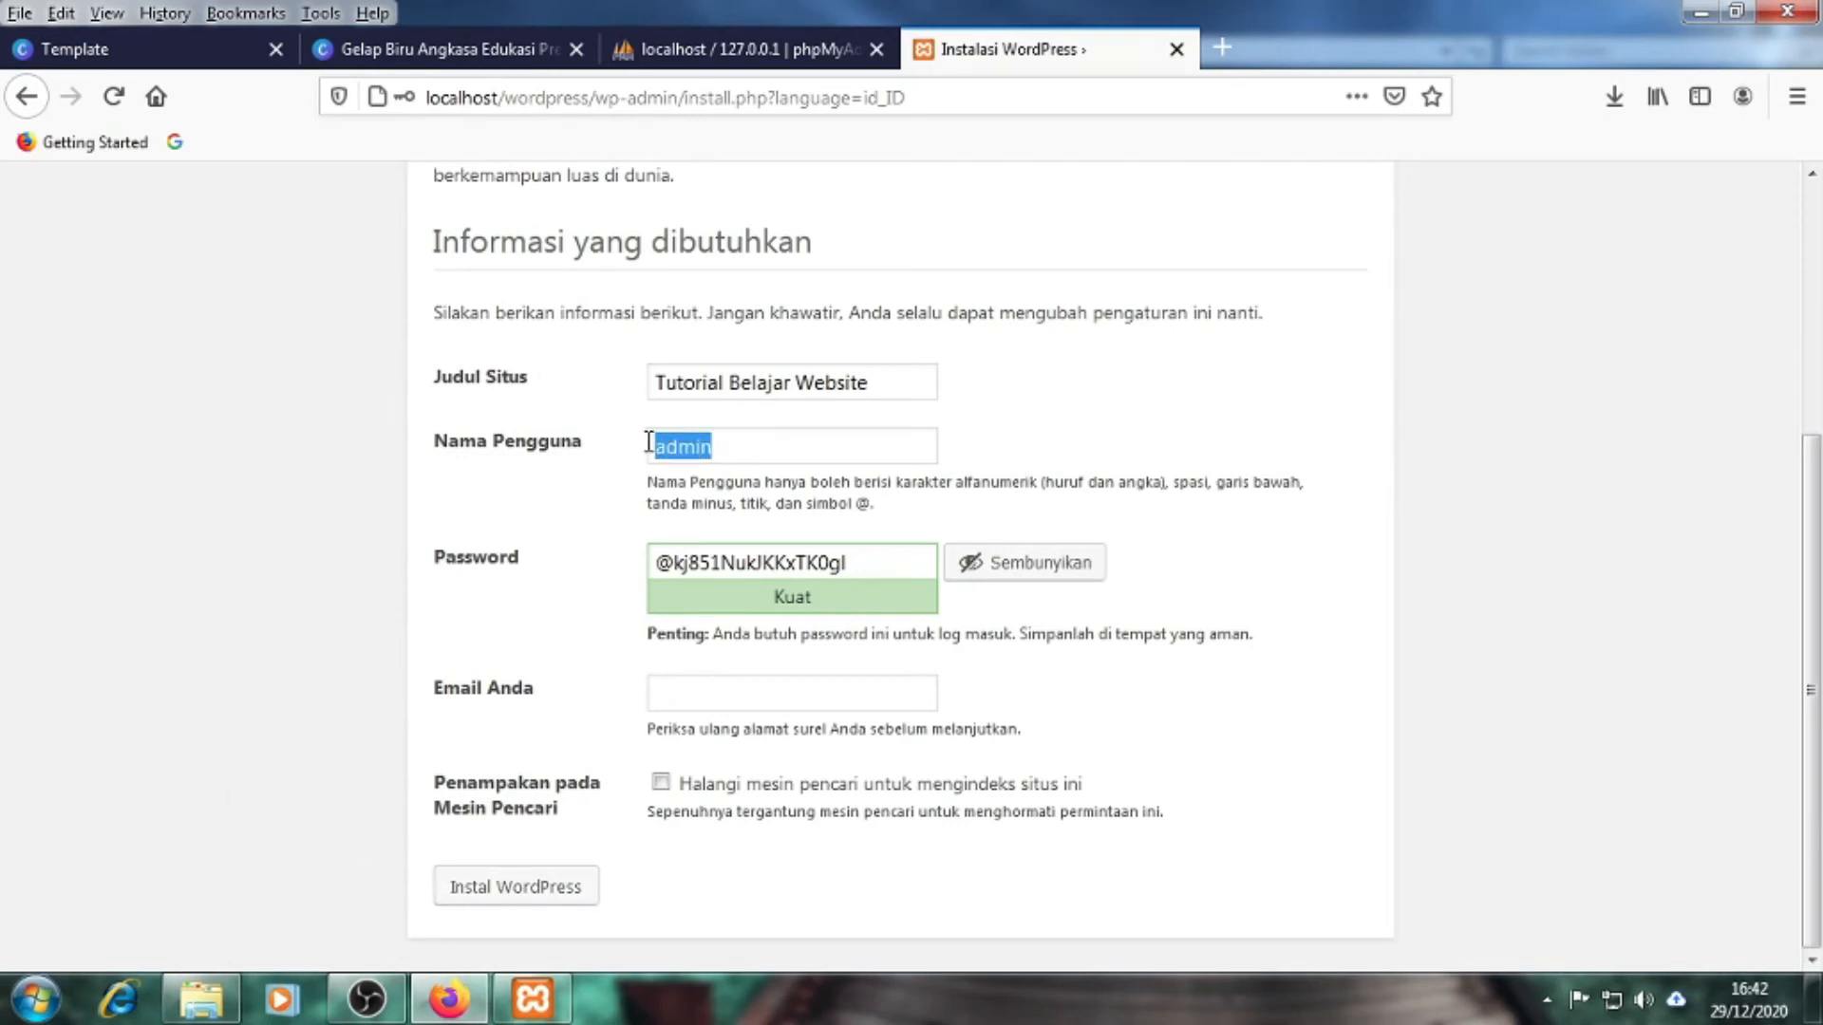
pyautogui.click(232, 544)
pyautogui.click(759, 452)
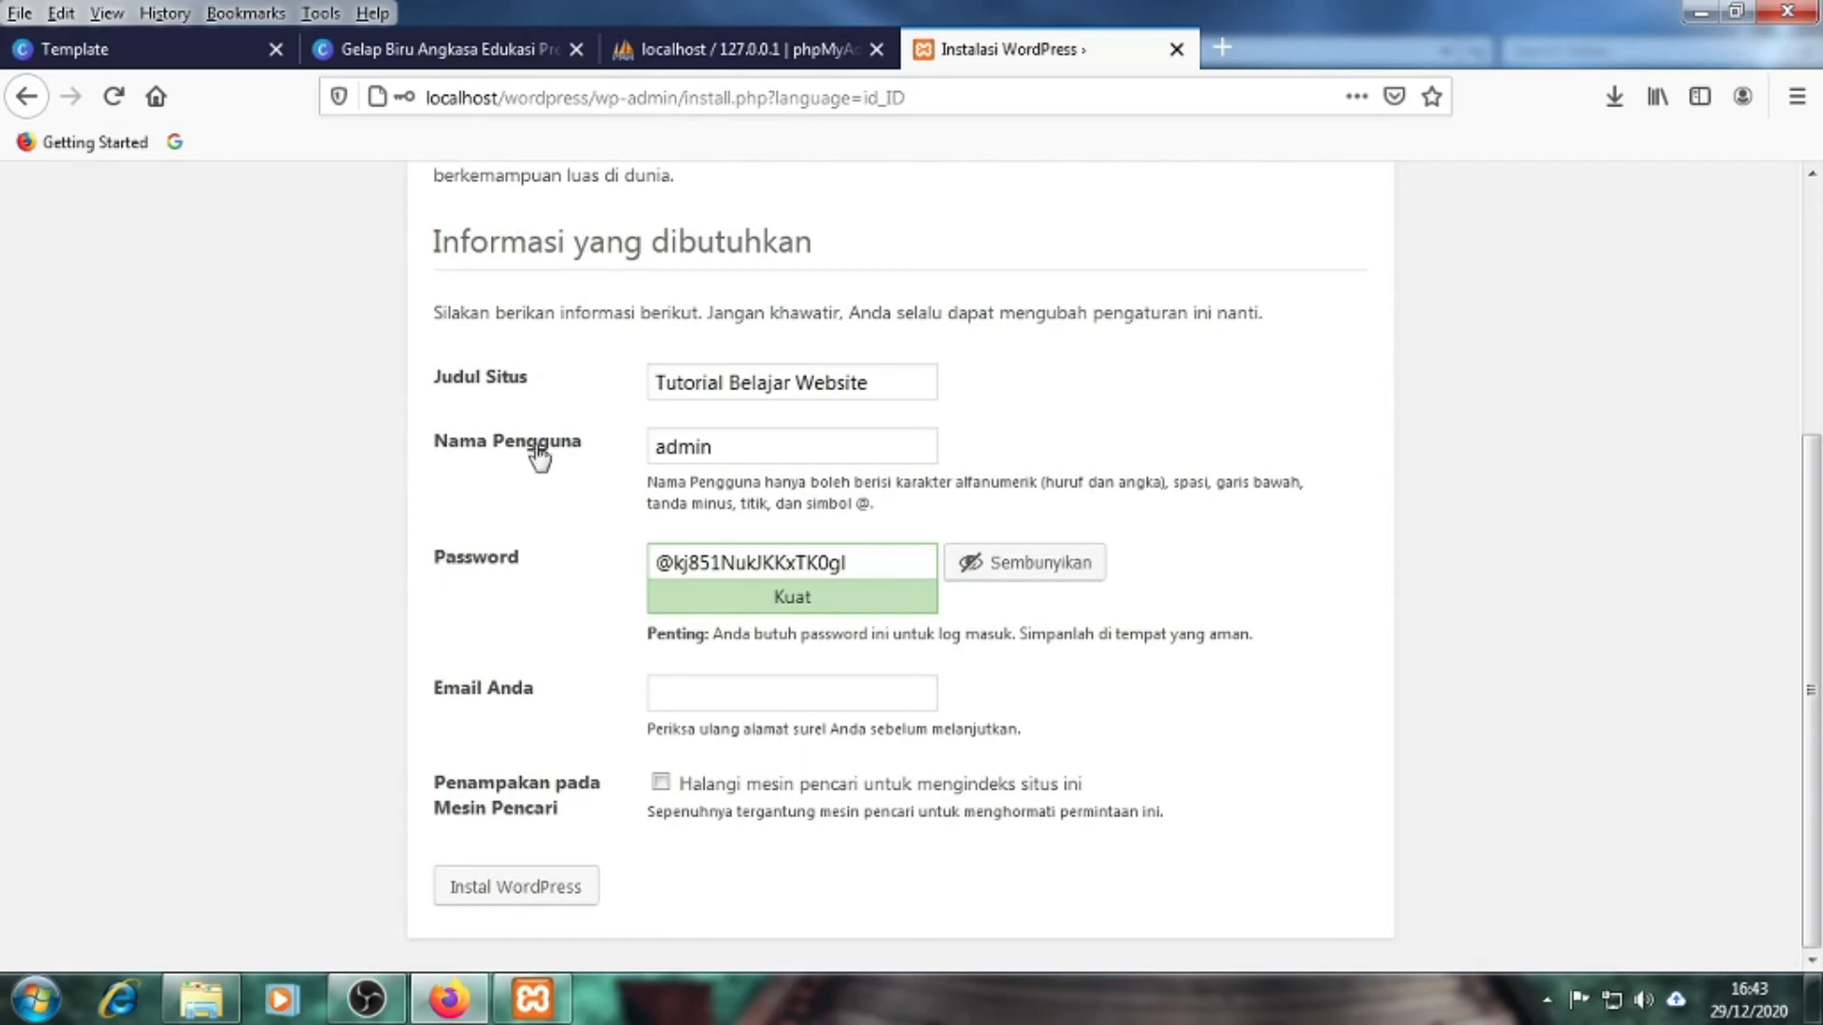
pyautogui.click(495, 449)
pyautogui.click(462, 467)
# Replace the generated password with a short custom password of your own
pyautogui.moveTo(847, 563); pyautogui.dragTo(650, 563)
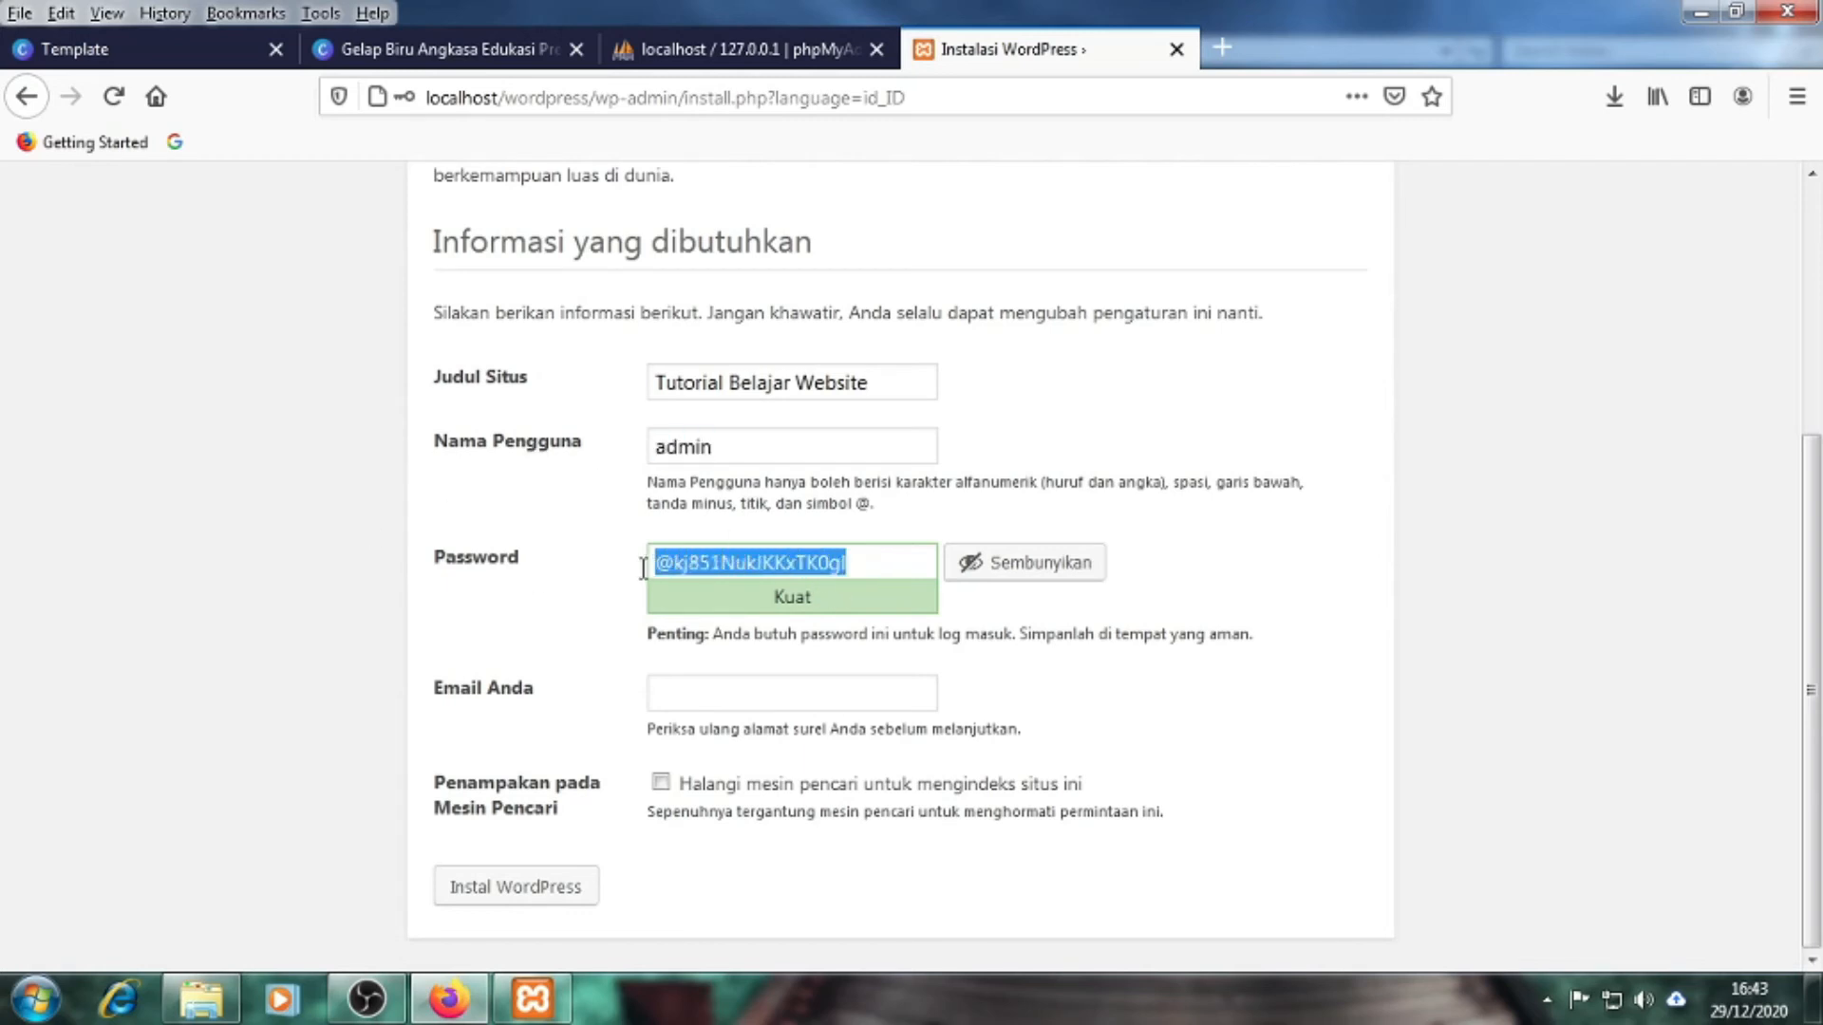
pyautogui.click(342, 613)
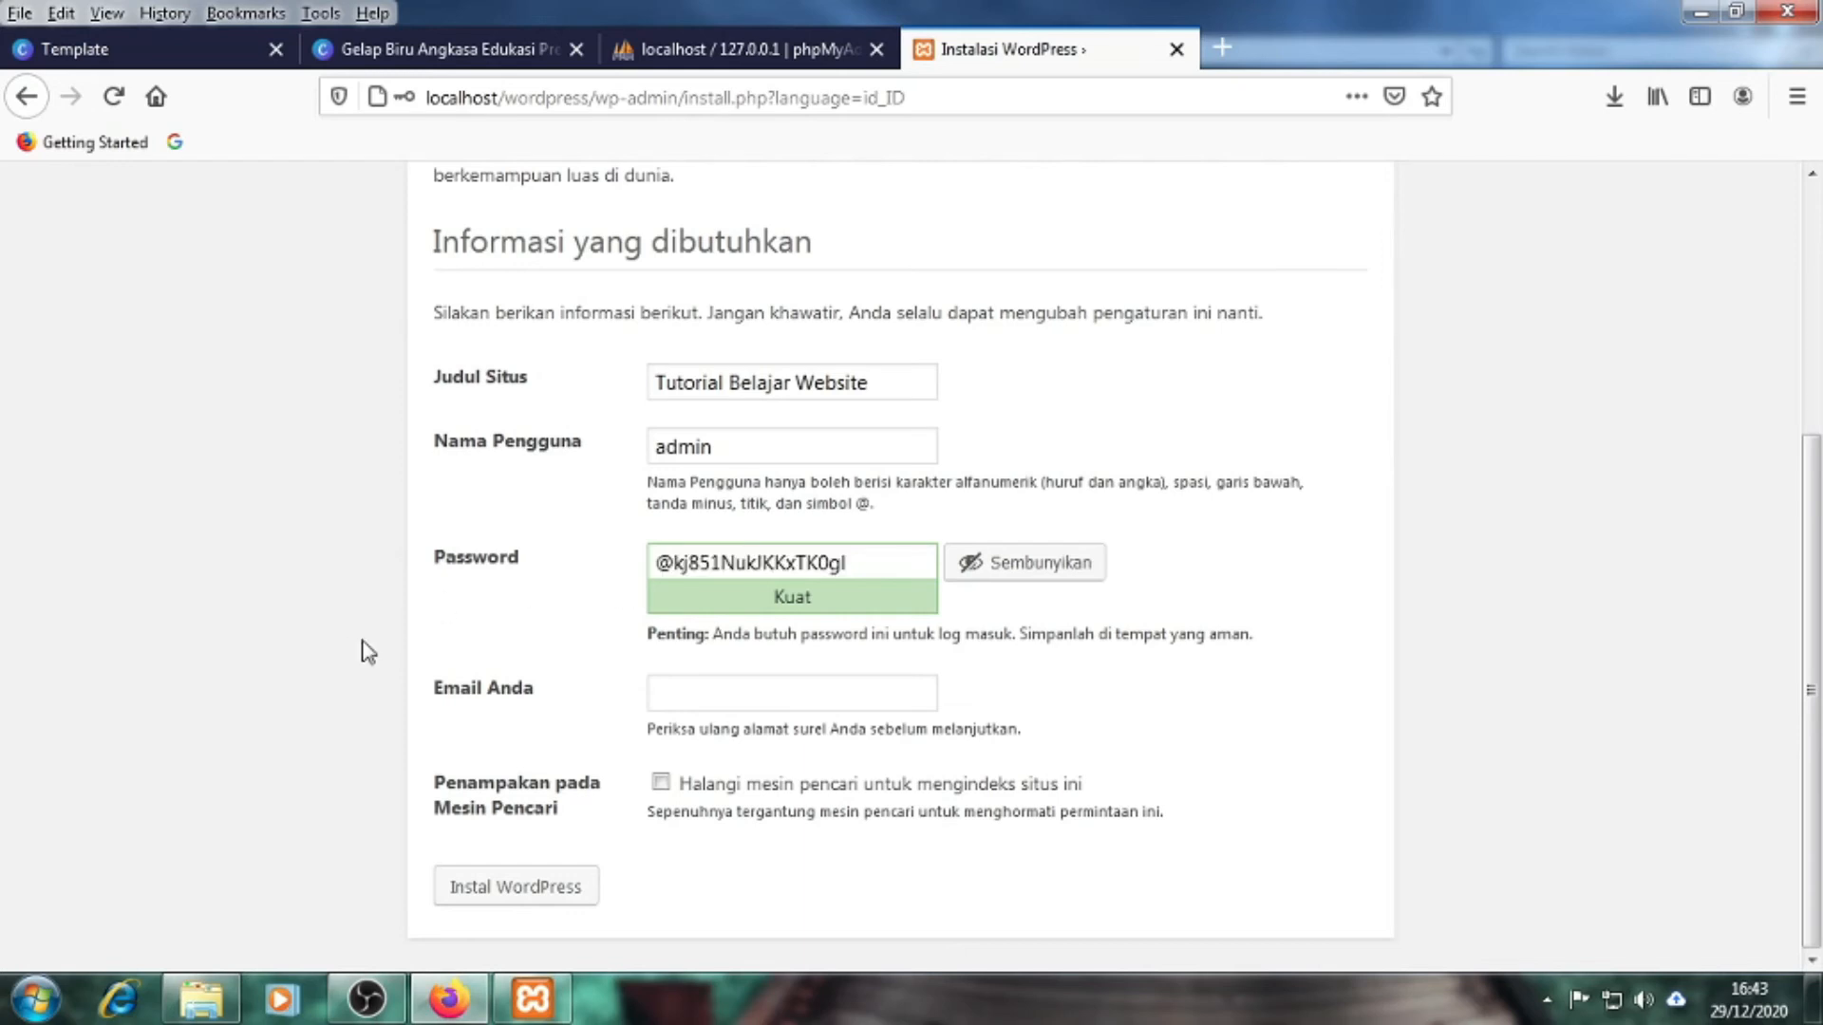
pyautogui.doubleClick(667, 561)
pyautogui.moveTo(668, 561); pyautogui.dragTo(700, 561)
pyautogui.moveTo(672, 566); pyautogui.dragTo(659, 572)
pyautogui.click(253, 667)
pyautogui.moveTo(690, 564); pyautogui.dragTo(739, 567)
pyautogui.hotkey('ctrl', 'z')
pyautogui.click(747, 568)
pyautogui.moveTo(874, 562); pyautogui.dragTo(657, 571)
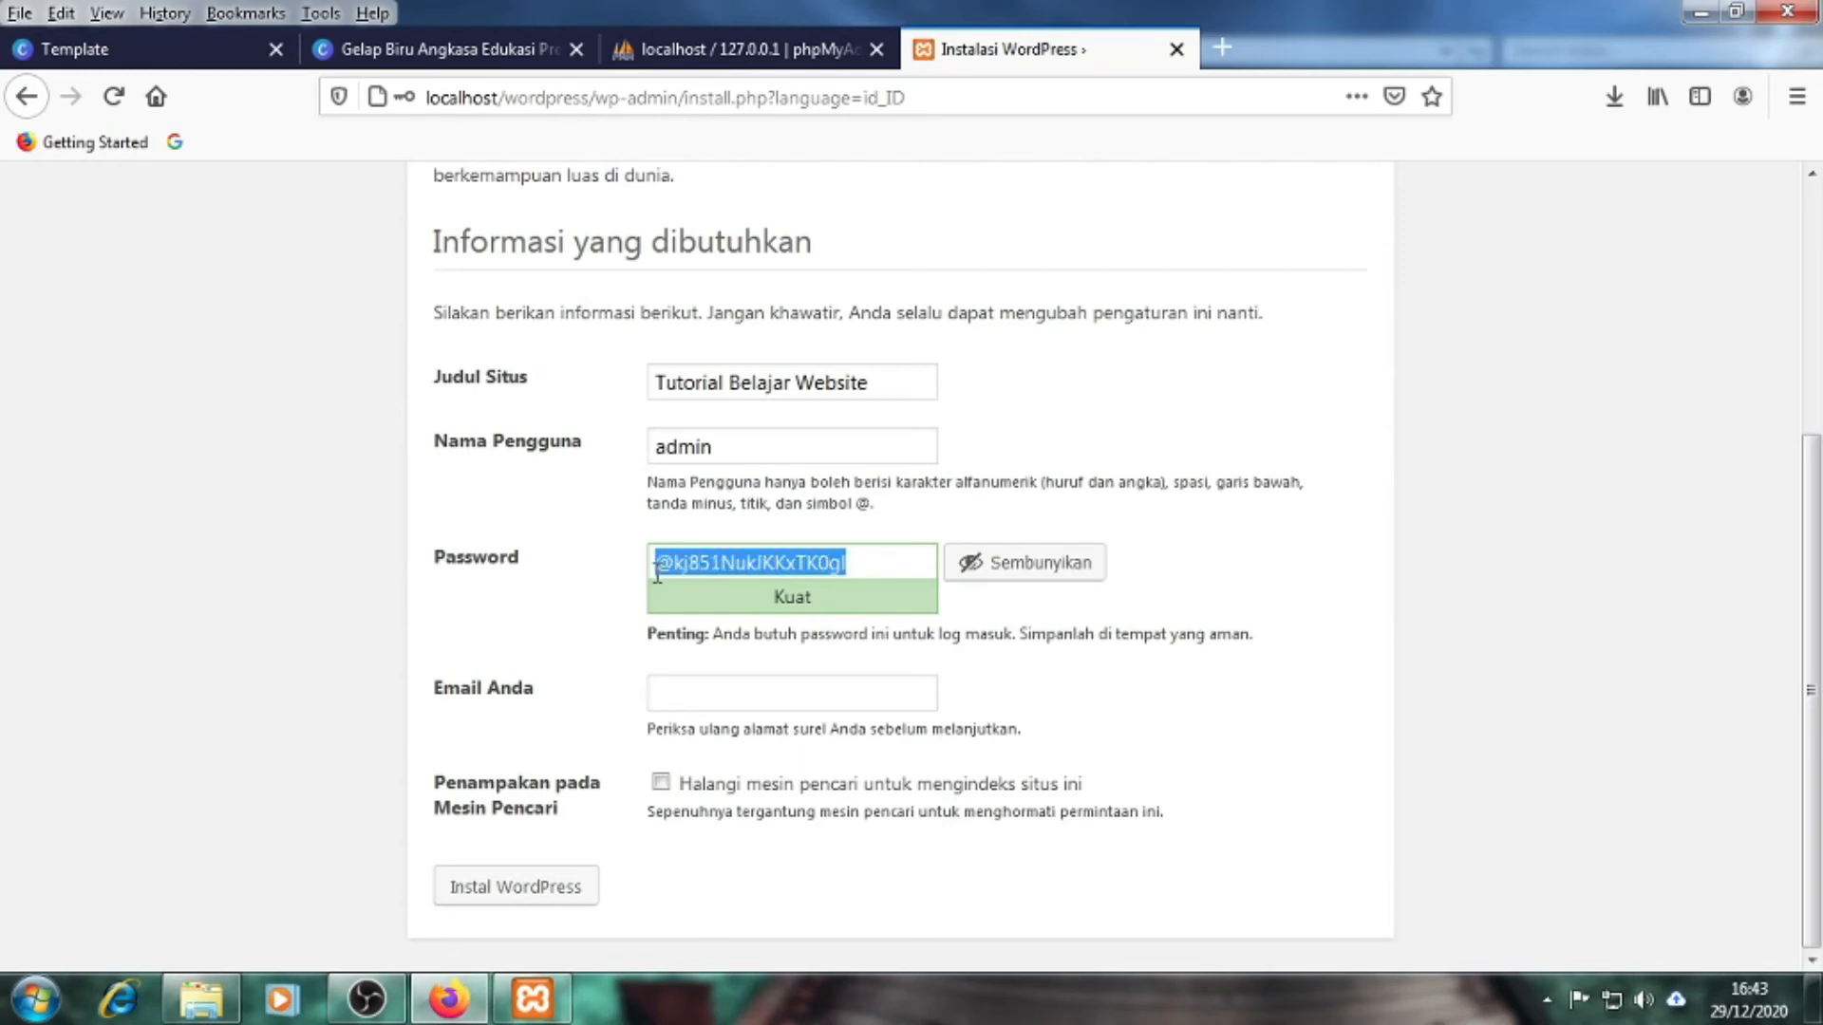
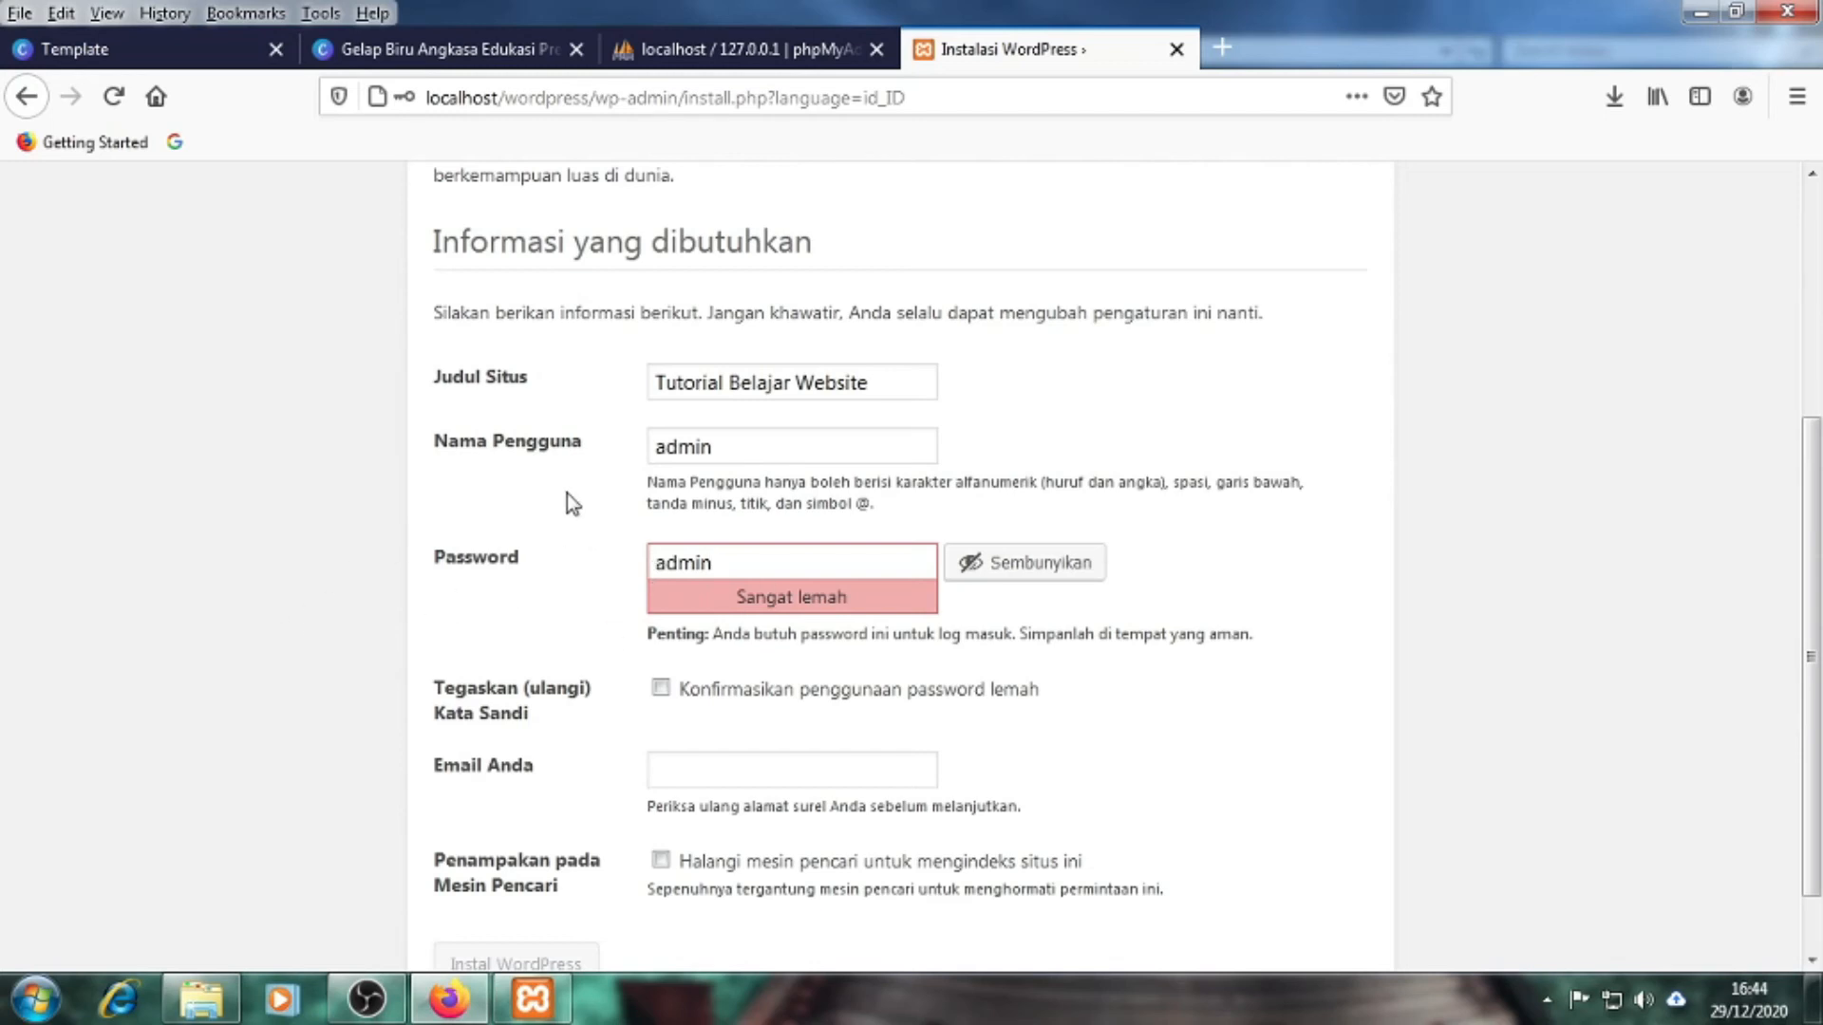
# Trim the extra characters so the weak password, rated Sangat lemah, remains
pyautogui.click(775, 456)
pyautogui.moveTo(721, 446); pyautogui.dragTo(662, 466)
pyautogui.click(322, 579)
pyautogui.moveTo(714, 564); pyautogui.dragTo(651, 568)
pyautogui.click(190, 625)
pyautogui.moveTo(737, 597); pyautogui.dragTo(847, 596)
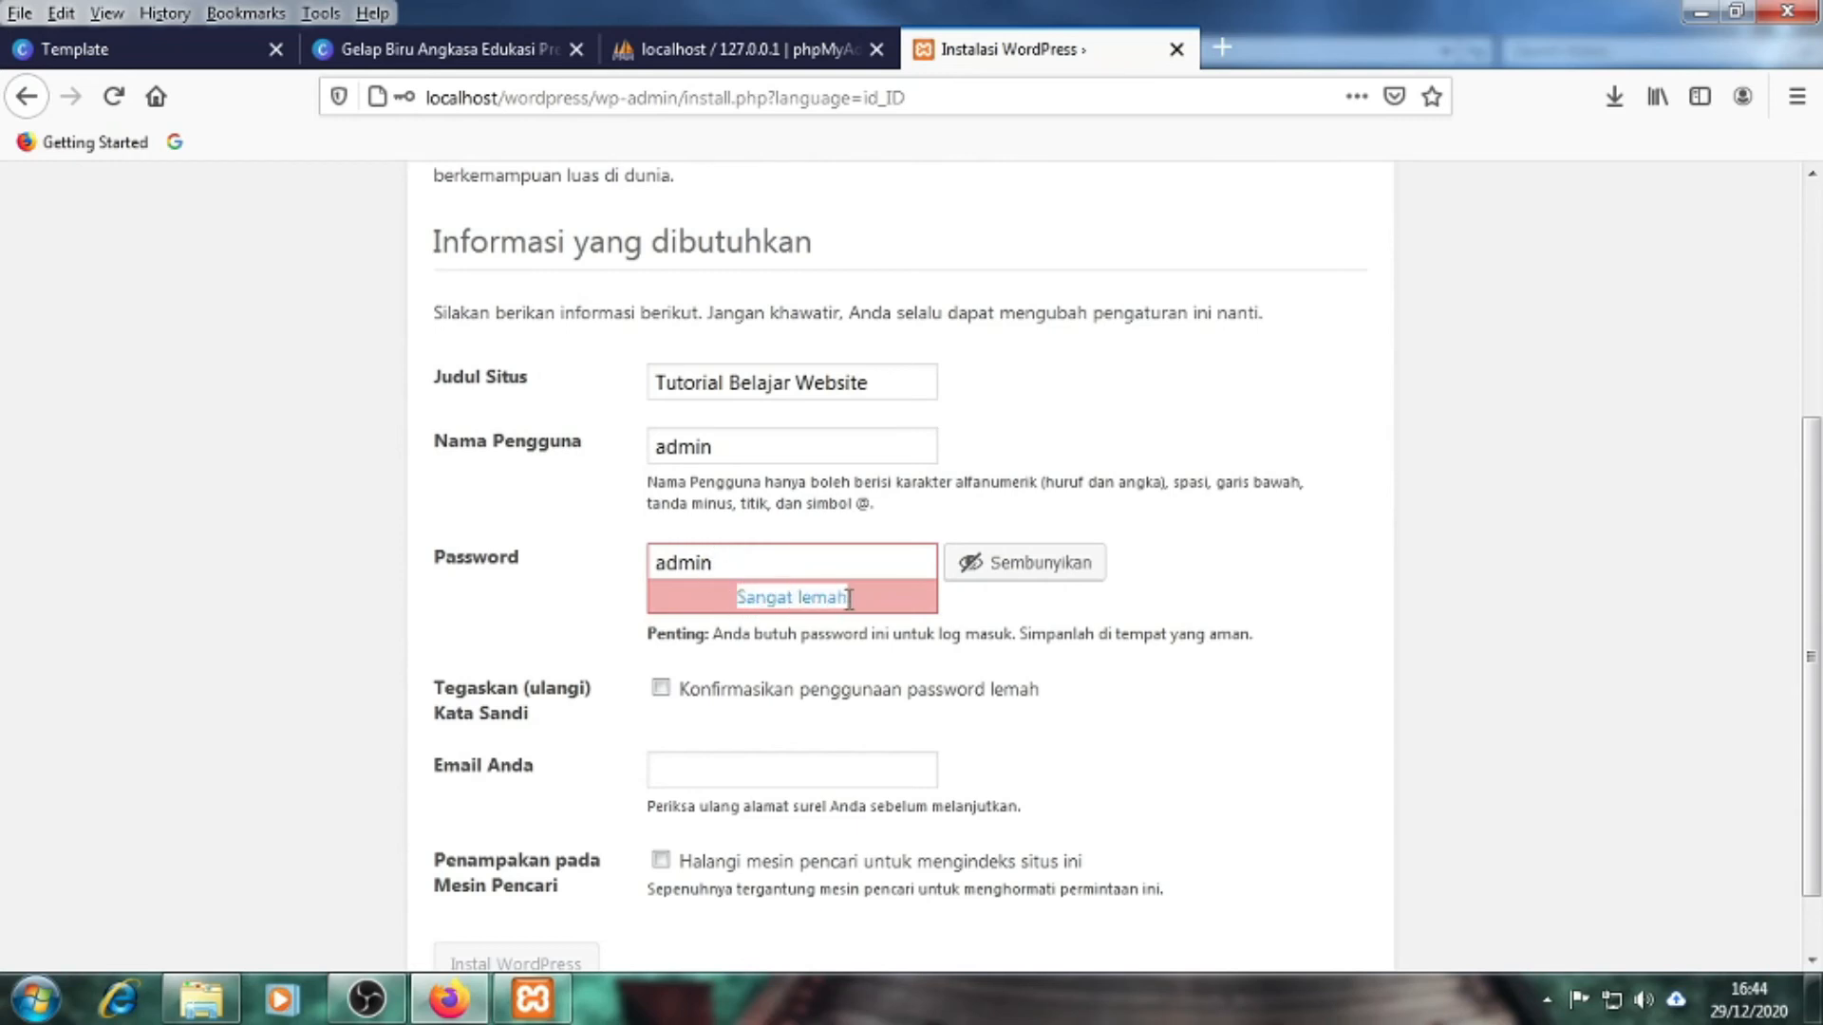
pyautogui.click(245, 681)
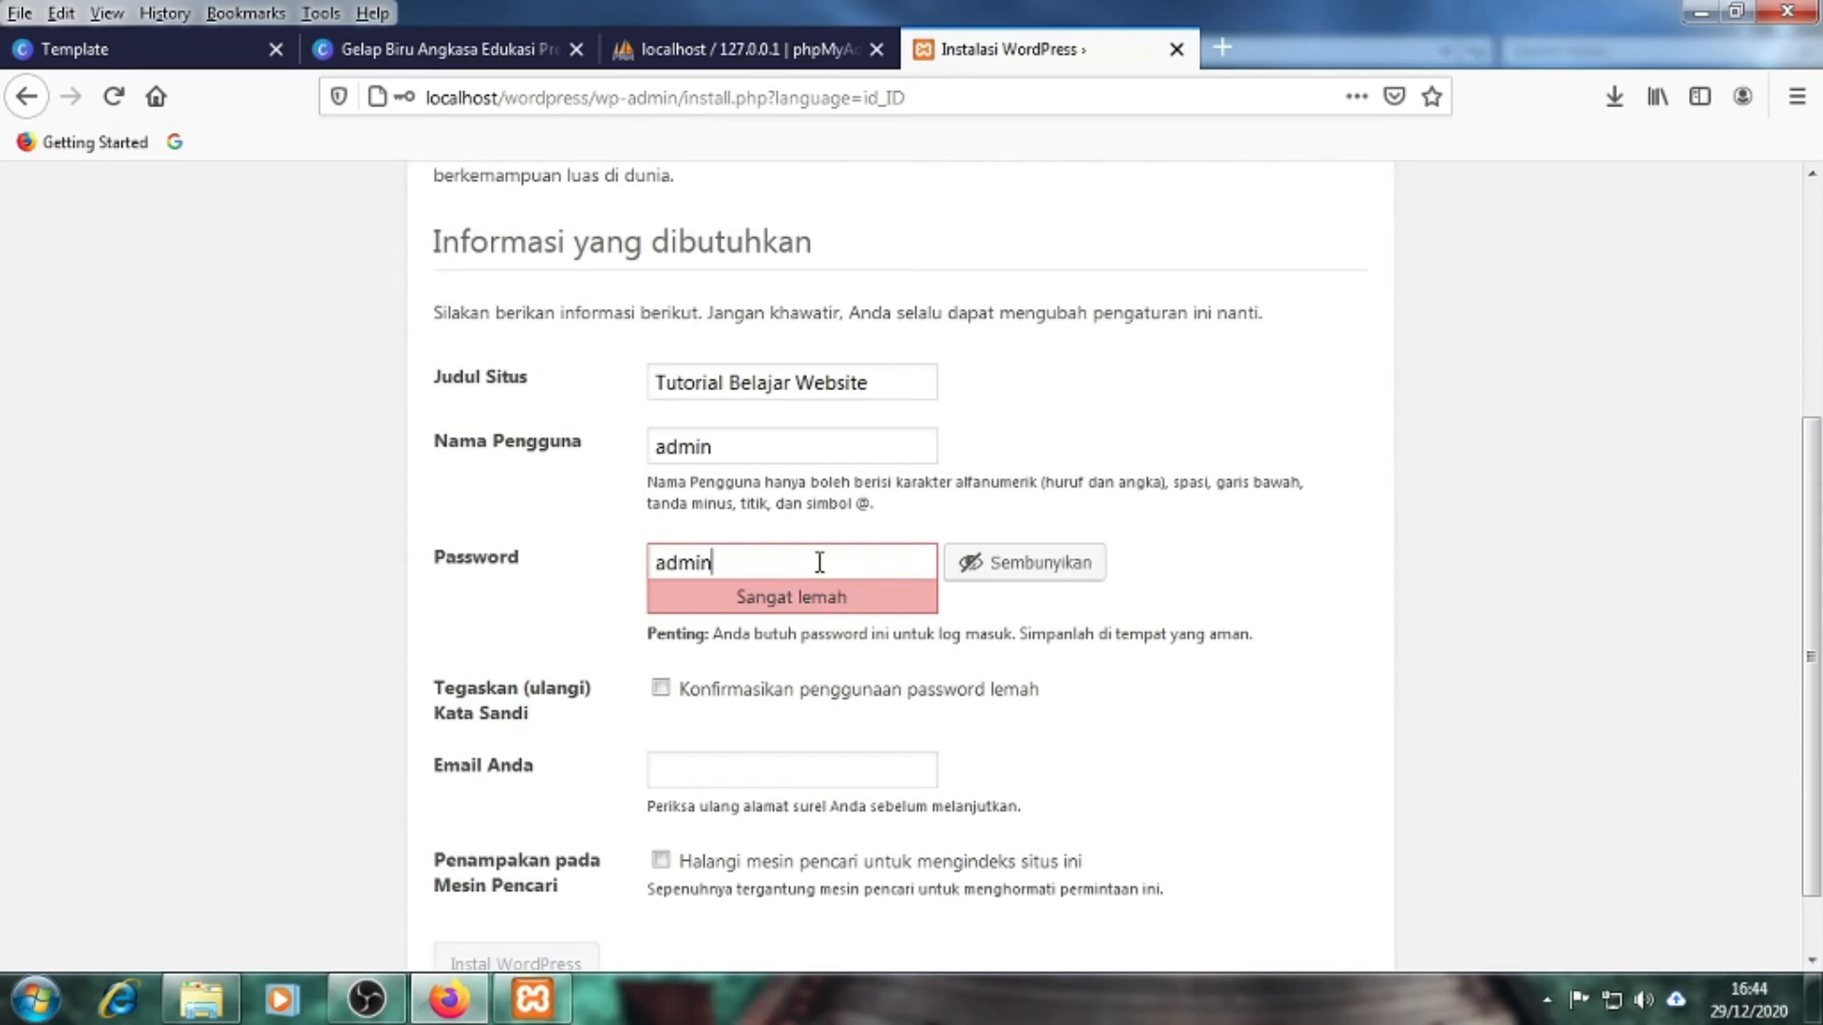
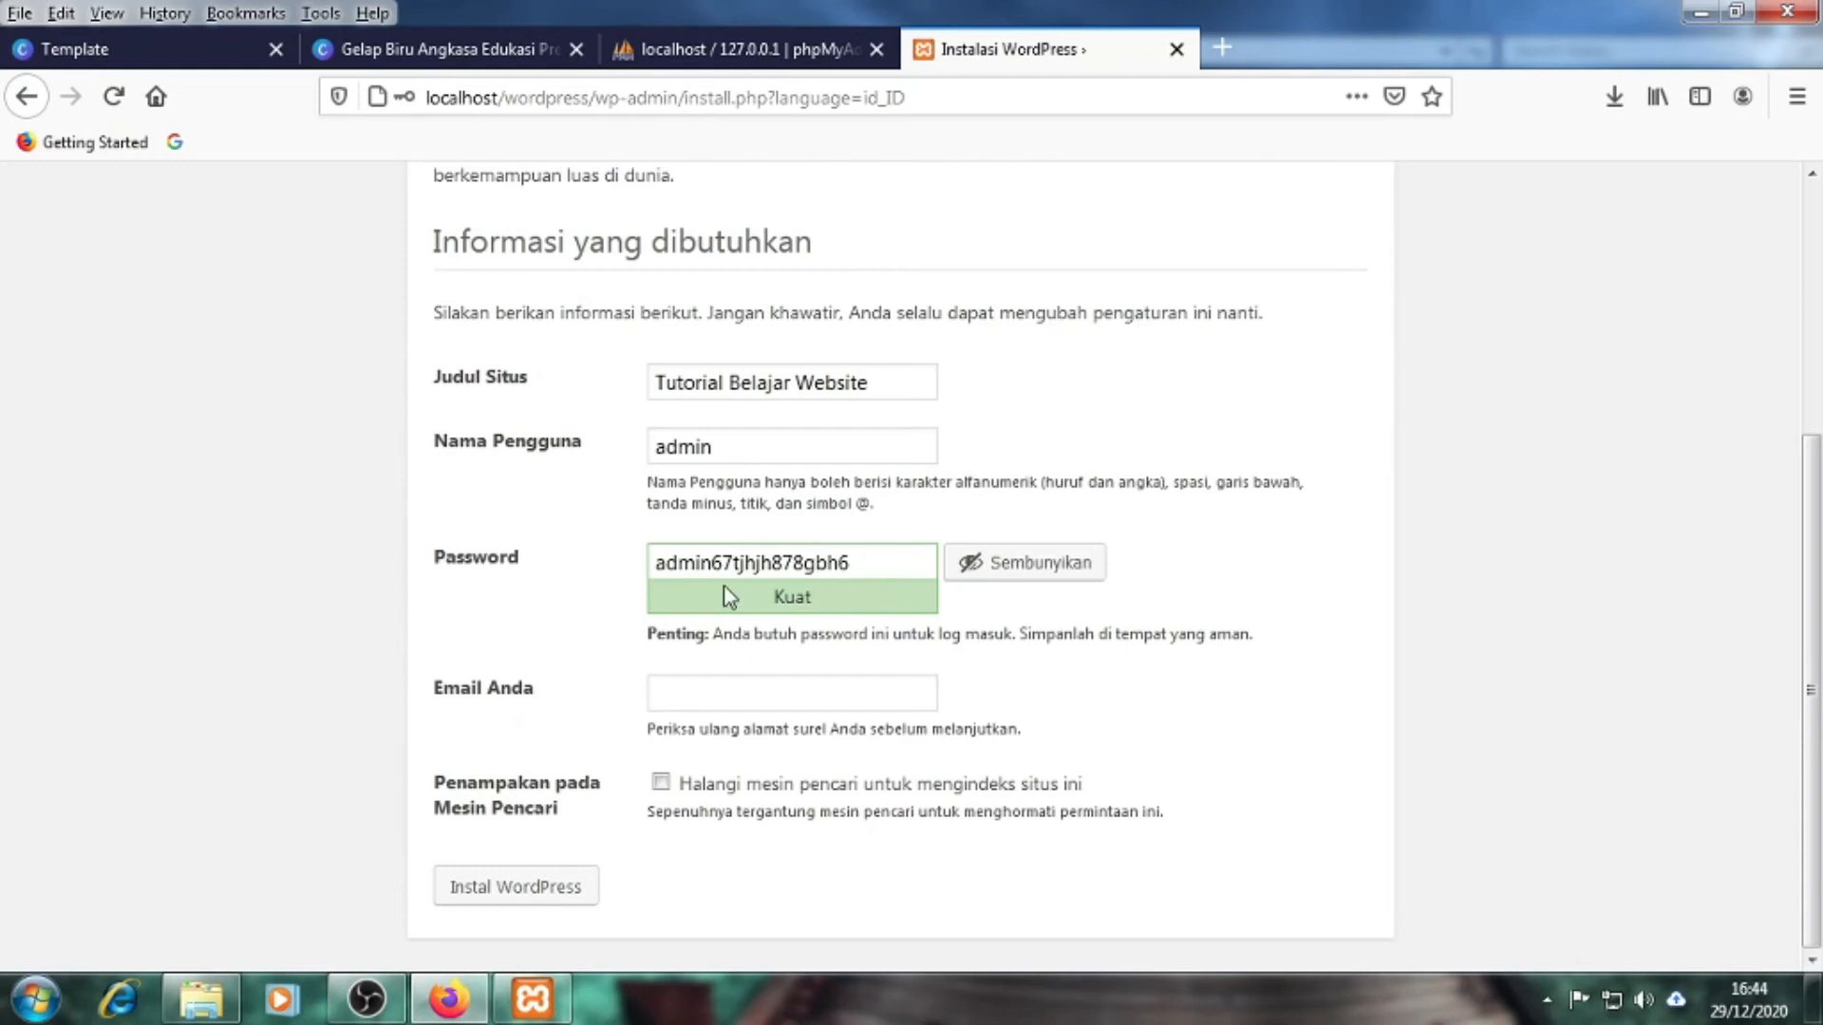
pyautogui.moveTo(713, 567); pyautogui.dragTo(856, 567)
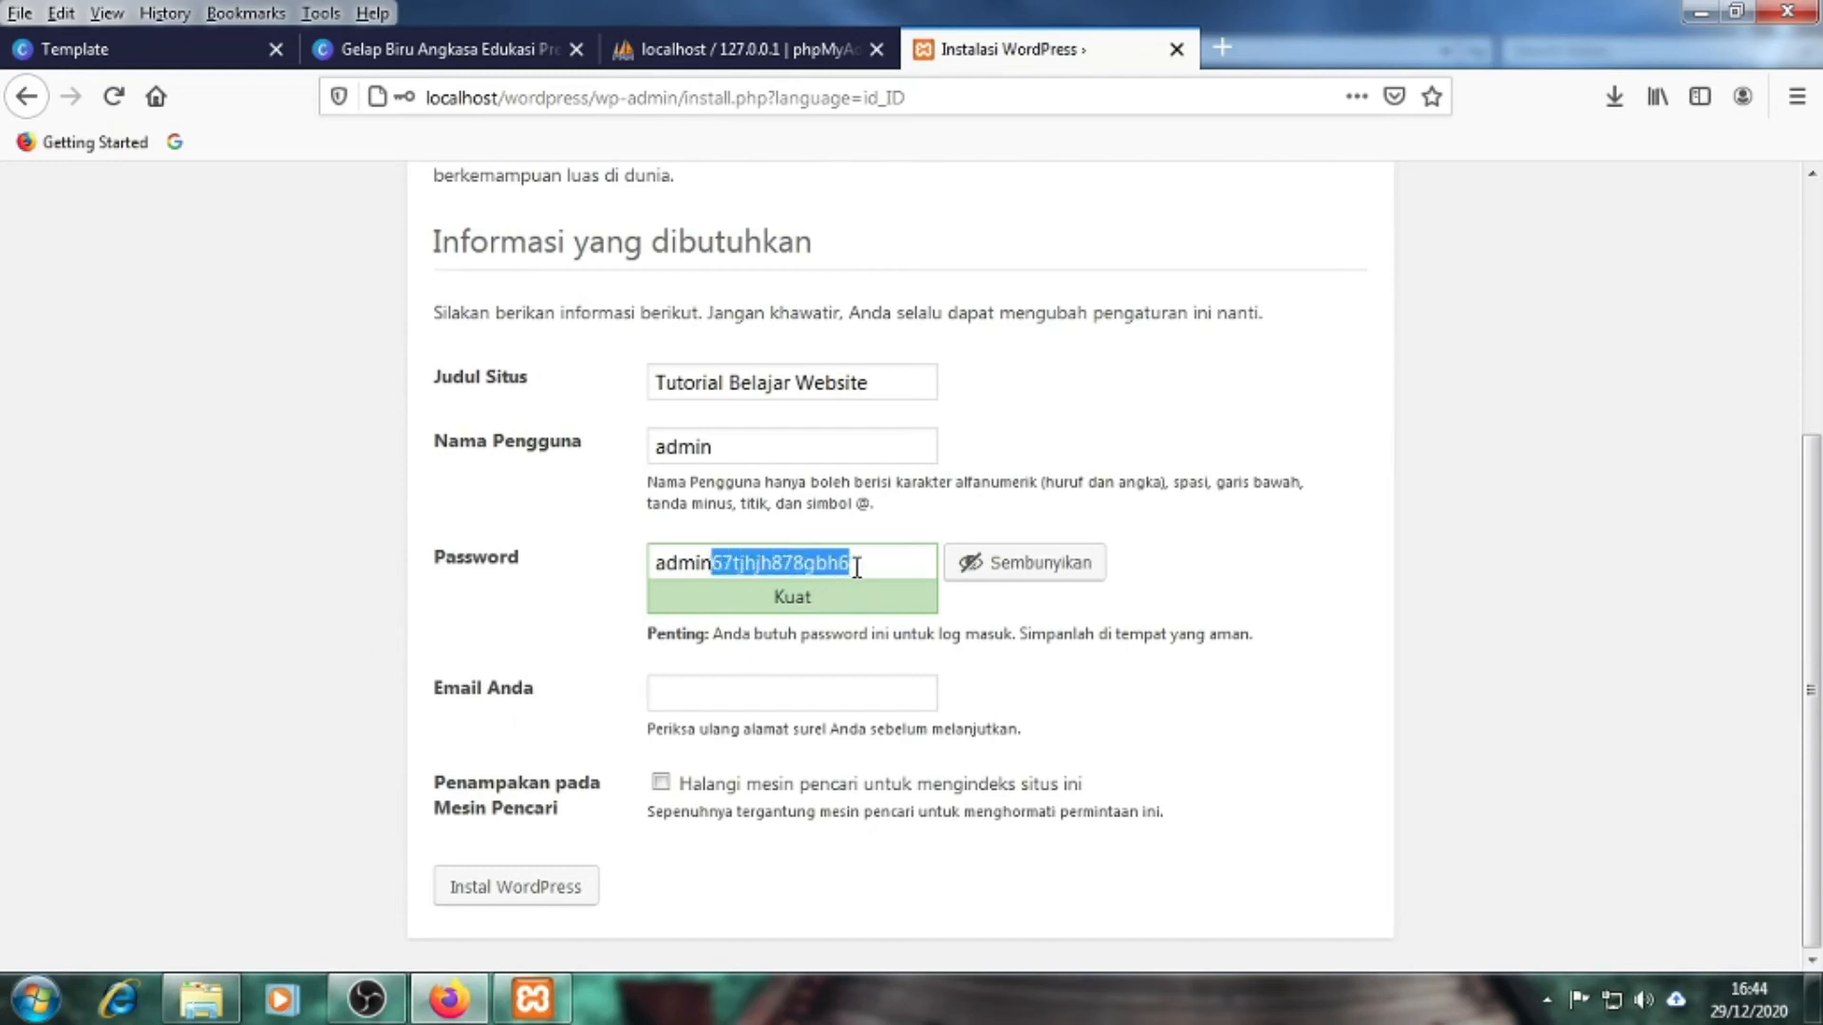
pyautogui.press('BackSpace')
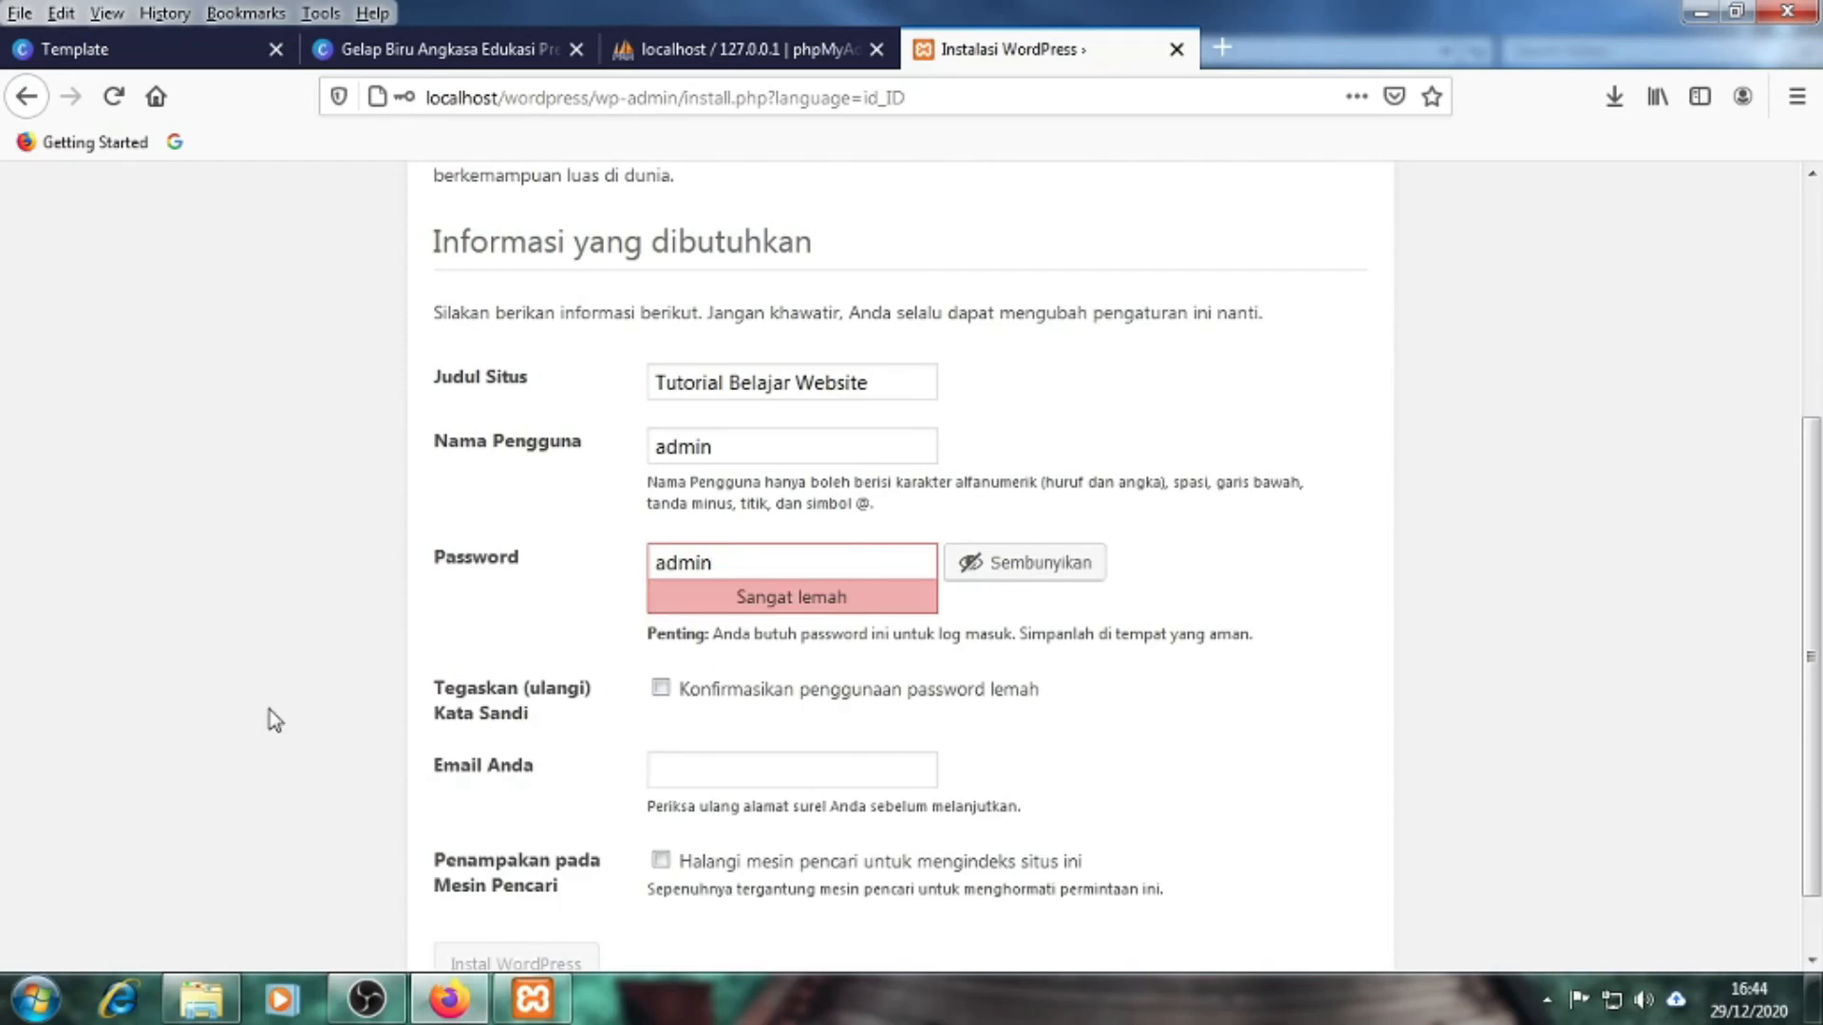
pyautogui.scroll(-2, 270, 710)
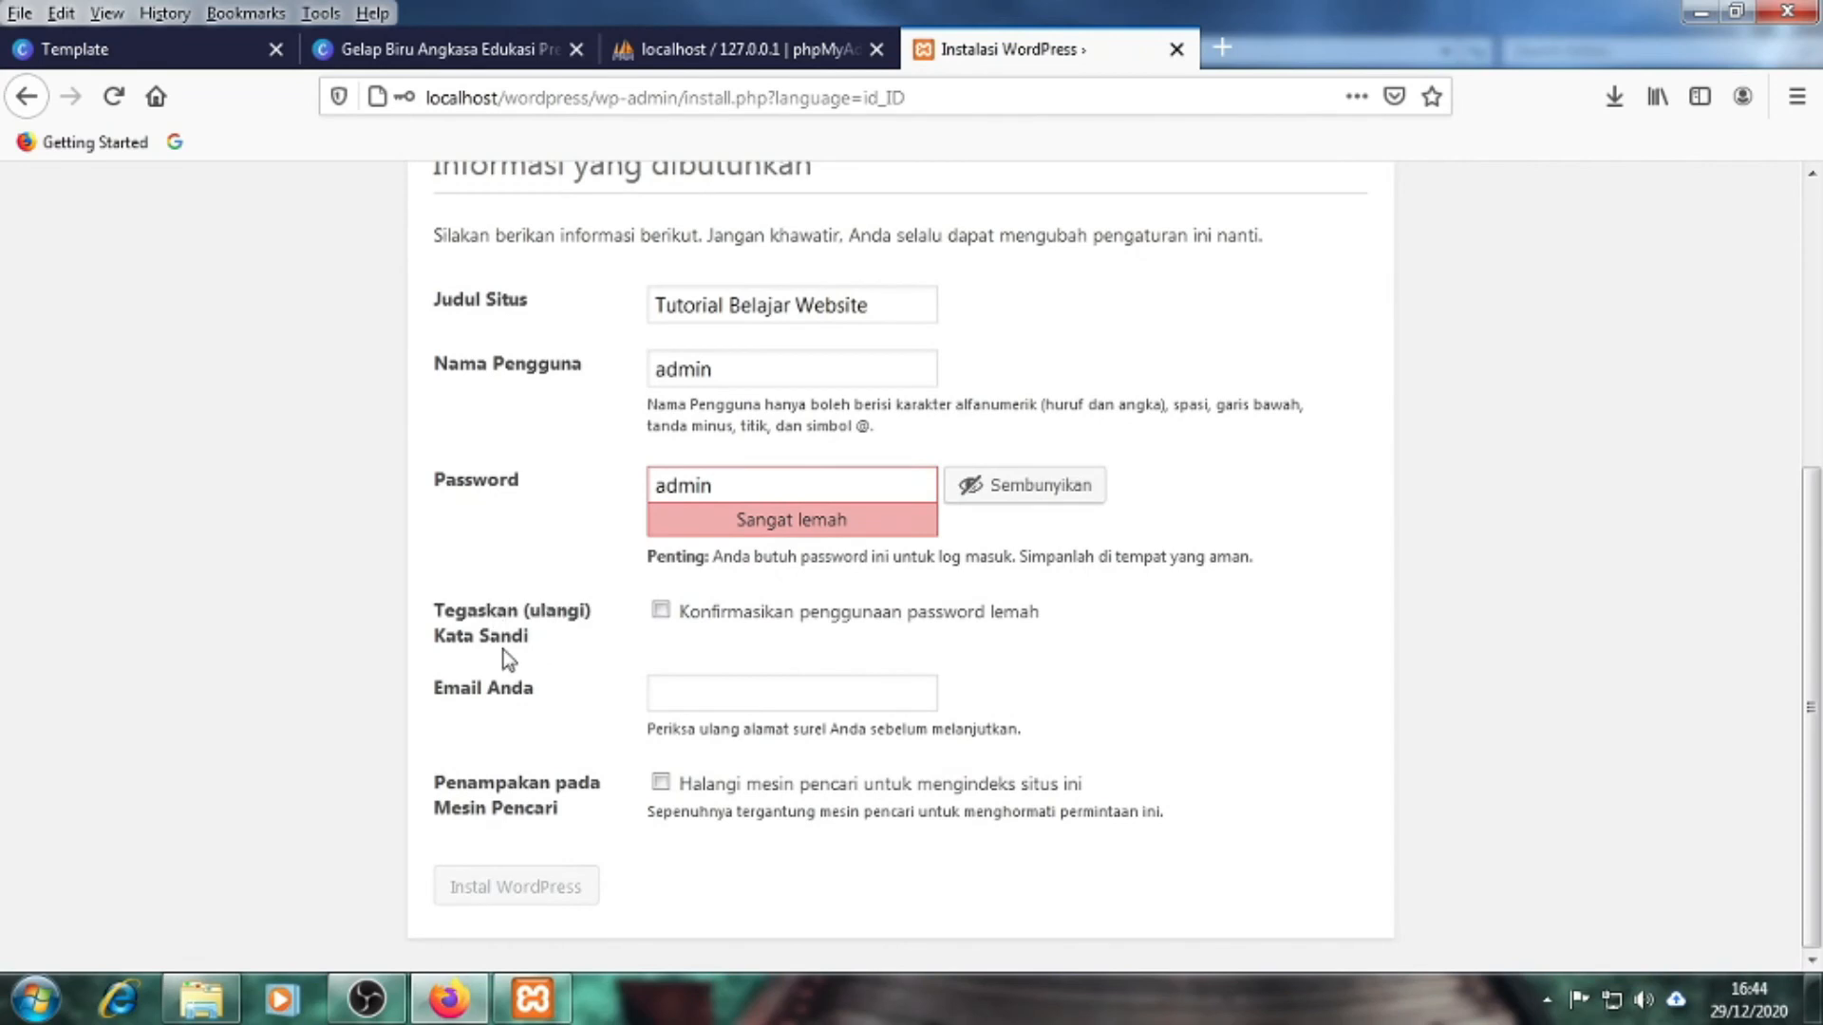
# Confirm the weak password, enter the administrator's e-mail address, and run Instal WordPress
pyautogui.click(664, 615)
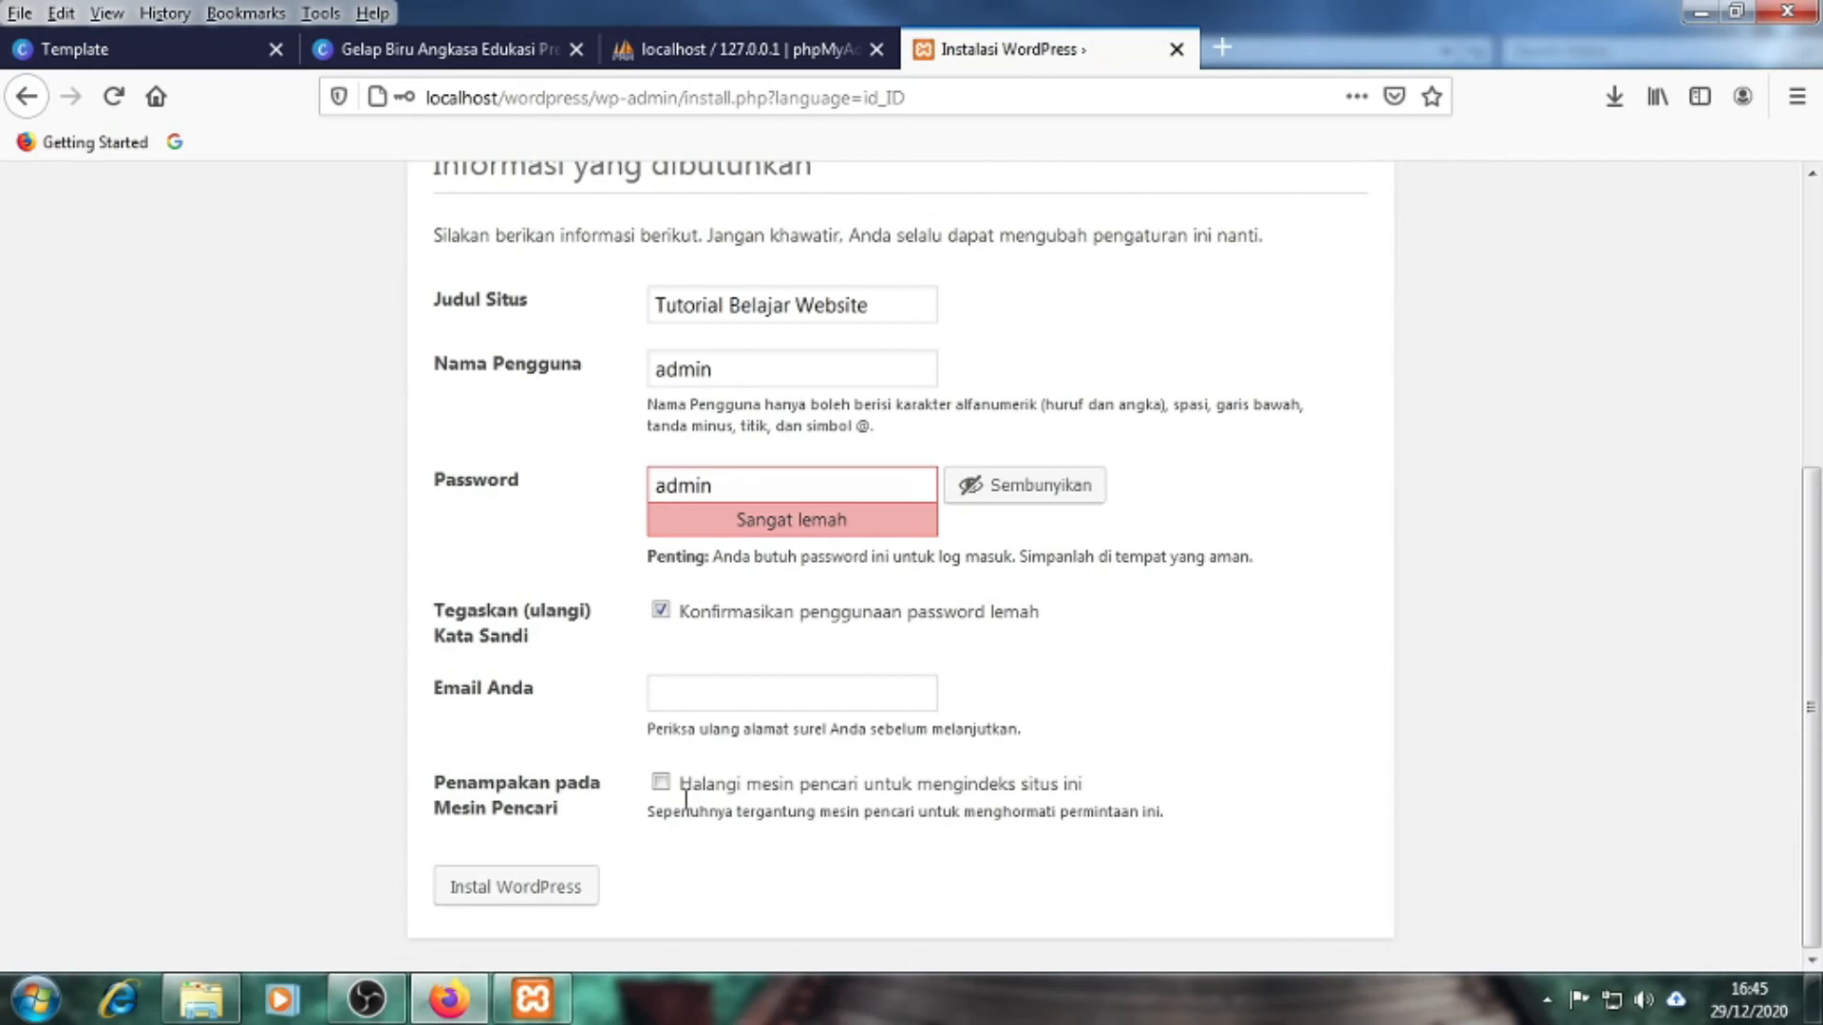
pyautogui.click(691, 694)
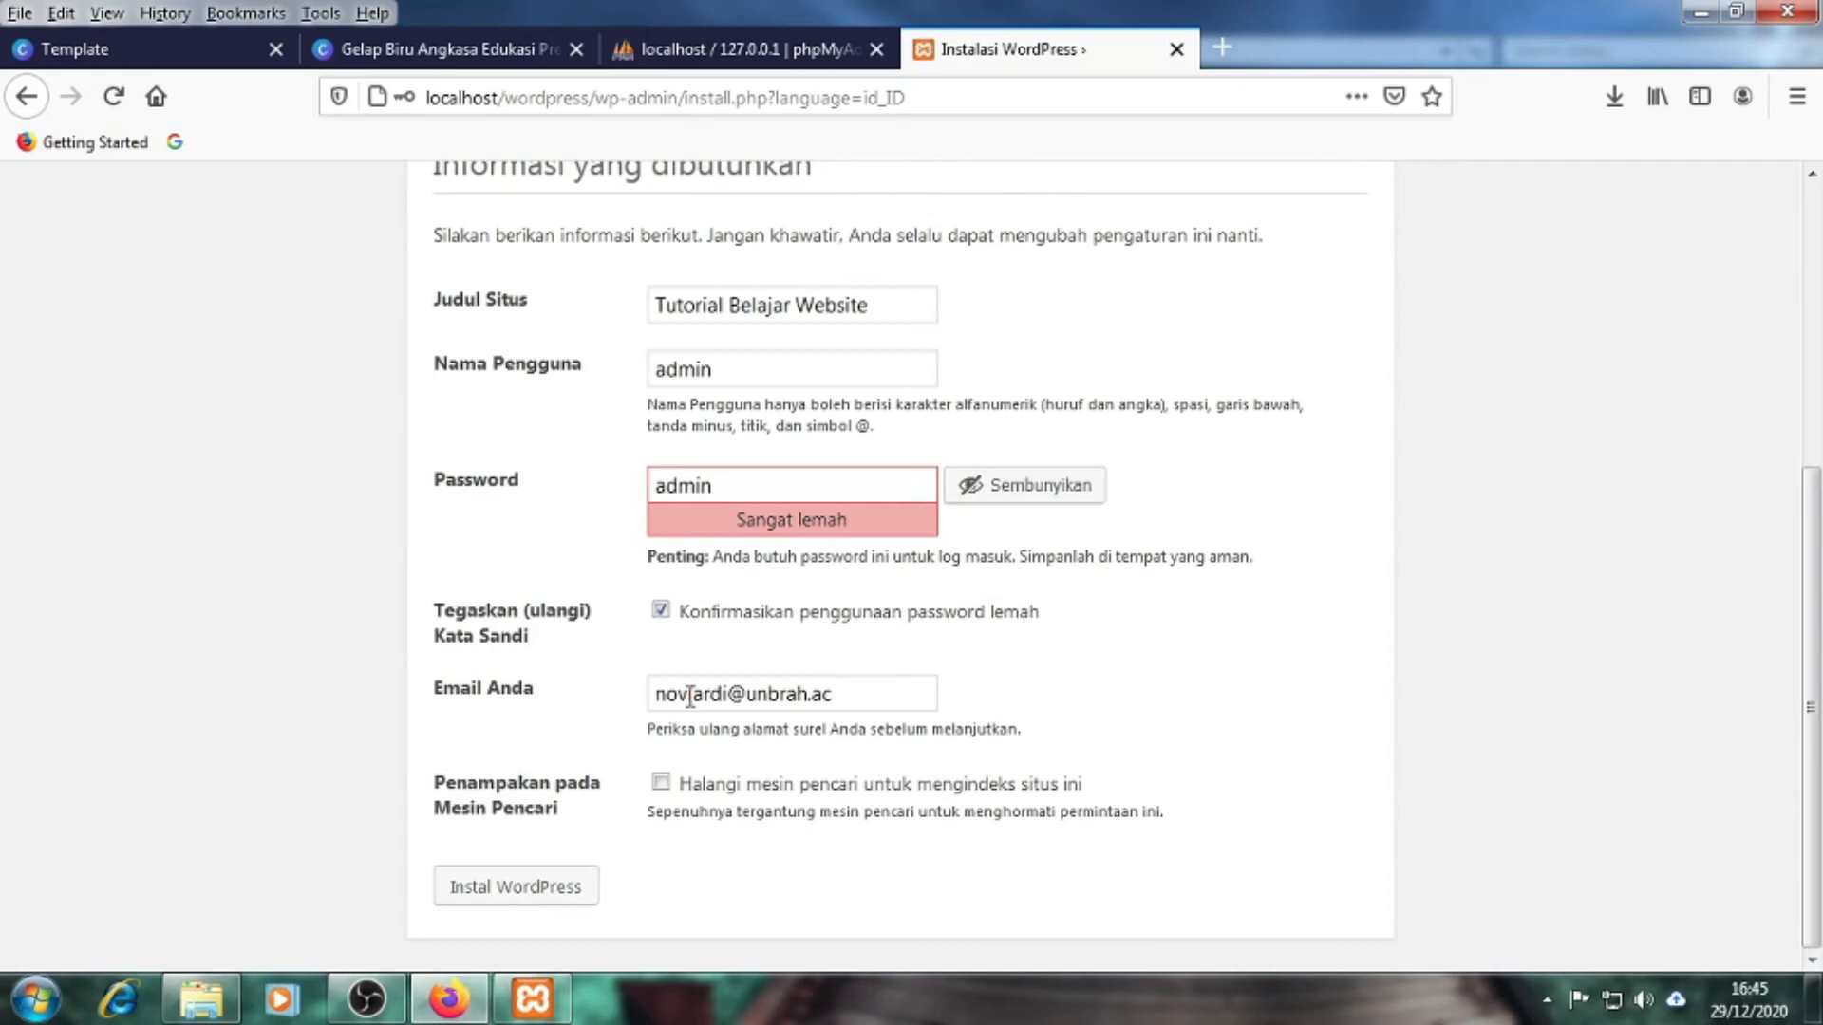
pyautogui.scroll(5, 314, 721)
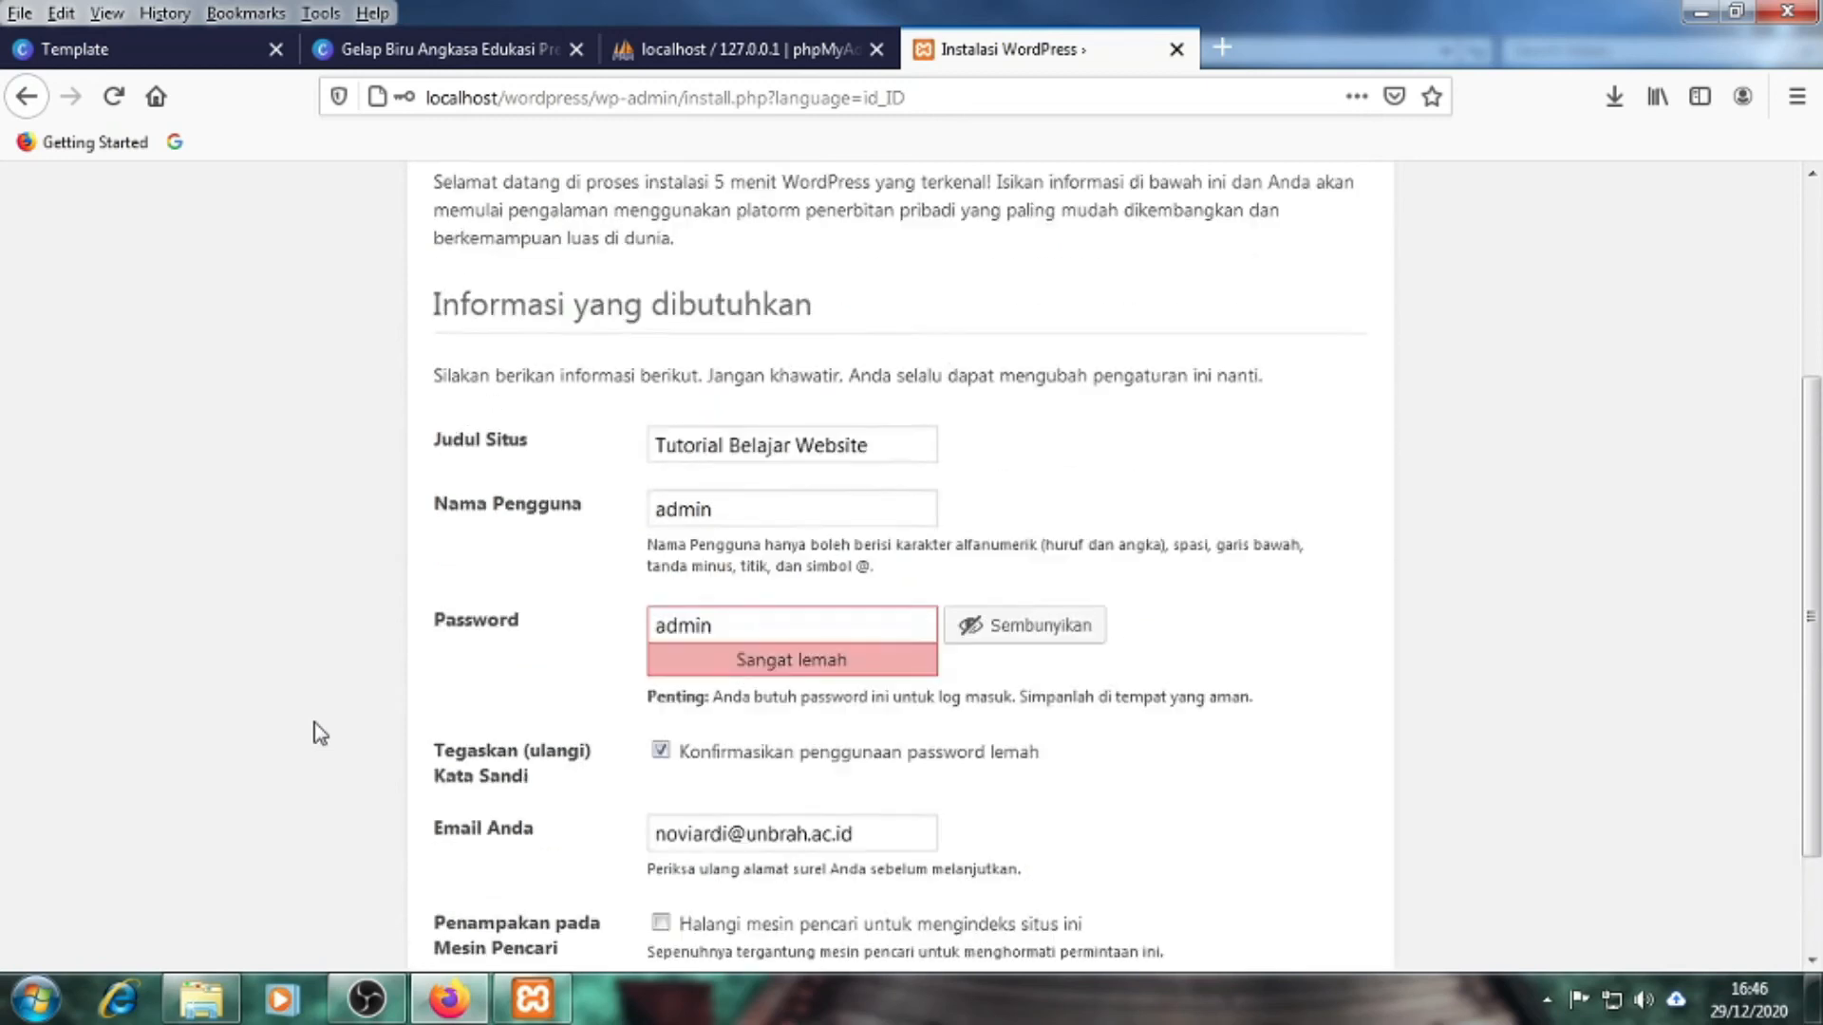
pyautogui.scroll(-5, 314, 721)
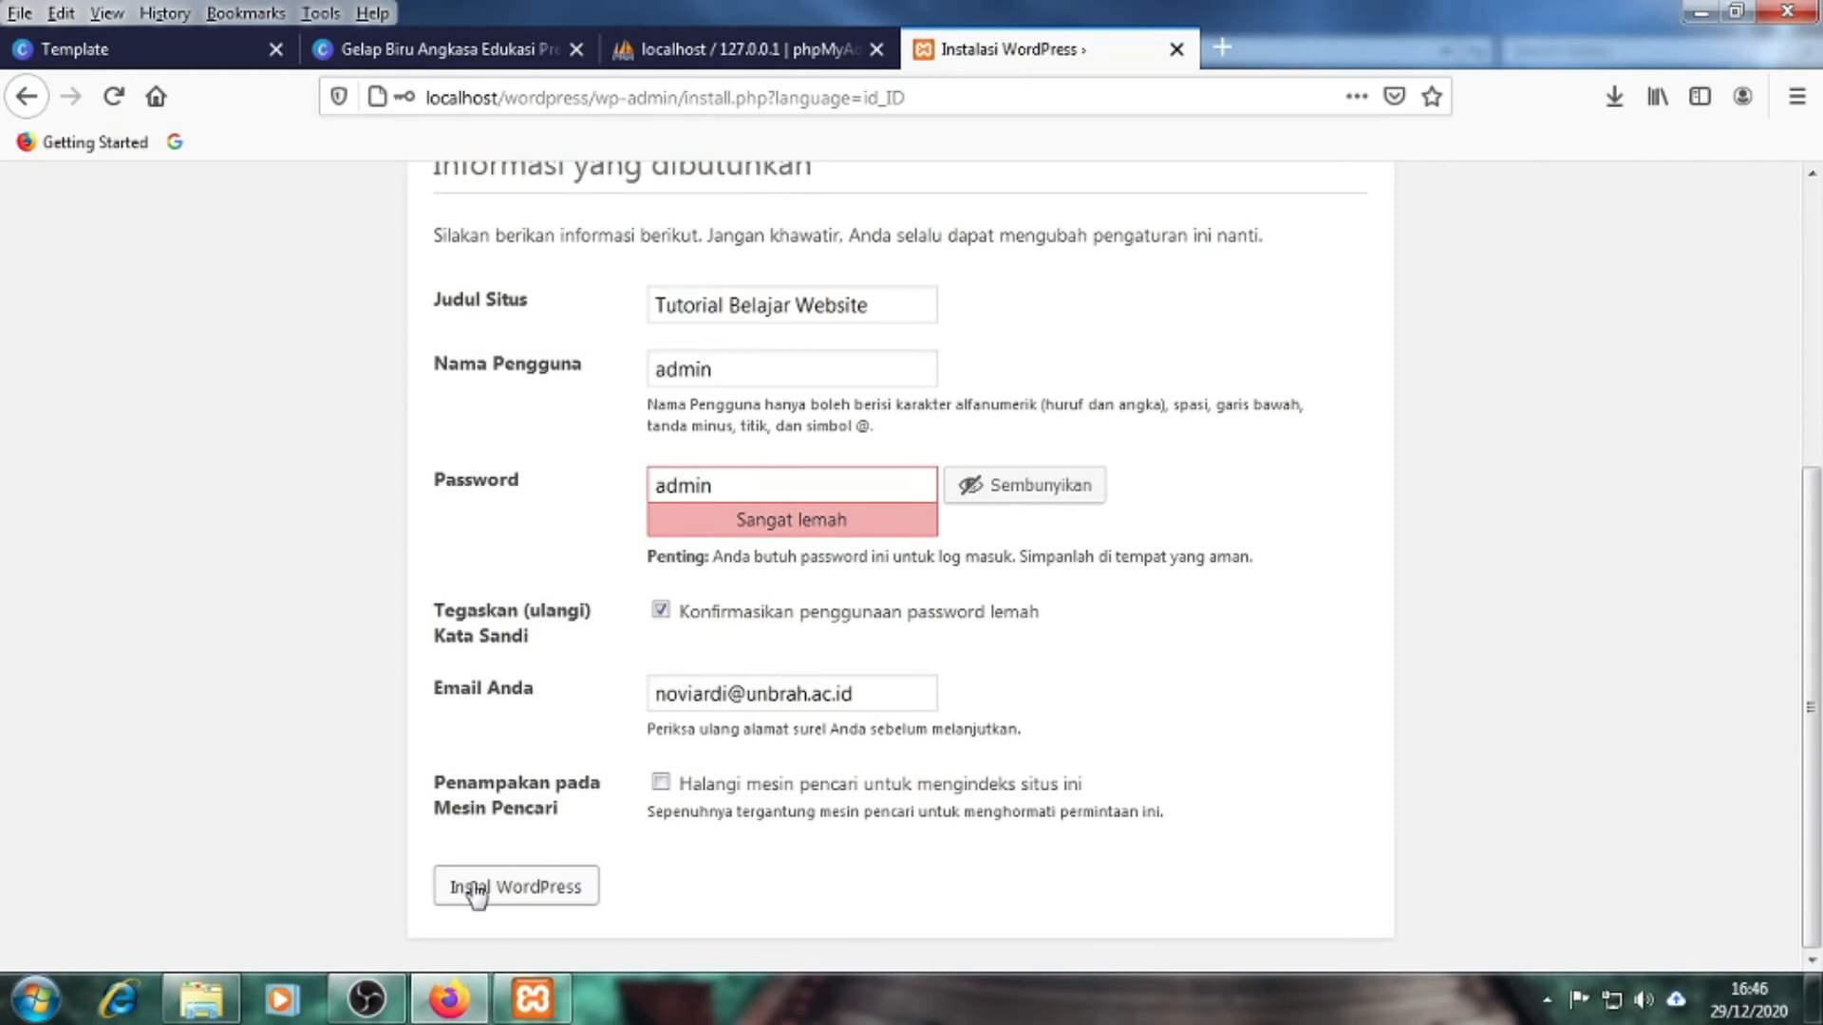
pyautogui.click(532, 902)
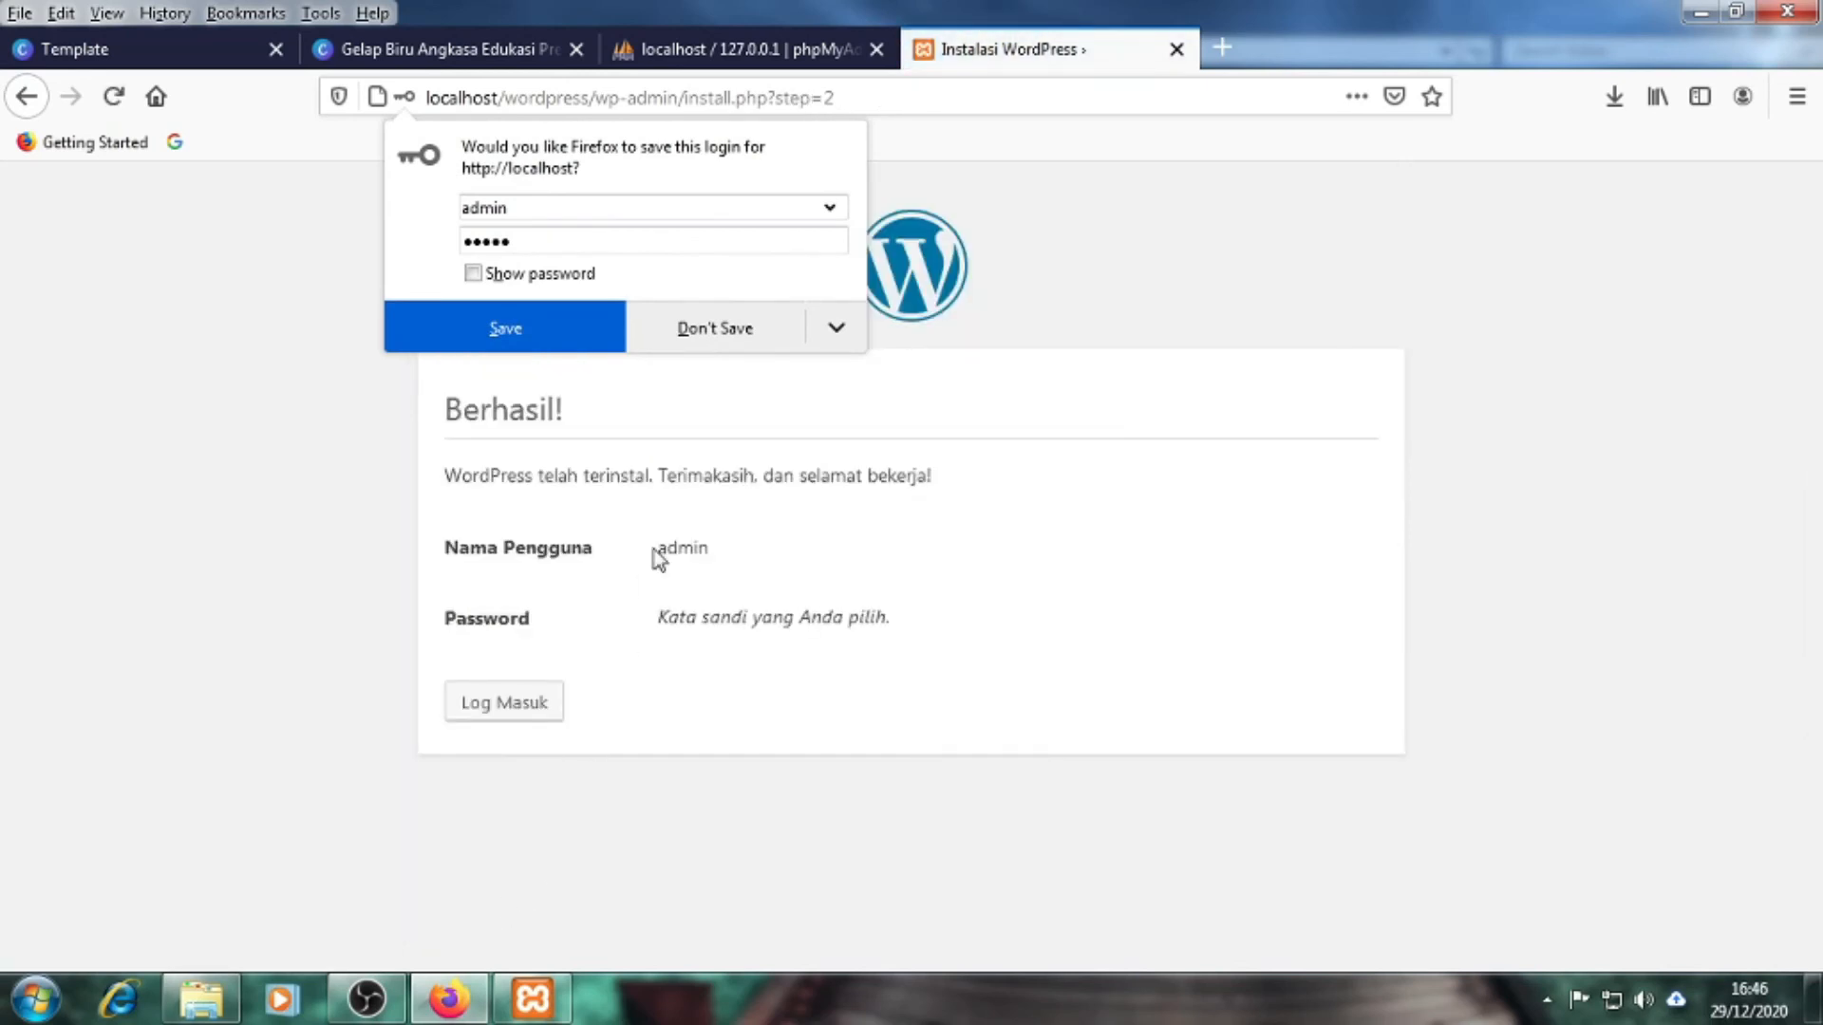
# Decline Firefox's save-login prompt and continue from the Berhasil page to the Log Masuk page
pyautogui.click(724, 334)
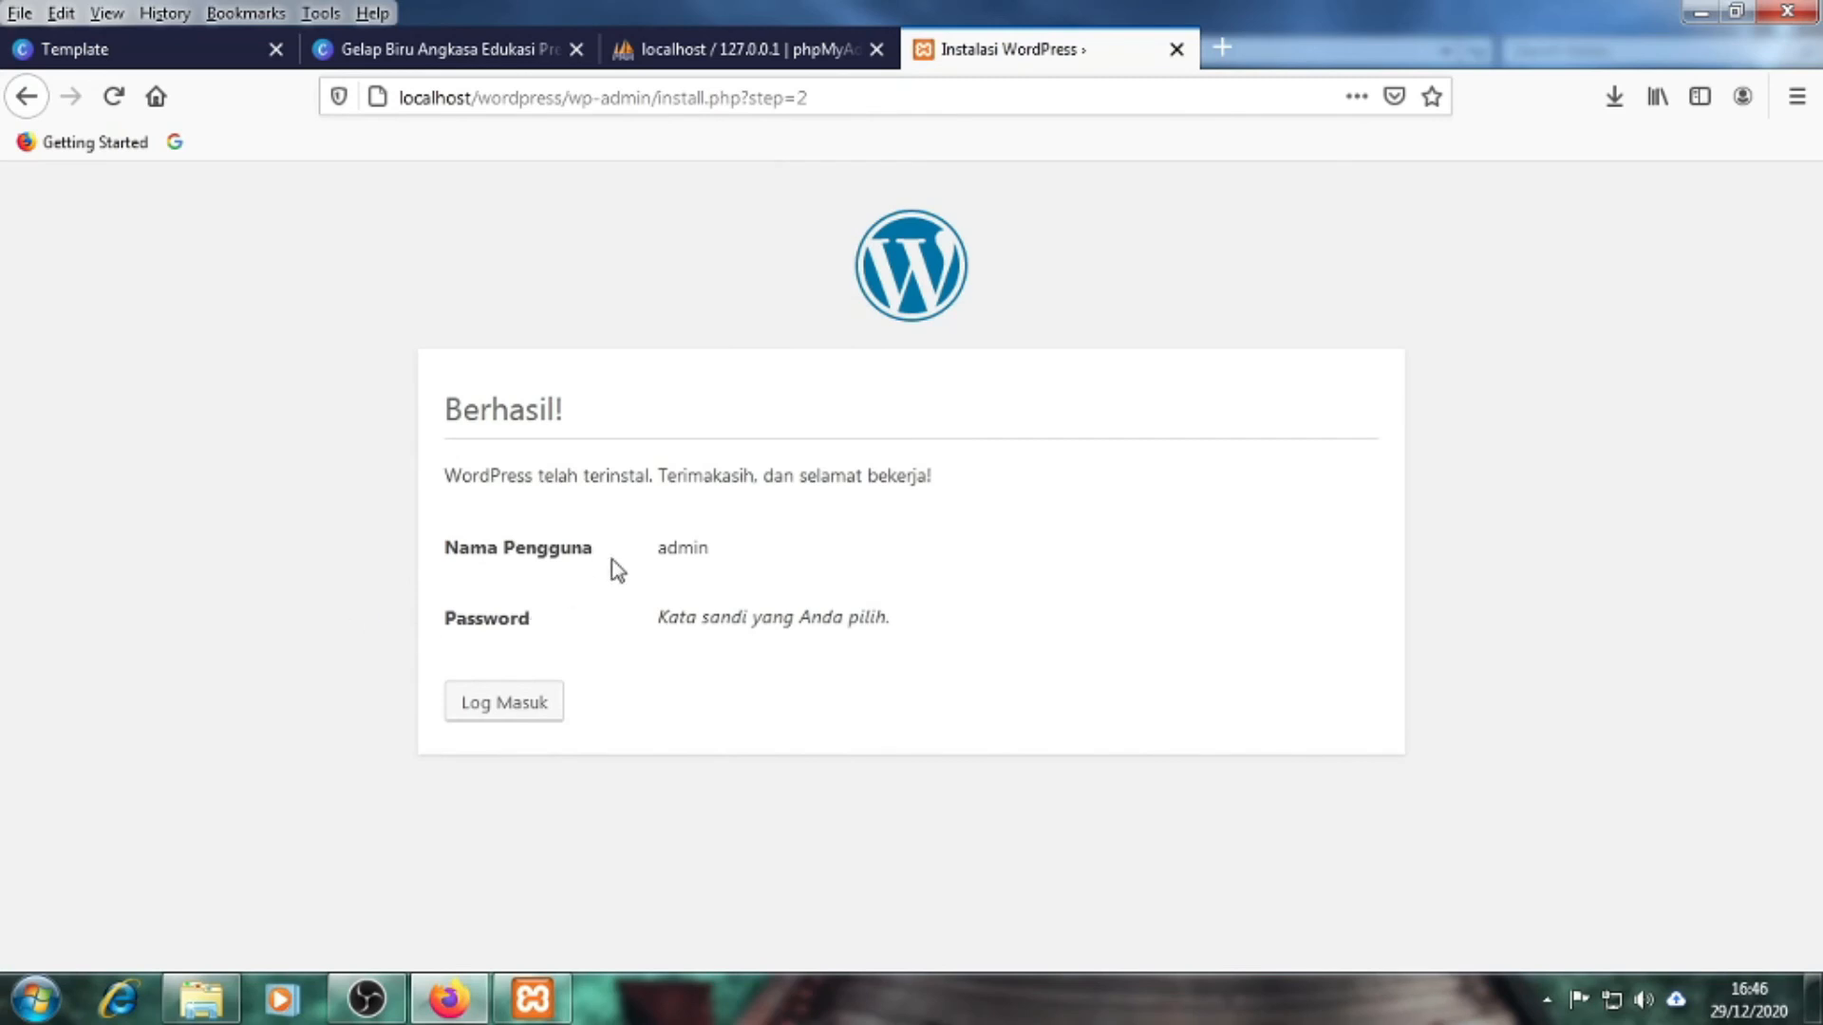
pyautogui.moveTo(658, 617); pyautogui.dragTo(892, 630)
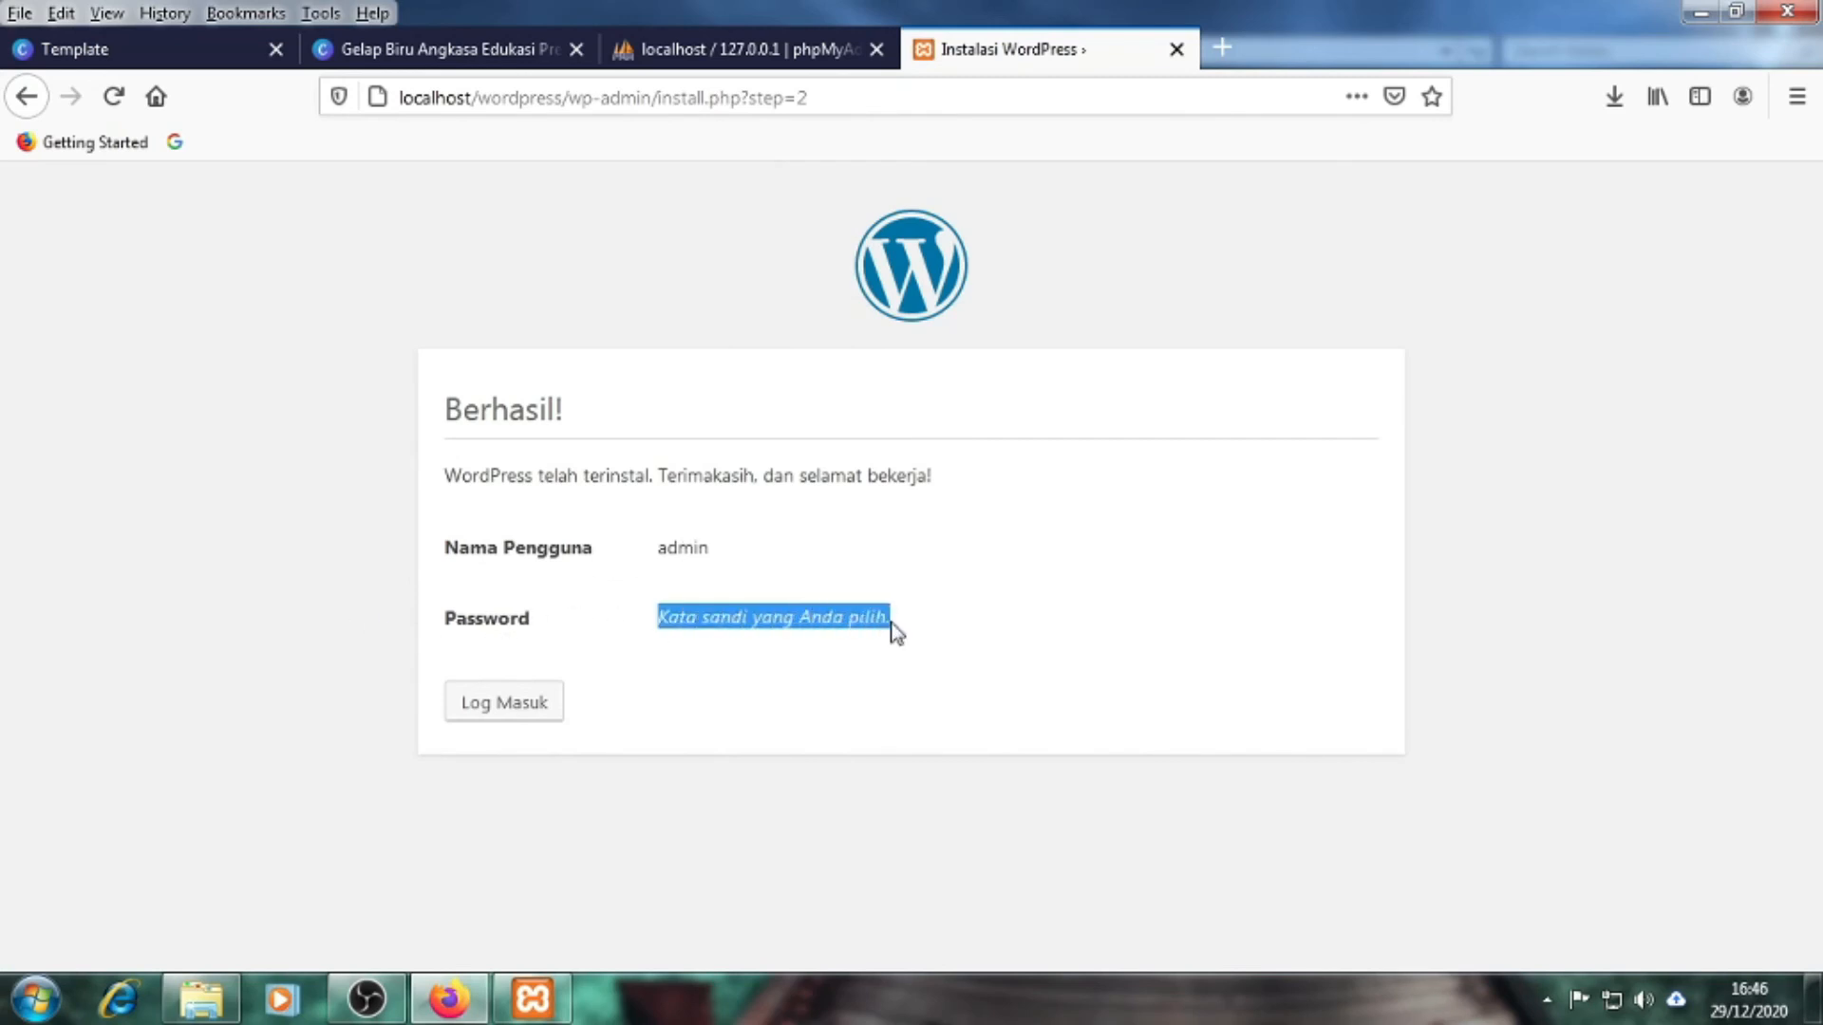
pyautogui.click(281, 679)
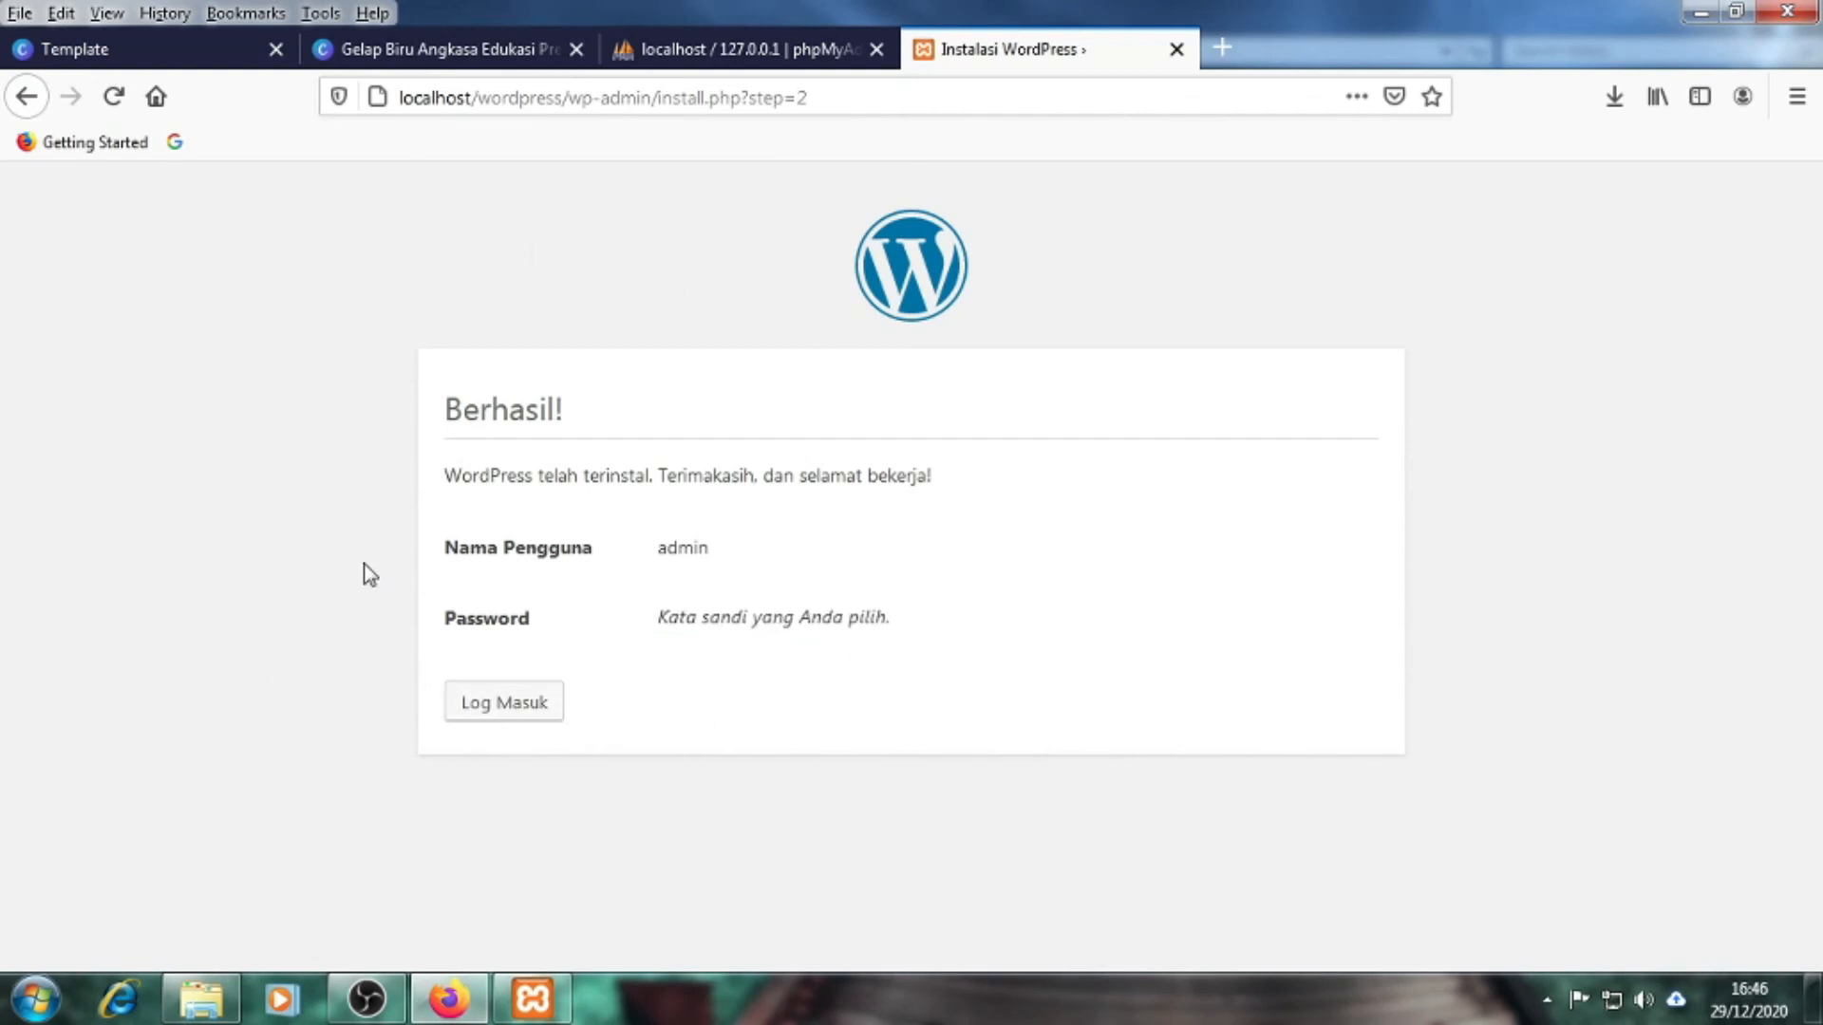
pyautogui.click(521, 719)
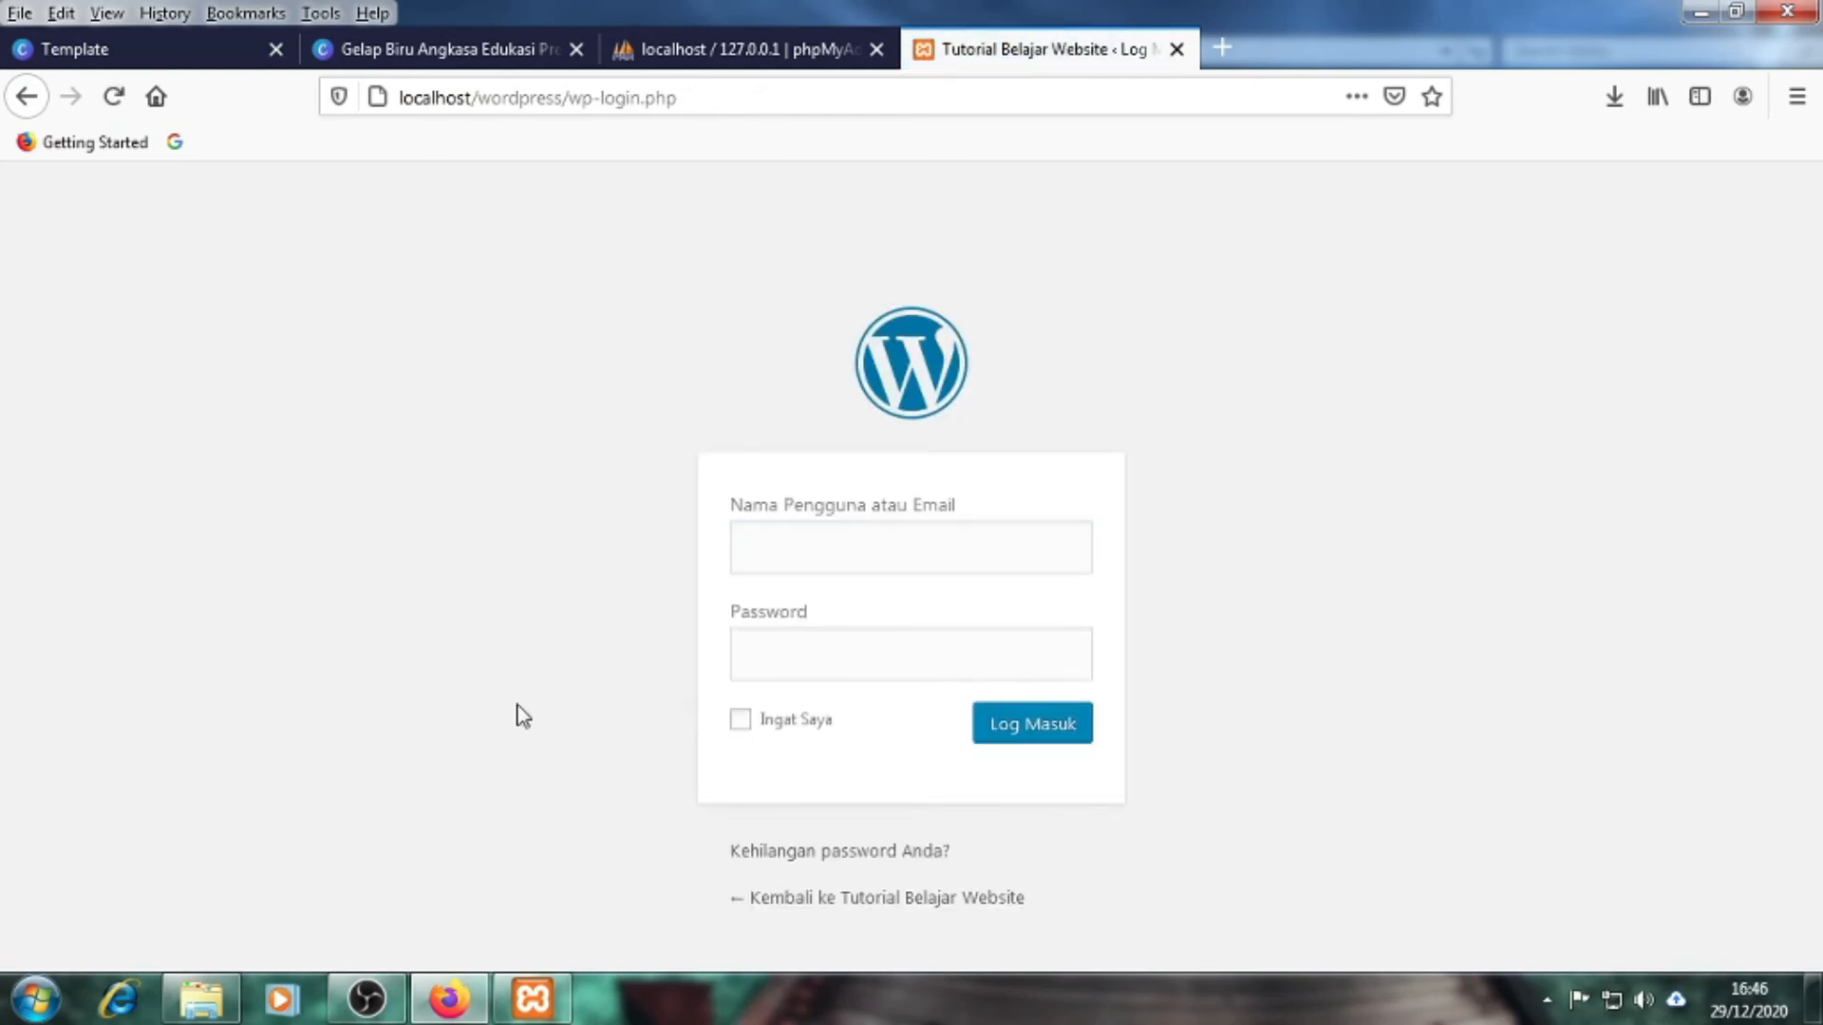
# Log in as admin with the account password, declining Firefox's save-login prompt
pyautogui.click(806, 525)
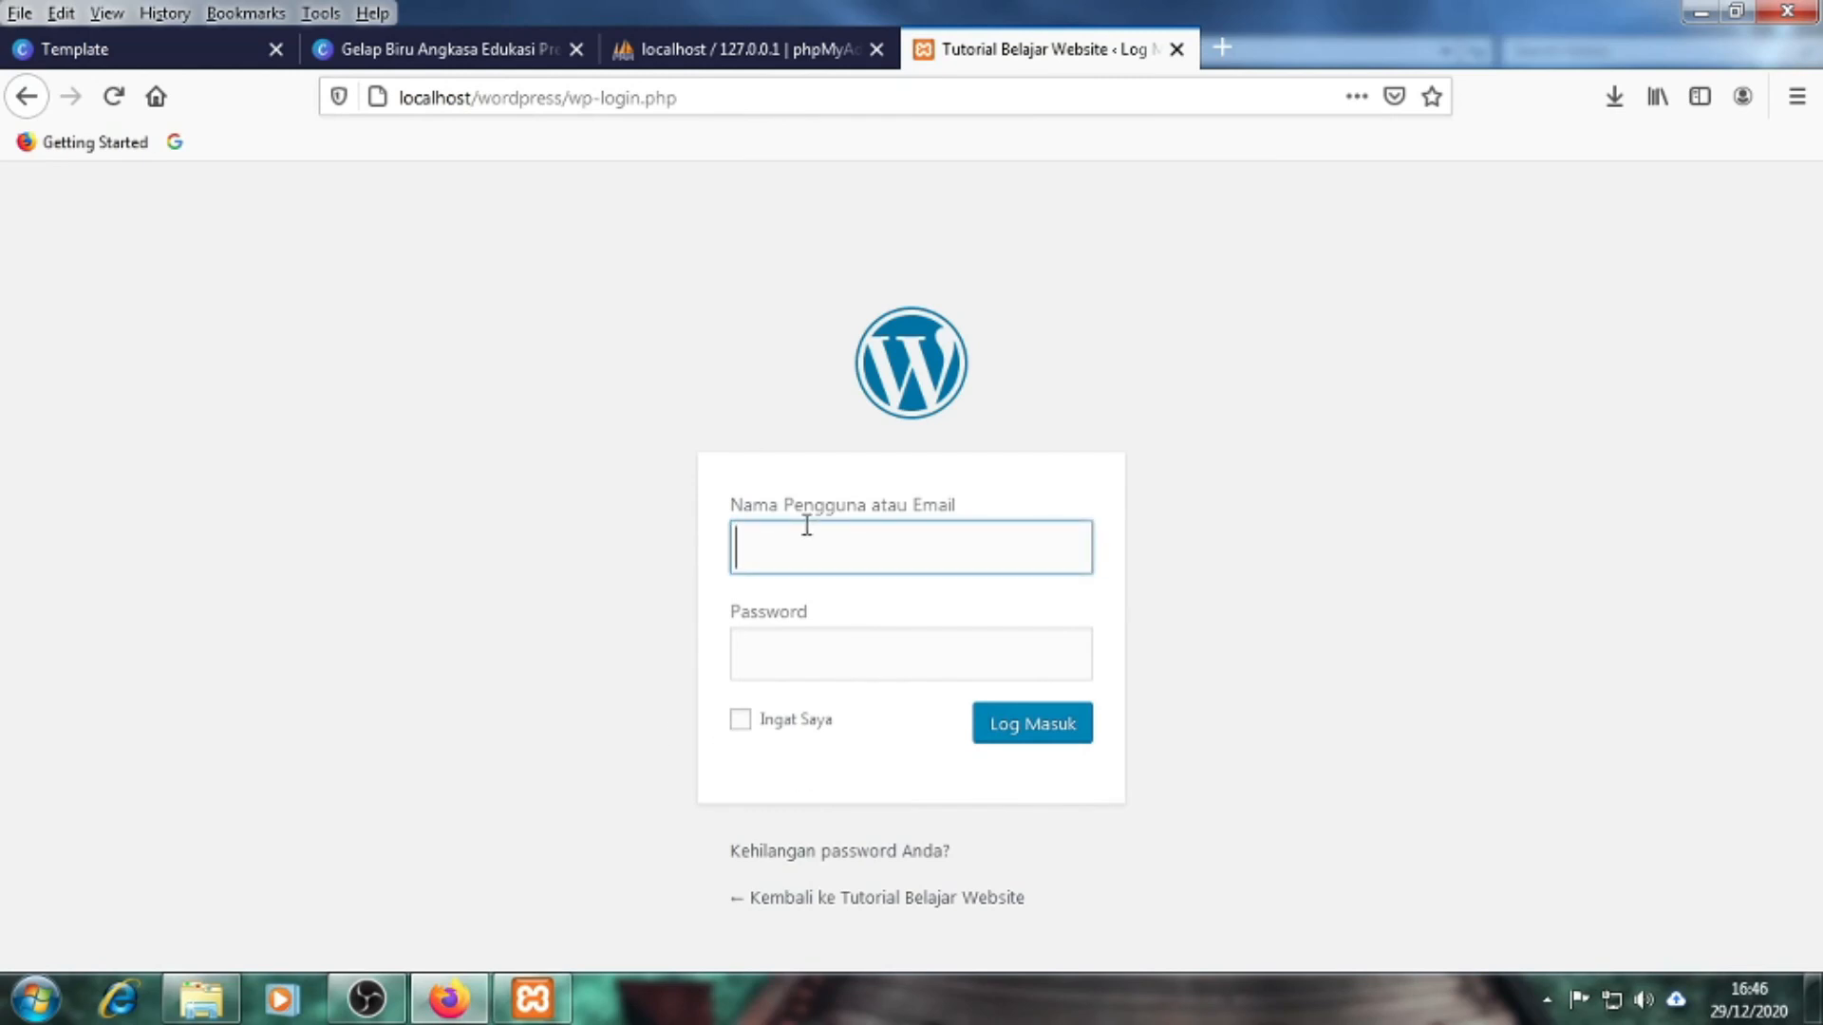
pyautogui.write('admin')
pyautogui.click(819, 638)
pyautogui.write('ad')
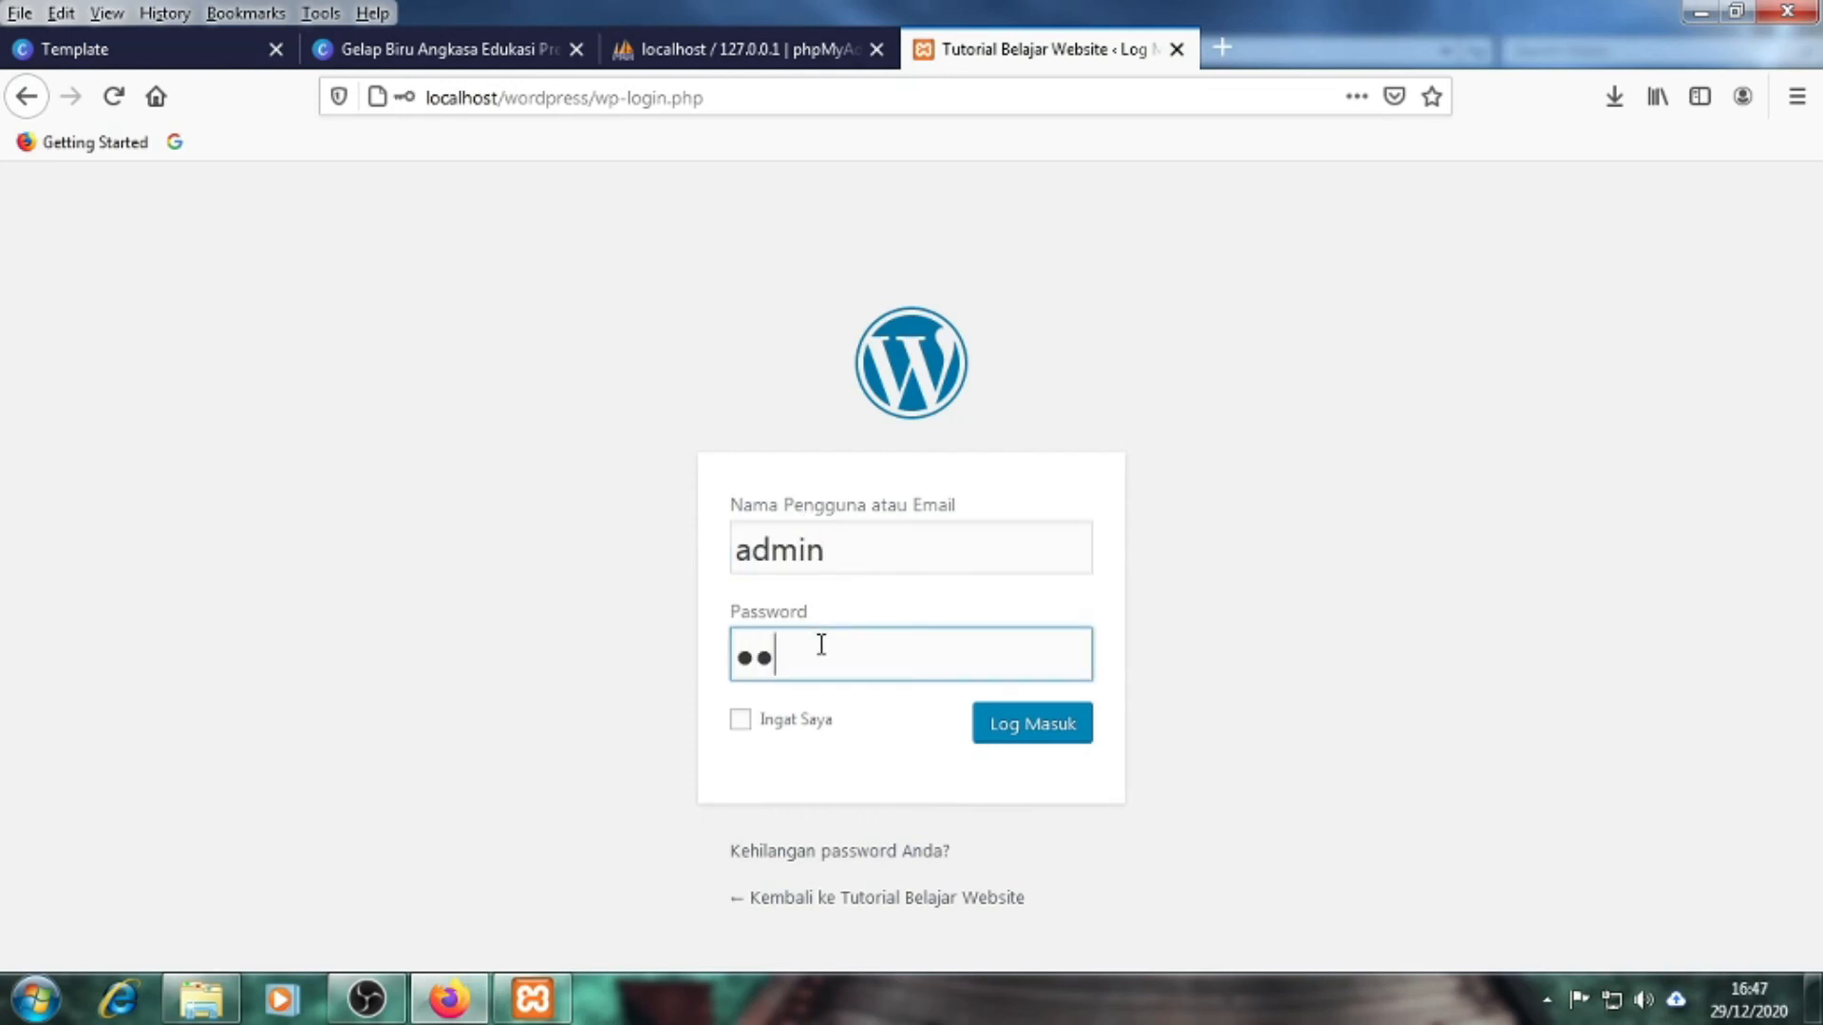
pyautogui.write('min')
pyautogui.click(1237, 771)
pyautogui.click(1050, 744)
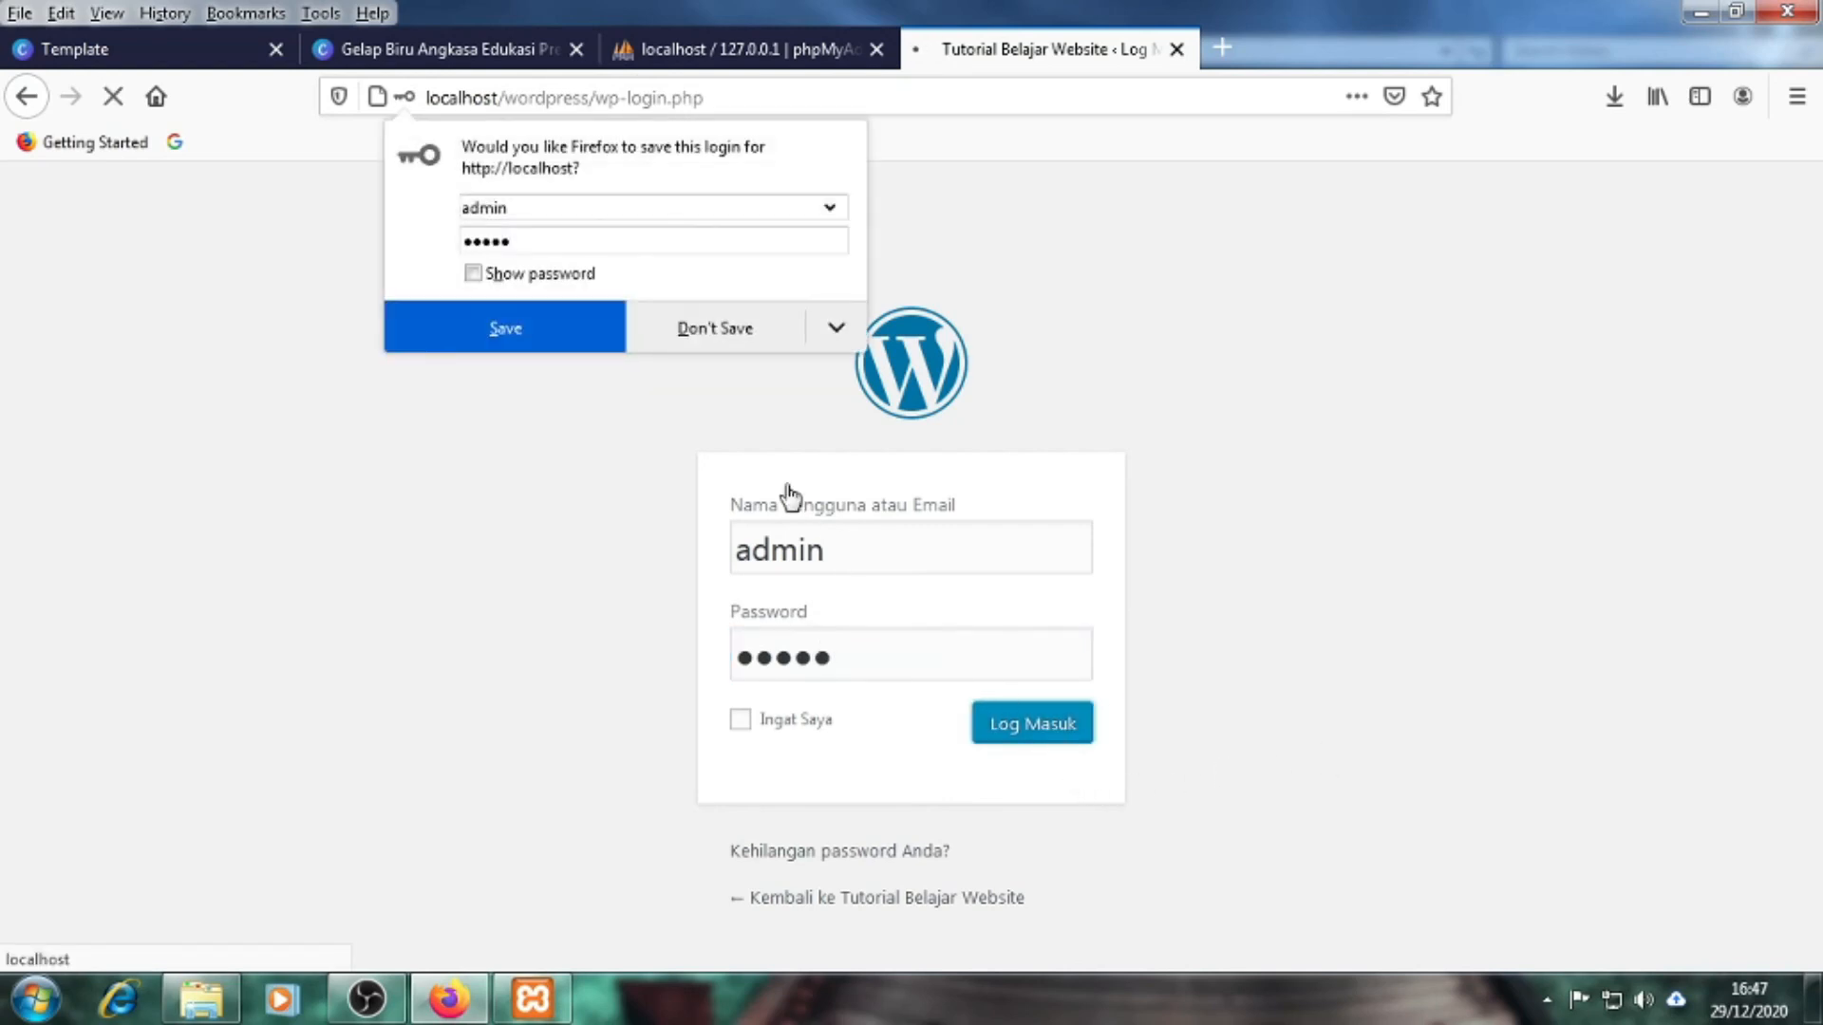
pyautogui.click(707, 332)
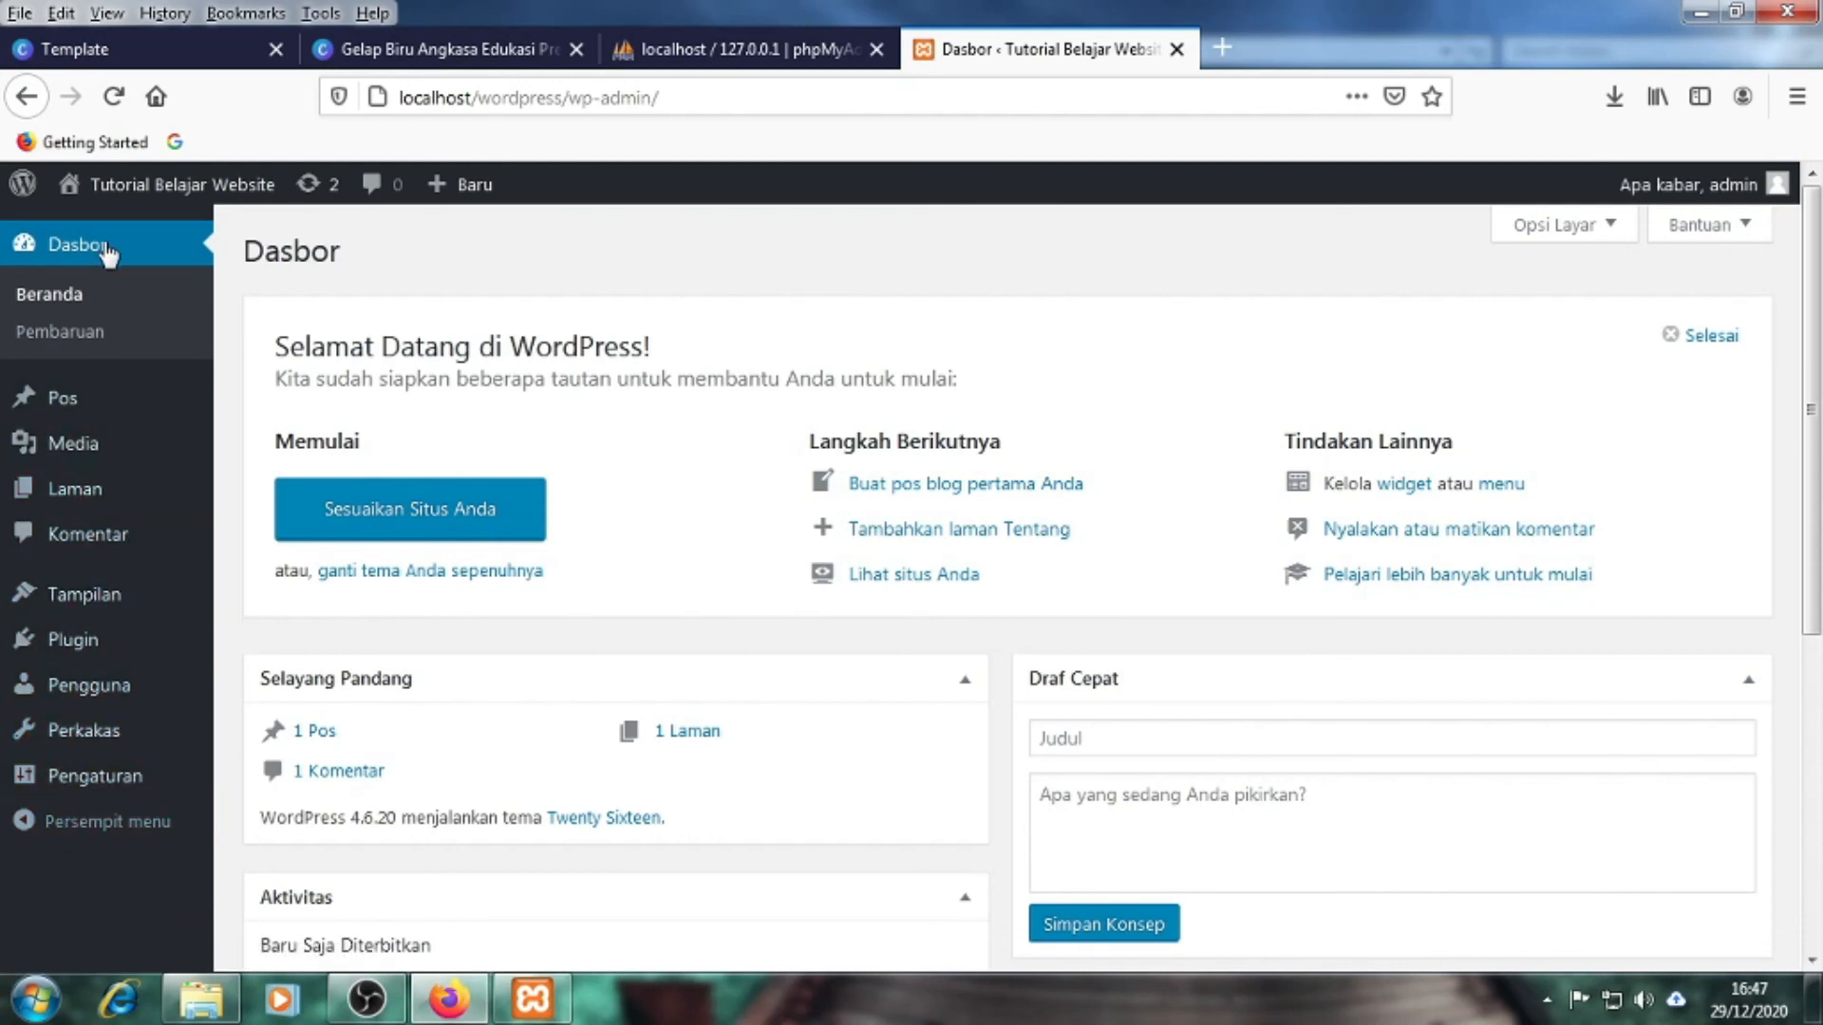
pyautogui.moveTo(82, 416)
pyautogui.click(510, 102)
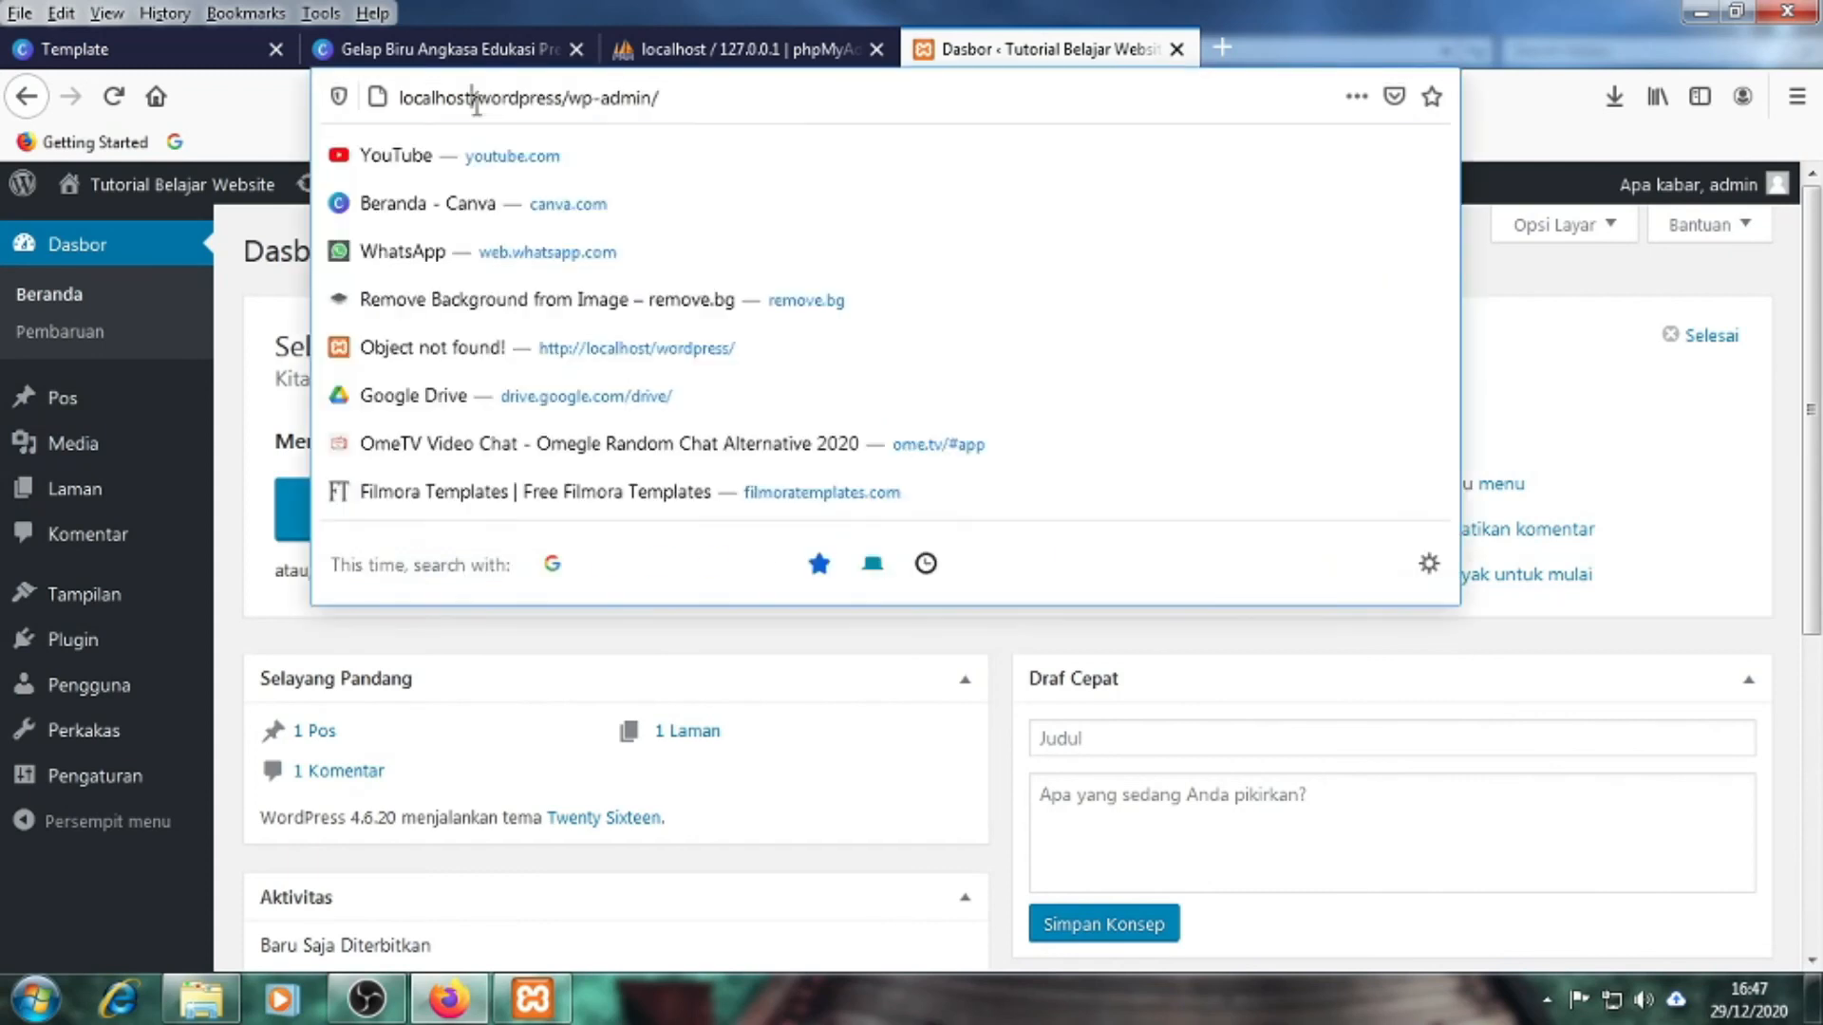
pyautogui.click(676, 103)
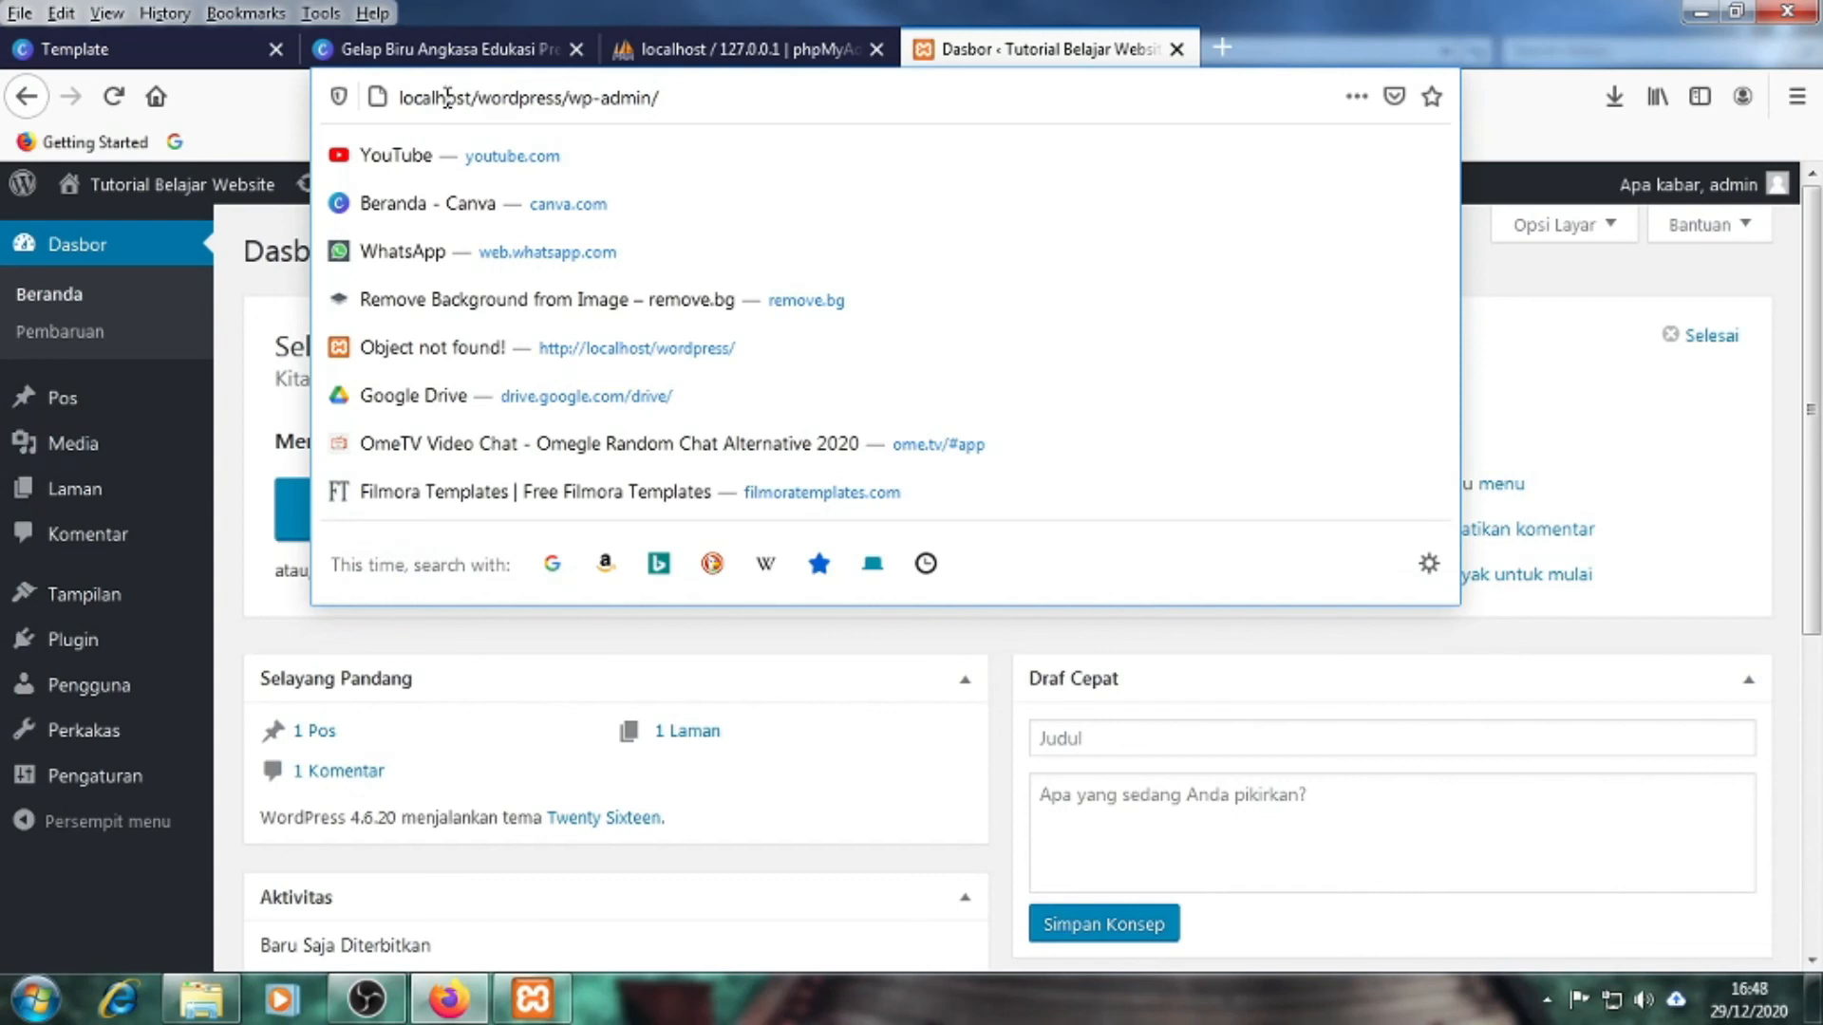
pyautogui.moveTo(399, 98); pyautogui.dragTo(558, 103)
pyautogui.click(569, 108)
pyautogui.click(267, 123)
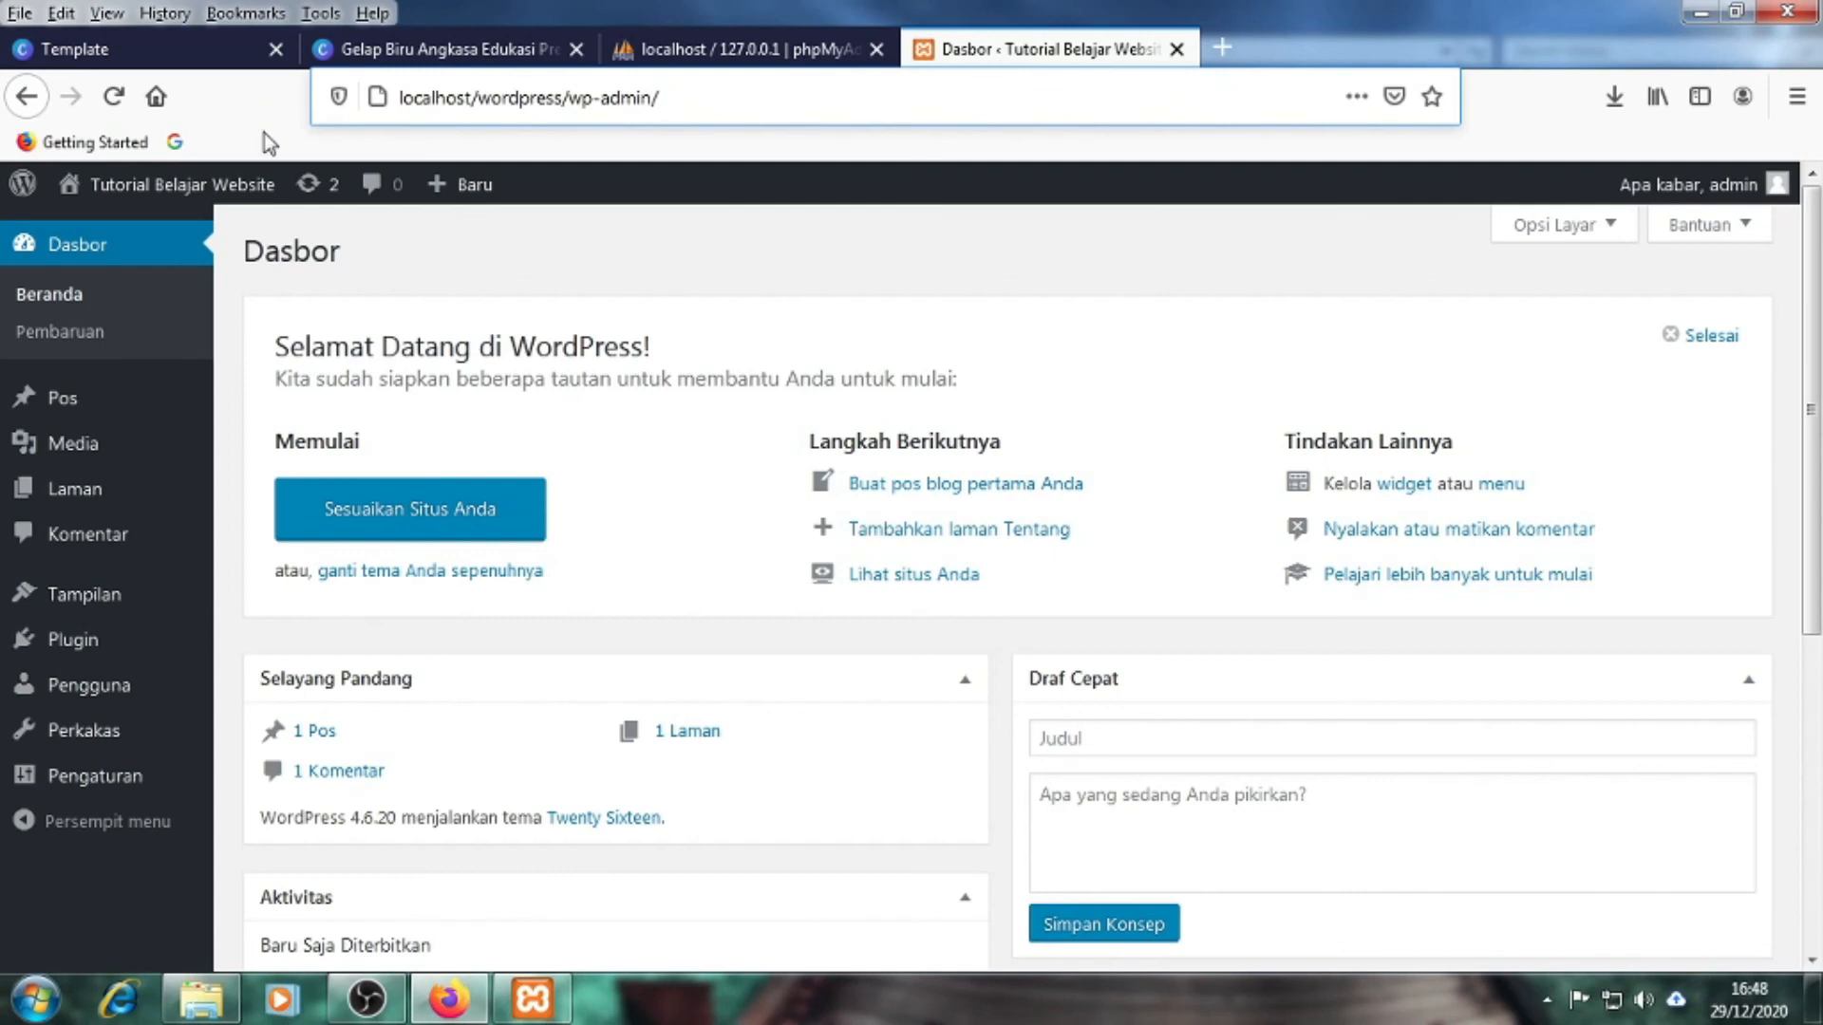
pyautogui.click(394, 99)
pyautogui.moveTo(652, 99); pyautogui.dragTo(294, 144)
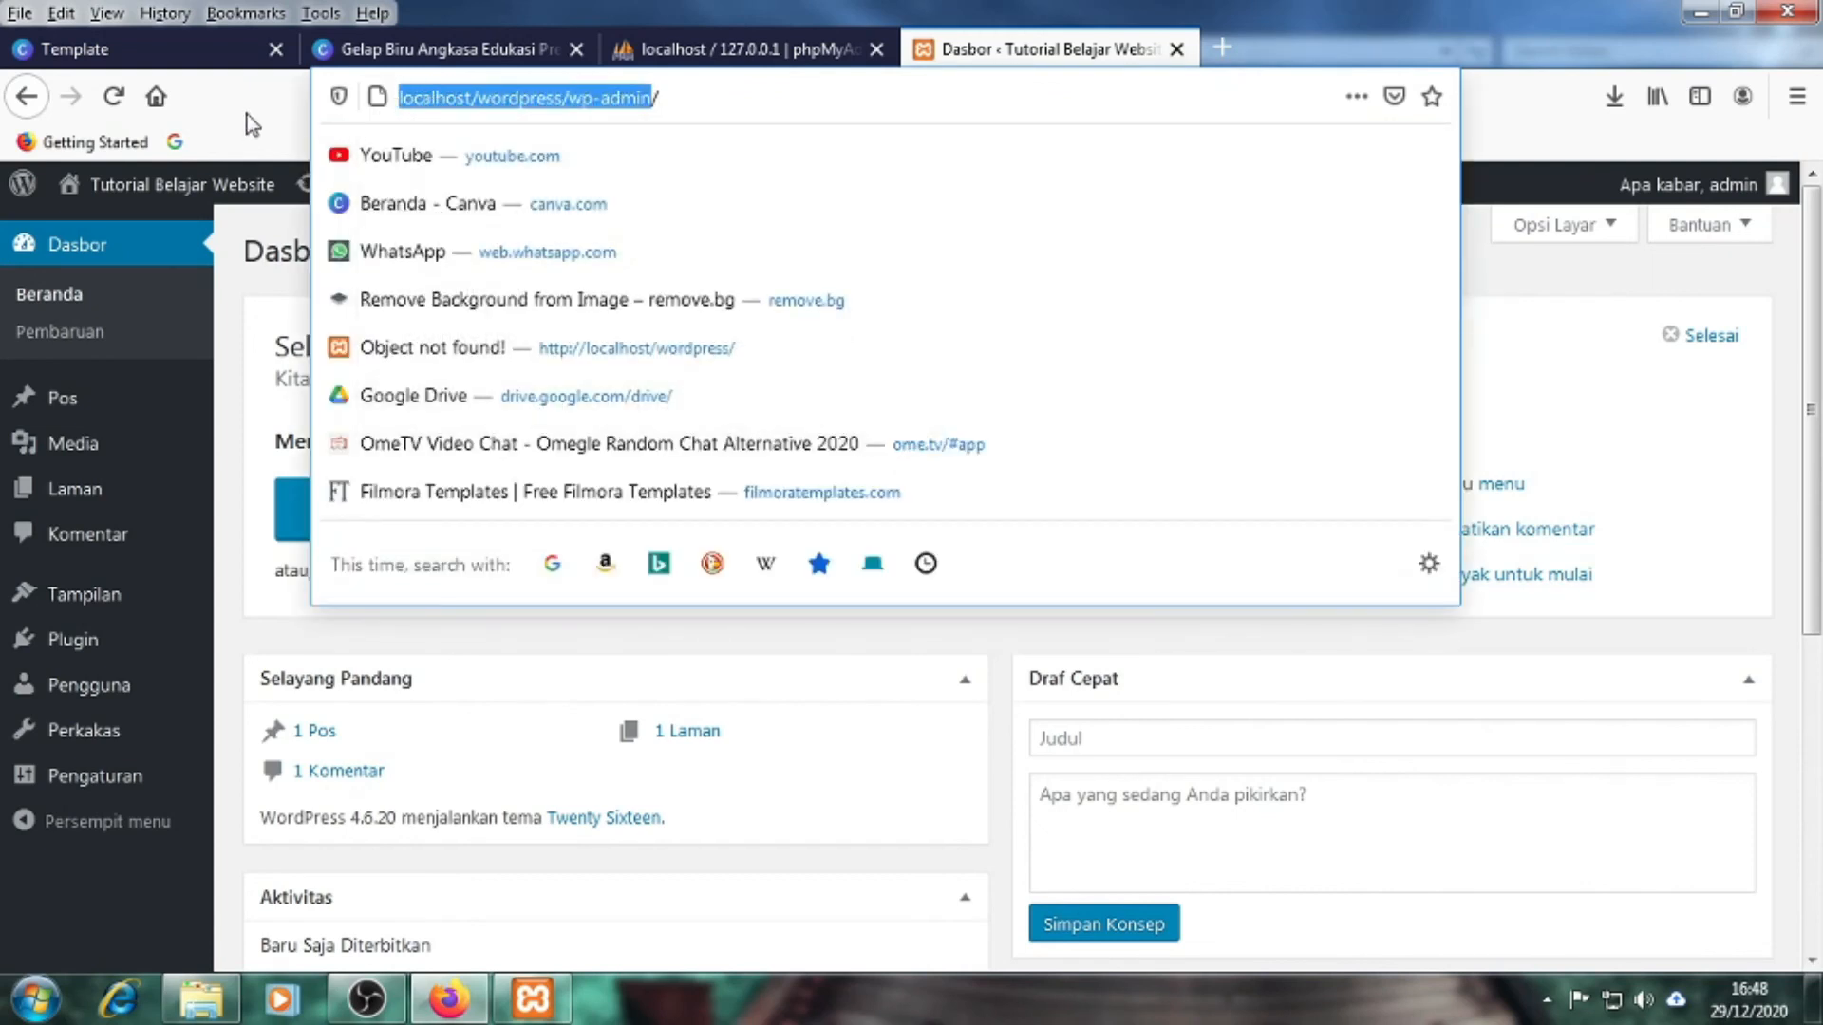
pyautogui.click(247, 114)
pyautogui.click(655, 100)
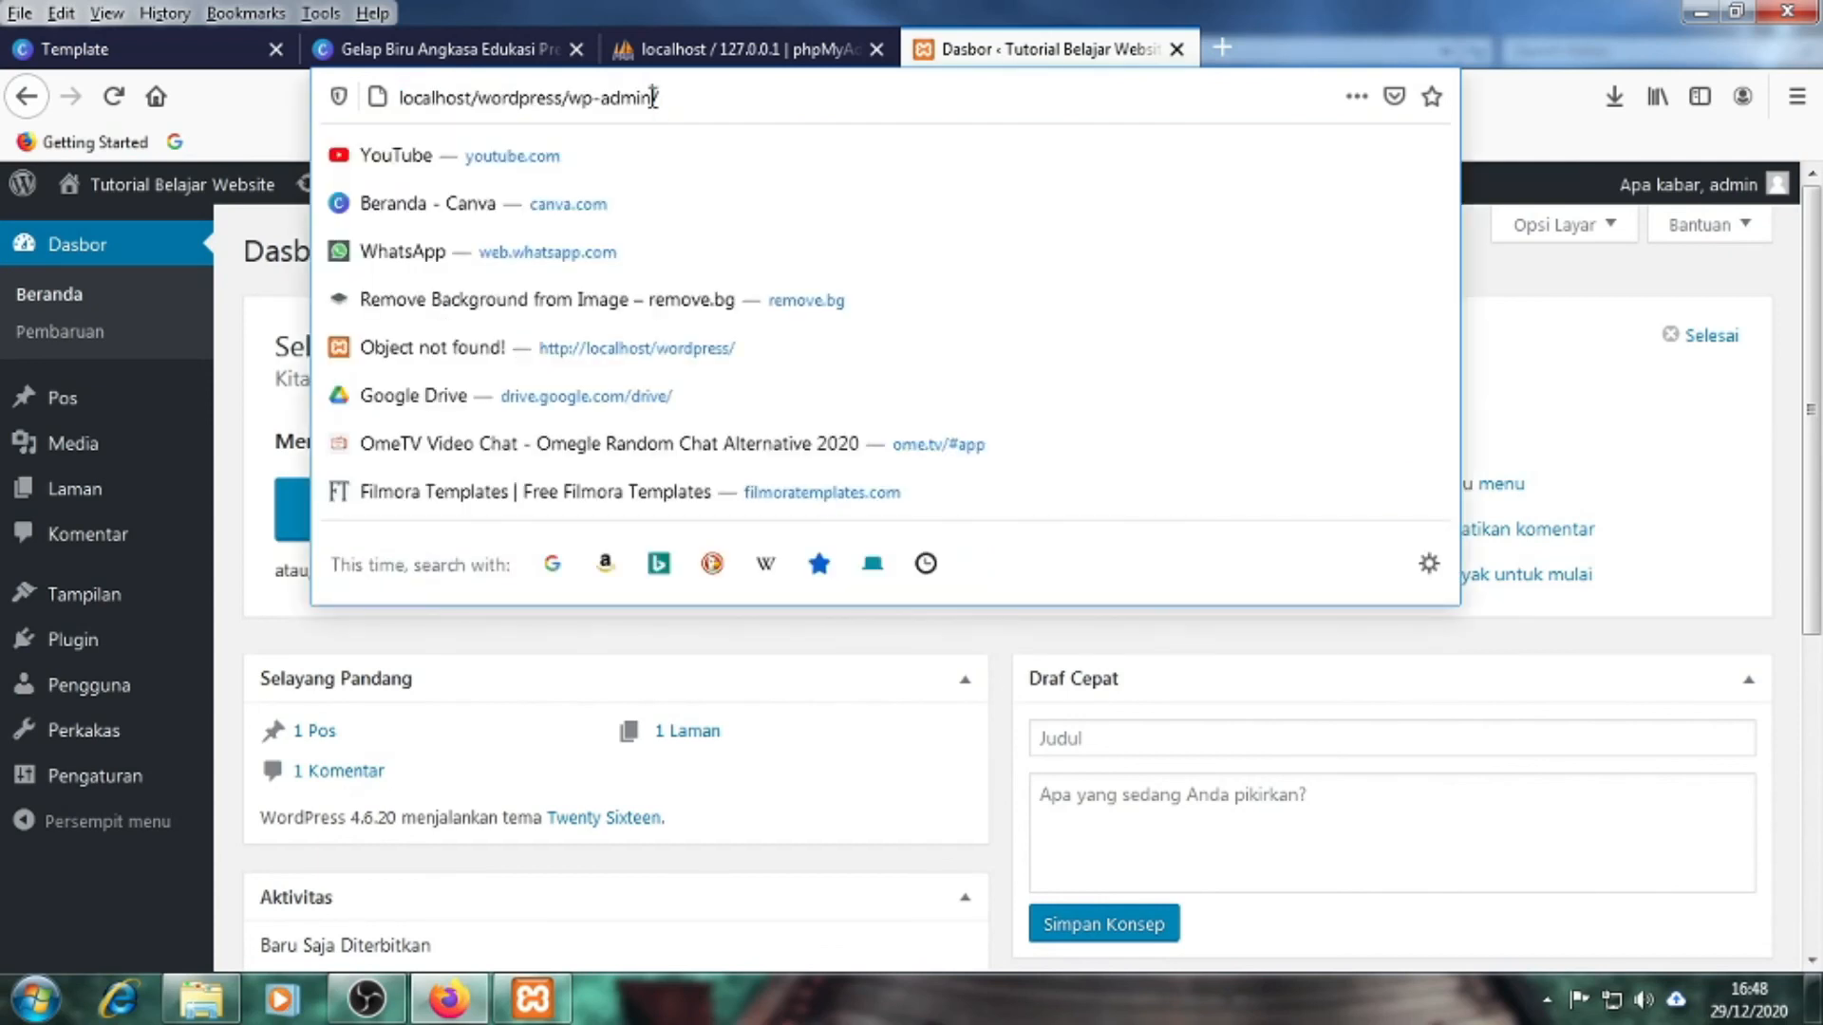
pyautogui.moveTo(653, 100); pyautogui.dragTo(273, 125)
pyautogui.click(272, 125)
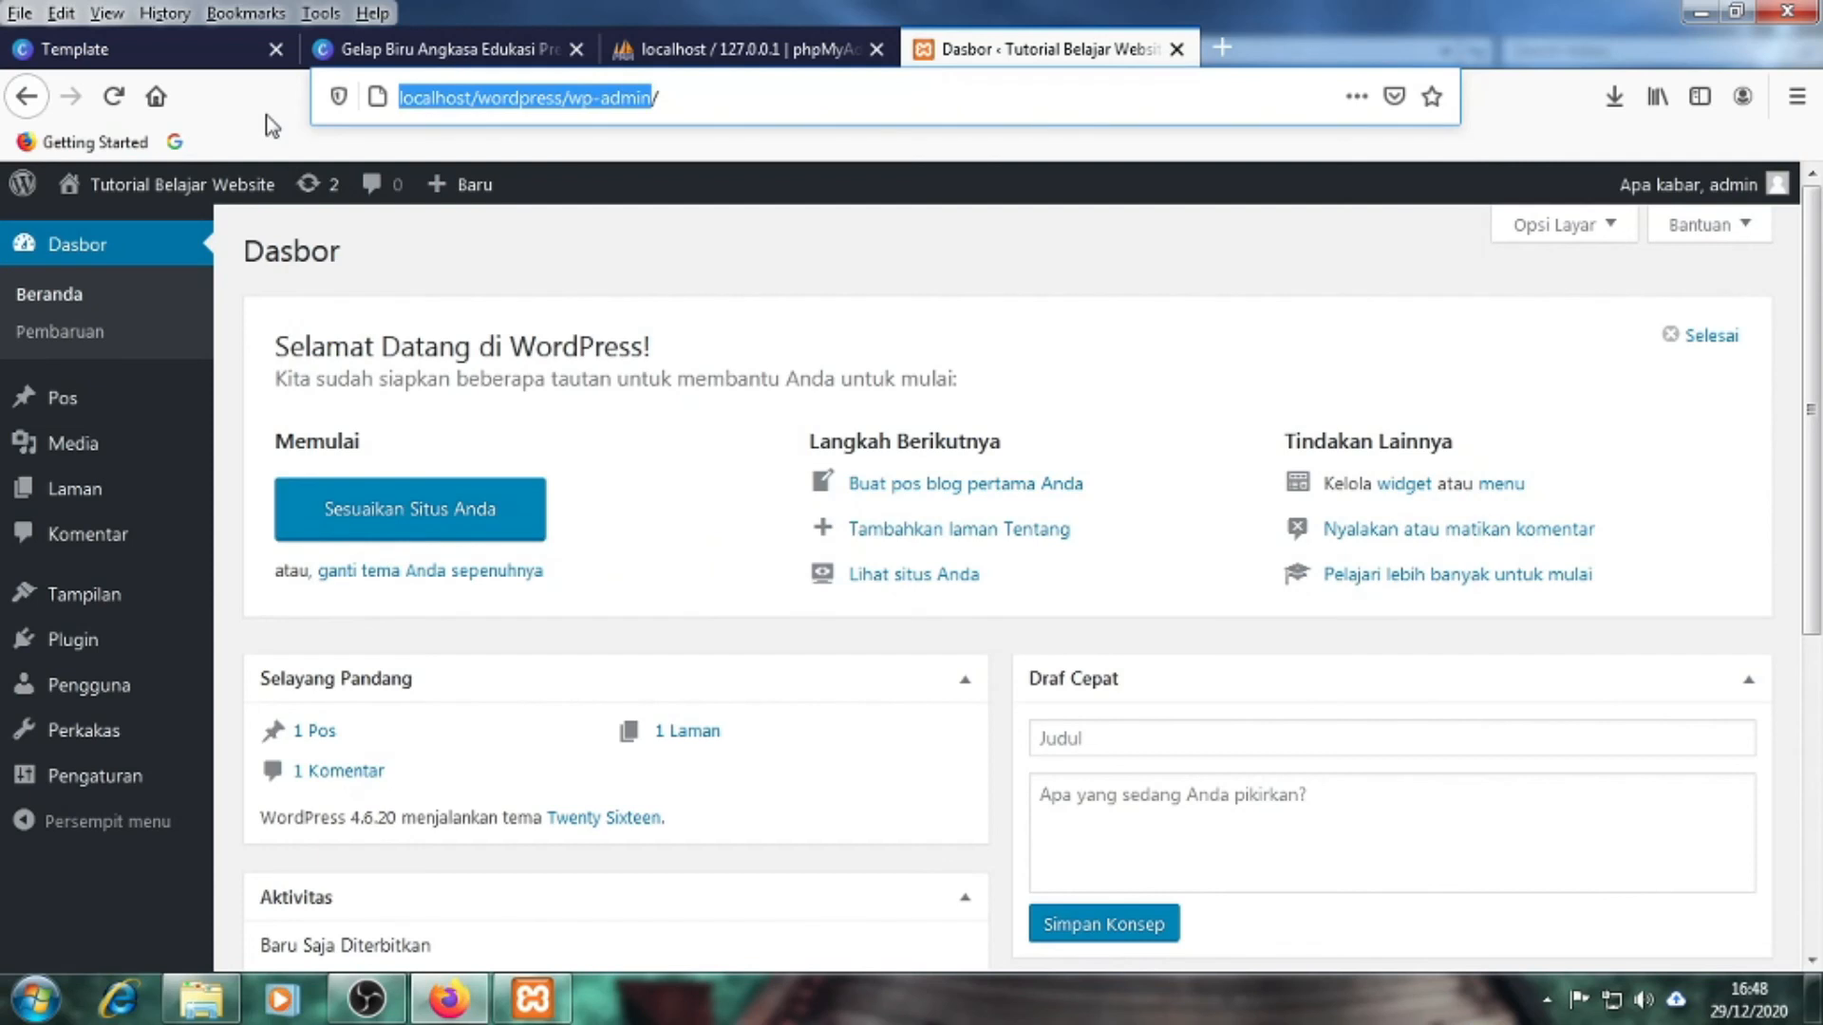
pyautogui.click(686, 101)
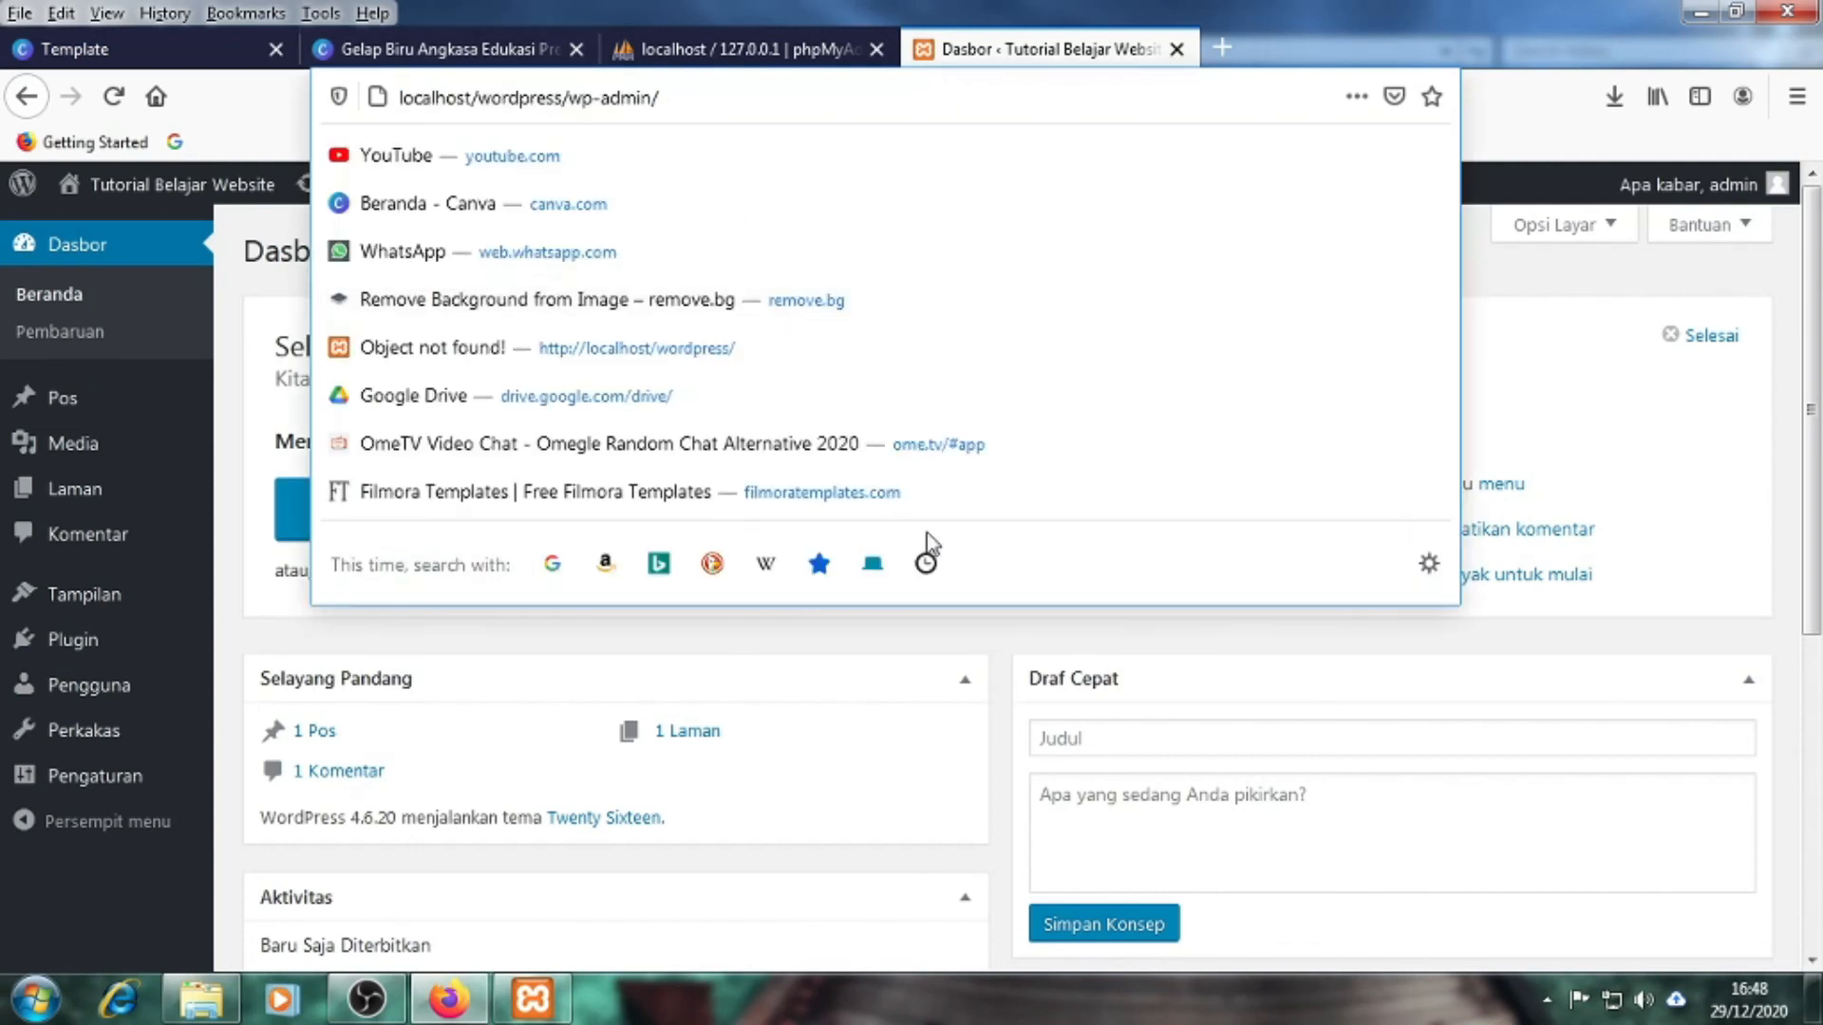
pyautogui.click(1633, 718)
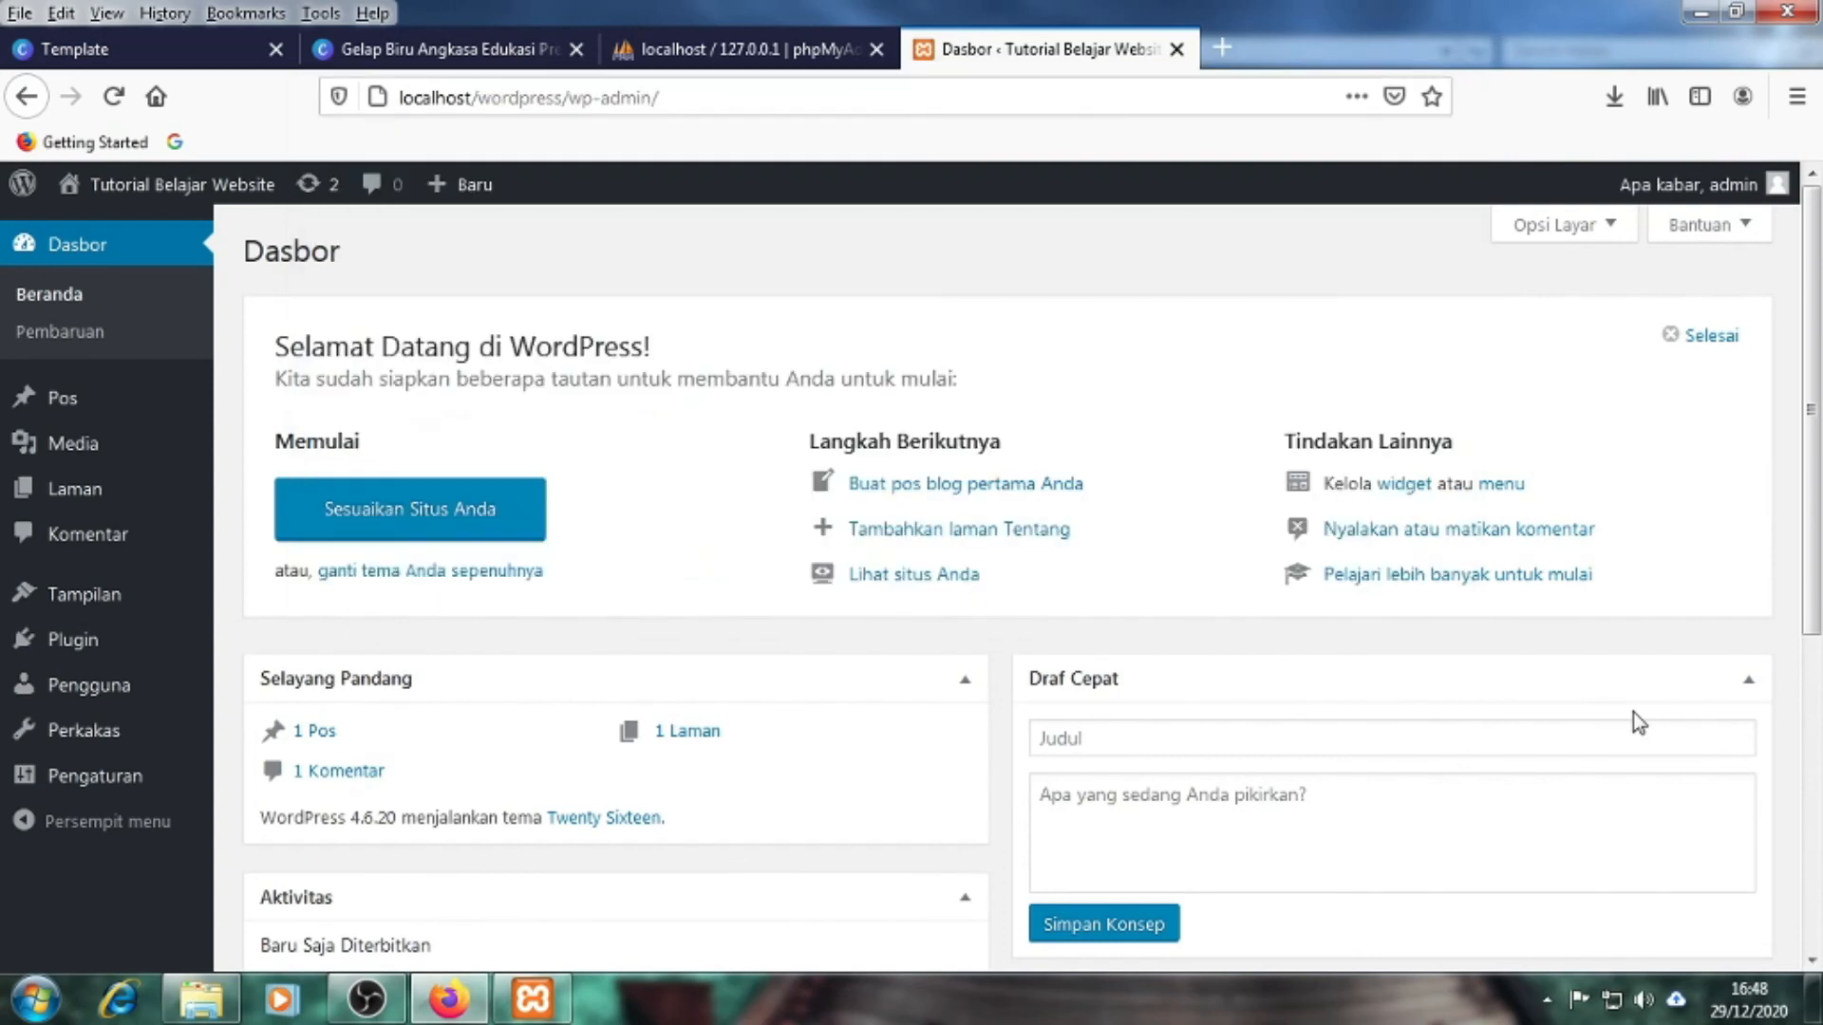
pyautogui.moveTo(653, 99); pyautogui.dragTo(404, 112)
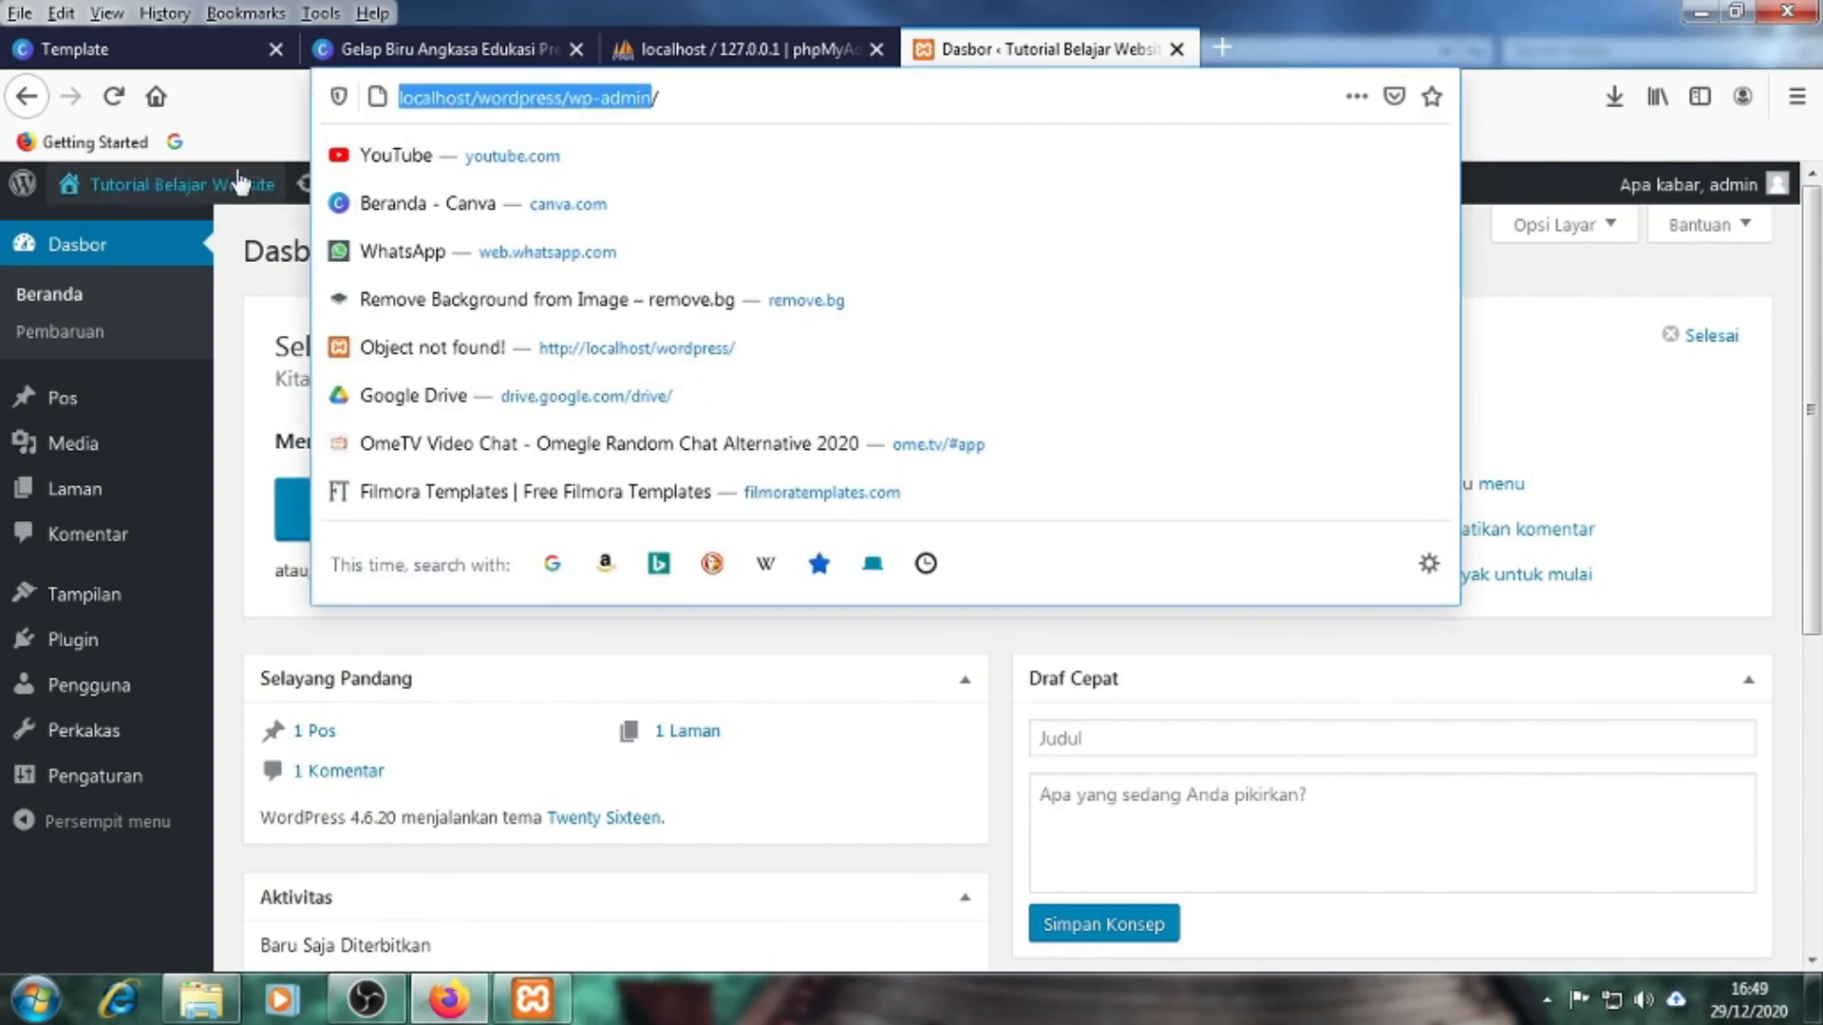
pyautogui.press('Escape')
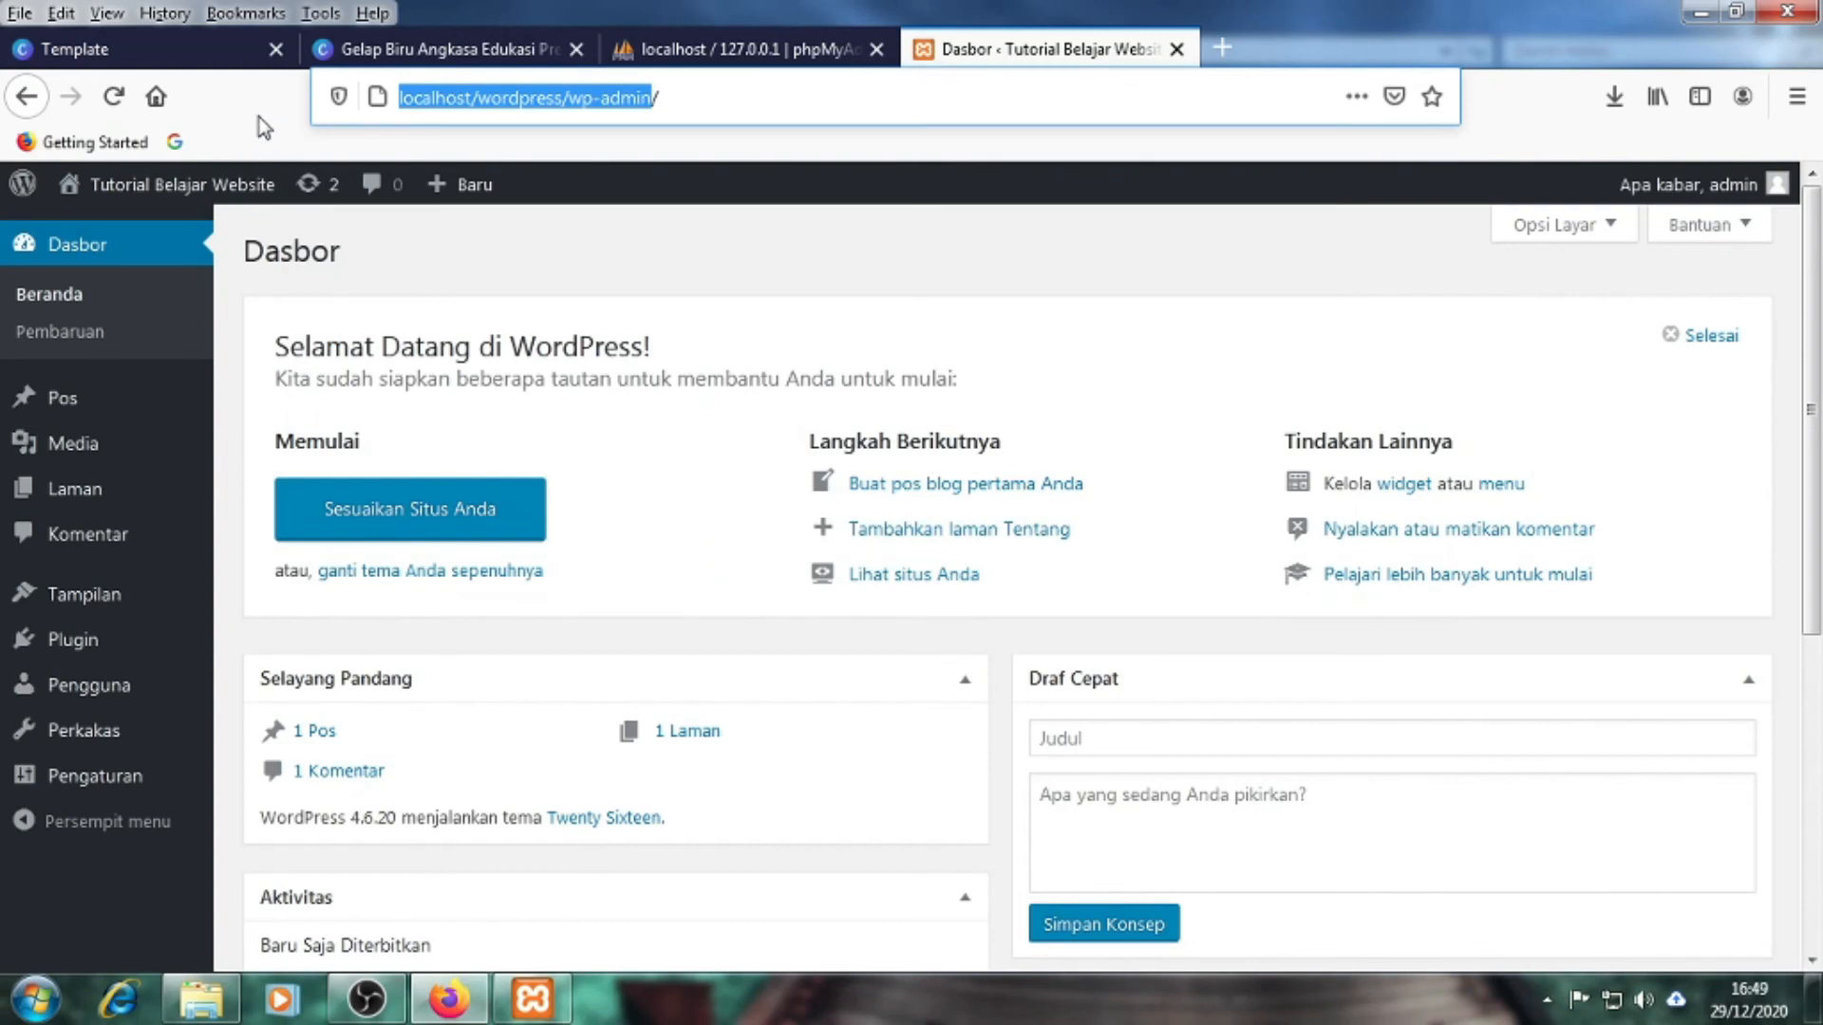
pyautogui.click(671, 104)
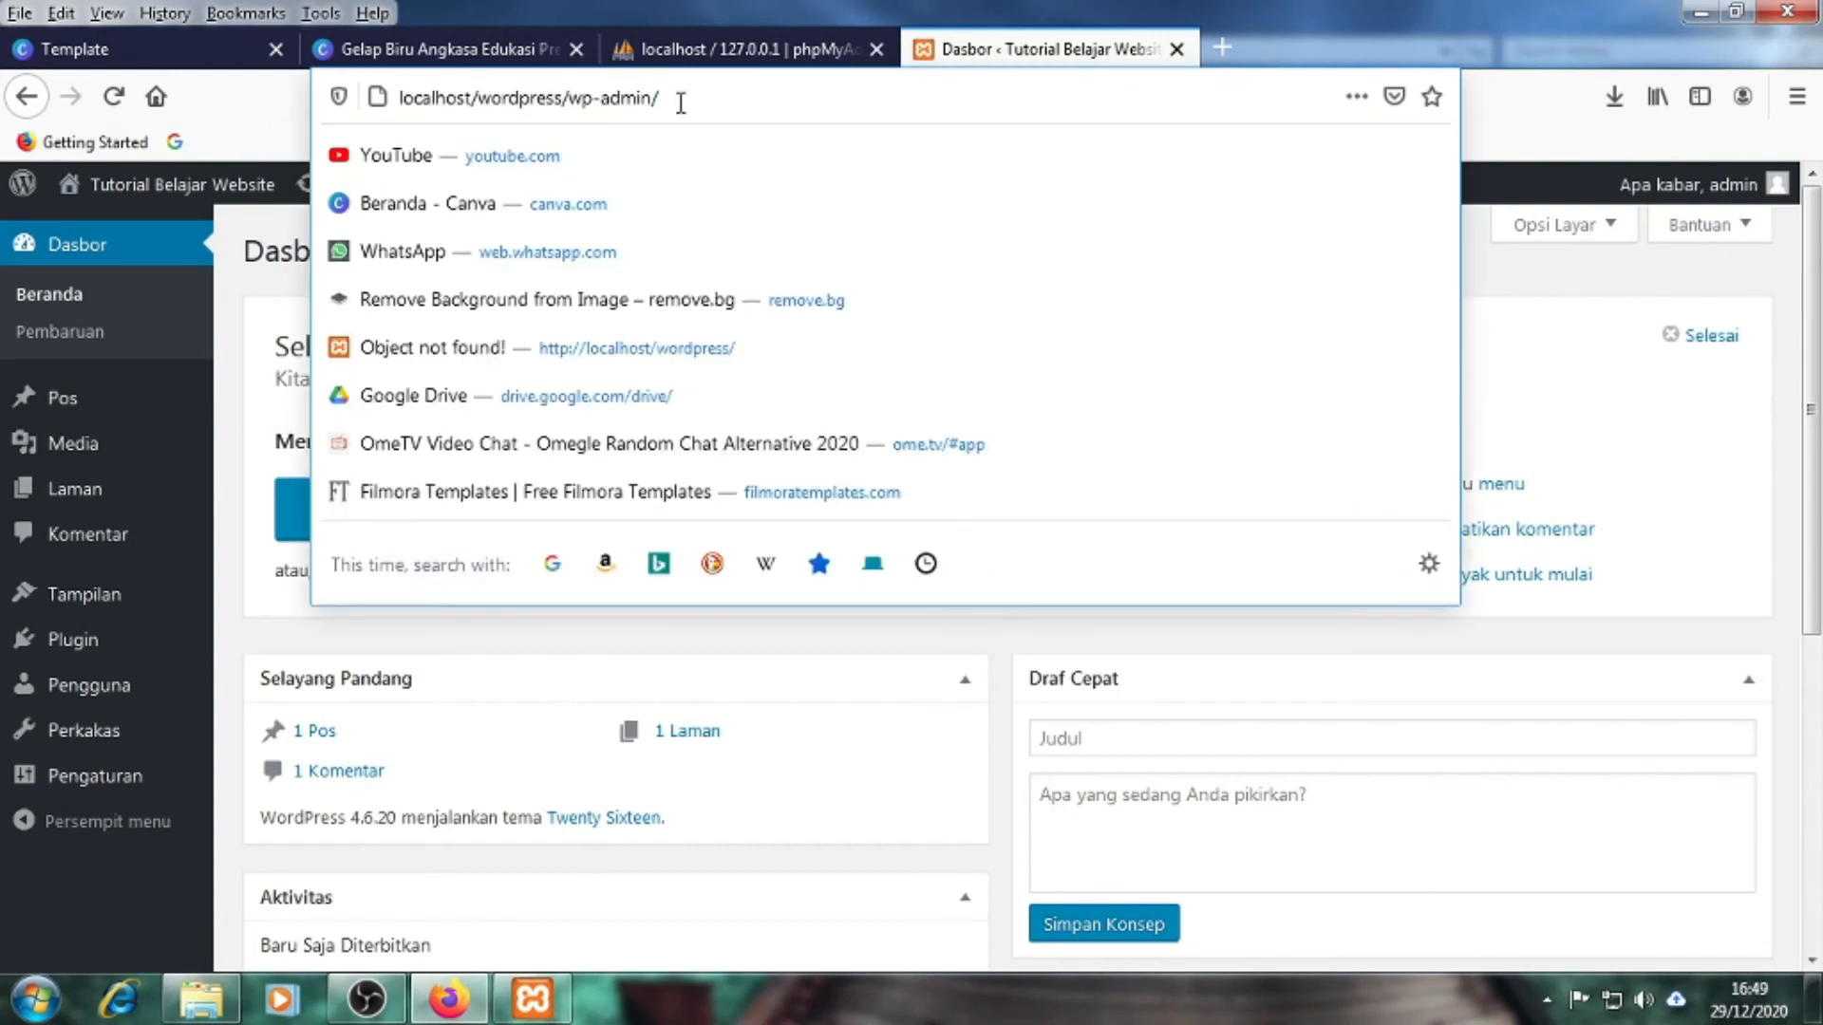
pyautogui.press('Escape')
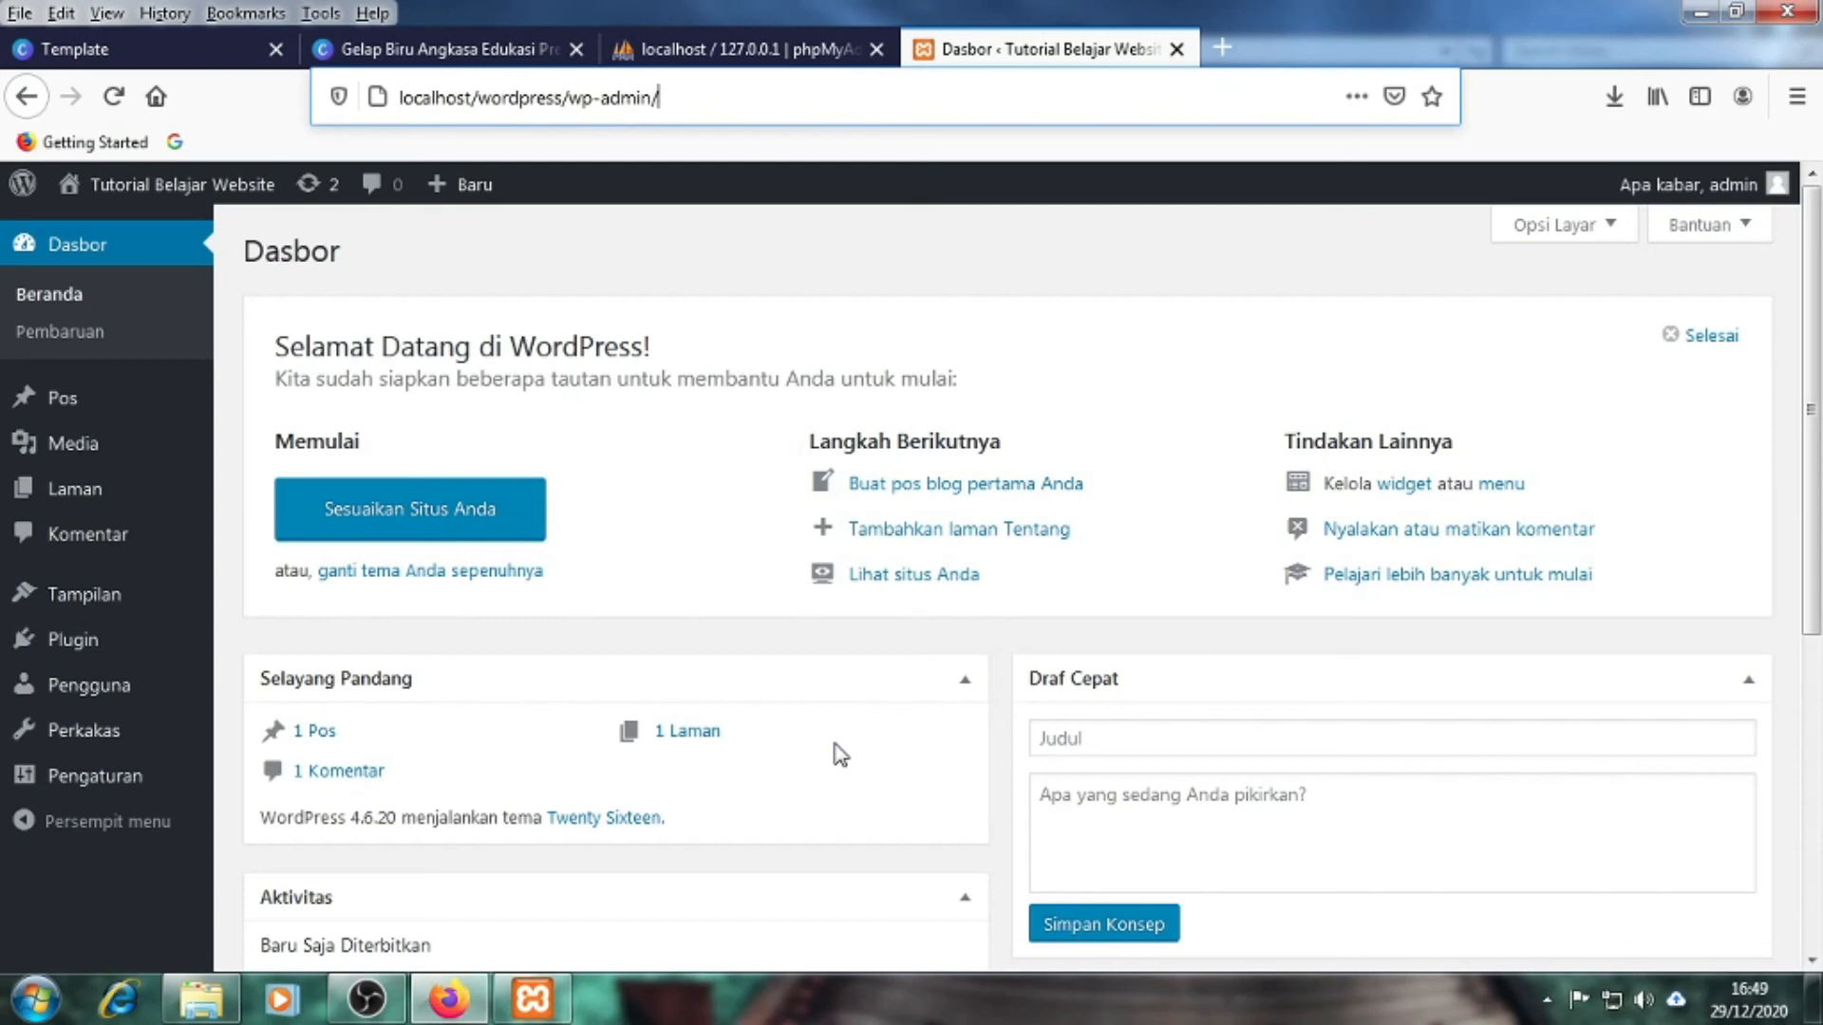
pyautogui.click(1139, 323)
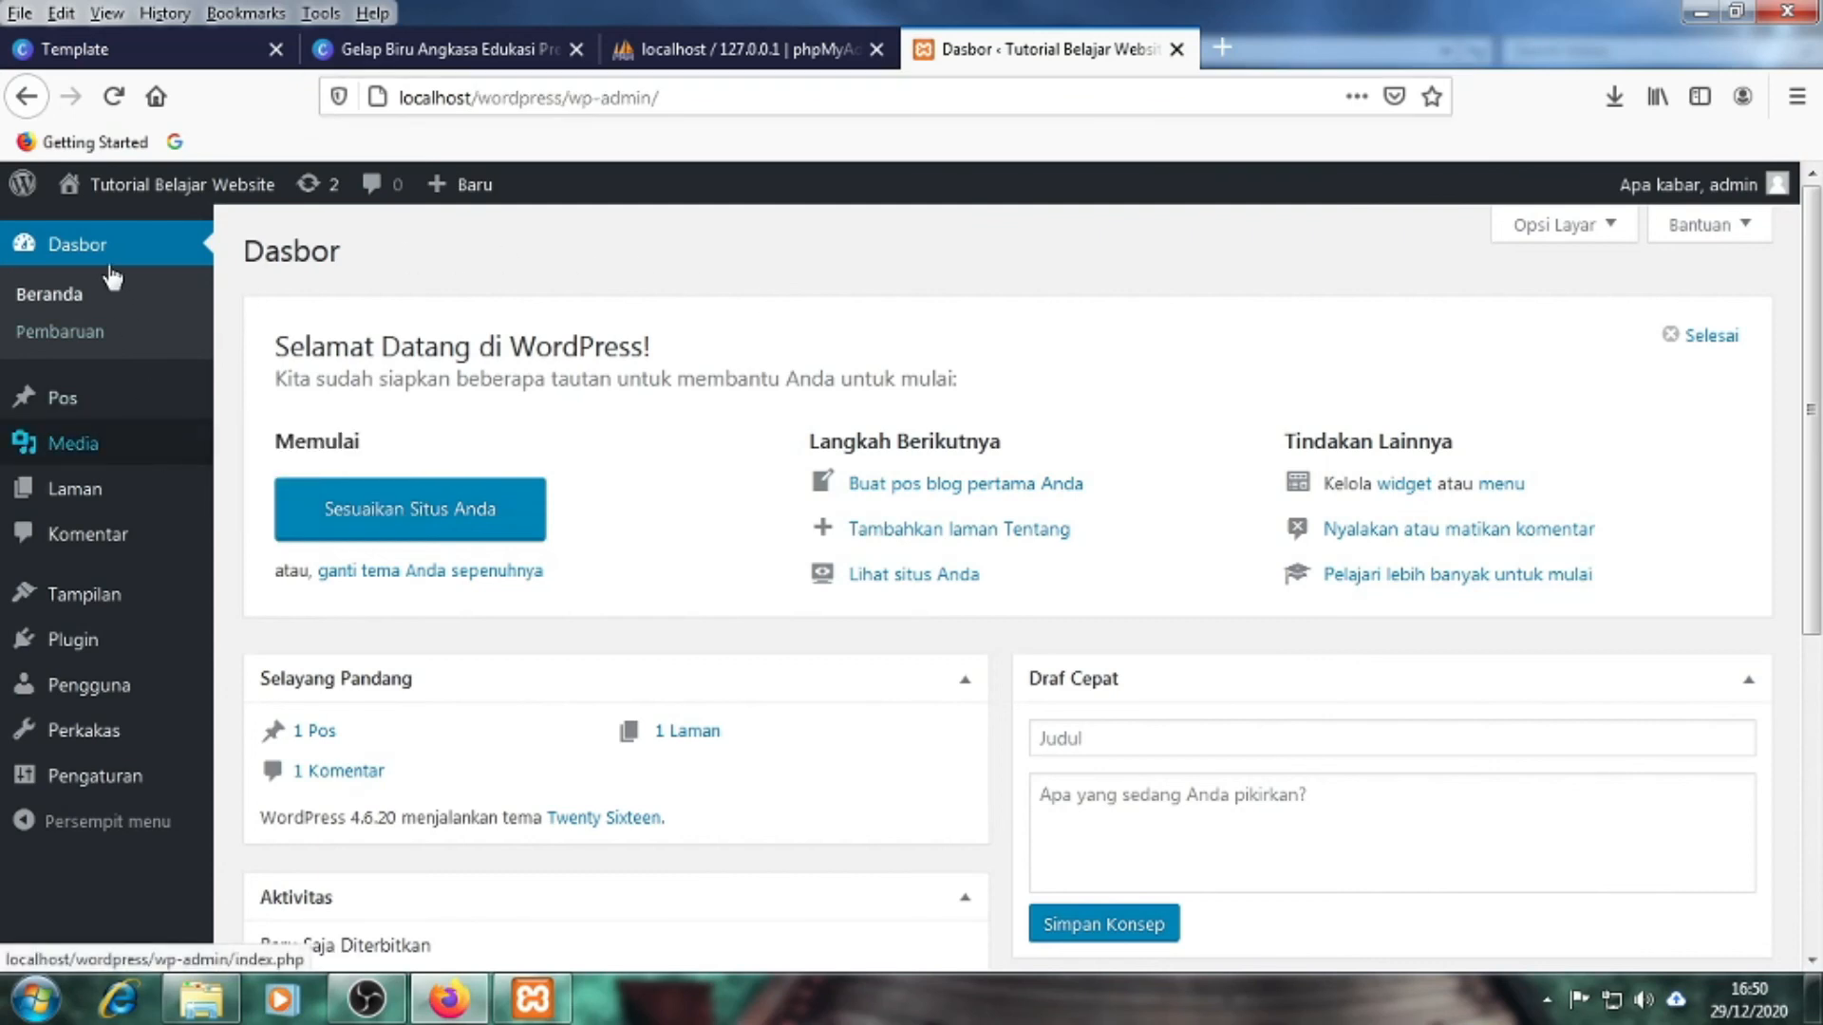
pyautogui.moveTo(102, 411)
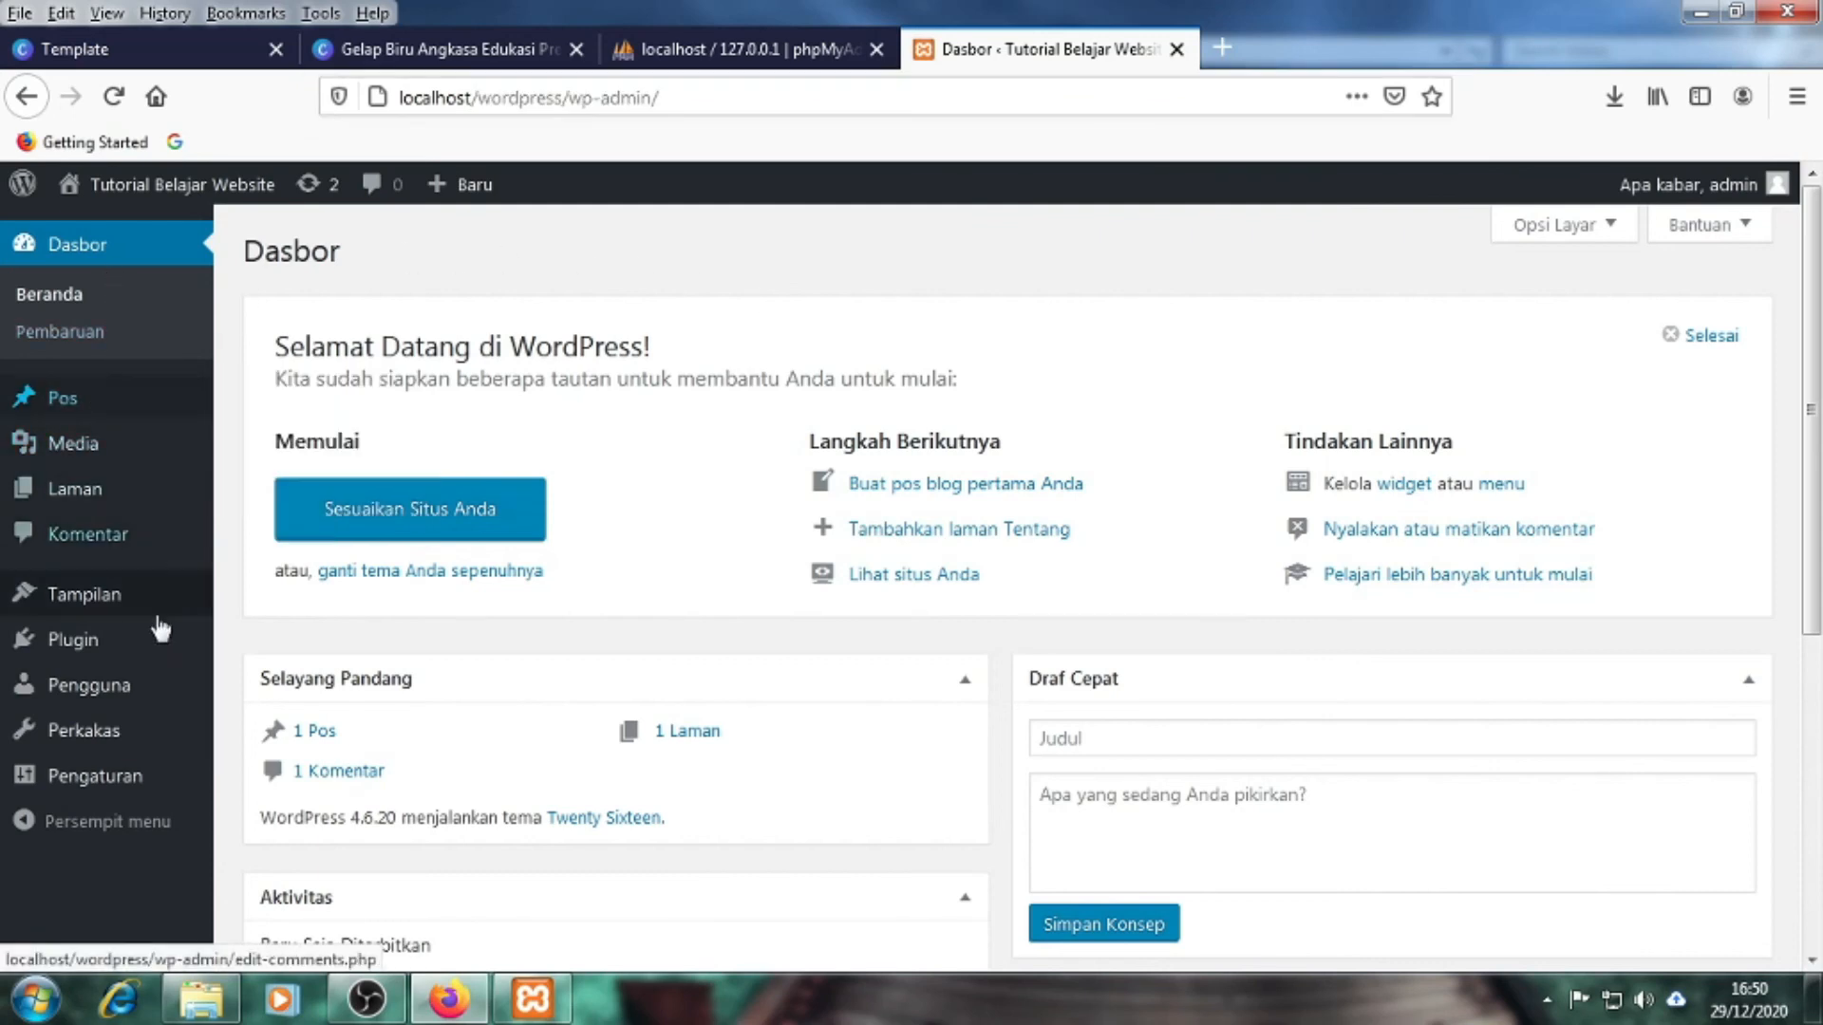